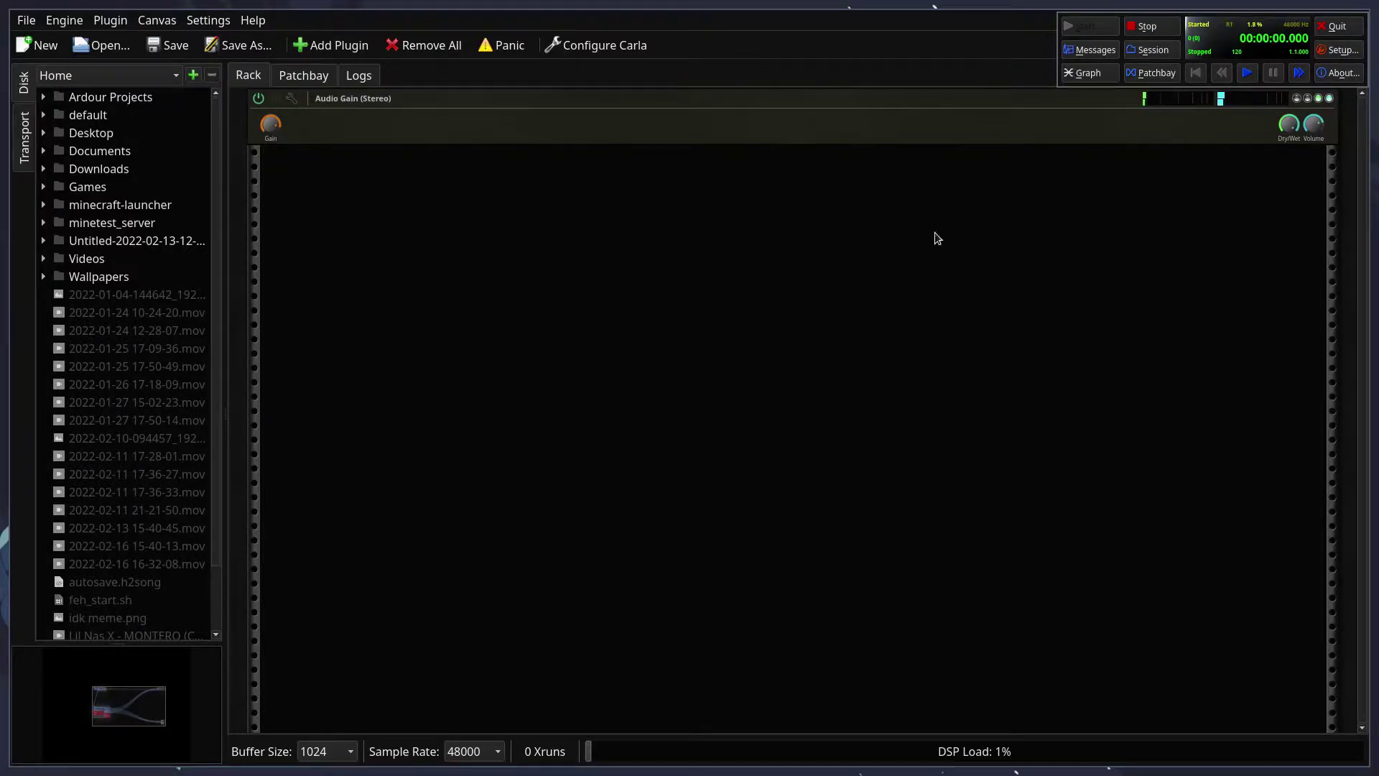
Step: Show the patchbay view of the audio connections
{"action": "left_click", "coordinate": [305, 78]}
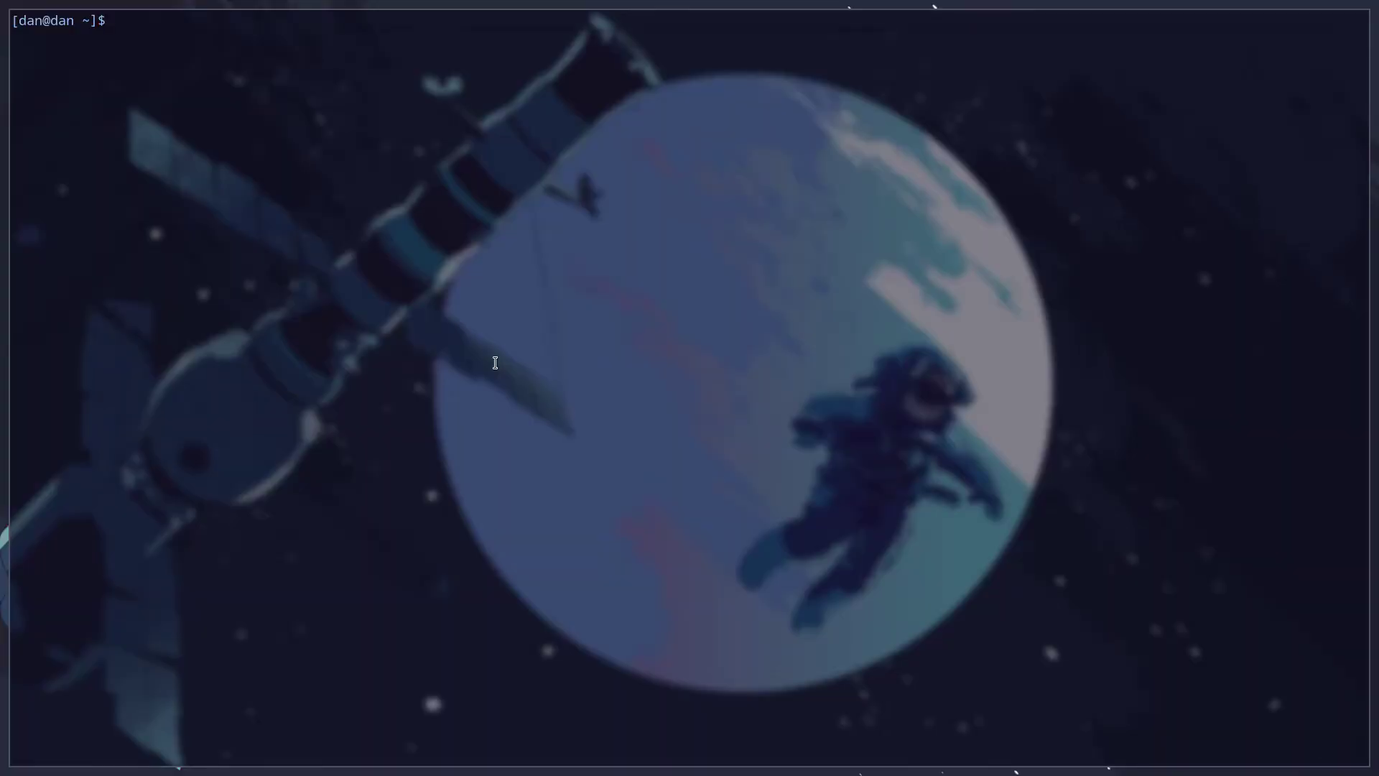
{"action": "type", "text": "pac"}
{"action": "key", "text": "super+shift+q"}
{"action": "key", "text": "super+2"}
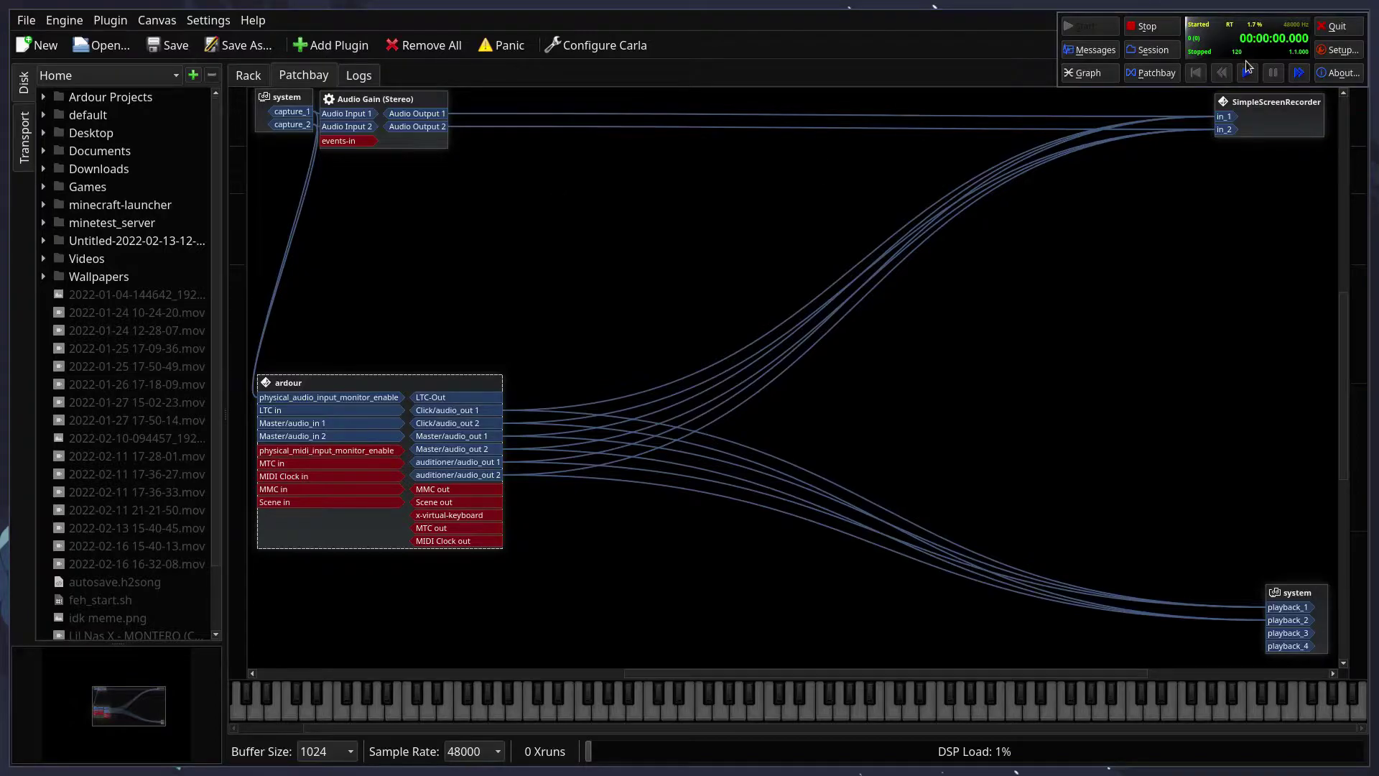
Step: Open the JACK control window's setup dialog and examine the available audio drivers, keeping alsa
{"action": "left_click_drag", "start_coordinate": [1247, 66], "coordinate": [626, 230]}
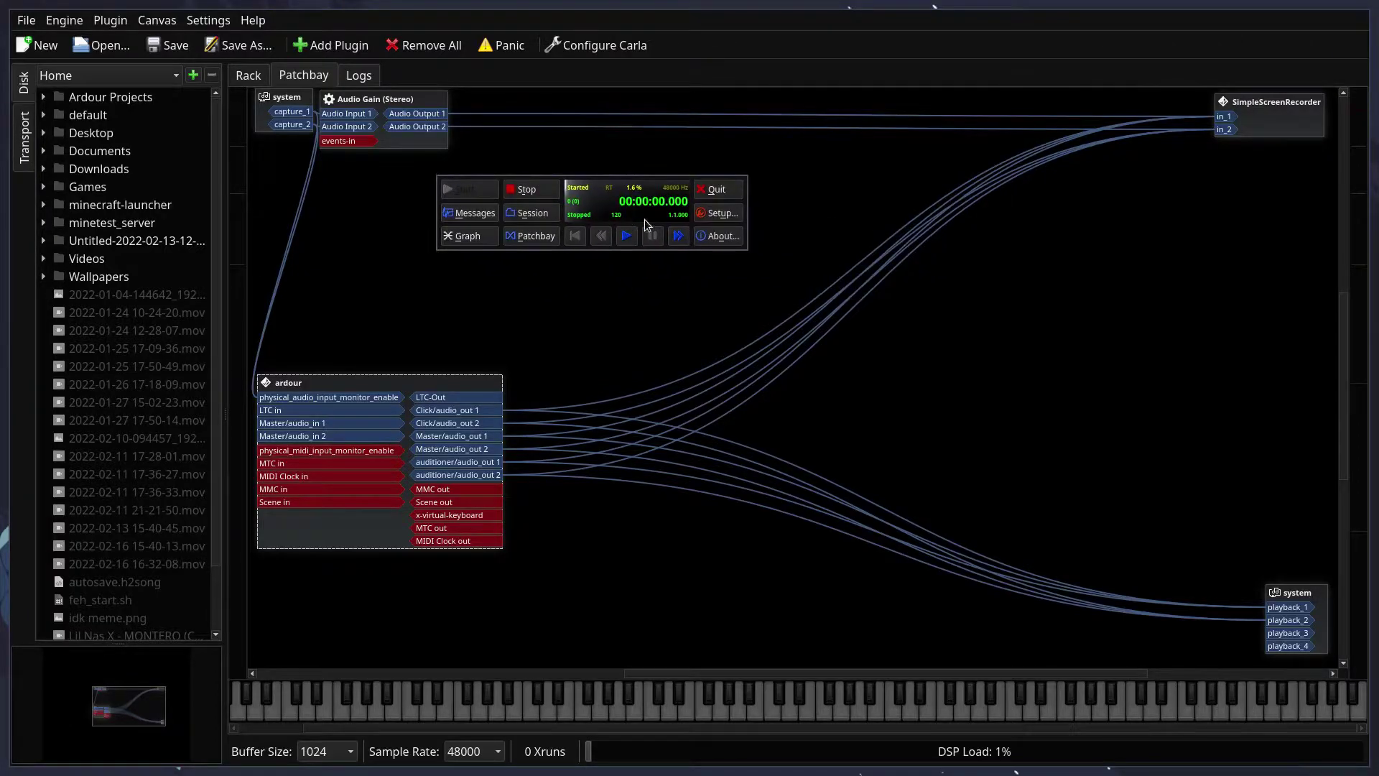
{"action": "left_click", "coordinate": [722, 214]}
{"action": "left_click_drag", "start_coordinate": [643, 9], "coordinate": [732, 93]}
{"action": "left_click", "coordinate": [545, 198]}
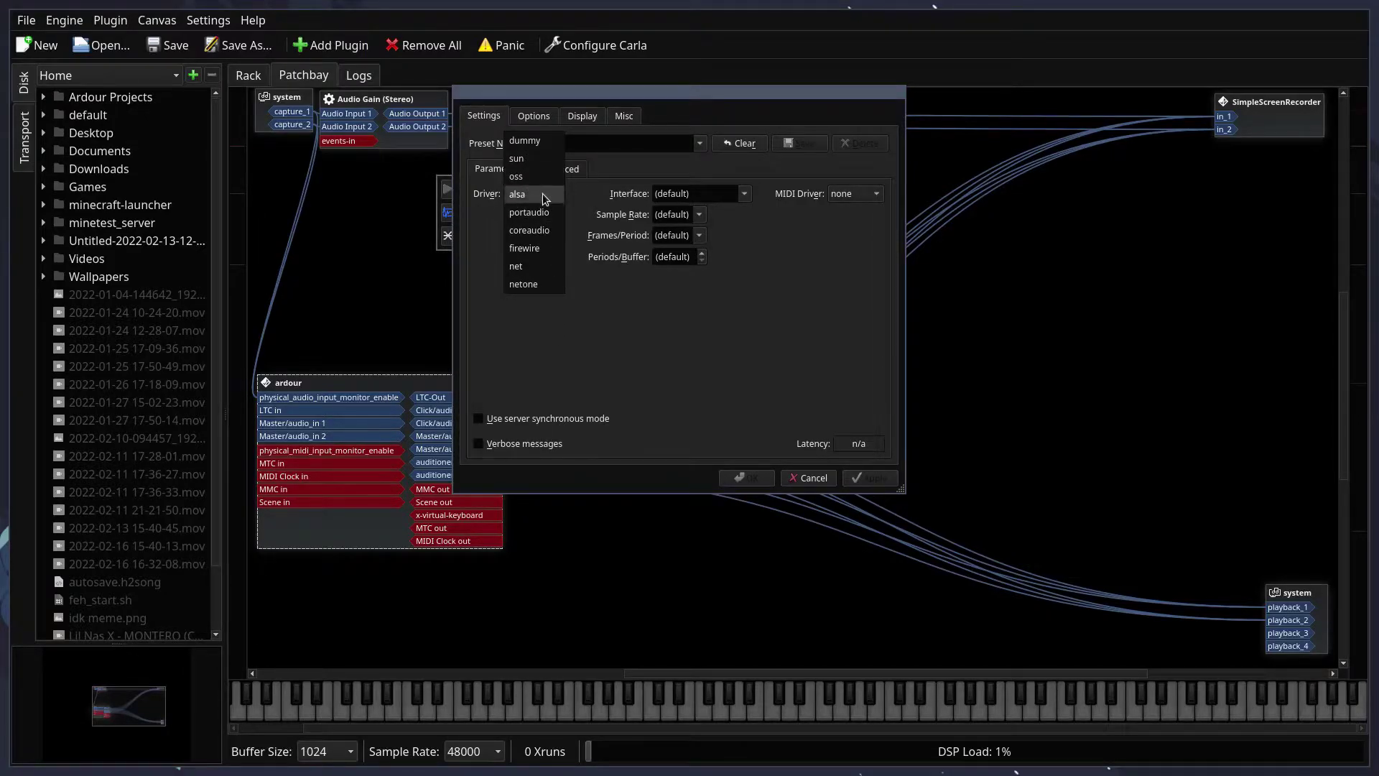
{"action": "left_click", "coordinate": [582, 227]}
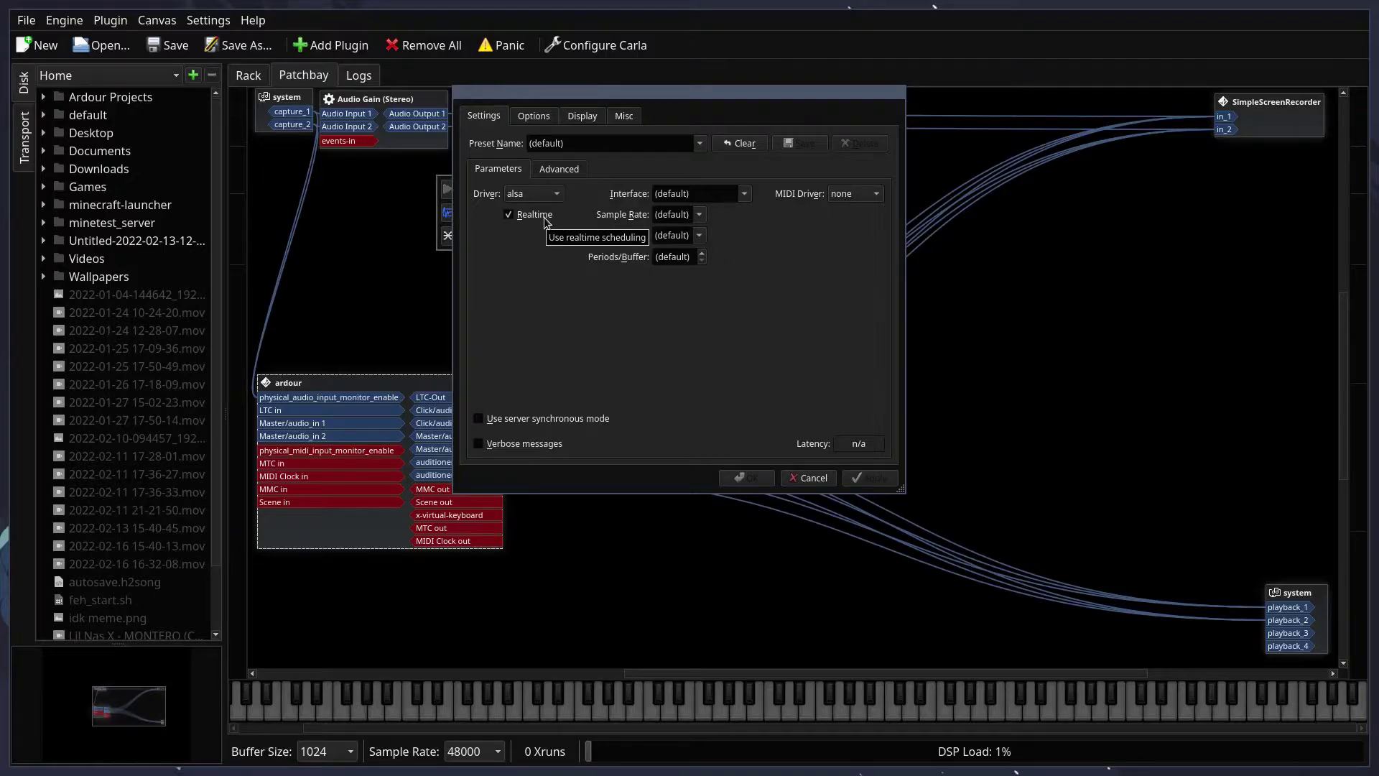
Step: Switch to Firefox, search the Arch Wiki with "!aw jack", and open the "Realtime scheduling and additional resources" section
{"action": "key", "text": "super+2"}
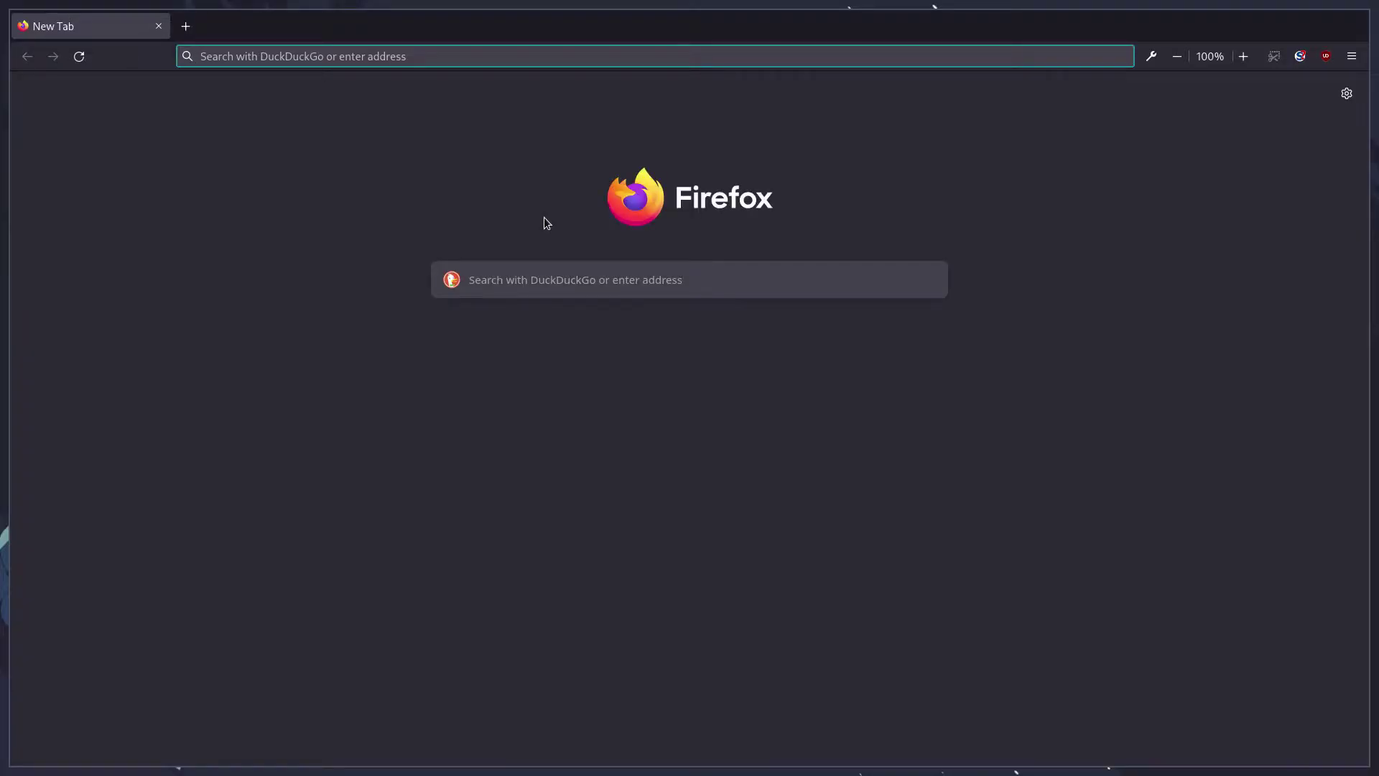
{"action": "type", "text": "!aw jack"}
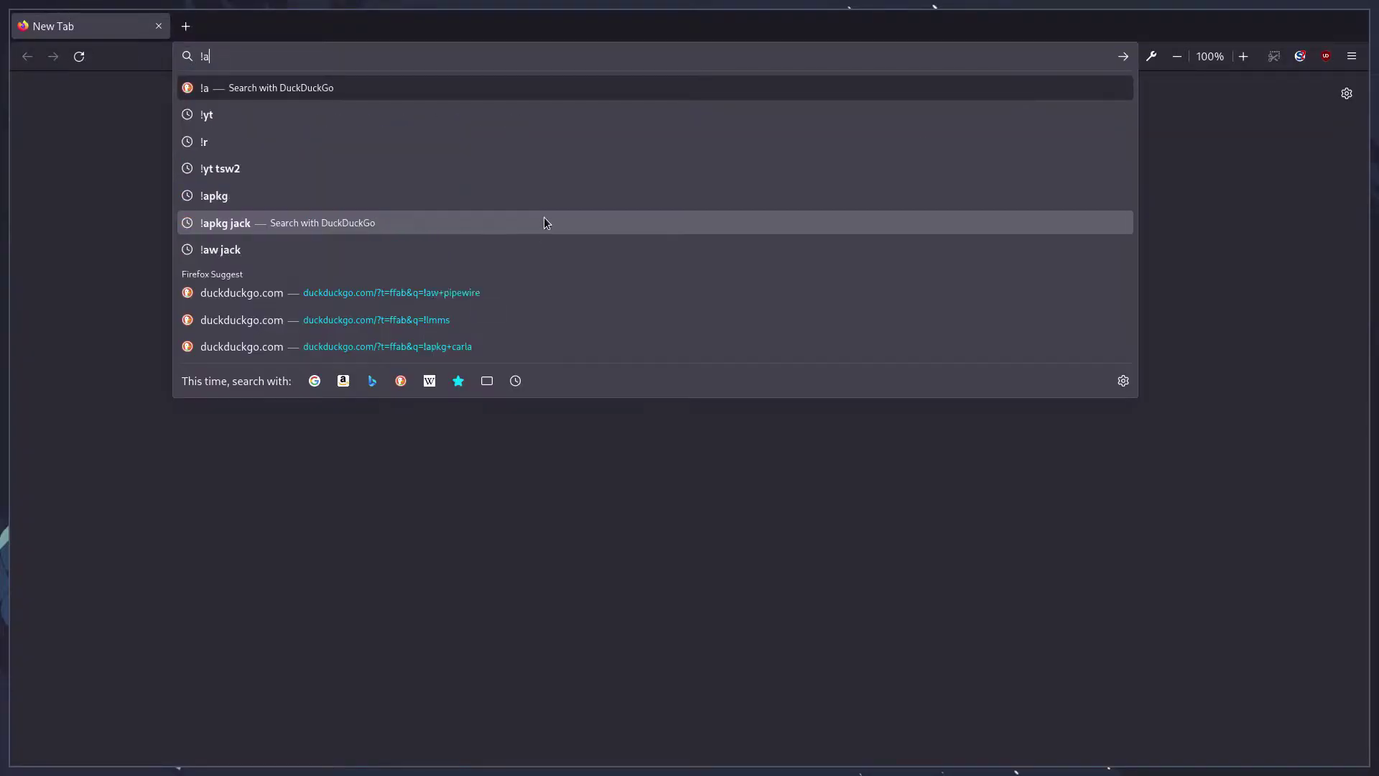
{"action": "key", "text": "Return"}
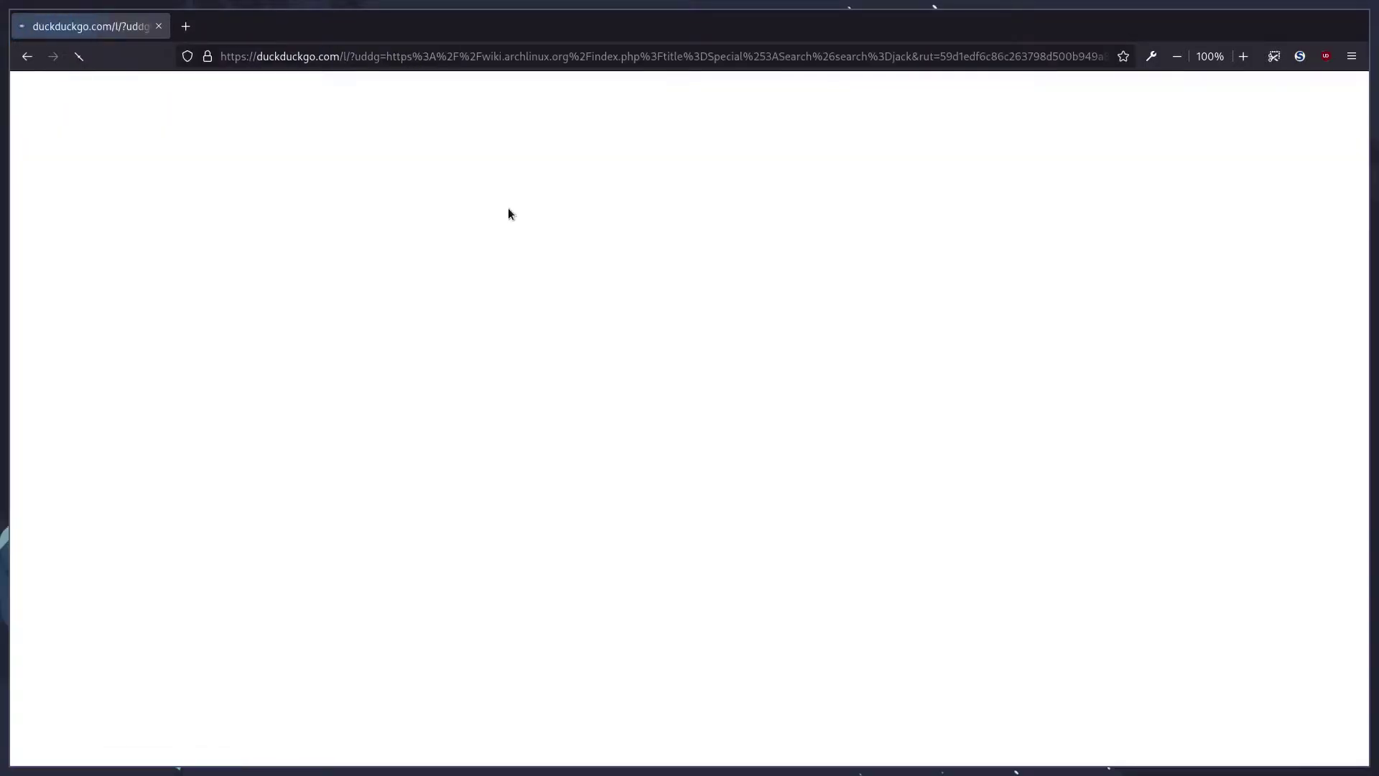
{"action": "scroll", "coordinate": [425, 348], "scroll_direction": "down", "scroll_amount": 3}
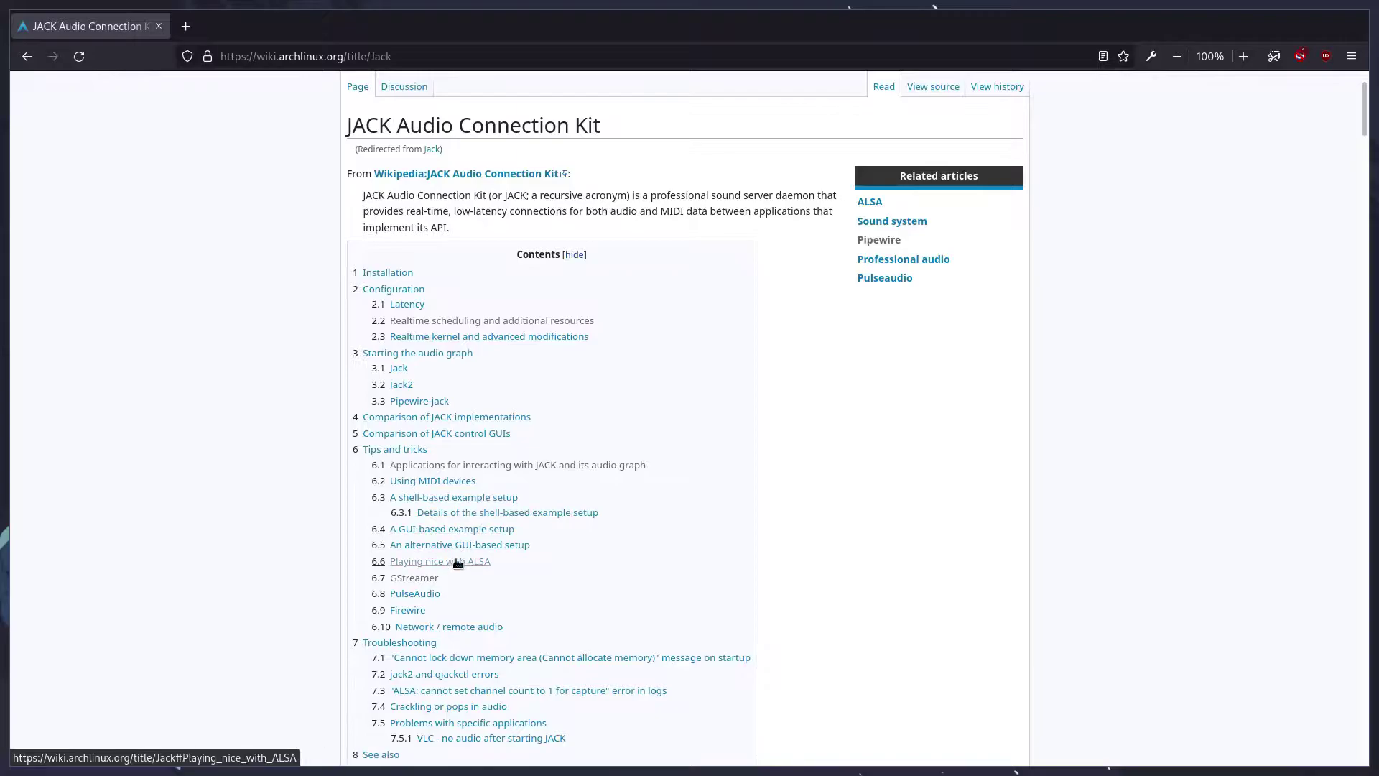
{"action": "scroll", "coordinate": [445, 673], "scroll_direction": "down", "scroll_amount": 5}
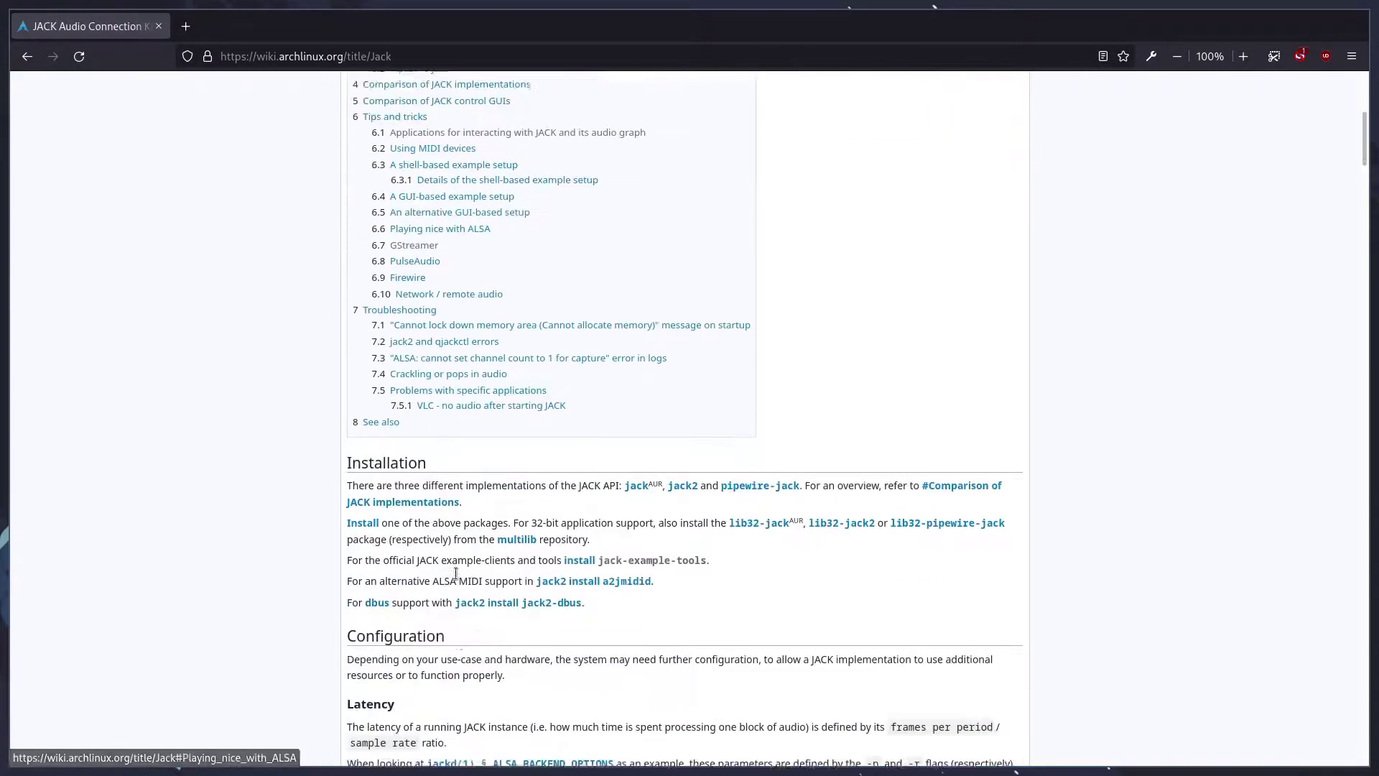
{"action": "scroll", "coordinate": [471, 311], "scroll_direction": "up", "scroll_amount": 5}
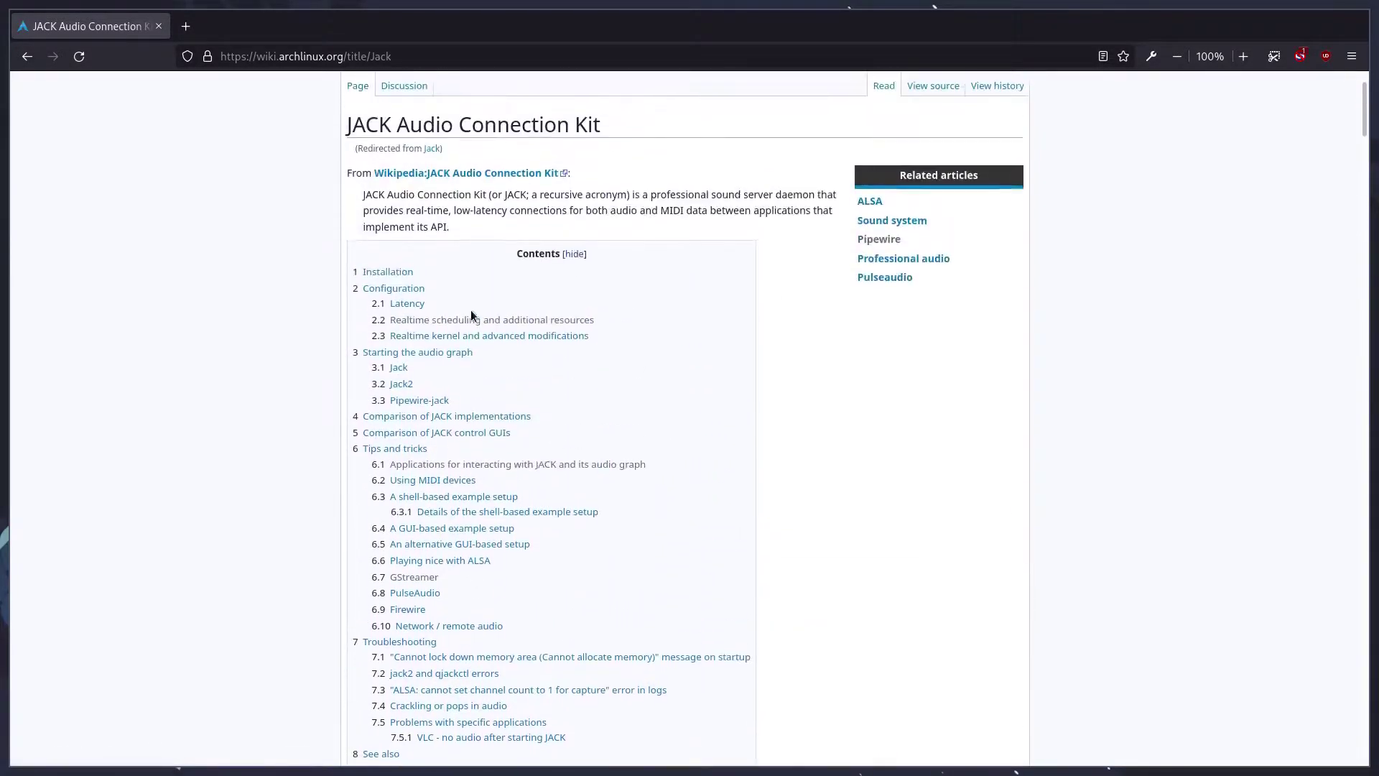
{"action": "left_click", "coordinate": [451, 323]}
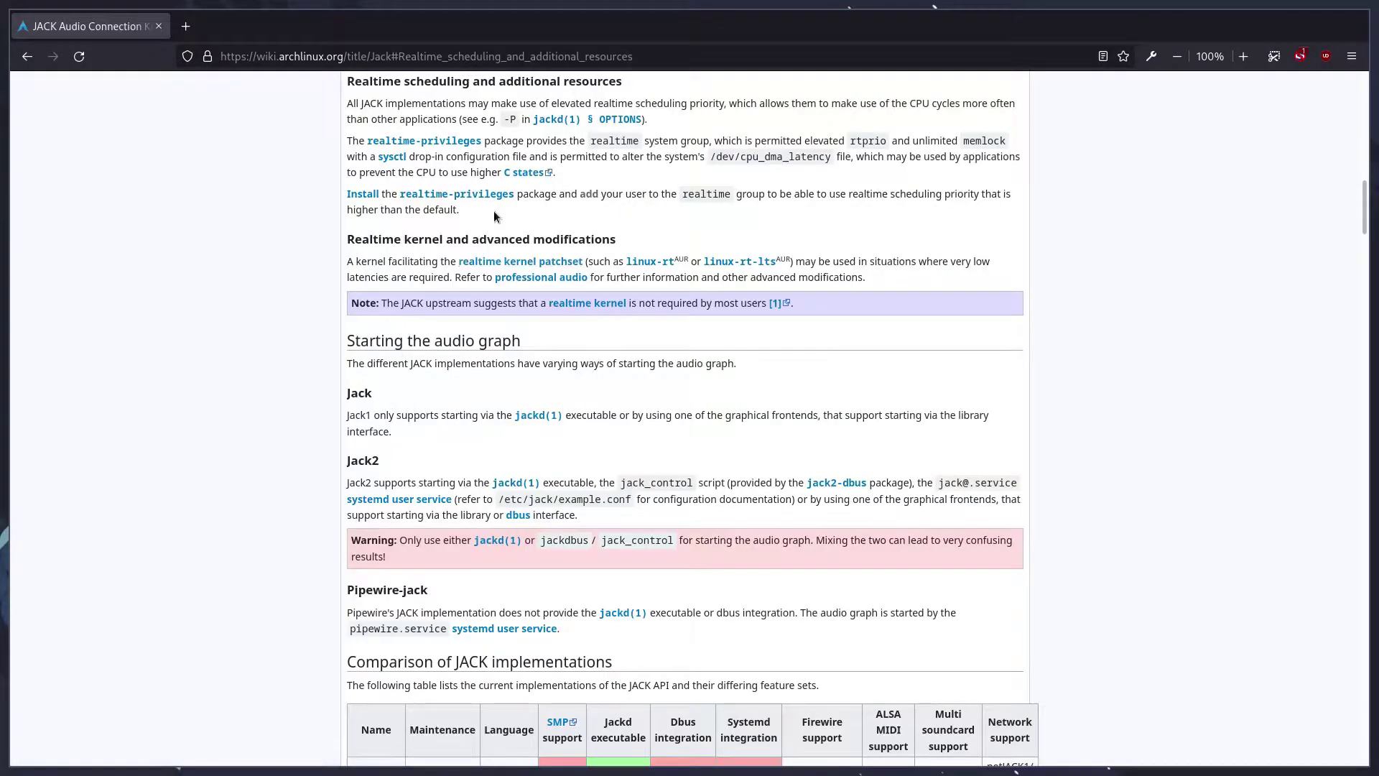
Step: Read the wiki passages on realtime scheduling priority, the realtime-privileges package and the realtime system group
{"action": "left_click_drag", "start_coordinate": [359, 104], "coordinate": [478, 121]}
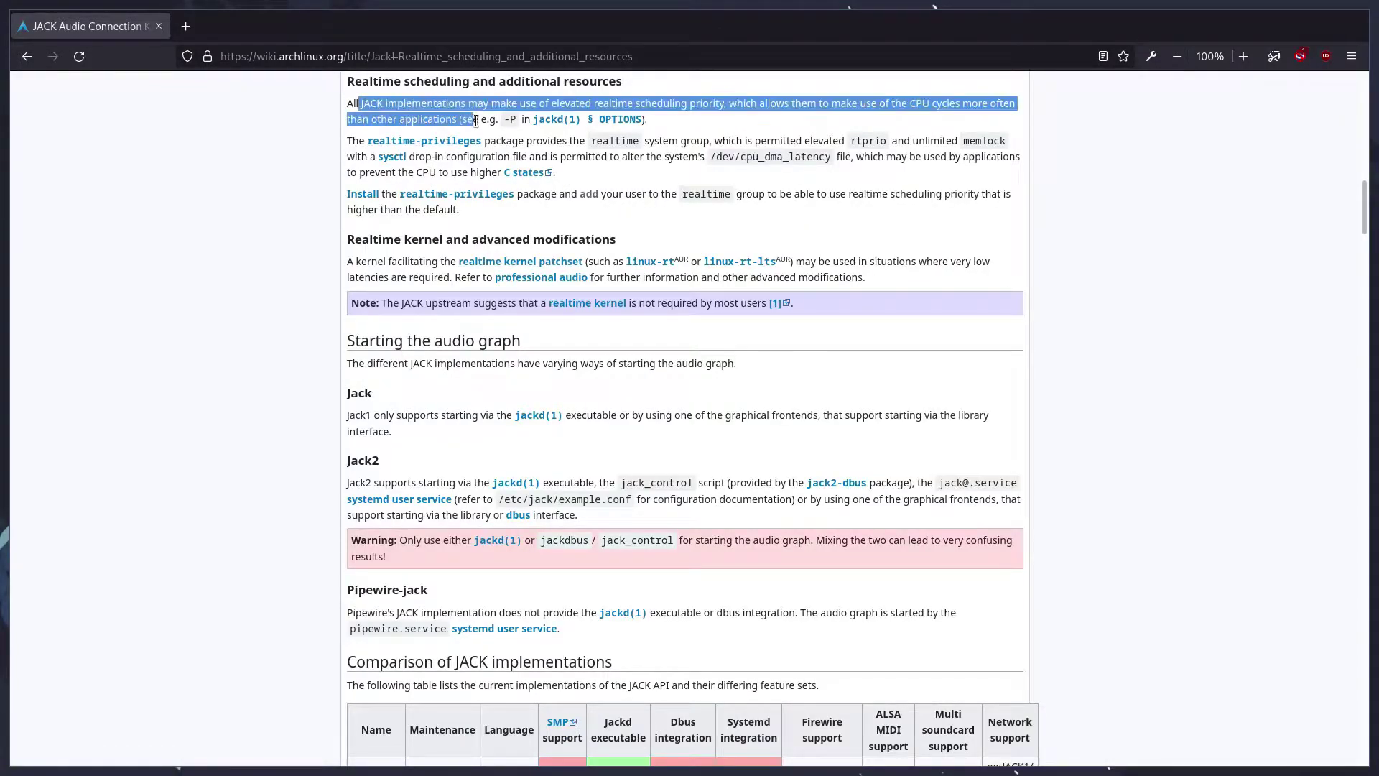
{"action": "left_click", "coordinate": [475, 123]}
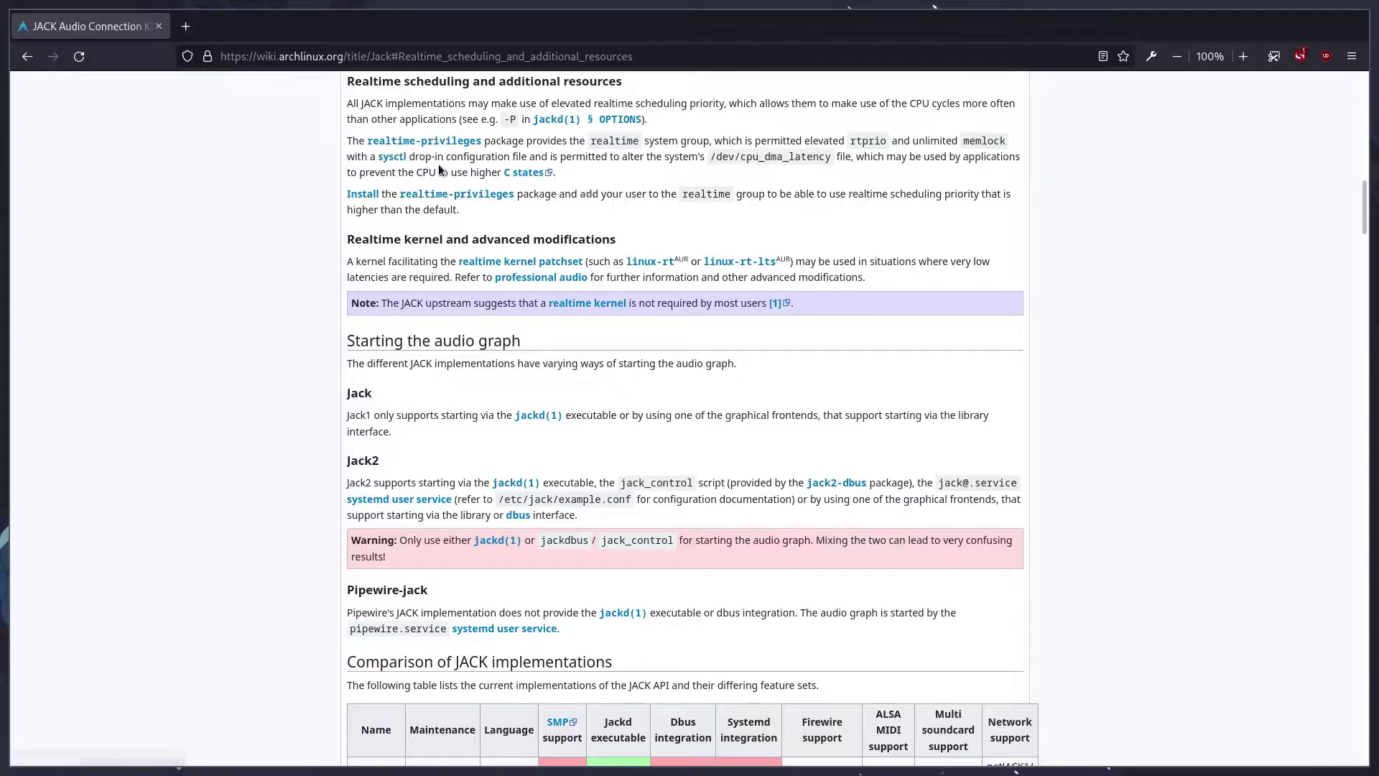
{"action": "left_click_drag", "start_coordinate": [365, 142], "coordinate": [423, 147]}
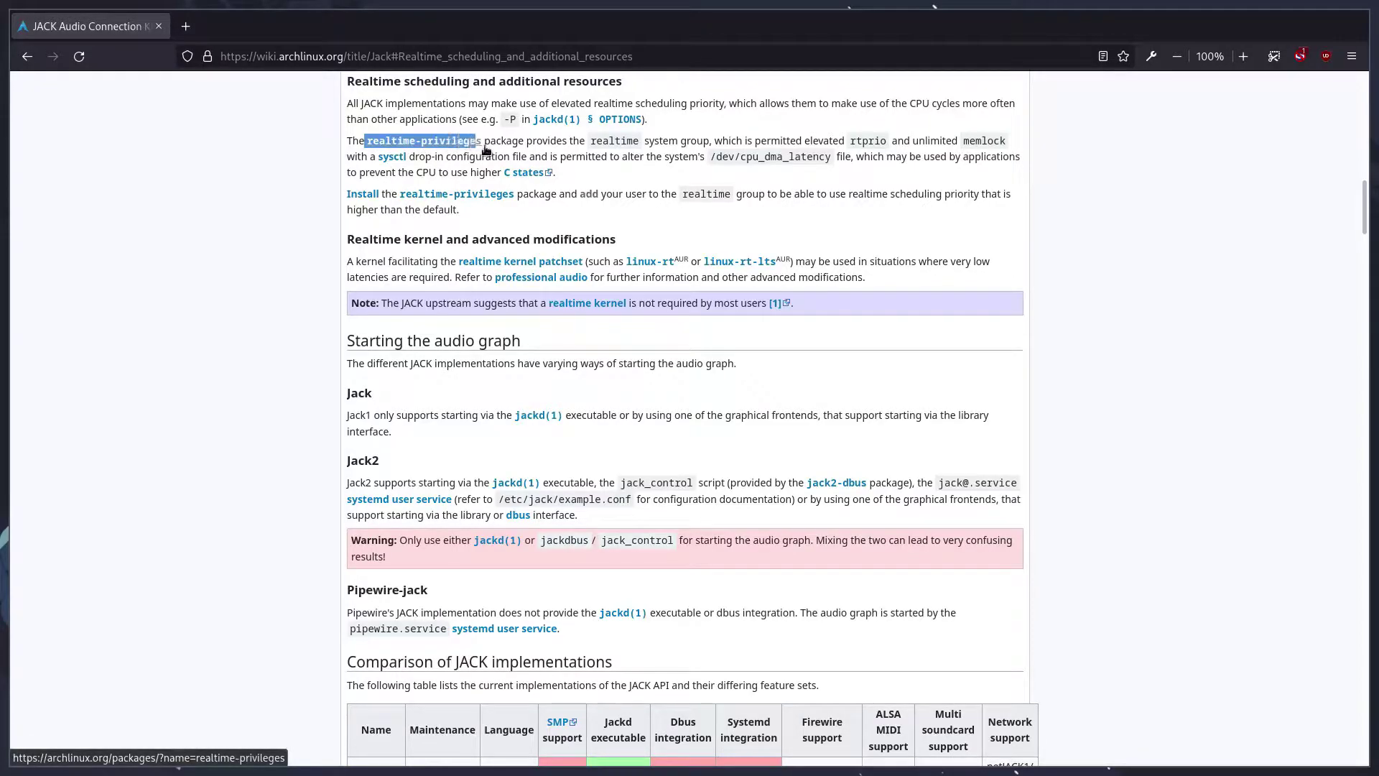
{"action": "left_click_drag", "start_coordinate": [484, 147], "coordinate": [492, 147]}
{"action": "left_click", "coordinate": [513, 135]}
{"action": "left_click_drag", "start_coordinate": [587, 148], "coordinate": [648, 139]}
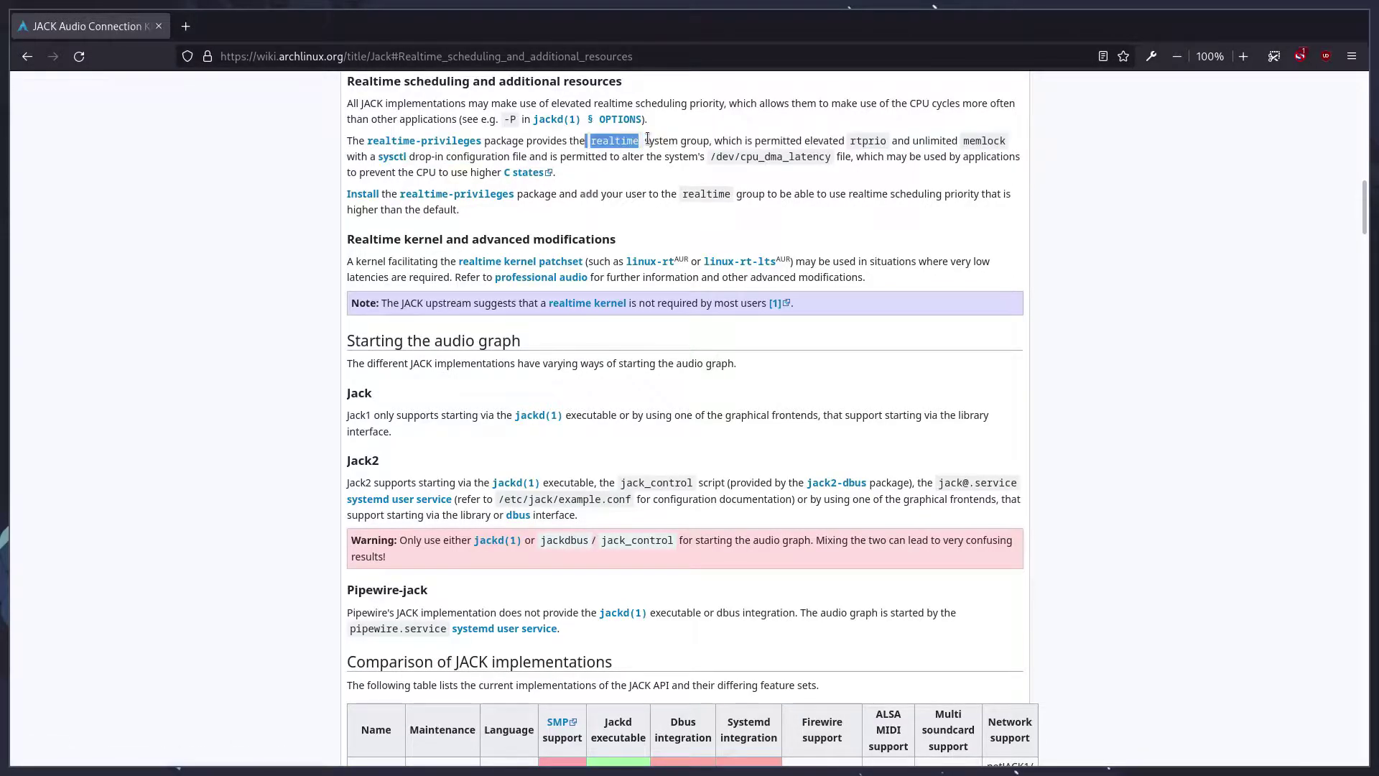
{"action": "left_click", "coordinate": [628, 143]}
Step: Return to the JACK setup dialog, review its advanced, options, display and miscellaneous settings, and close it without saving
{"action": "key", "text": "super+2"}
{"action": "key", "text": "super+1"}
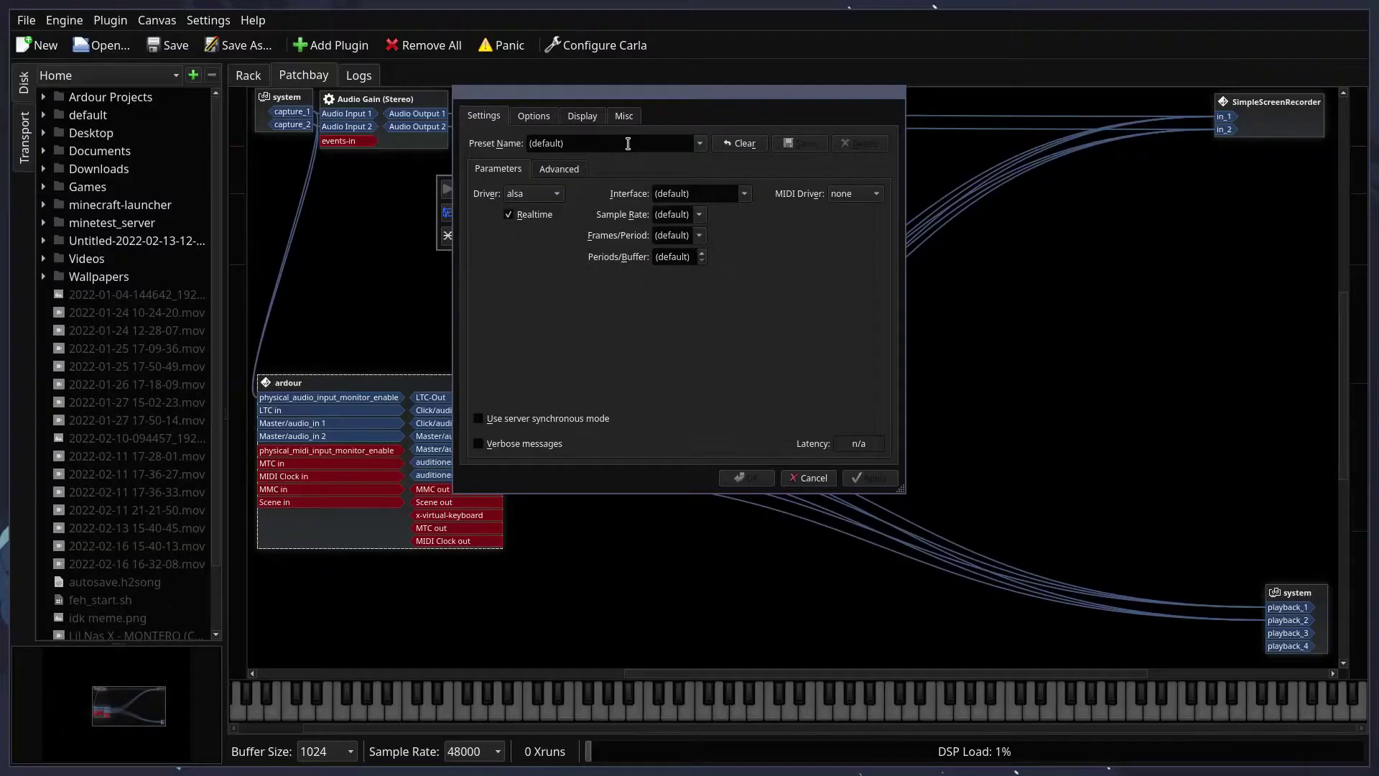
{"action": "left_click", "coordinate": [562, 170]}
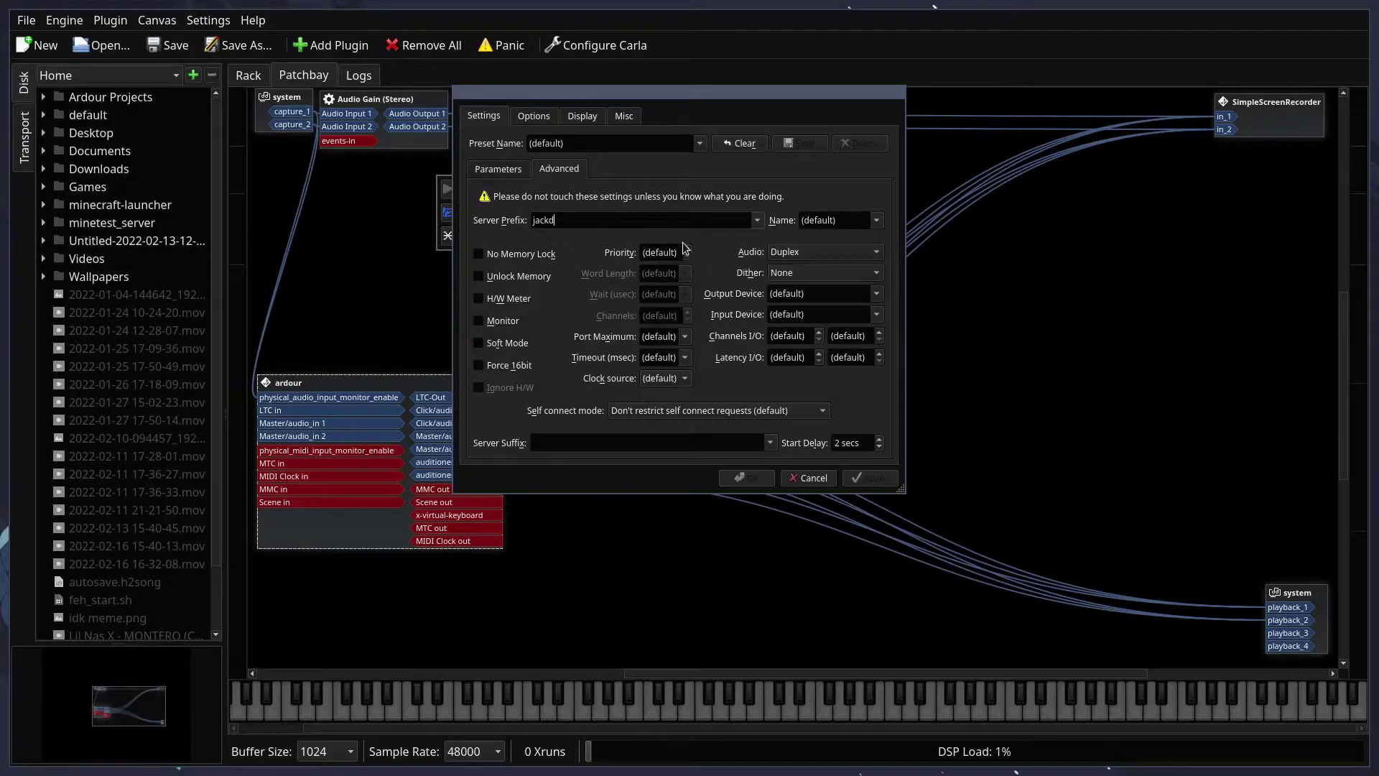
{"action": "left_click", "coordinate": [515, 166]}
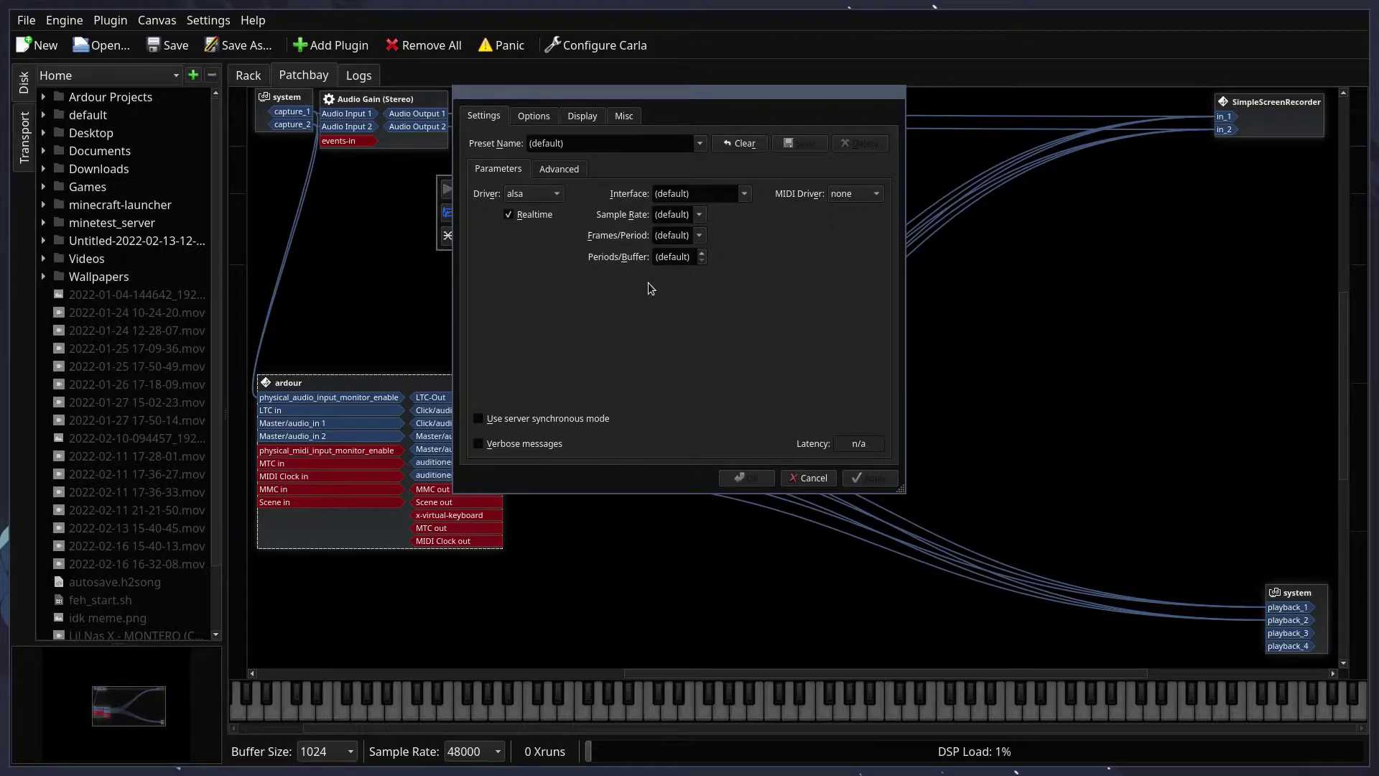
{"action": "left_click", "coordinate": [530, 118]}
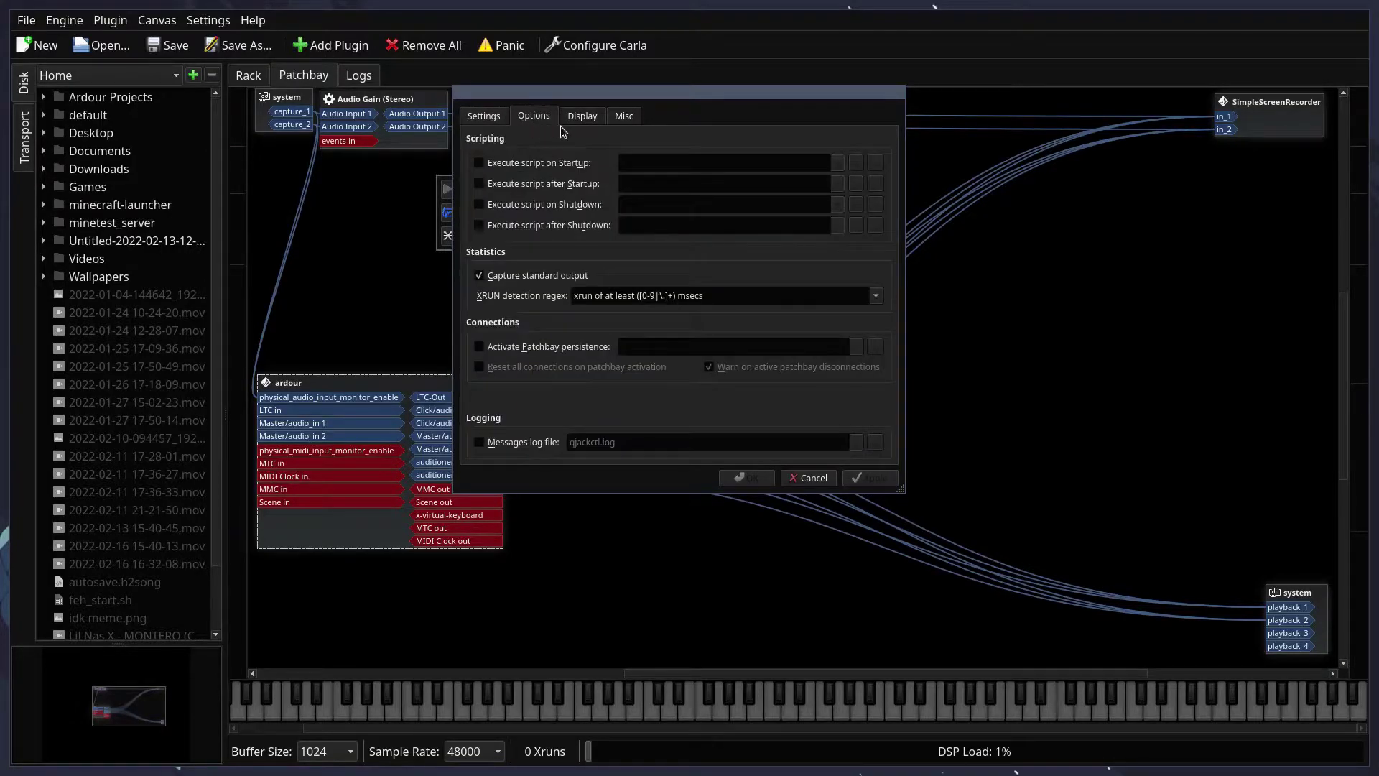
{"action": "left_click", "coordinate": [581, 117]}
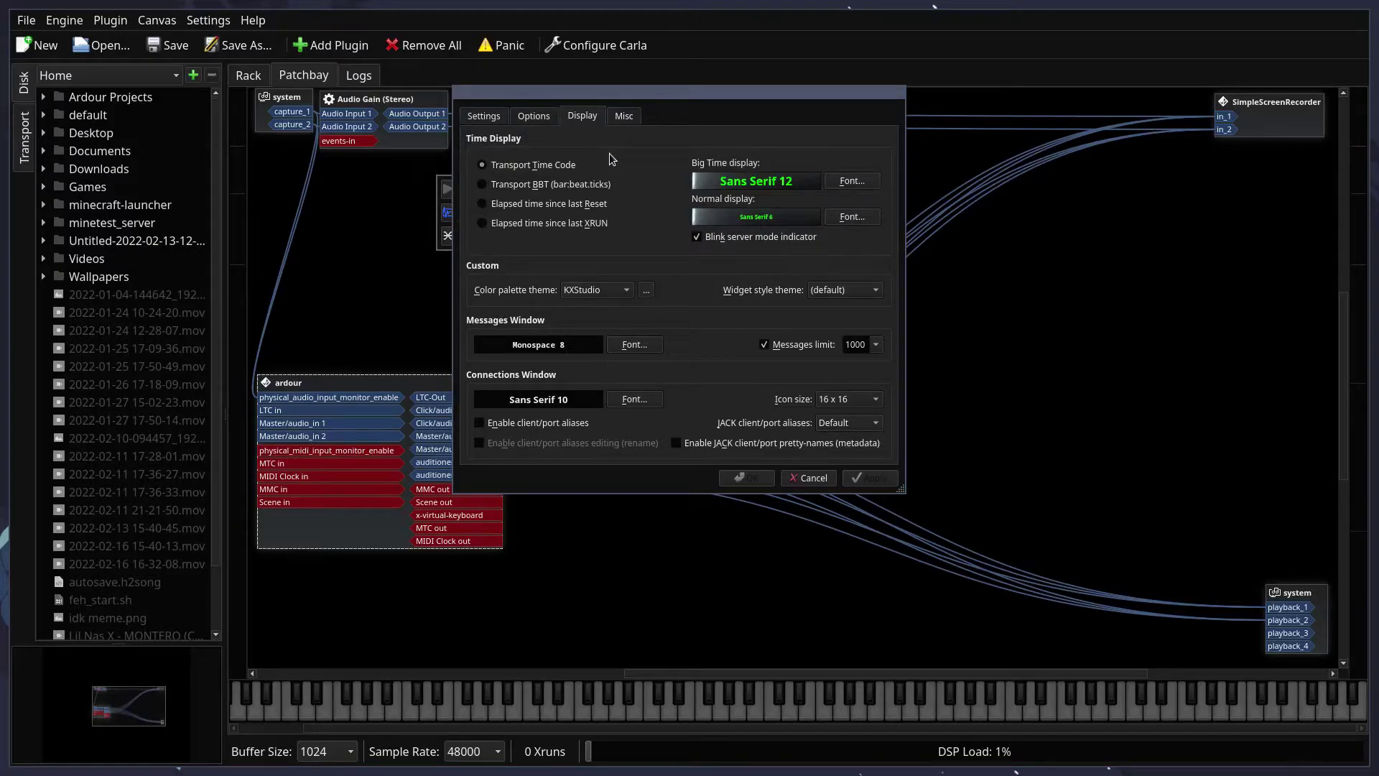
{"action": "left_click", "coordinate": [623, 116]}
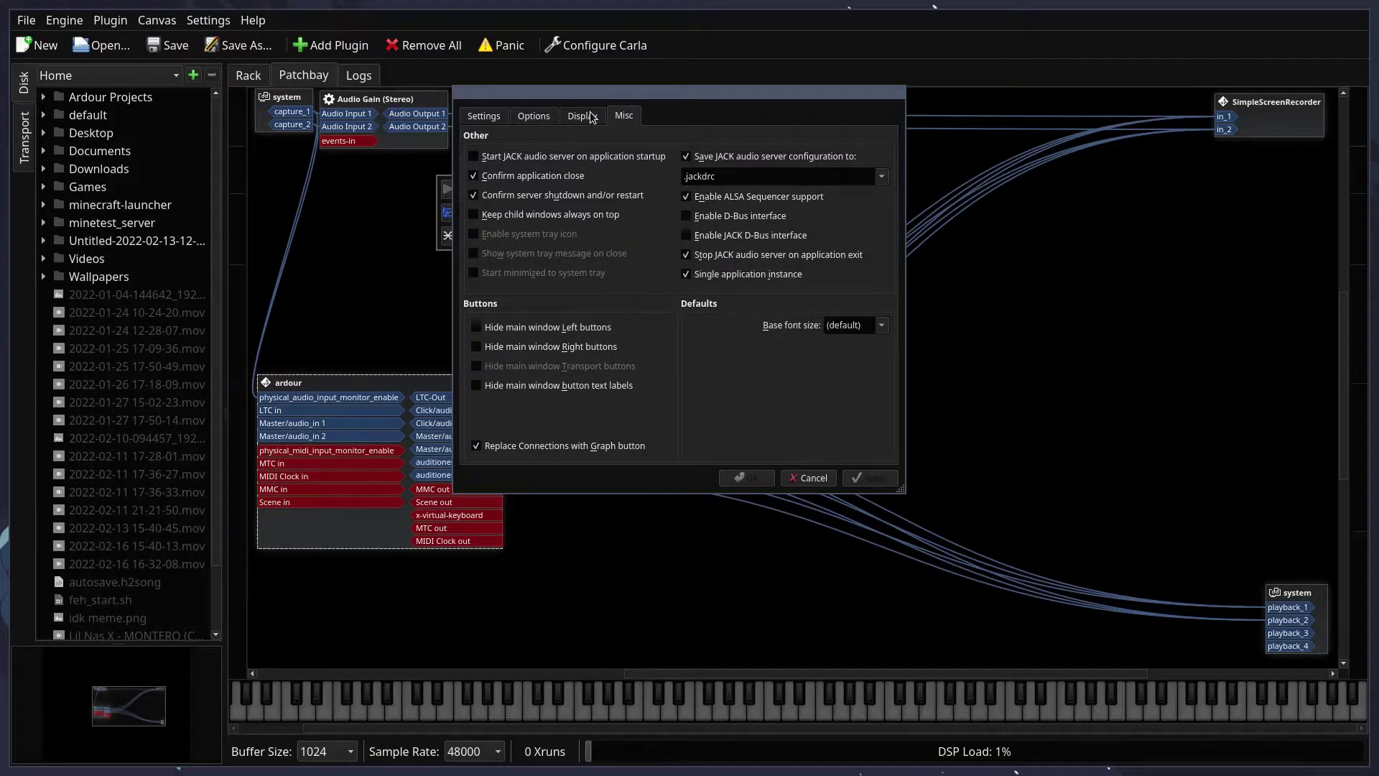
{"action": "left_click", "coordinate": [812, 478]}
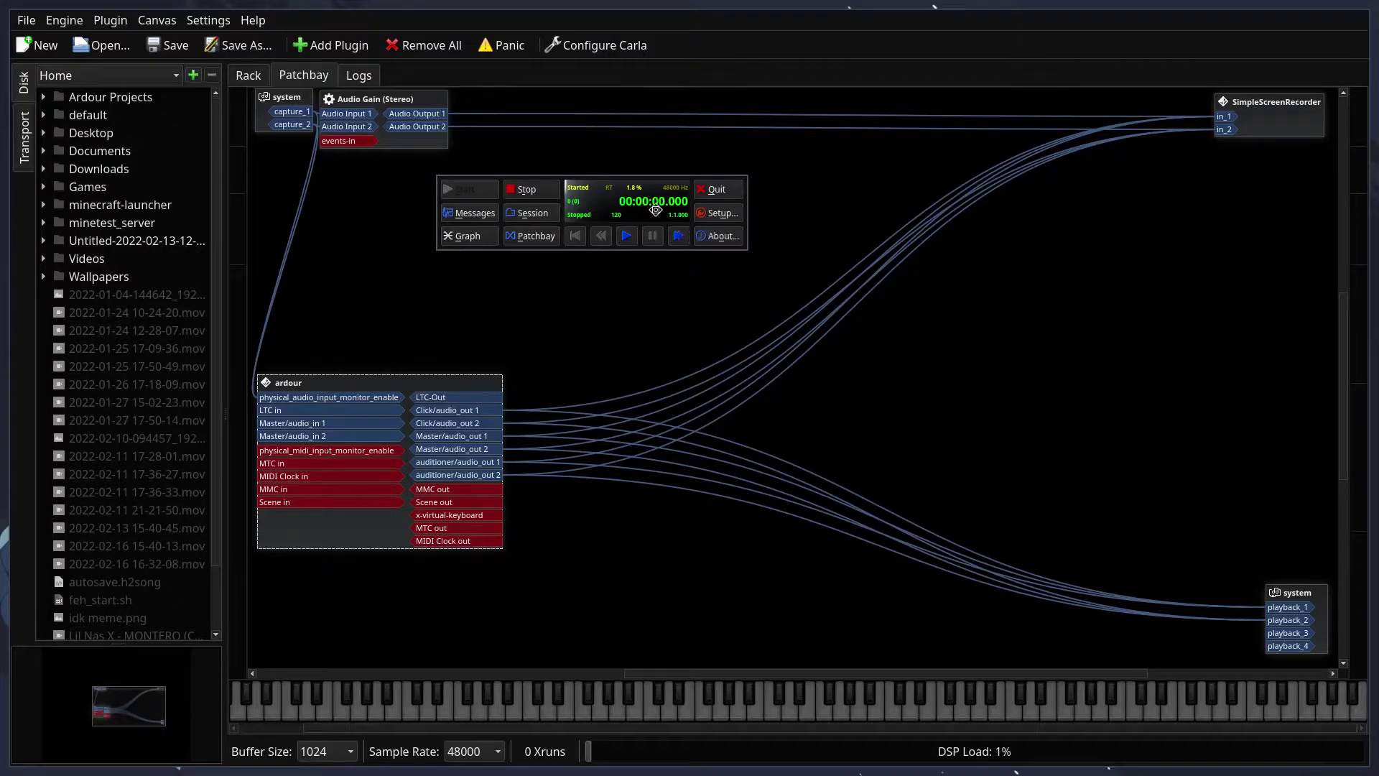
Step: Move the JACK control window clear of the patchbay canvas and place the Audio Gain (Stereo) node farther from the system capture node
{"action": "left_click_drag", "start_coordinate": [655, 209], "coordinate": [1280, 44]}
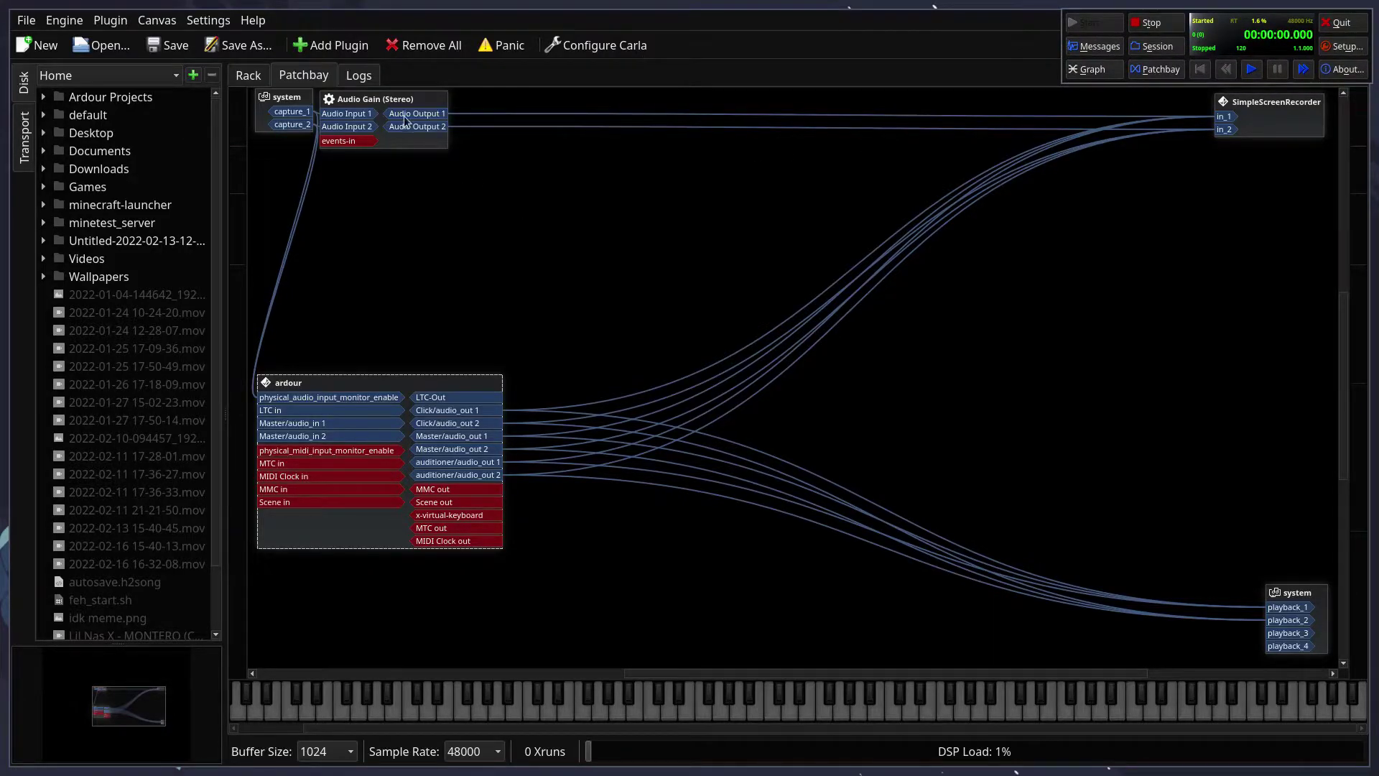
{"action": "left_click_drag", "start_coordinate": [387, 99], "coordinate": [484, 104]}
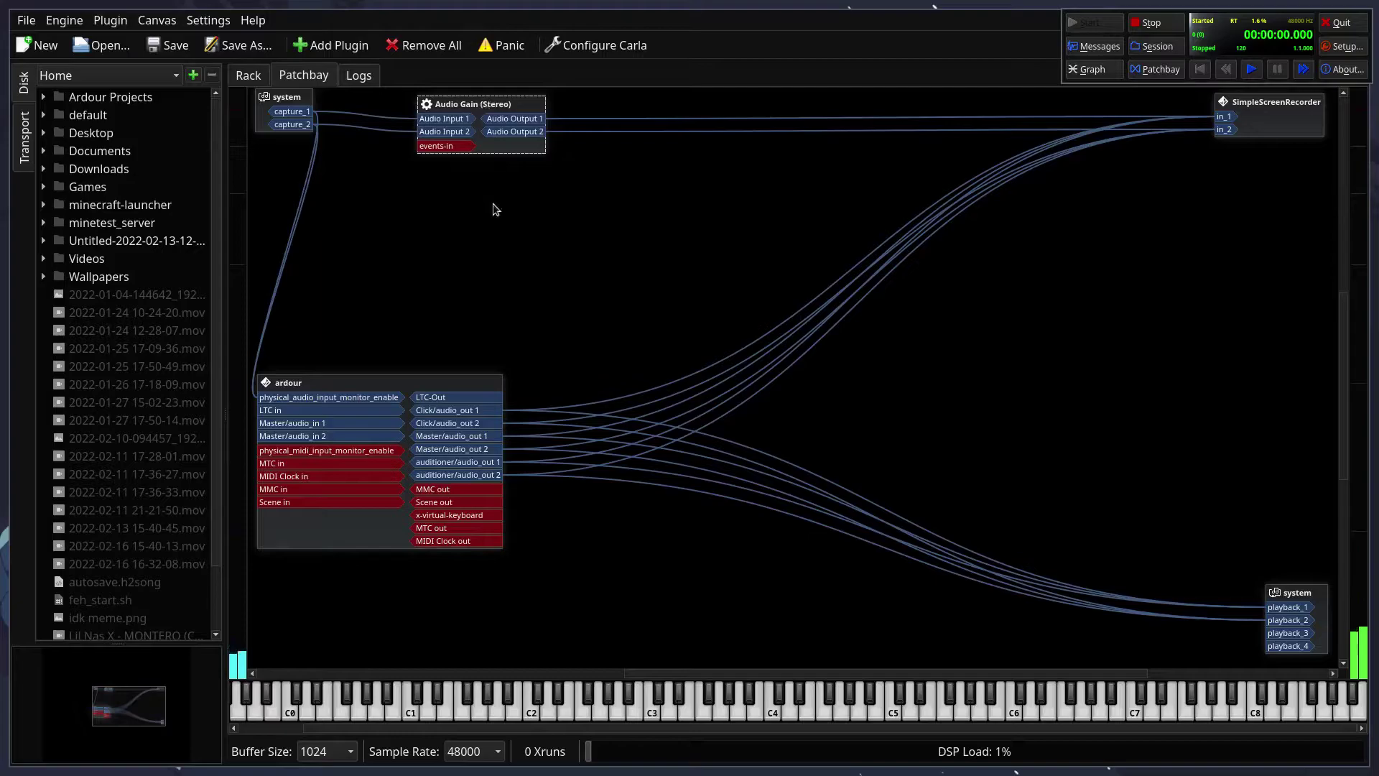
{"action": "left_click", "coordinate": [483, 258]}
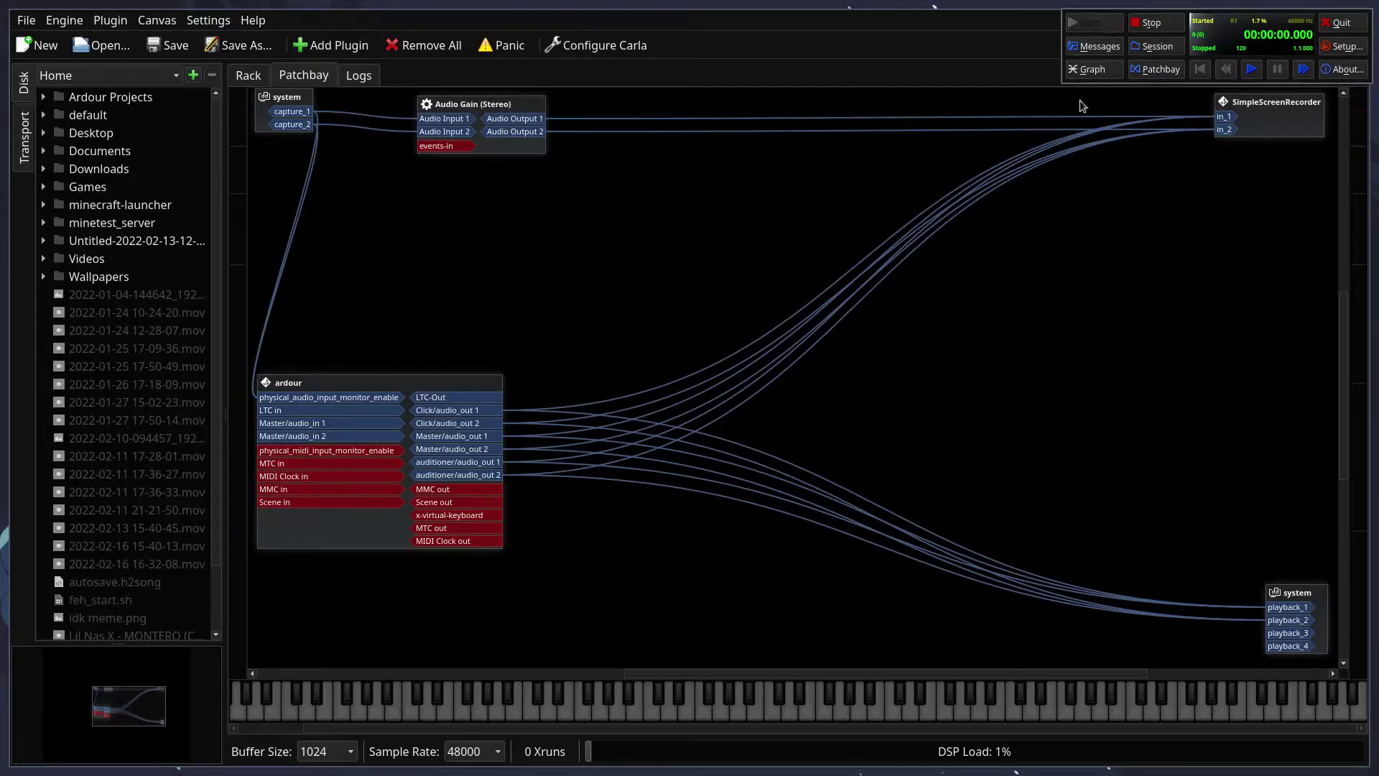
Step: Check the Audio Gain plugin in the rack and the audio level in SimpleScreenRecorder, and return to the patchbay
{"action": "left_click", "coordinate": [249, 79]}
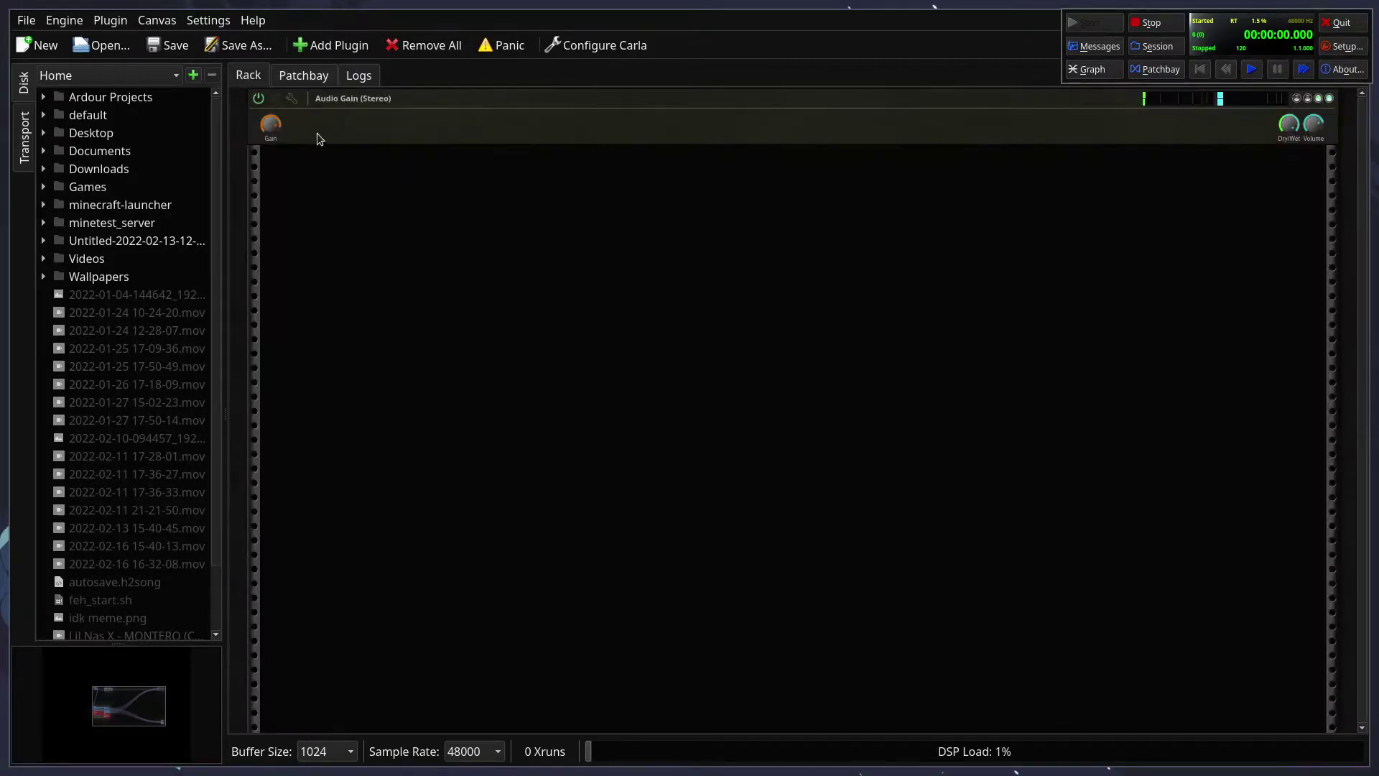
{"action": "left_click", "coordinate": [303, 75]}
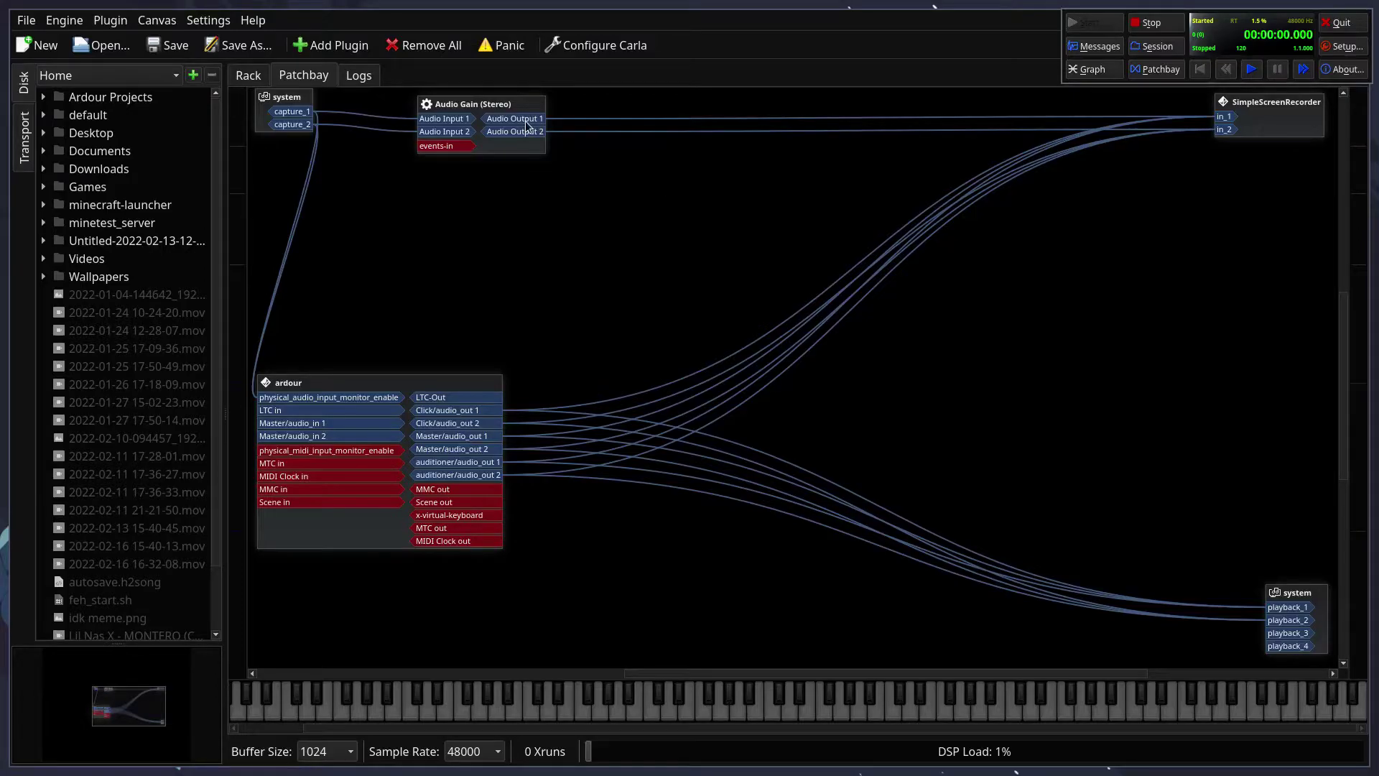
{"action": "key", "text": "super+1"}
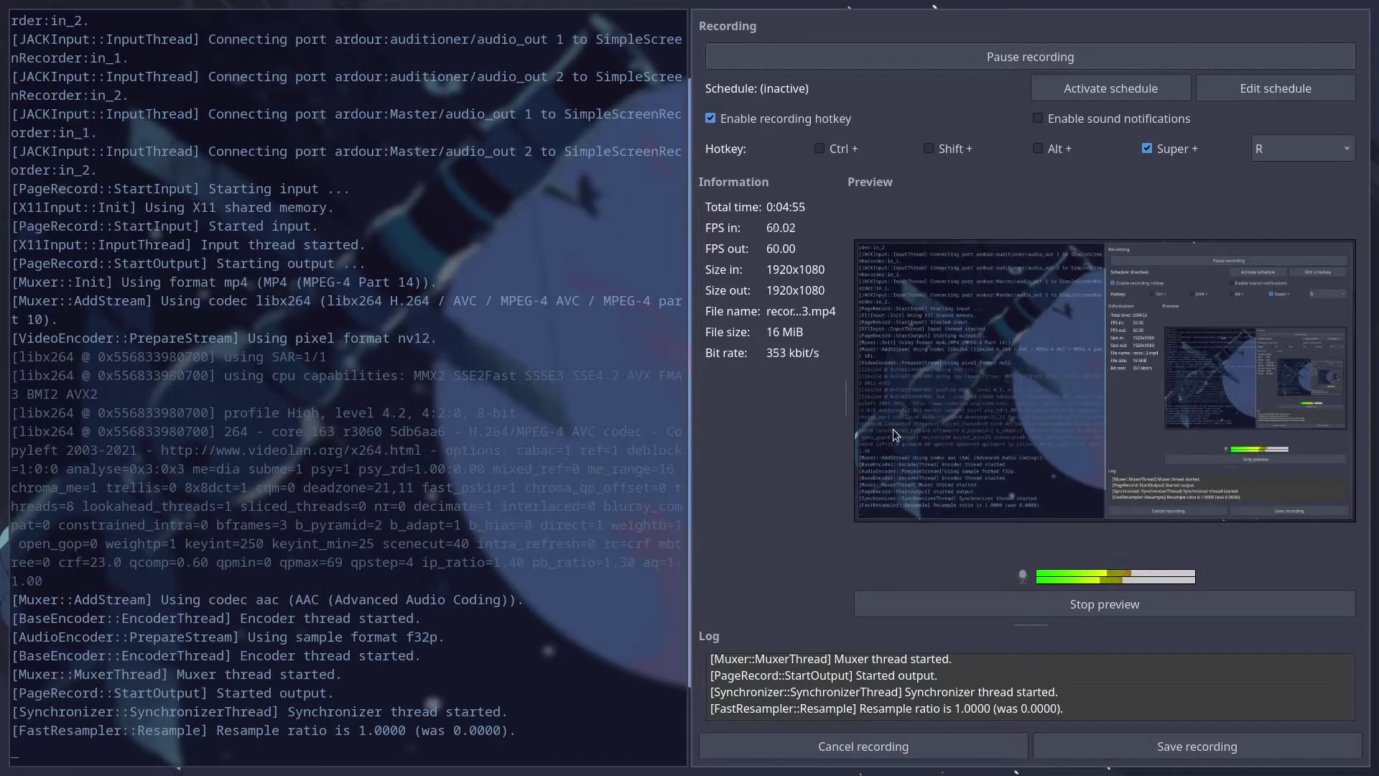
{"action": "key", "text": "super+2"}
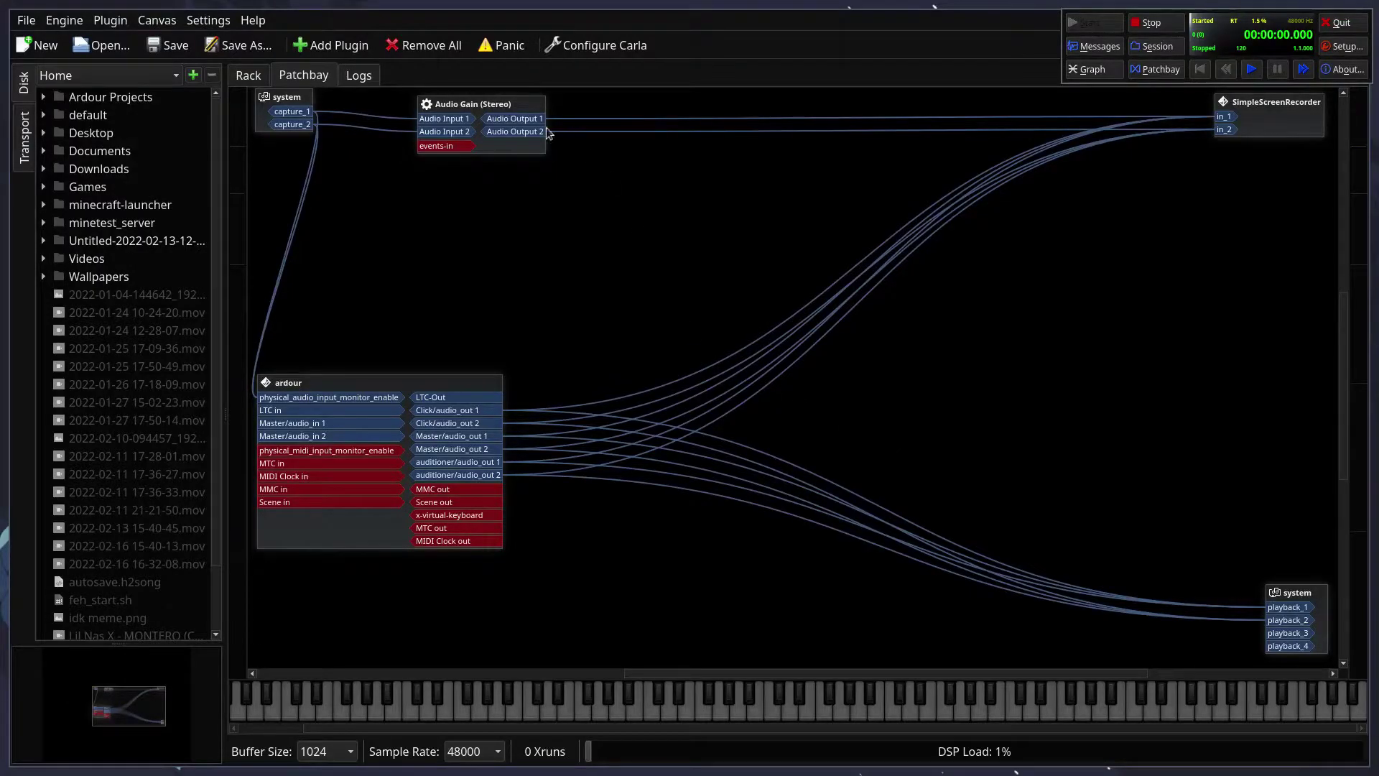
Step: Try pulling a connection cable from the Audio Gain node's Audio Output 1 across the patchbay canvas
{"action": "left_click_drag", "start_coordinate": [534, 121], "coordinate": [634, 212]}
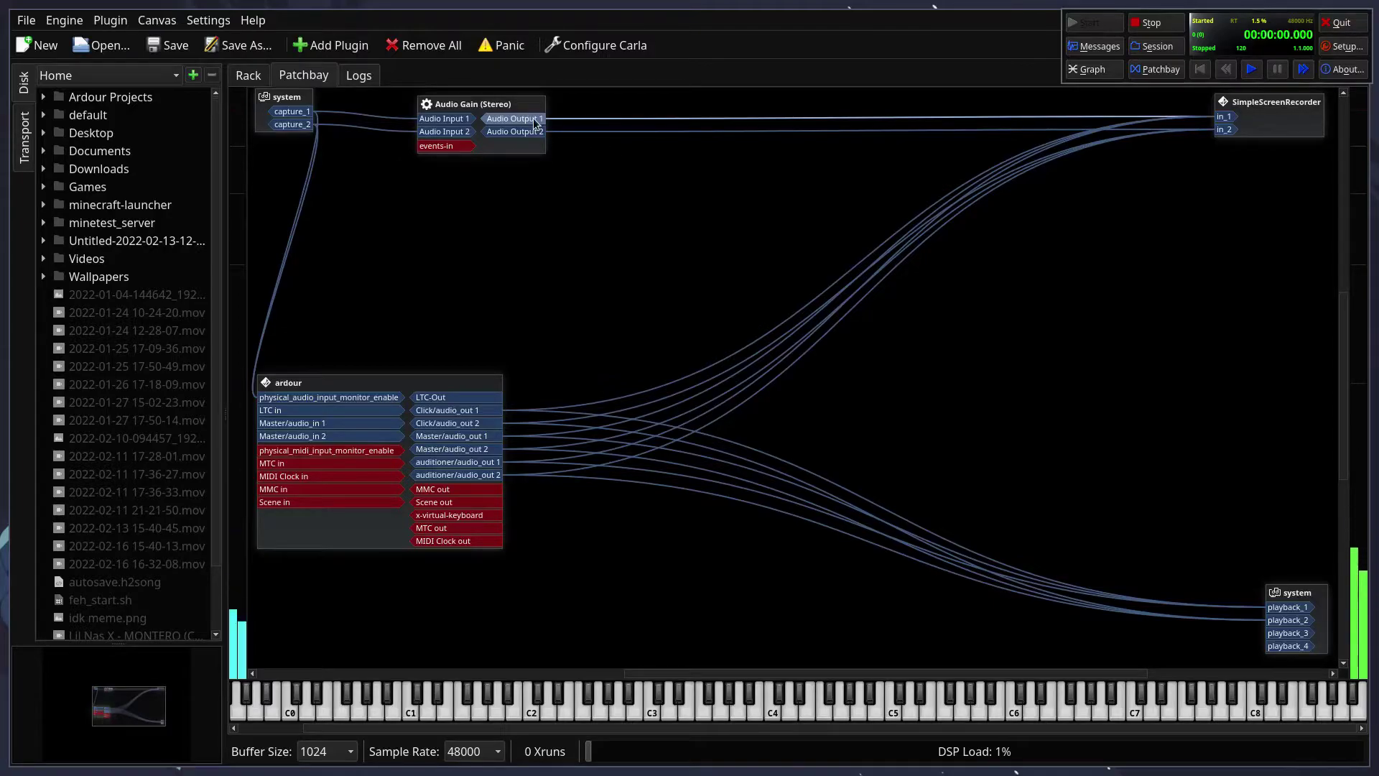
{"action": "left_click_drag", "start_coordinate": [535, 124], "coordinate": [1056, 412]}
{"action": "left_click_drag", "start_coordinate": [535, 119], "coordinate": [1153, 391]}
Step: Adjust the position of the system playback node slightly and check the Ardour editor window
{"action": "mouse_move", "coordinate": [1291, 592]}
{"action": "left_mouse_down"}
{"action": "mouse_move", "coordinate": [1194, 355]}
{"action": "mouse_move", "coordinate": [1293, 602]}
{"action": "left_mouse_up"}
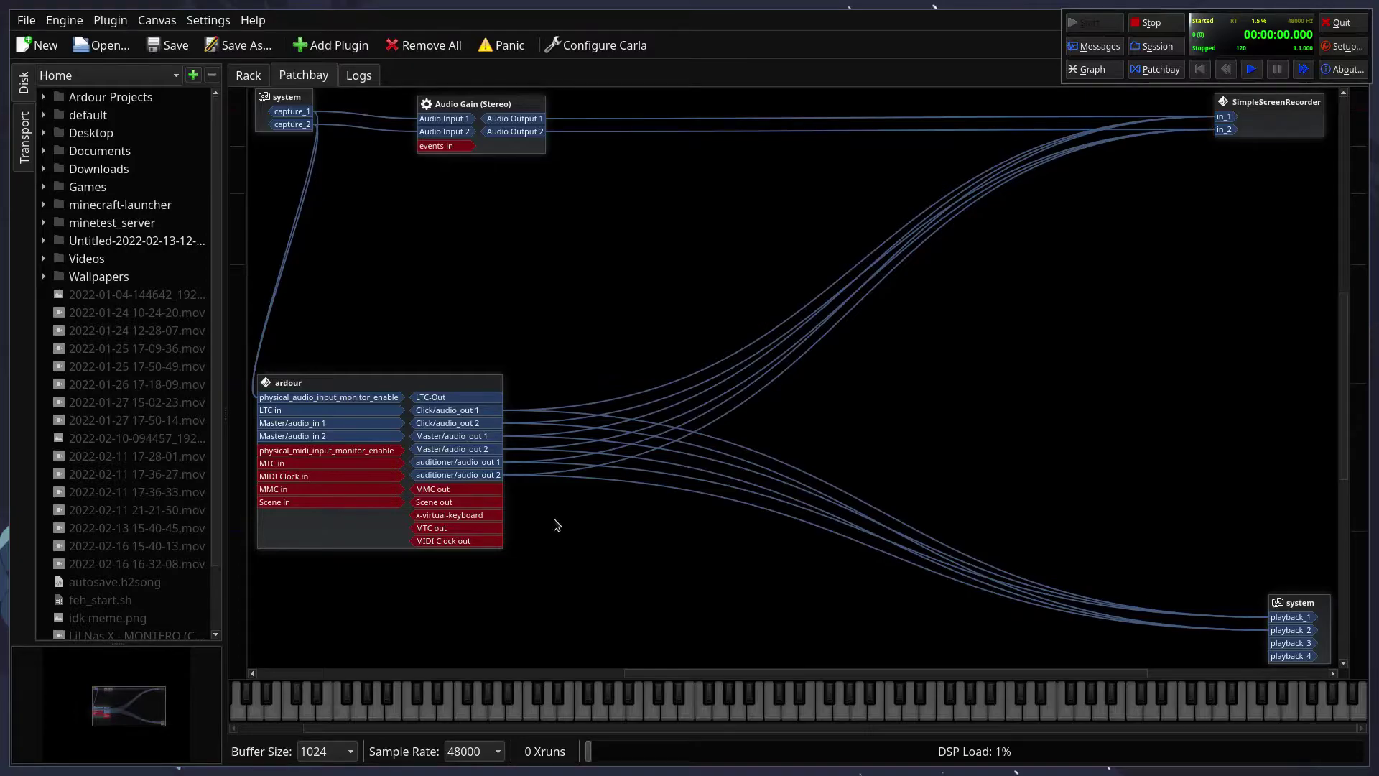
{"action": "key", "text": "alt+Tab"}
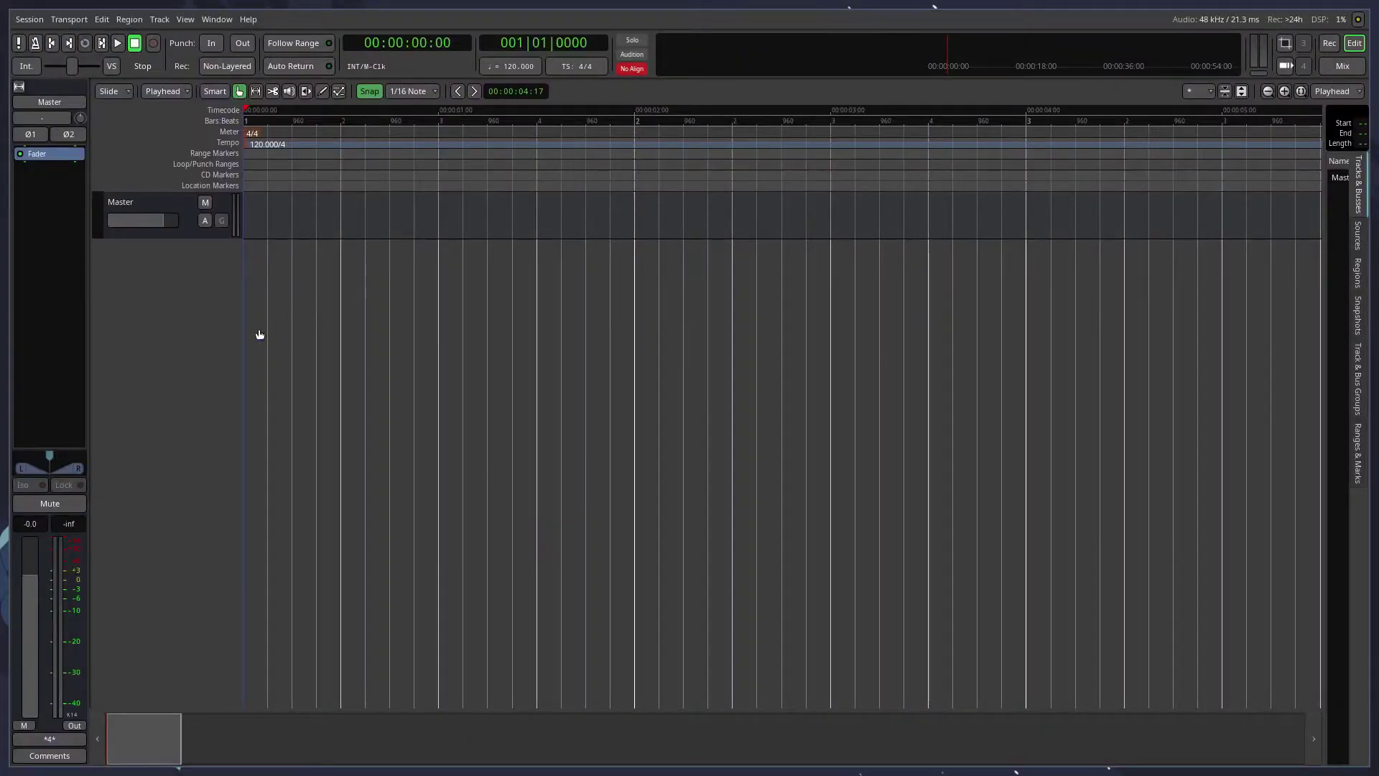
{"action": "key", "text": "alt+Tab"}
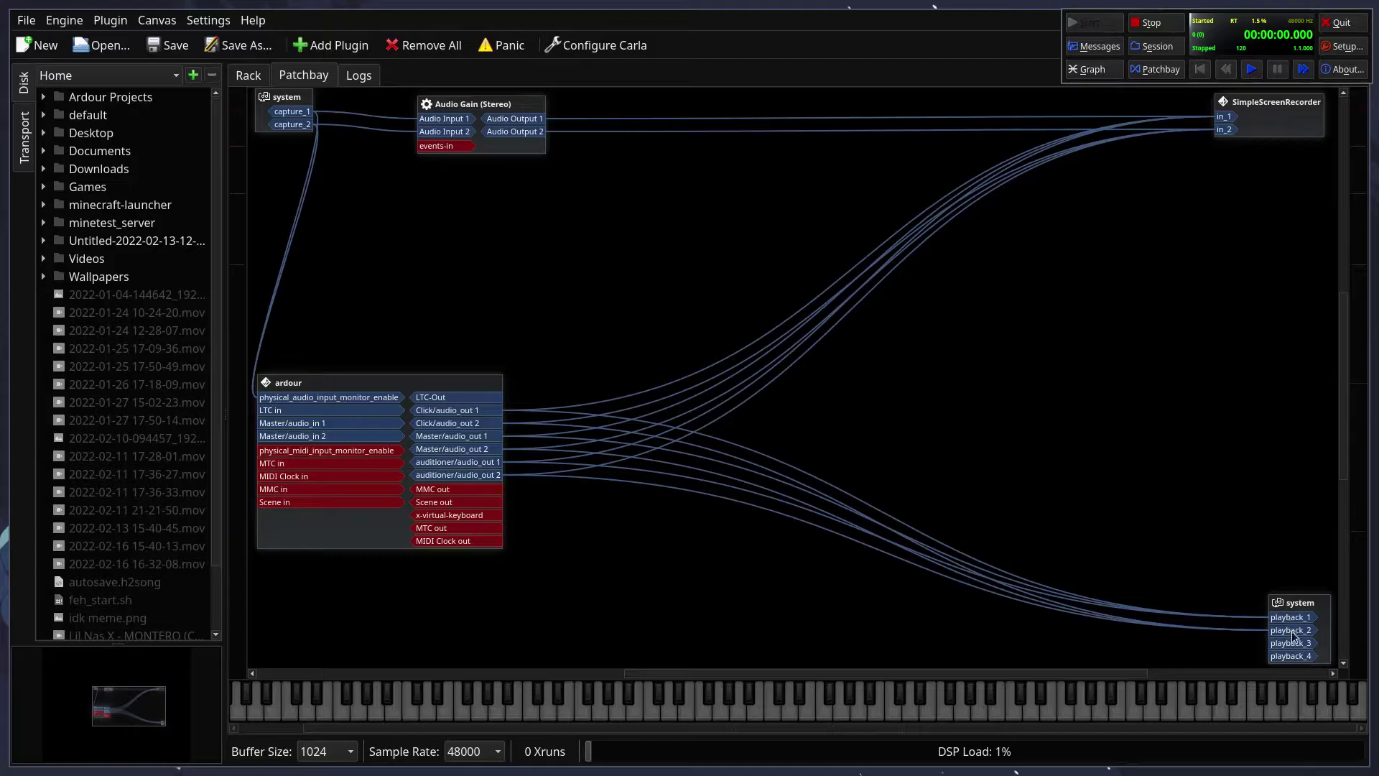
{"action": "mouse_move", "coordinate": [1286, 602]}
{"action": "left_mouse_down"}
{"action": "mouse_move", "coordinate": [1274, 549]}
{"action": "mouse_move", "coordinate": [1281, 598]}
{"action": "left_mouse_up"}
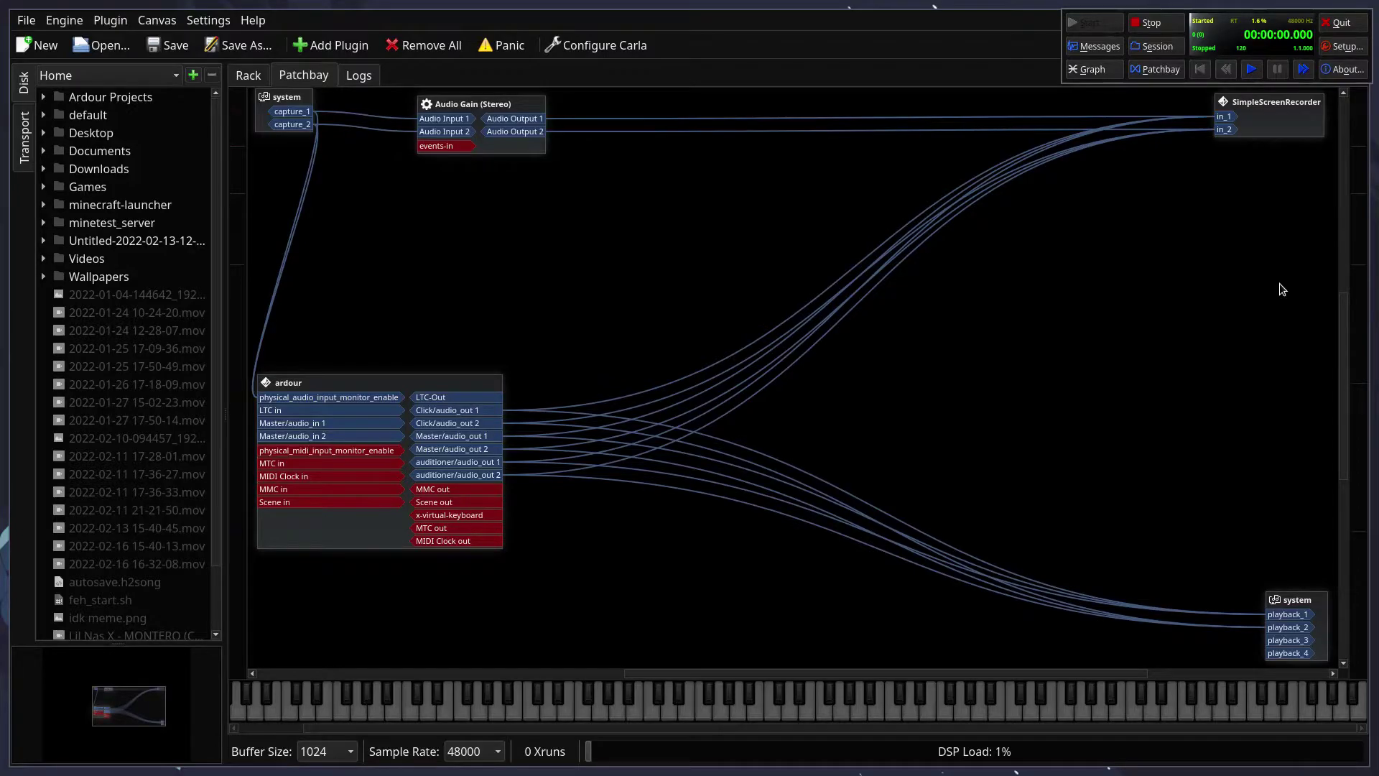
Step: Move the system playback node slightly upward on the patchbay canvas so all four playback ports are in view
{"action": "scroll", "coordinate": [421, 236], "scroll_direction": "up", "scroll_amount": 1}
{"action": "scroll", "coordinate": [421, 236], "scroll_direction": "right", "scroll_amount": 3}
{"action": "scroll", "coordinate": [421, 236], "scroll_direction": "down", "scroll_amount": 2}
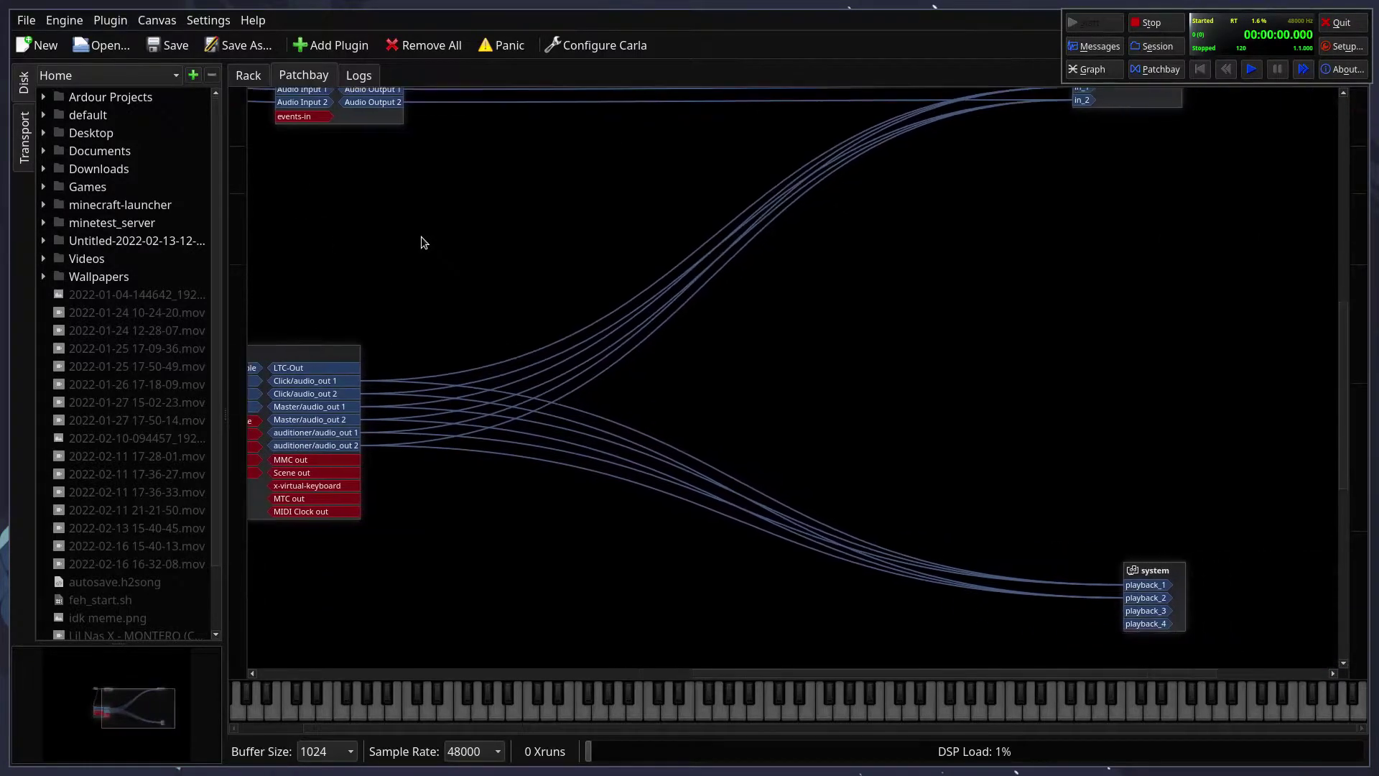
{"action": "scroll", "coordinate": [420, 235], "scroll_direction": "left", "scroll_amount": 3}
{"action": "scroll", "coordinate": [421, 235], "scroll_direction": "up", "scroll_amount": 1}
{"action": "scroll", "coordinate": [421, 236], "scroll_direction": "down", "scroll_amount": 1}
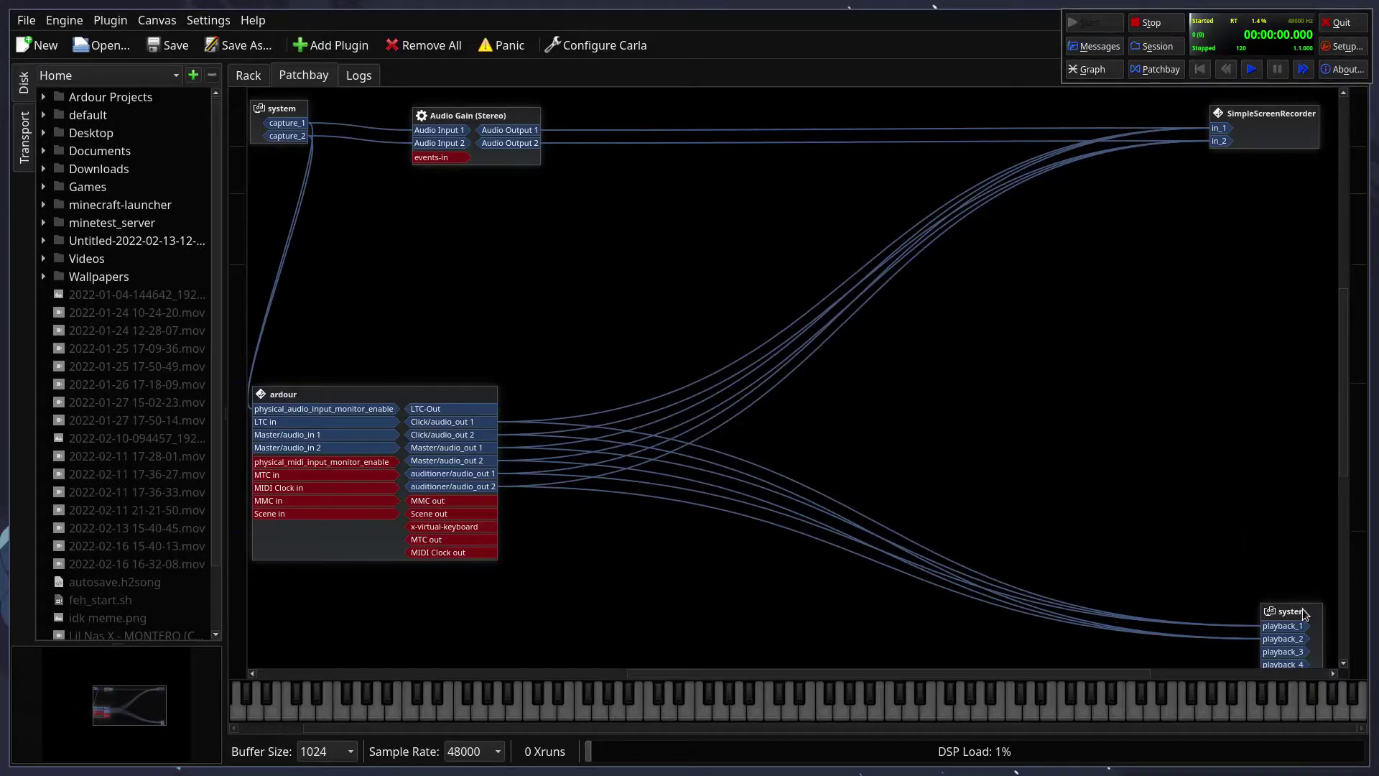
{"action": "left_click_drag", "start_coordinate": [1302, 611], "coordinate": [1306, 584]}
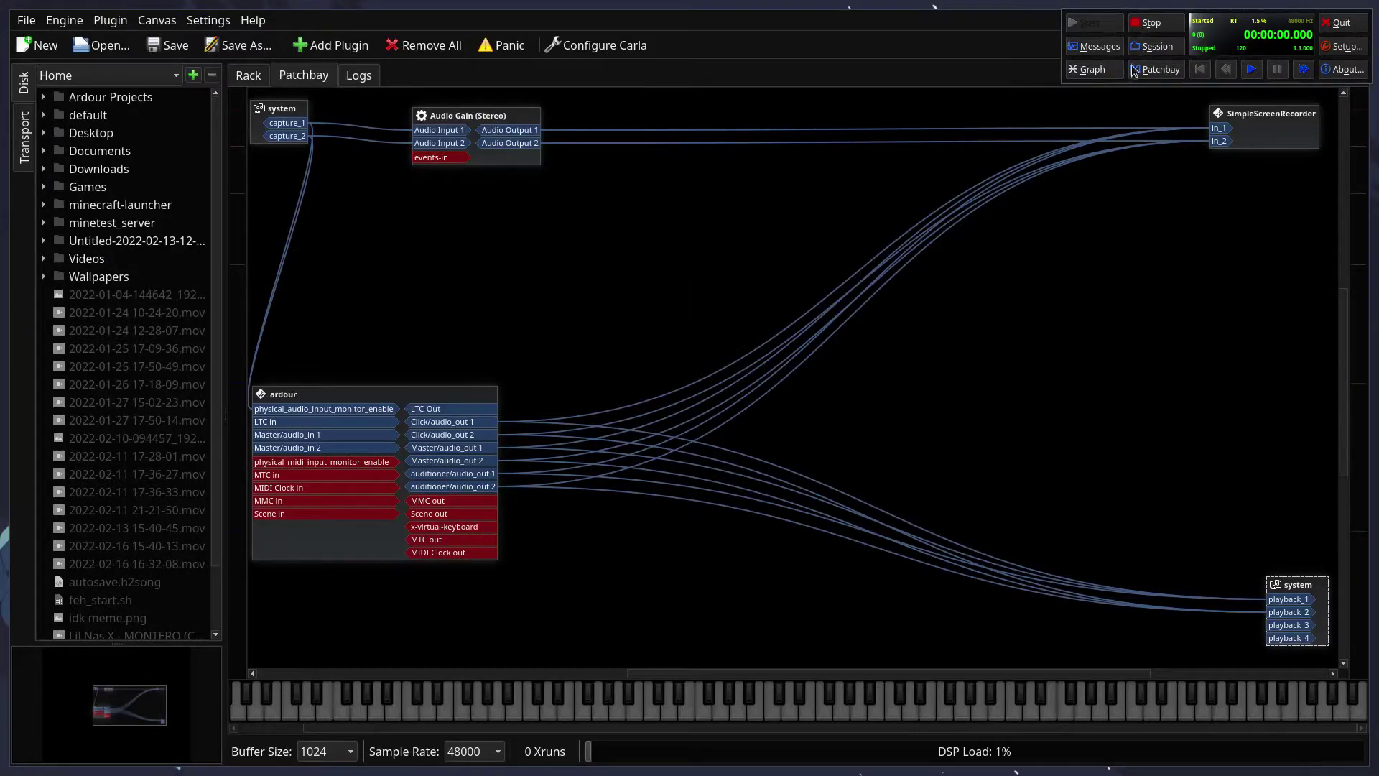
Step: Open JACK's Graph window and move the ardour node clear of the Audio Gain (Stereo) node
{"action": "left_click", "coordinate": [1092, 72]}
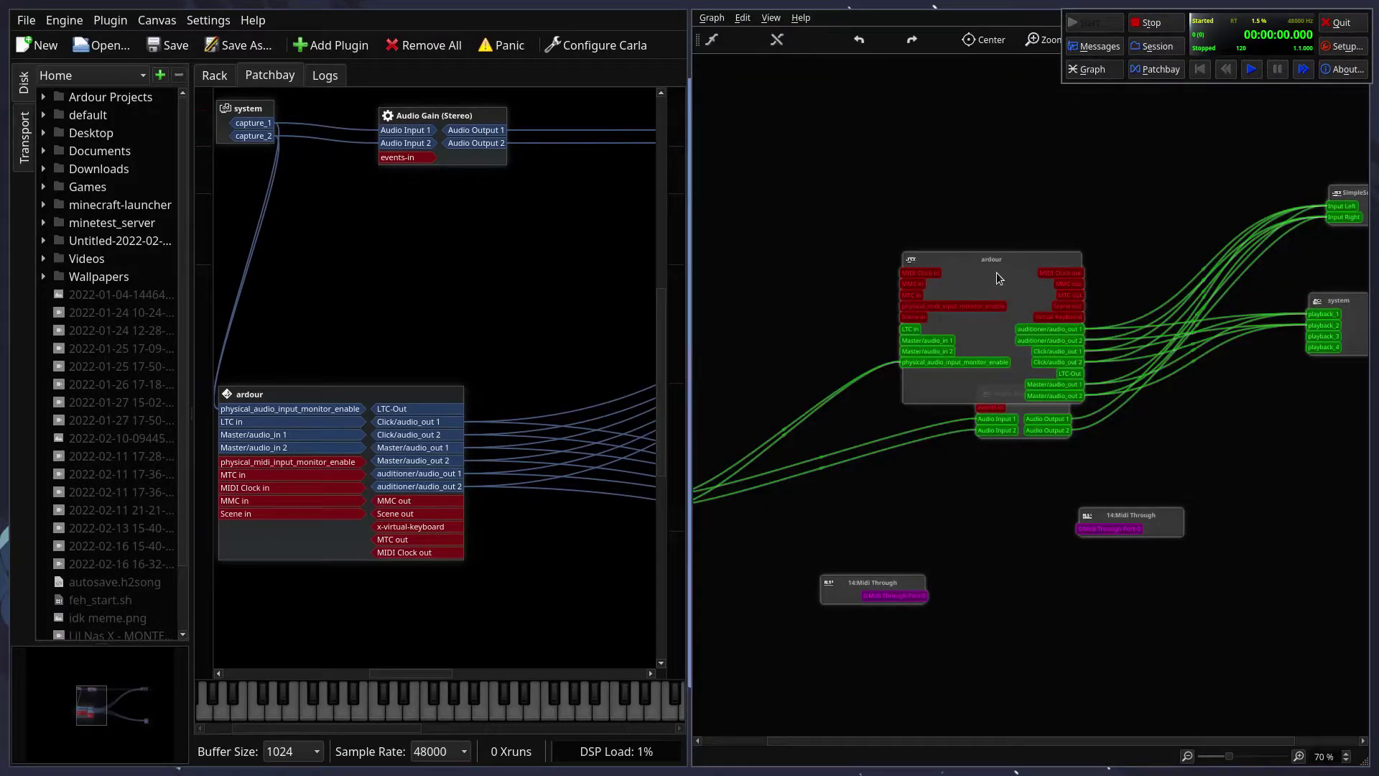
{"action": "left_click_drag", "start_coordinate": [996, 273], "coordinate": [913, 272]}
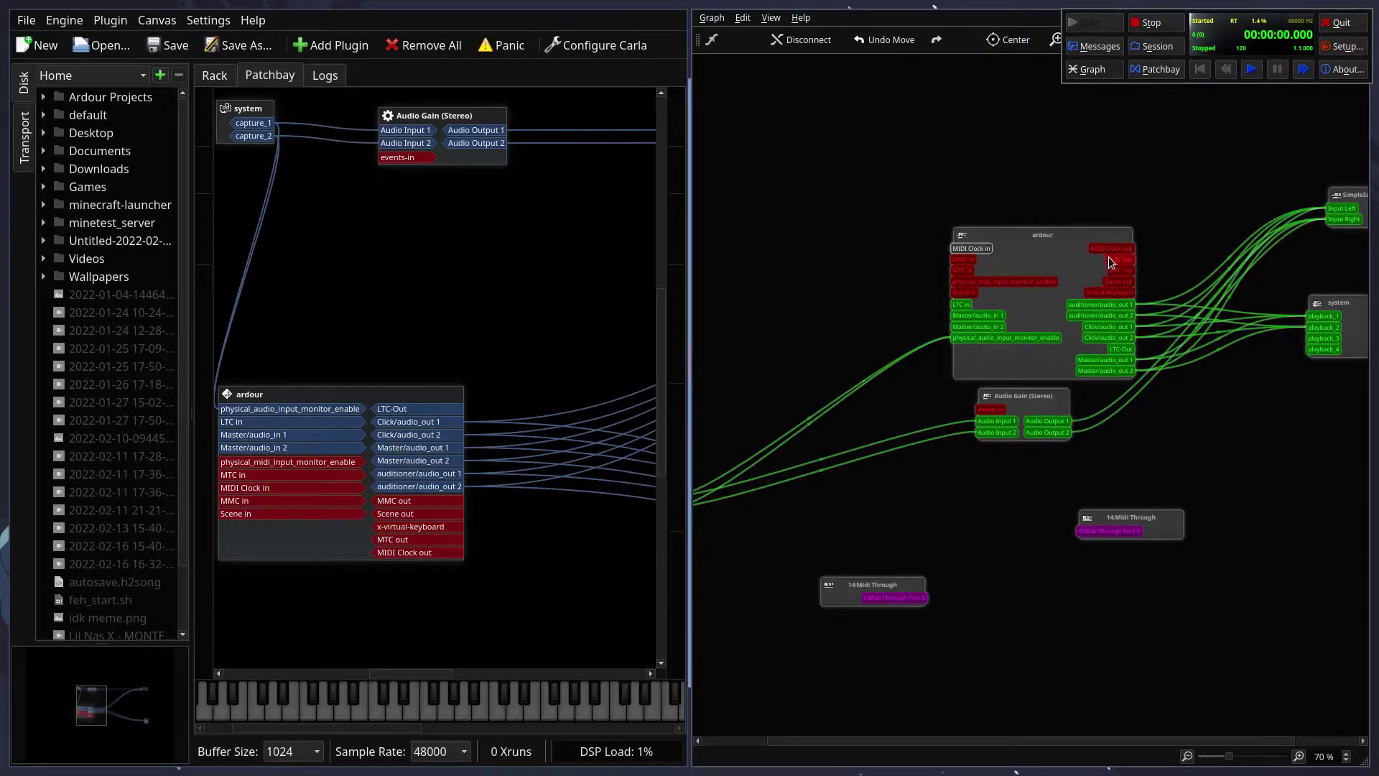
{"action": "left_click_drag", "start_coordinate": [1111, 260], "coordinate": [1325, 216]}
{"action": "double_click", "coordinate": [1238, 206]}
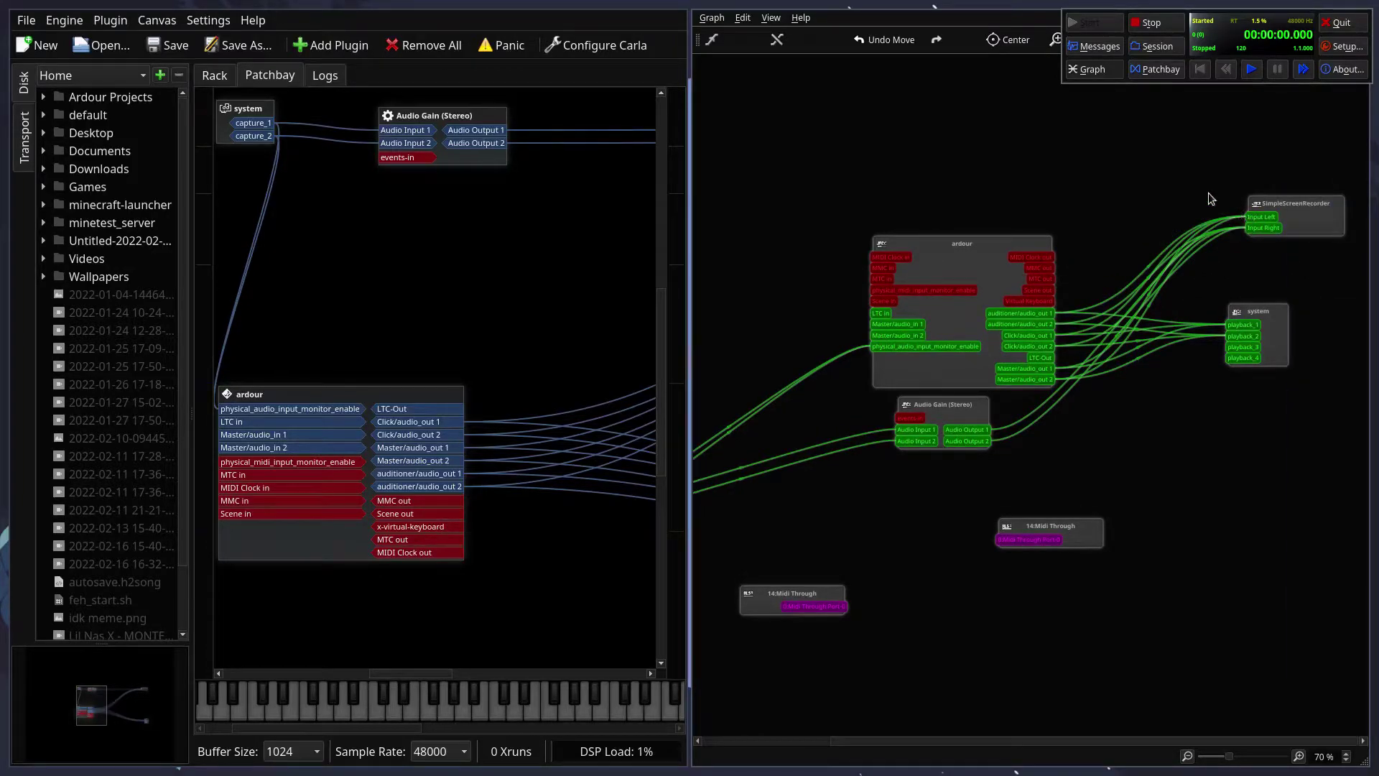
Step: View JACK's Patchbay window and close it, keeping the JACK audio server running
{"action": "left_click", "coordinate": [1161, 70]}
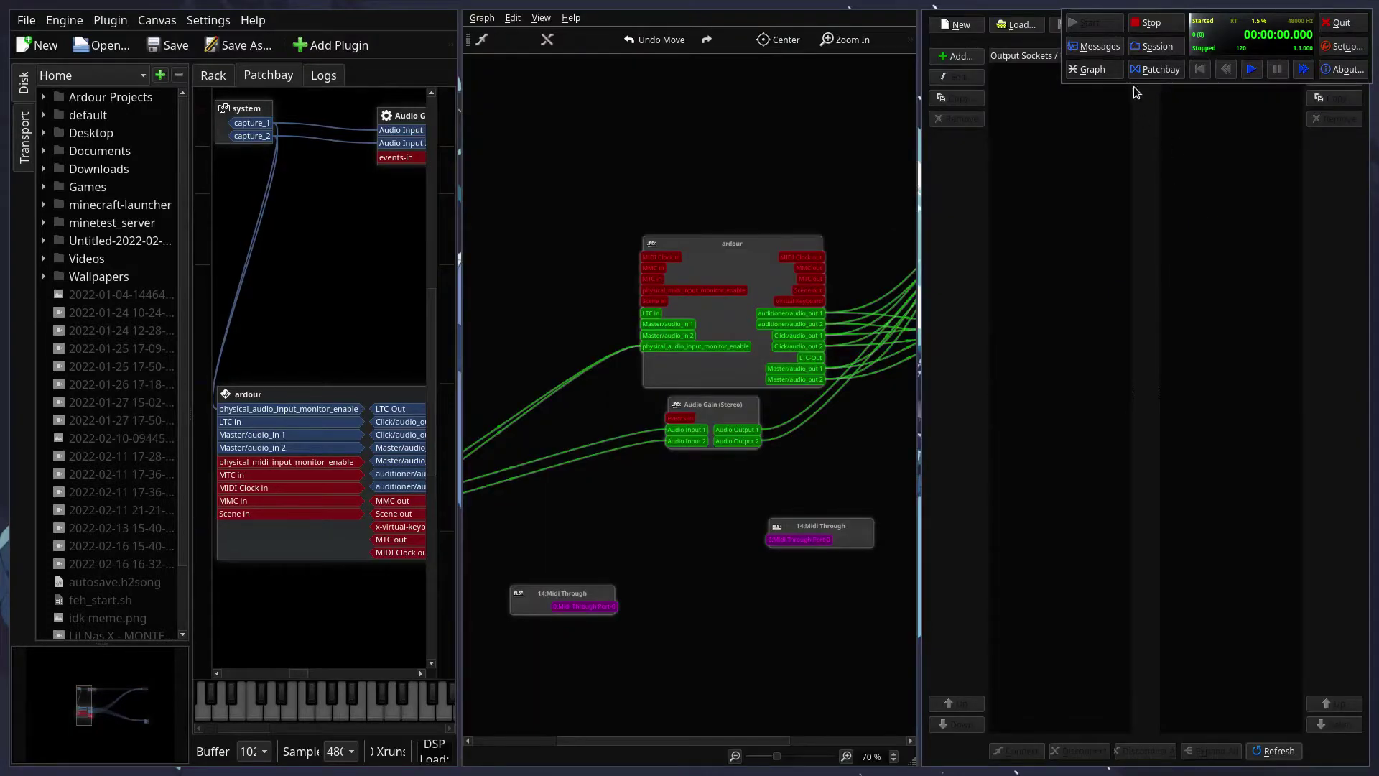
{"action": "key", "text": "super+shift+q"}
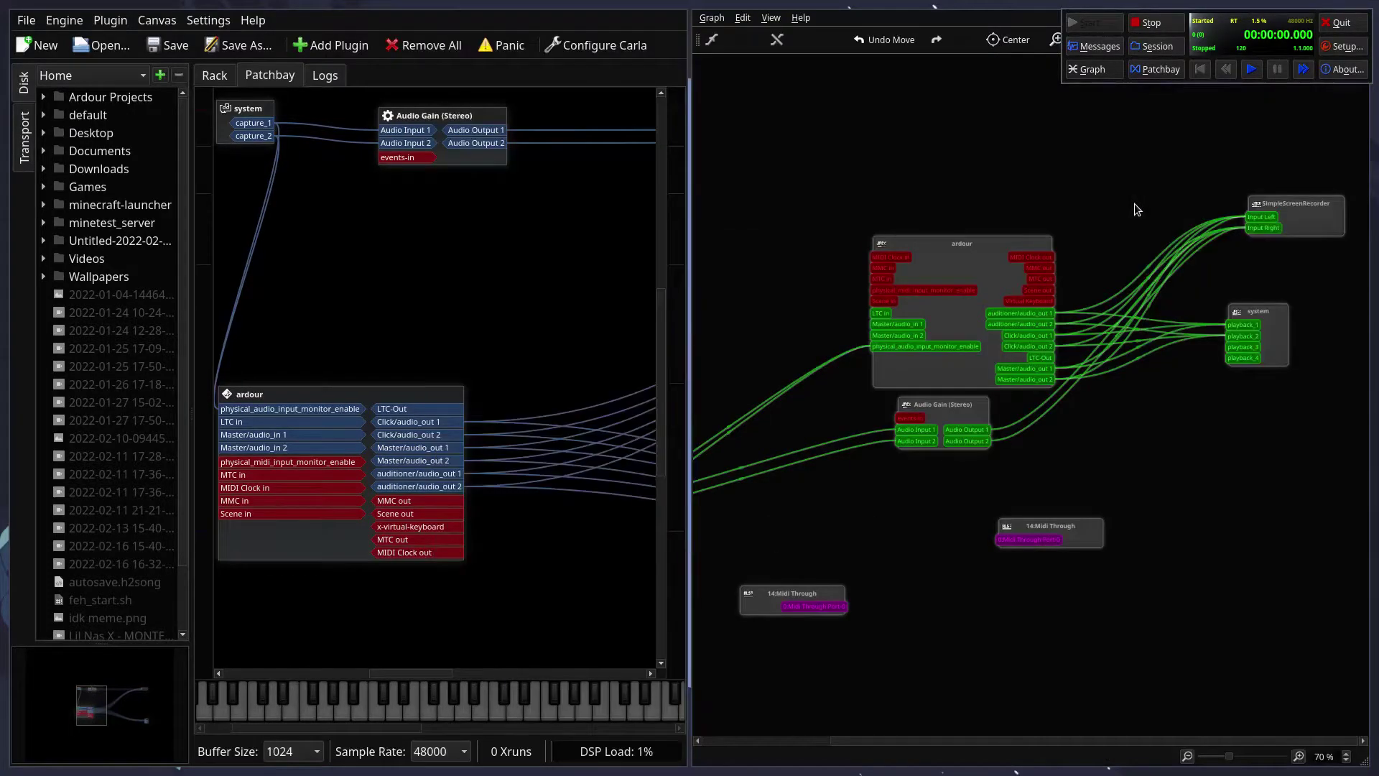
{"action": "key", "text": "super+shift+q"}
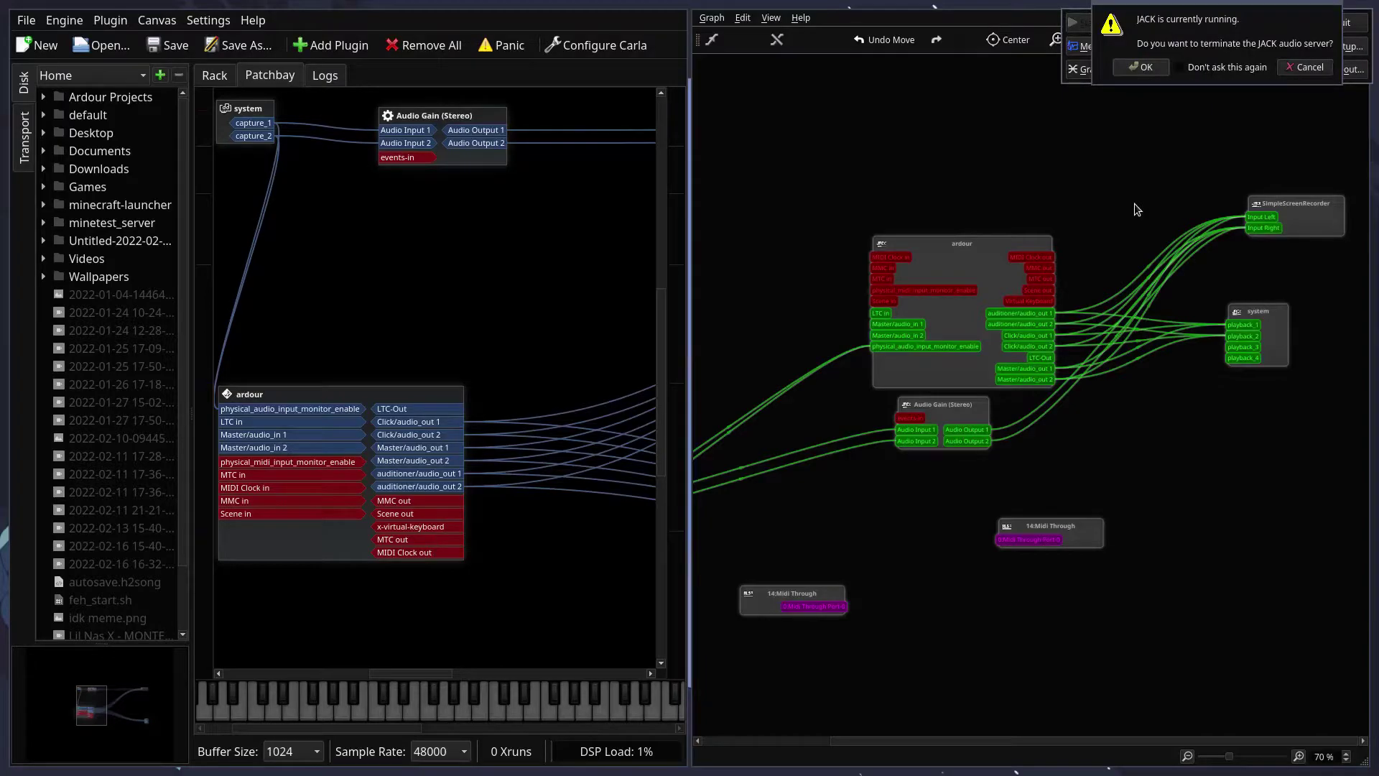
{"action": "left_click", "coordinate": [1301, 68]}
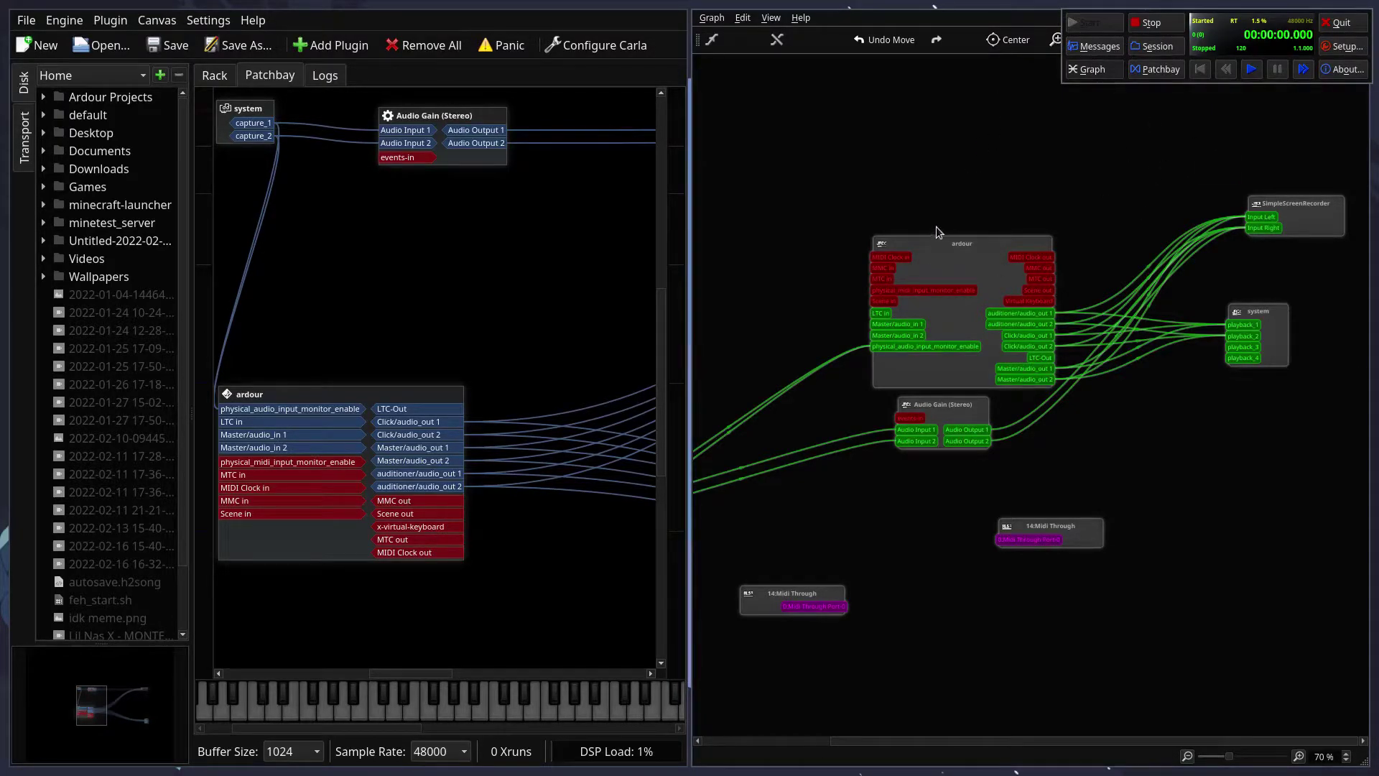
Step: Close the Graph window and shift the ardour node slightly to the right in Carla's patchbay
{"action": "key", "text": "alt+F4"}
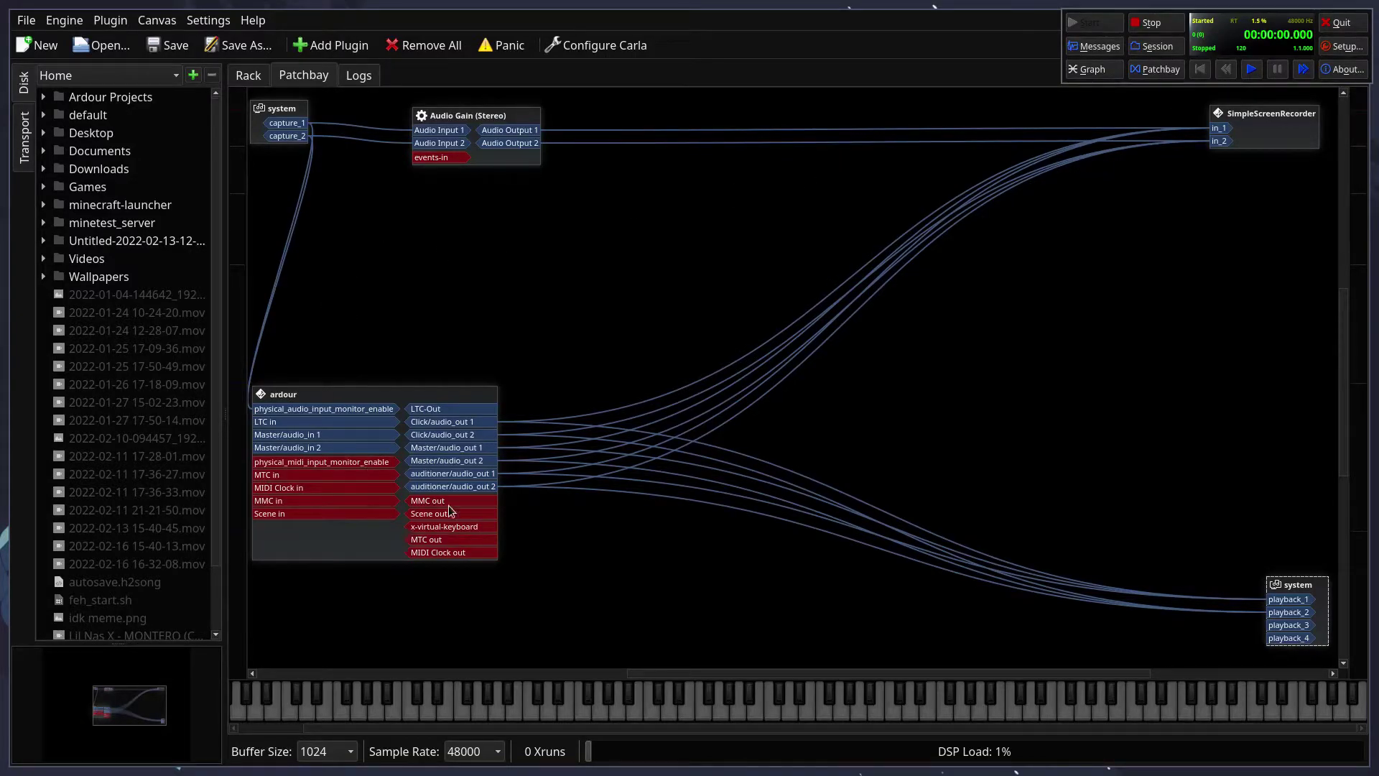
{"action": "left_click_drag", "start_coordinate": [408, 402], "coordinate": [1234, 144]}
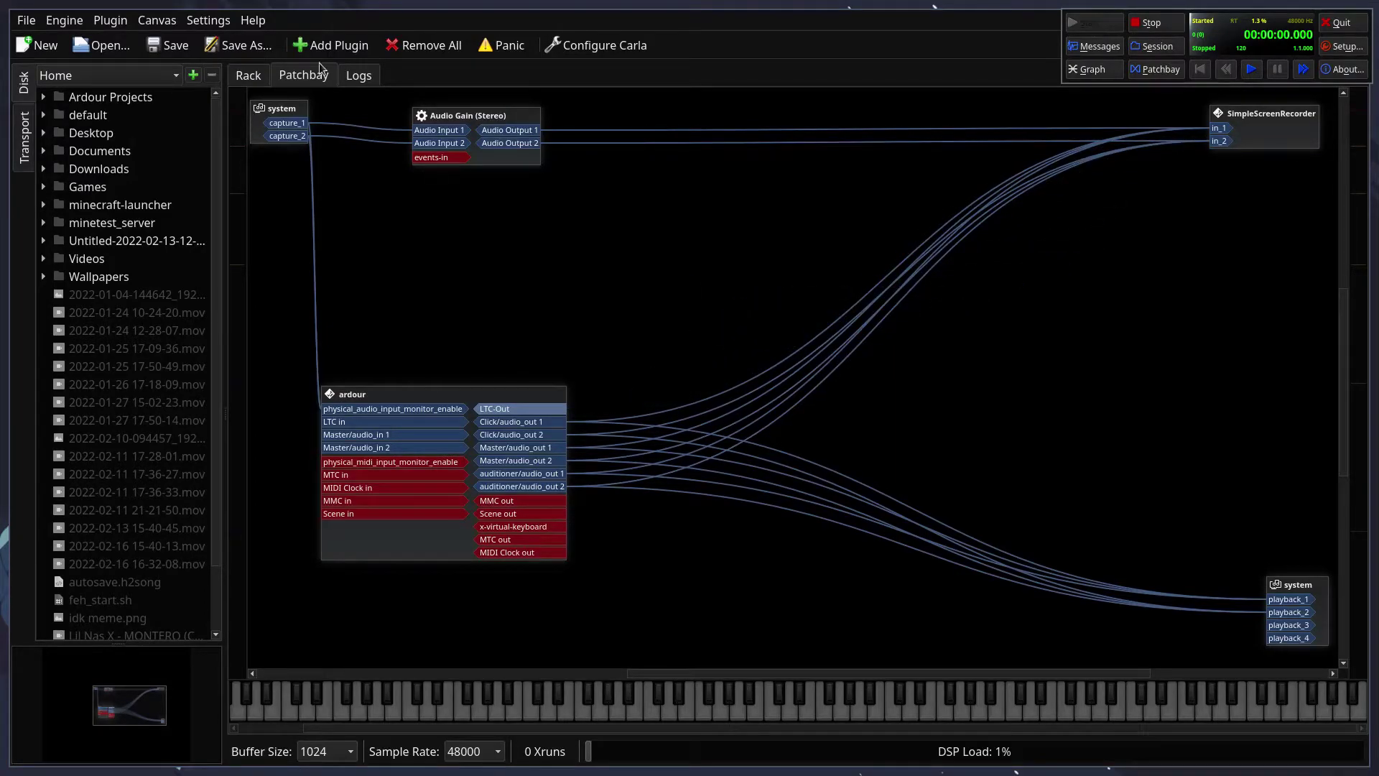
{"action": "left_click", "coordinate": [257, 74]}
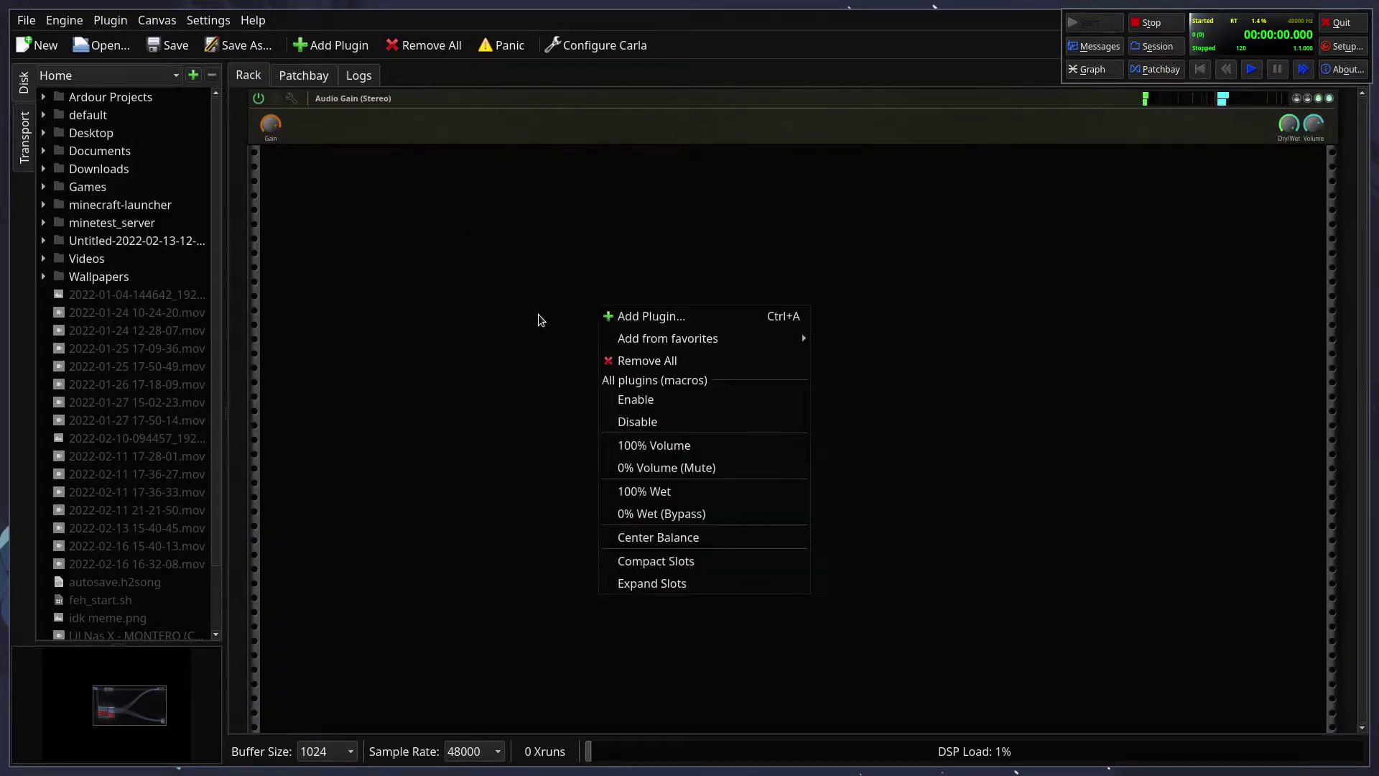
{"action": "key", "text": "Escape"}
{"action": "left_click", "coordinate": [303, 74]}
{"action": "left_click", "coordinate": [330, 45]}
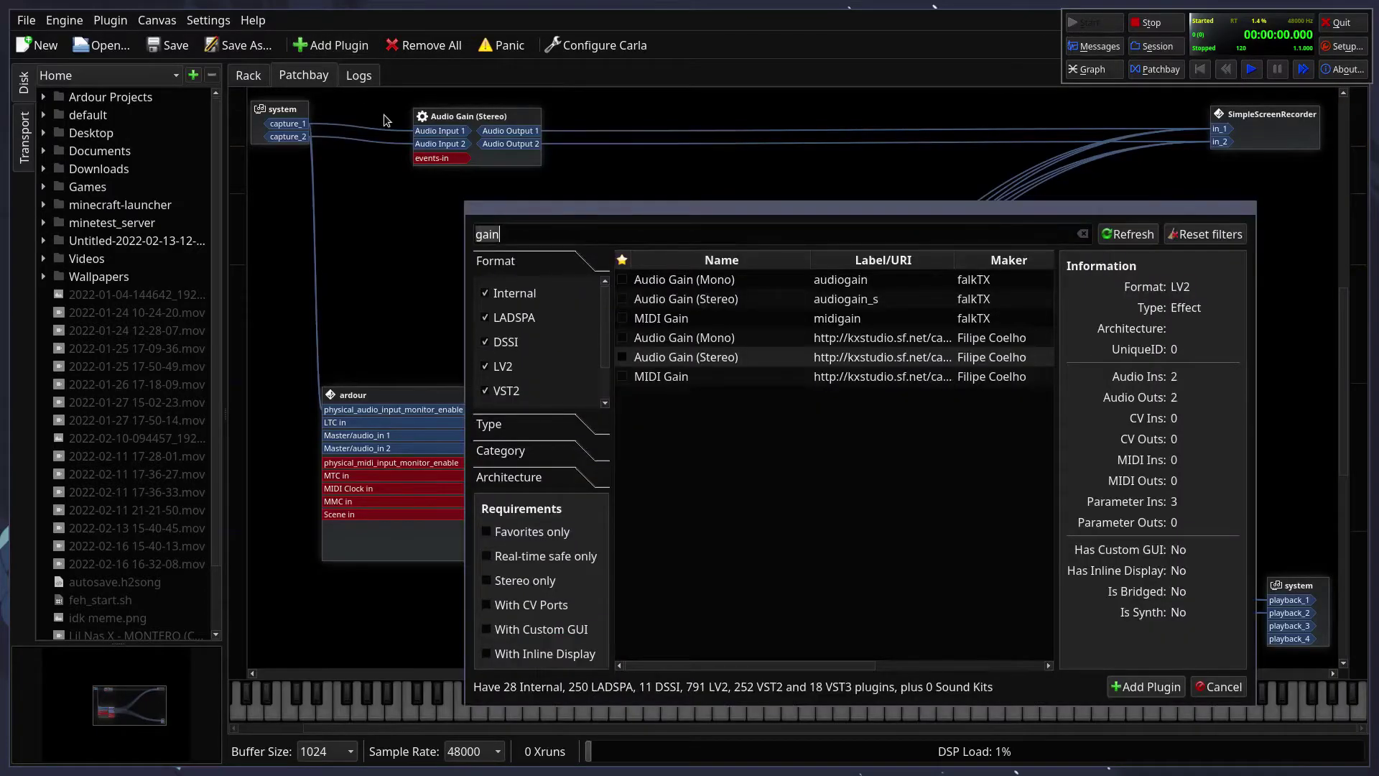
{"action": "left_click", "coordinate": [699, 315]}
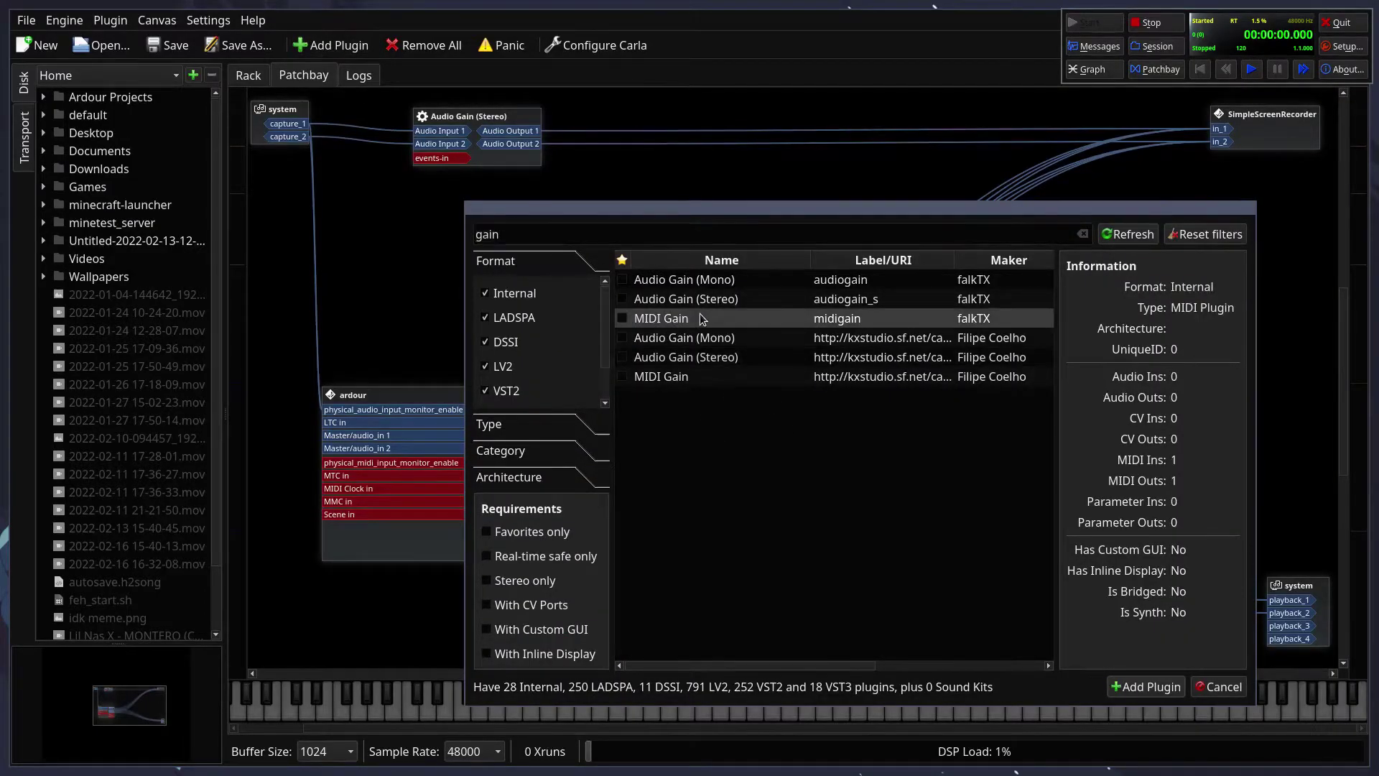
{"action": "left_click", "coordinate": [793, 338]}
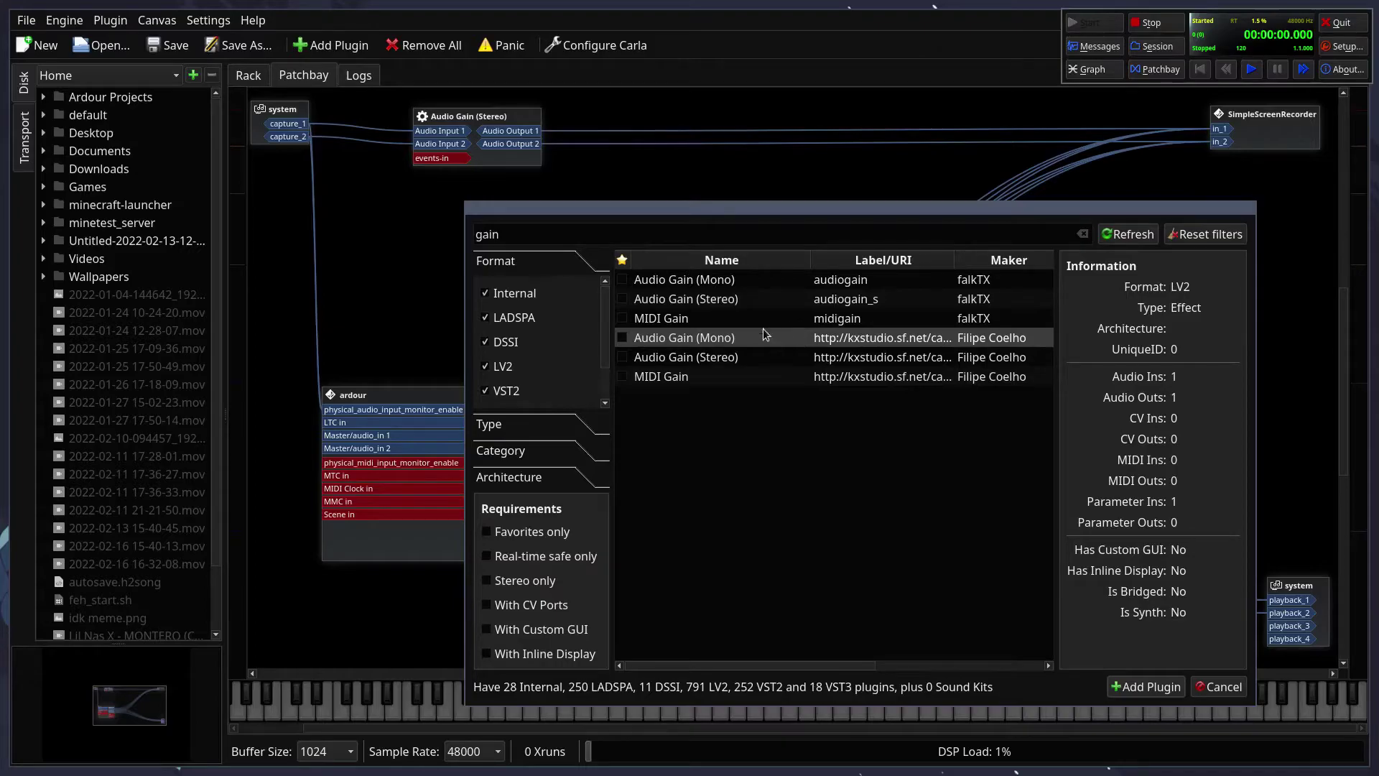
{"action": "left_click", "coordinate": [1221, 687]}
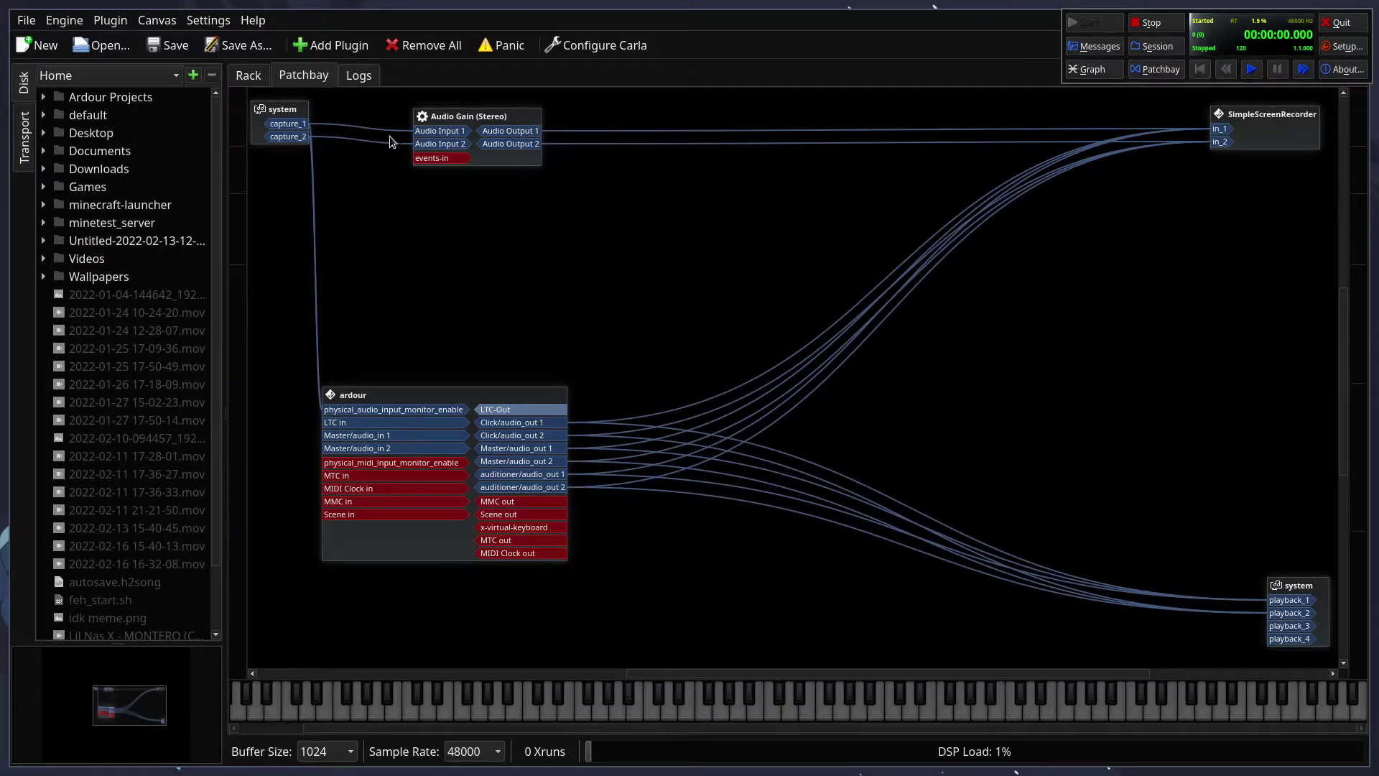
Step: Search the available plugins for "fil" and add the Calf Filter plugin to the rack
{"action": "left_click", "coordinate": [251, 81]}
{"action": "left_click", "coordinate": [315, 49]}
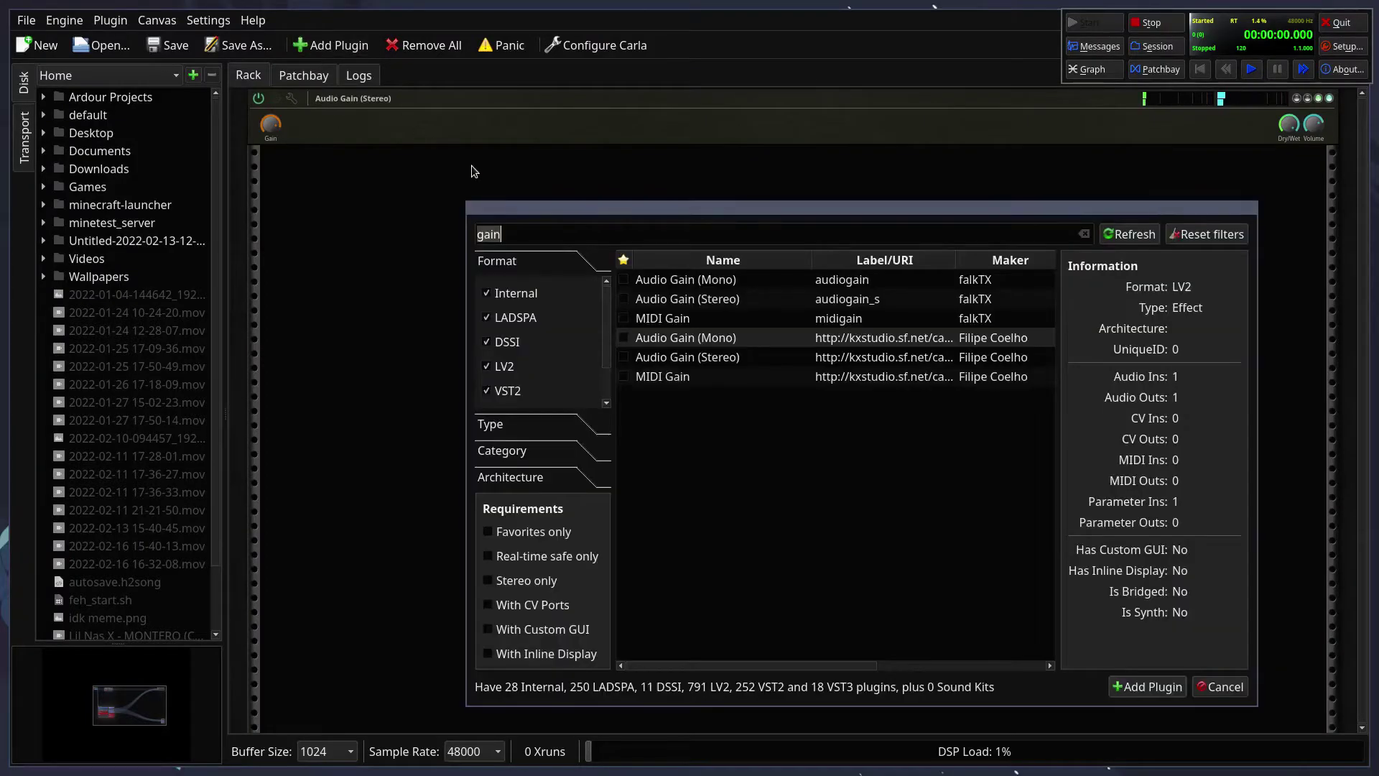
{"action": "key", "text": "BackSpace"}
{"action": "key", "text": "BackSpace"}
{"action": "key", "text": "BackSpace"}
{"action": "key", "text": "BackSpace"}
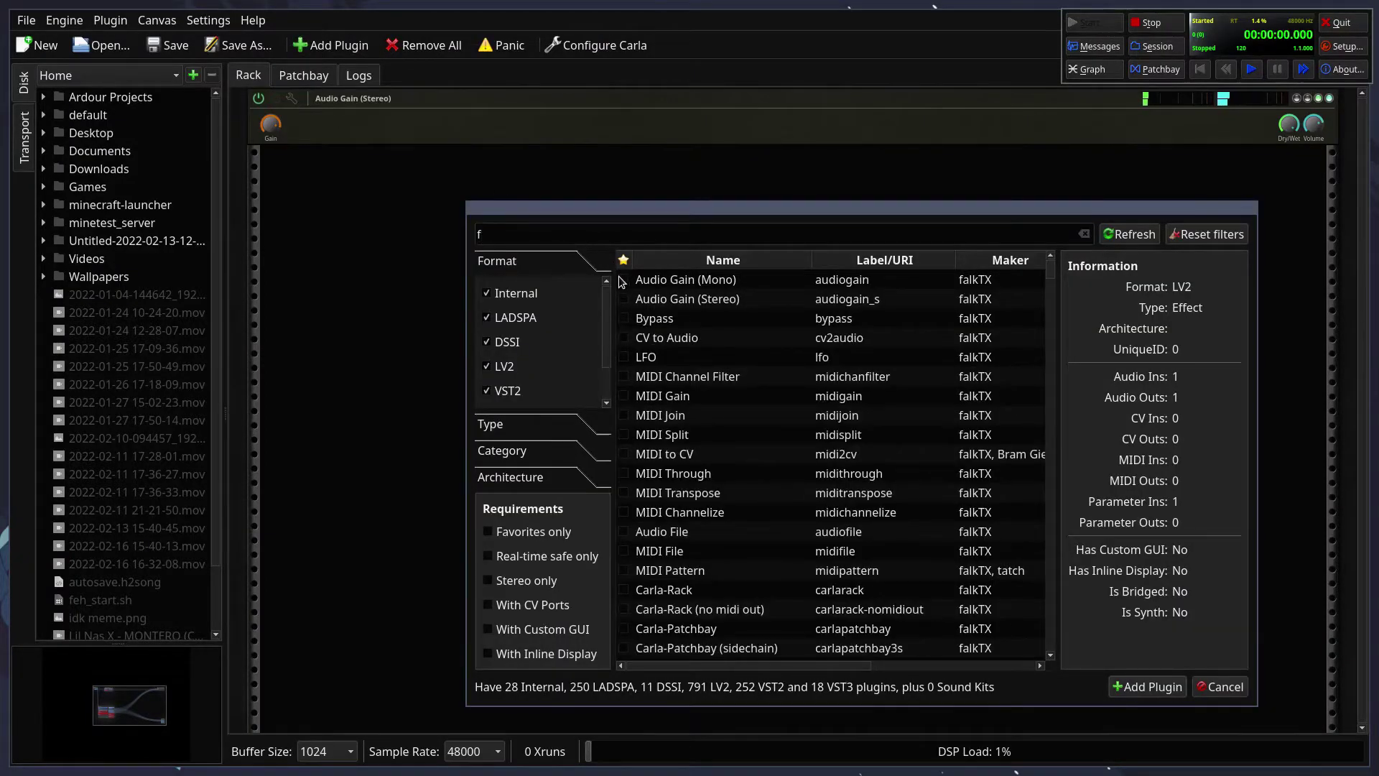
{"action": "type", "text": "fil"}
{"action": "double_click", "coordinate": [688, 356]}
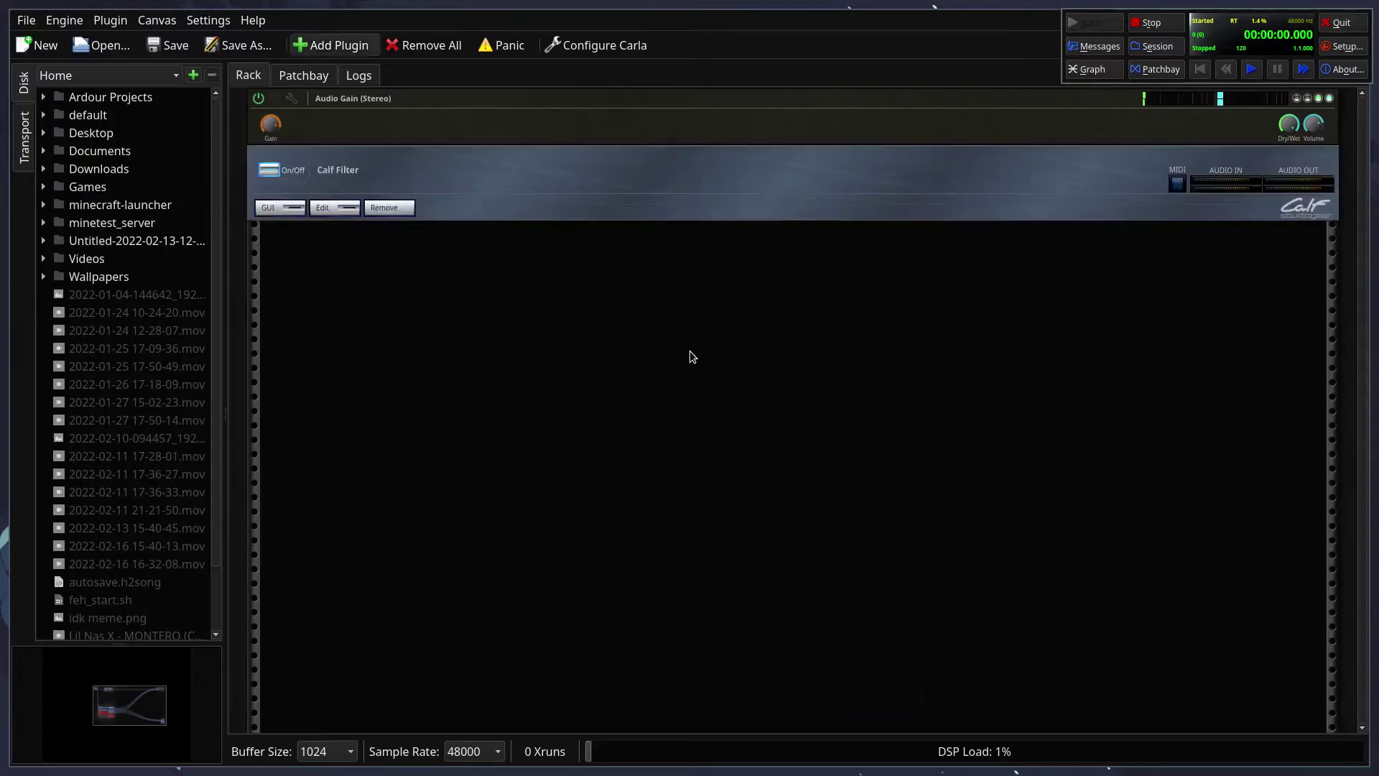
Step: Place the Calf Filter node below Audio Gain (Stereo) and connect Audio Output 1 and 2 to its In L and In R
{"action": "left_click", "coordinate": [297, 81]}
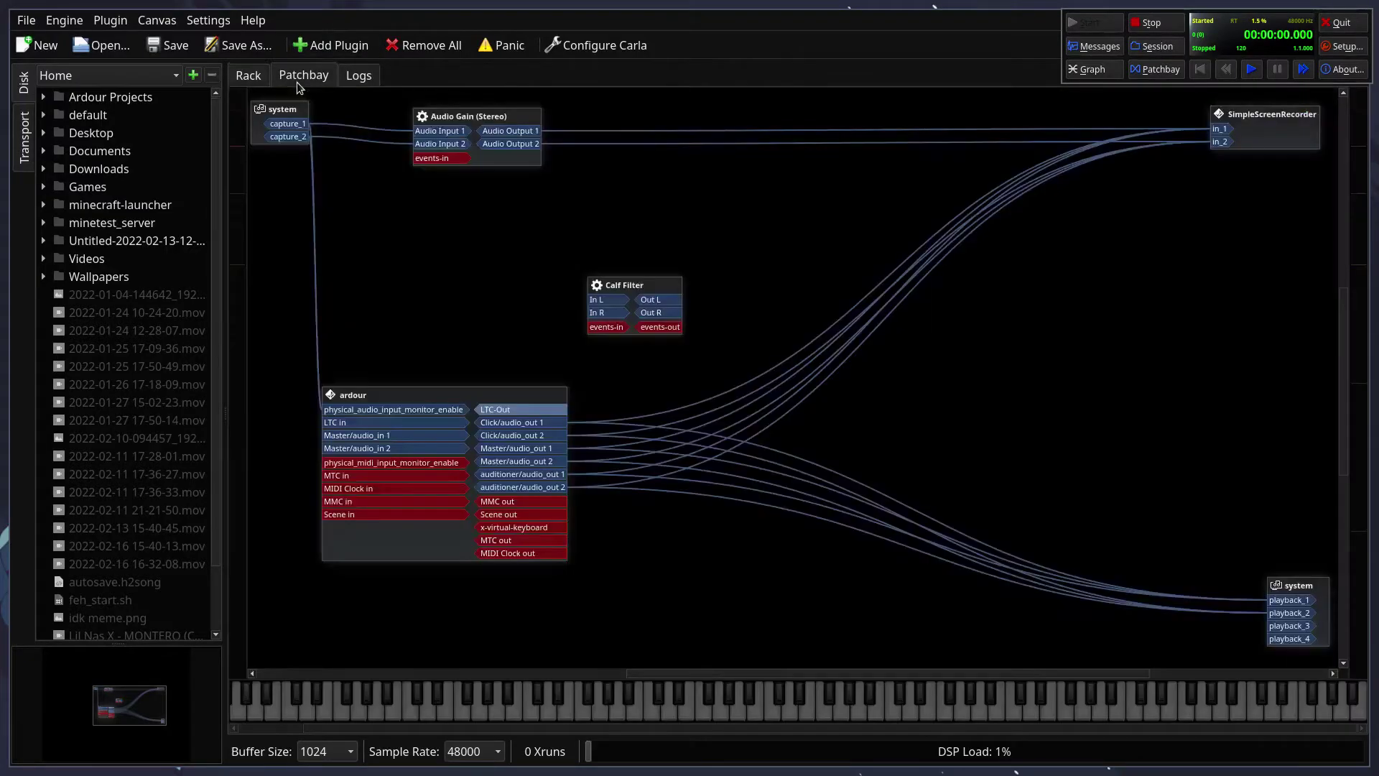
{"action": "left_click_drag", "start_coordinate": [649, 286], "coordinate": [435, 215]}
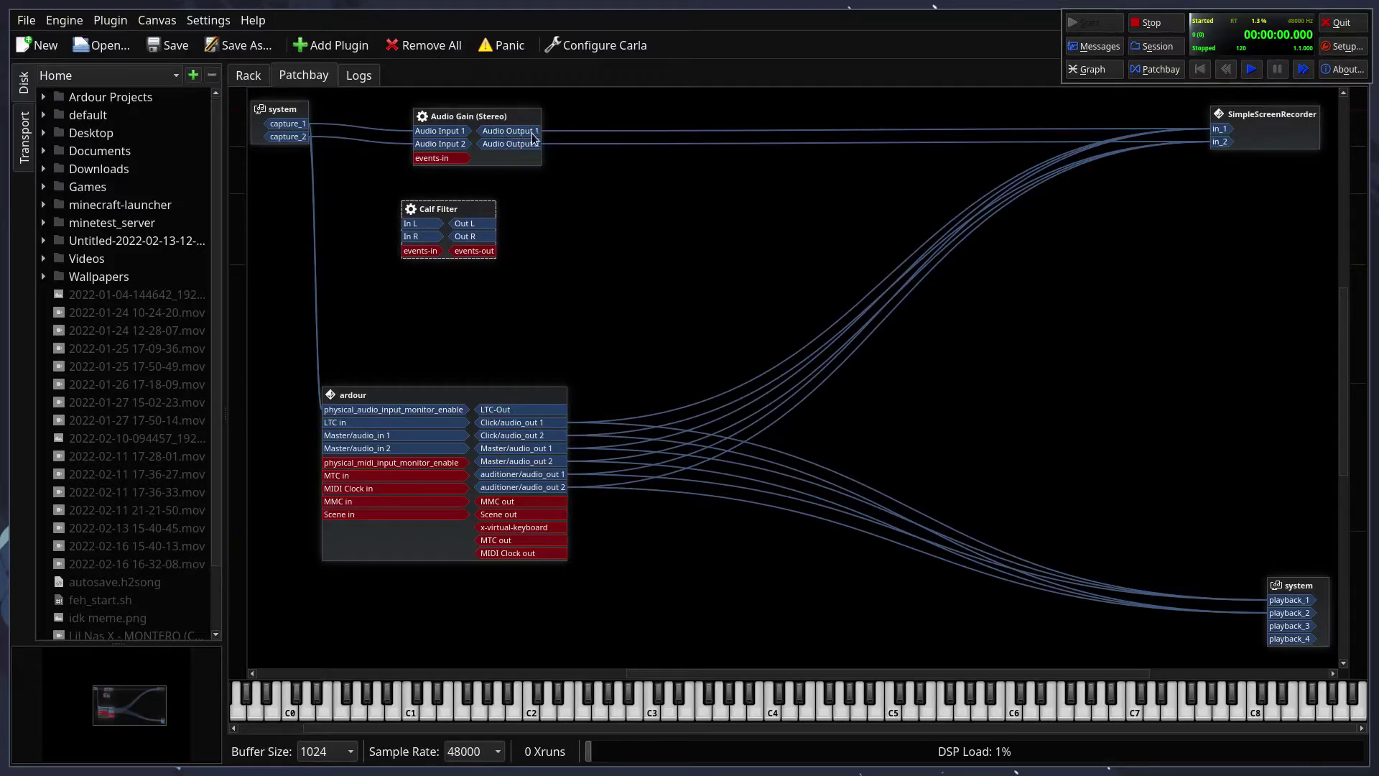
{"action": "left_click_drag", "start_coordinate": [530, 131], "coordinate": [415, 240]}
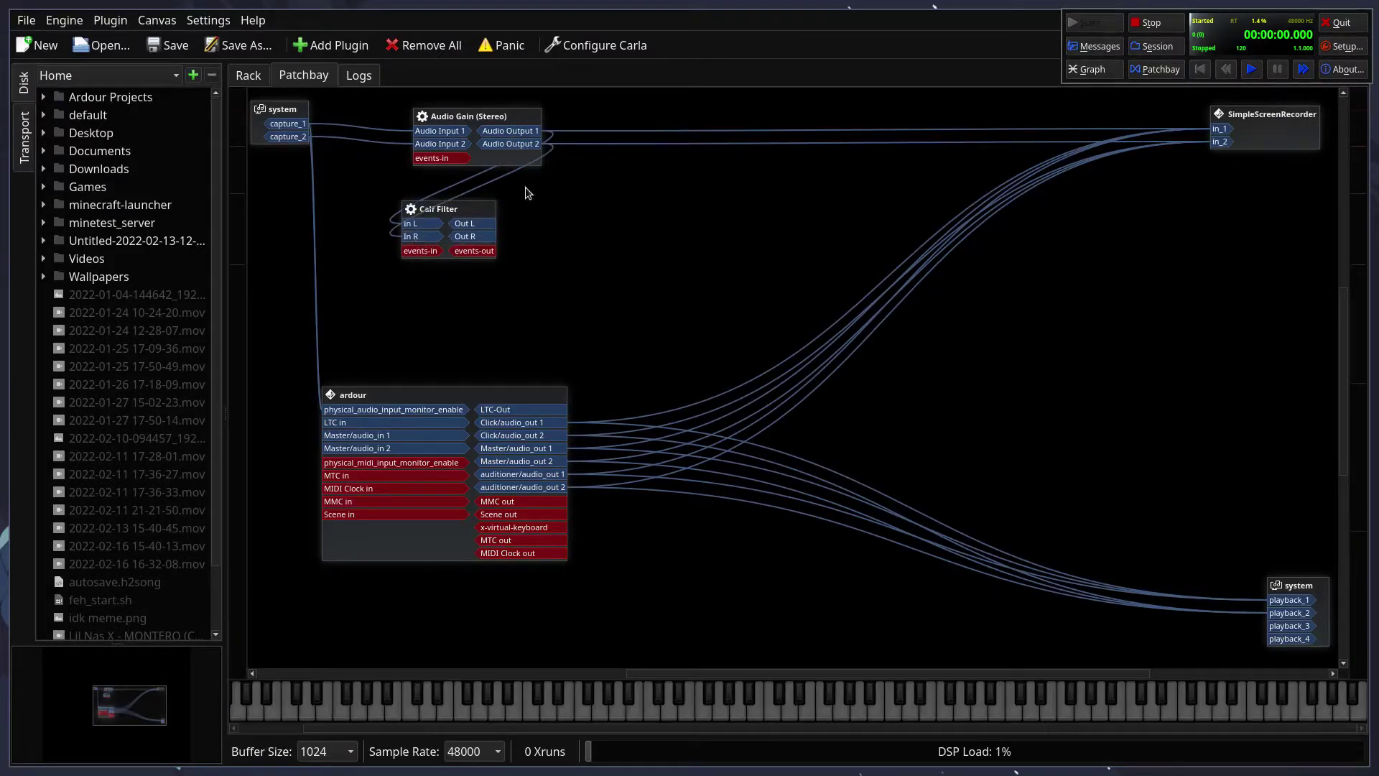
Step: Disconnect Audio Gain (Stereo) Audio Output 1 and 2 from SimpleScreenRecorder's in_1 and in_2
{"action": "right_click", "coordinate": [1227, 130]}
{"action": "mouse_move", "coordinate": [1285, 141]}
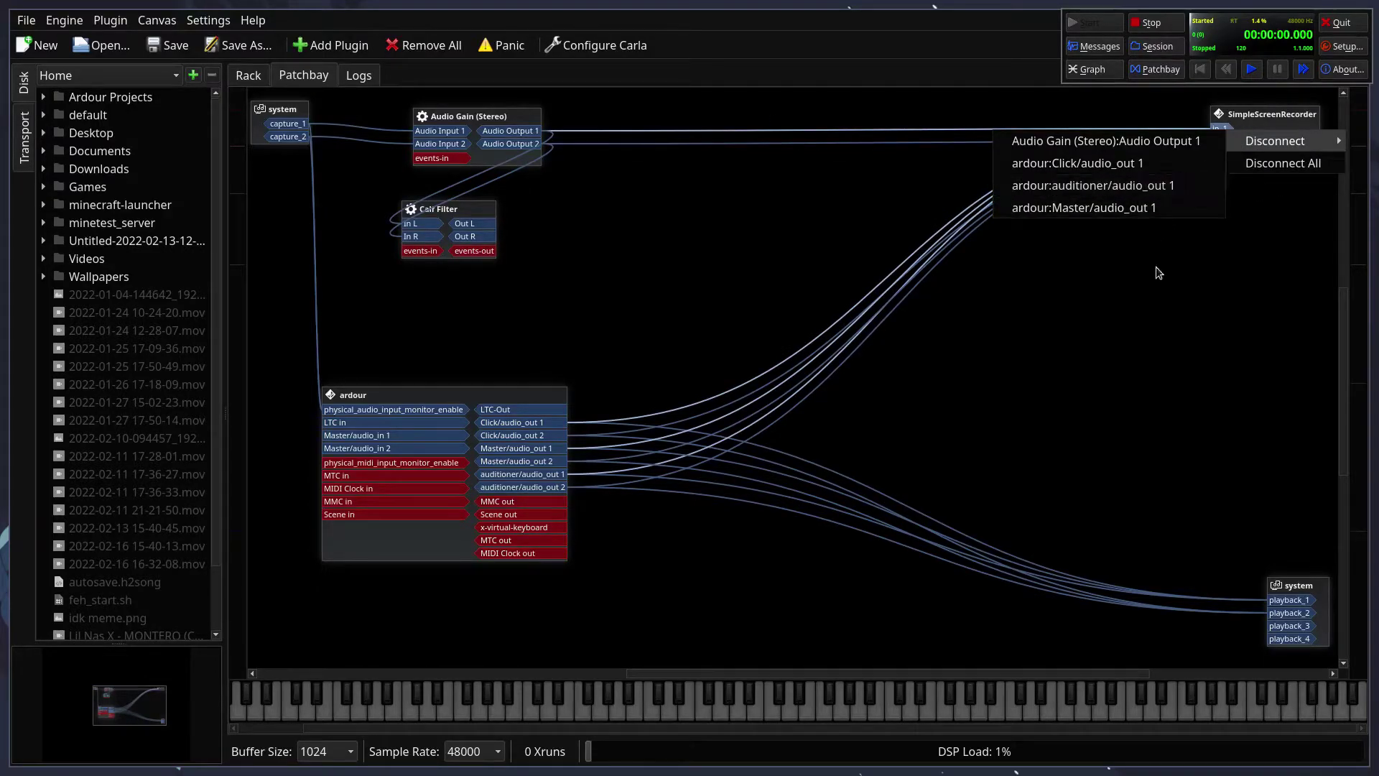
{"action": "key", "text": "Escape"}
{"action": "left_click", "coordinate": [1218, 166]}
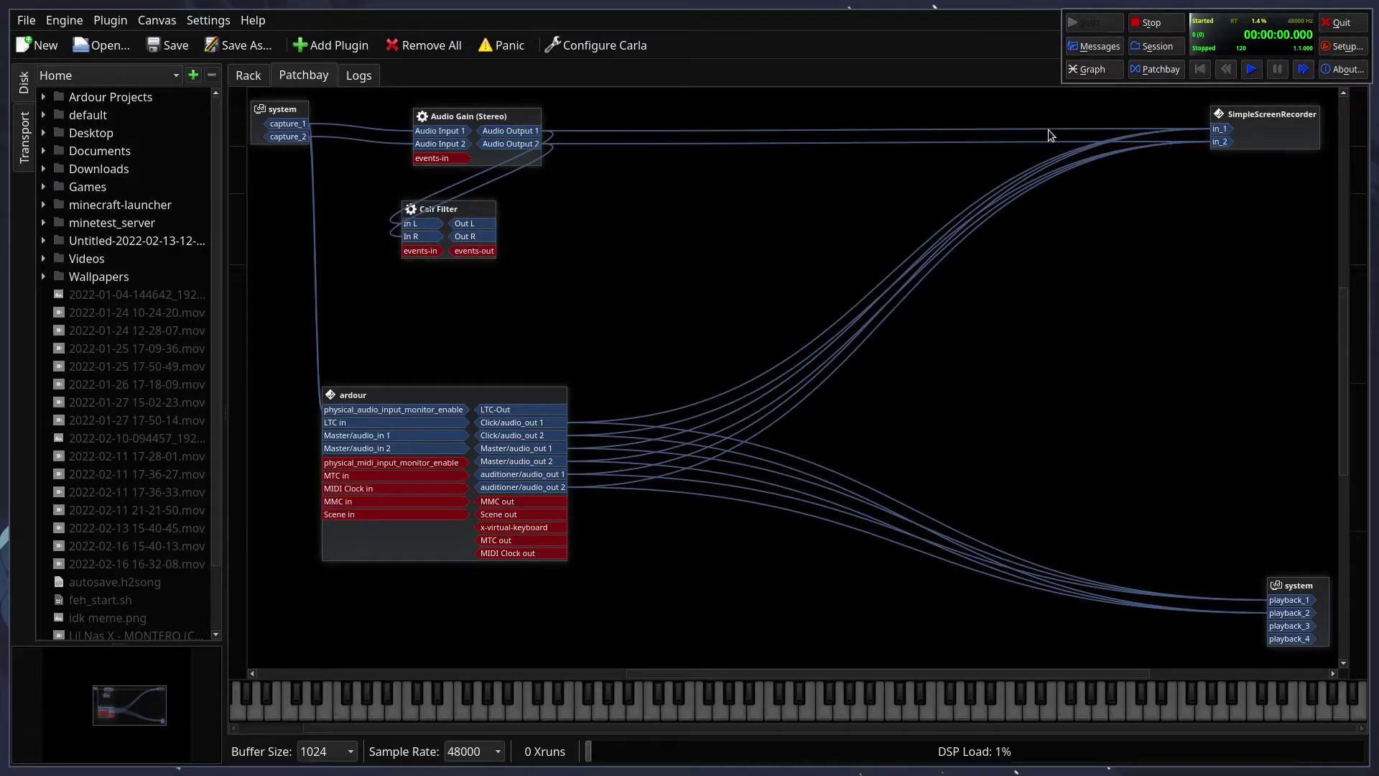
{"action": "right_click", "coordinate": [1225, 130]}
{"action": "mouse_move", "coordinate": [1242, 135]}
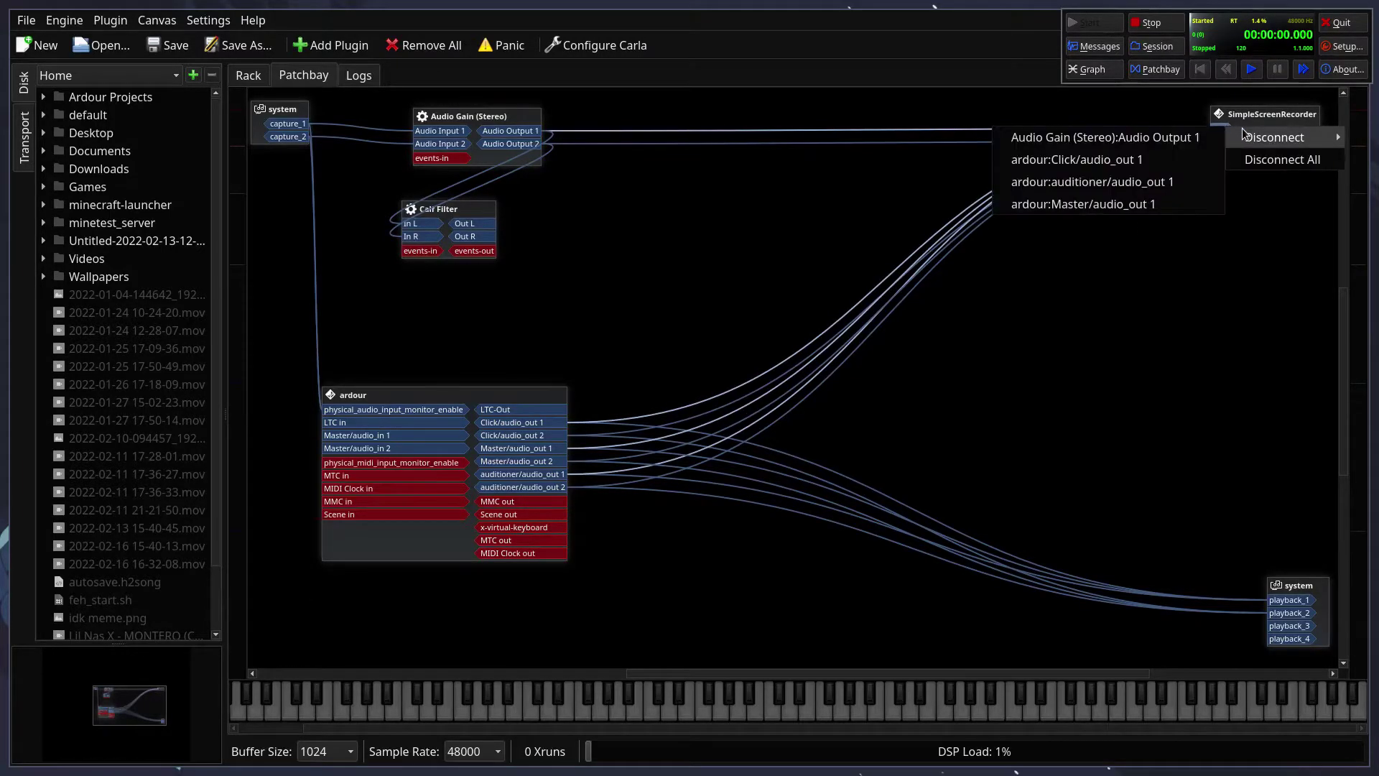
{"action": "left_click", "coordinate": [1156, 140]}
{"action": "right_click", "coordinate": [1221, 141]}
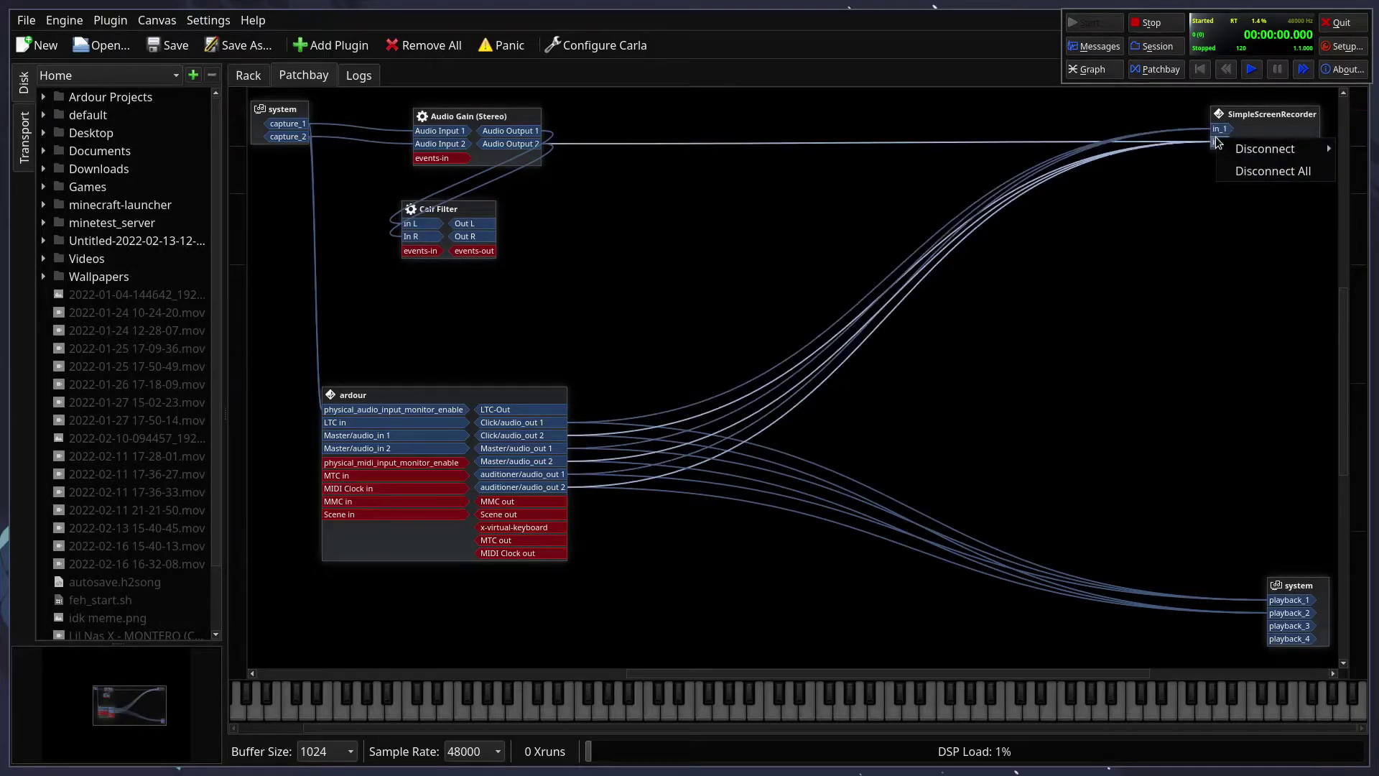
{"action": "mouse_move", "coordinate": [1229, 149]}
{"action": "left_click", "coordinate": [1183, 141]}
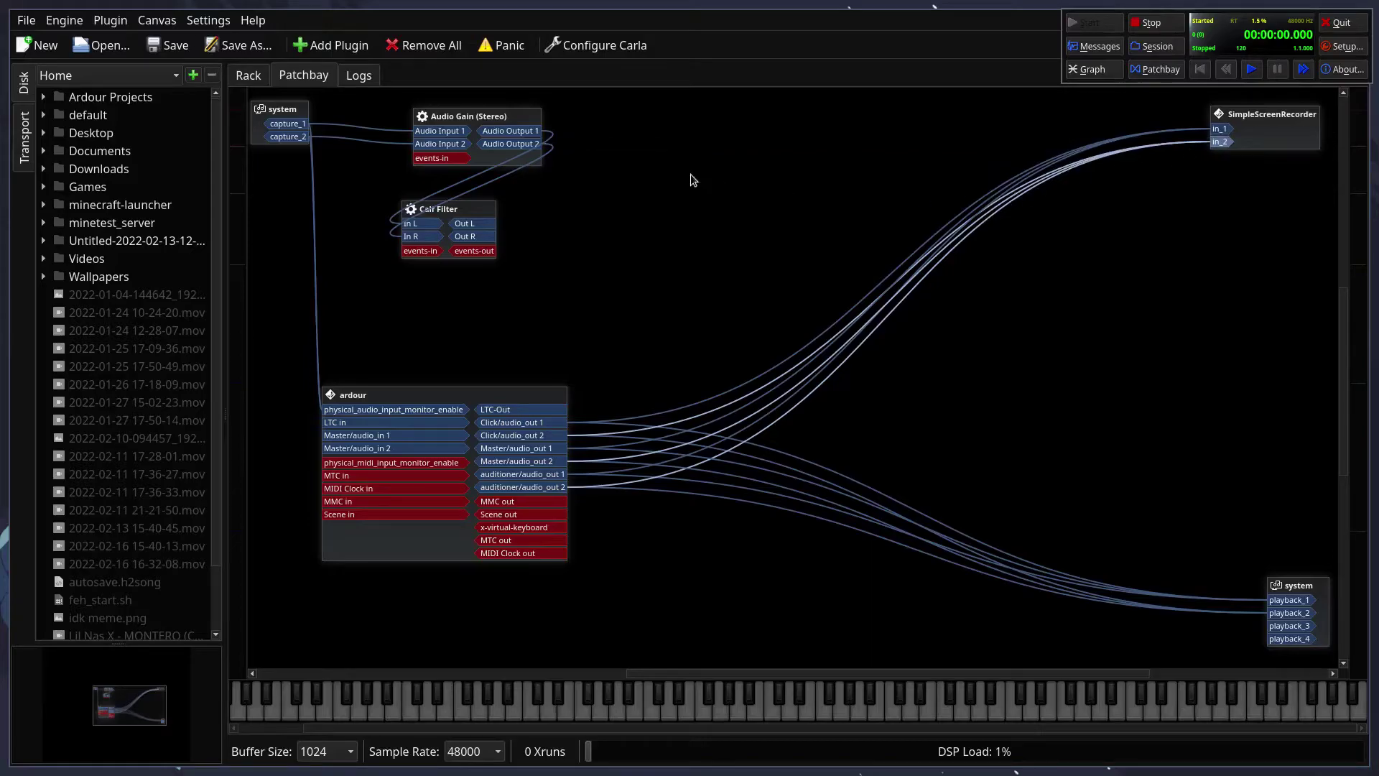
Step: Connect Calf Filter's Out L and Out R to SimpleScreenRecorder's in_1 and in_2, and place the filter node between Audio Gain and the recorder
{"action": "left_click_drag", "start_coordinate": [471, 224], "coordinate": [1217, 131]}
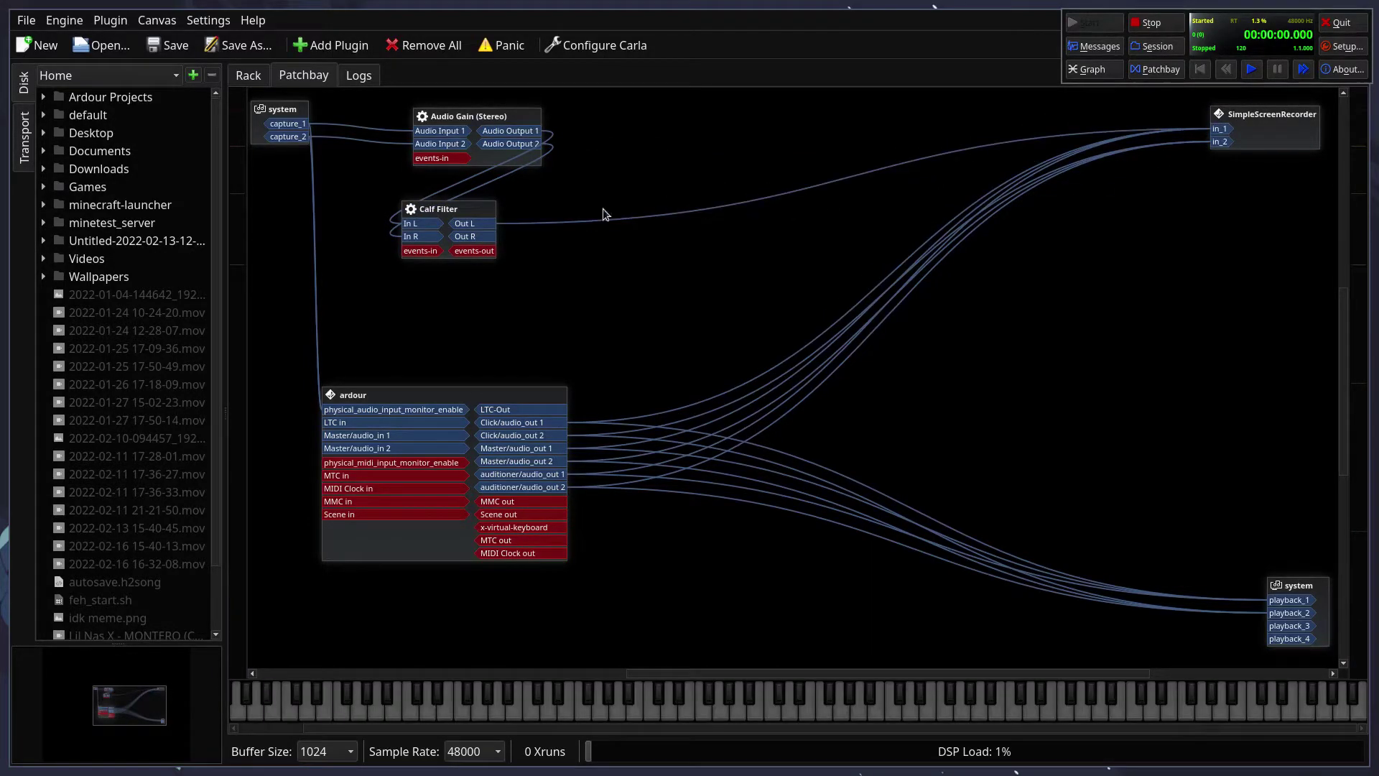
{"action": "left_click_drag", "start_coordinate": [483, 241], "coordinate": [1220, 142]}
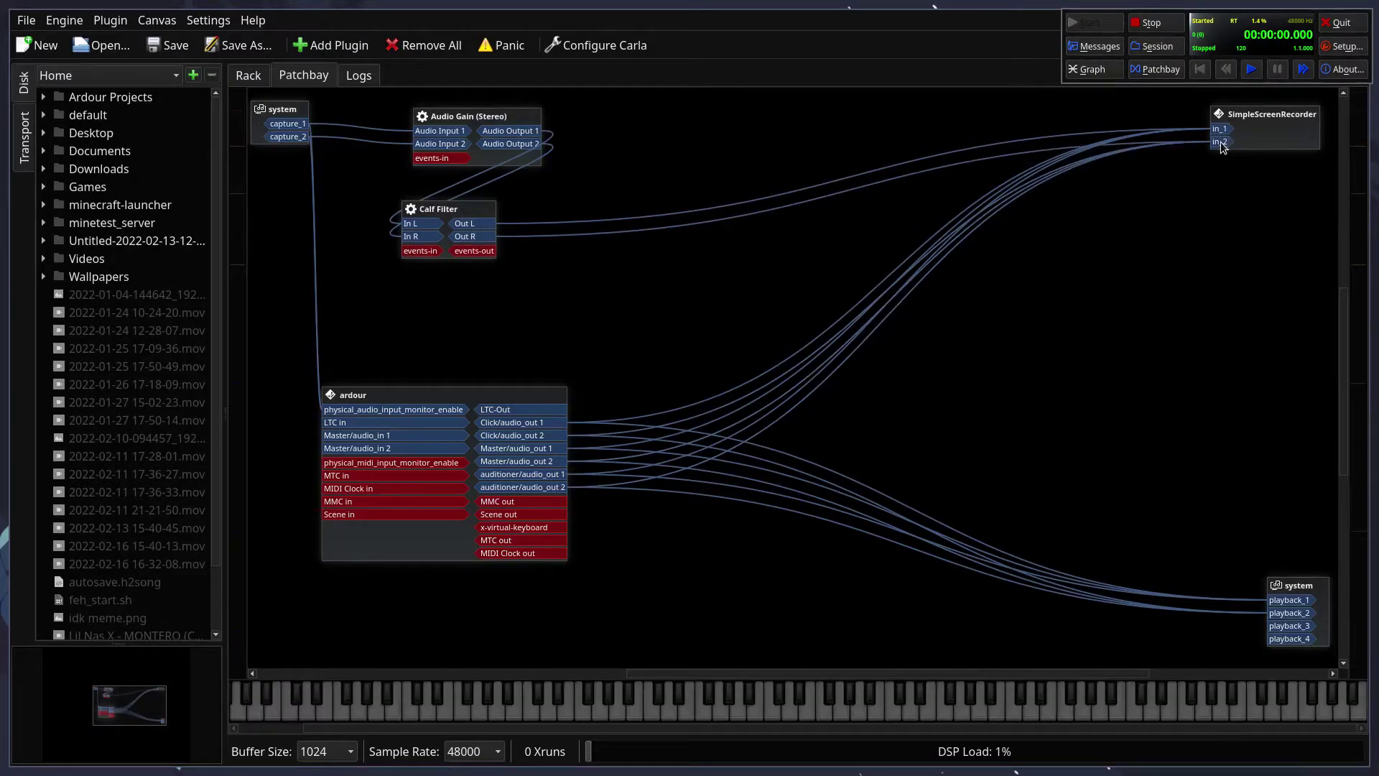
{"action": "left_click_drag", "start_coordinate": [467, 210], "coordinate": [691, 137]}
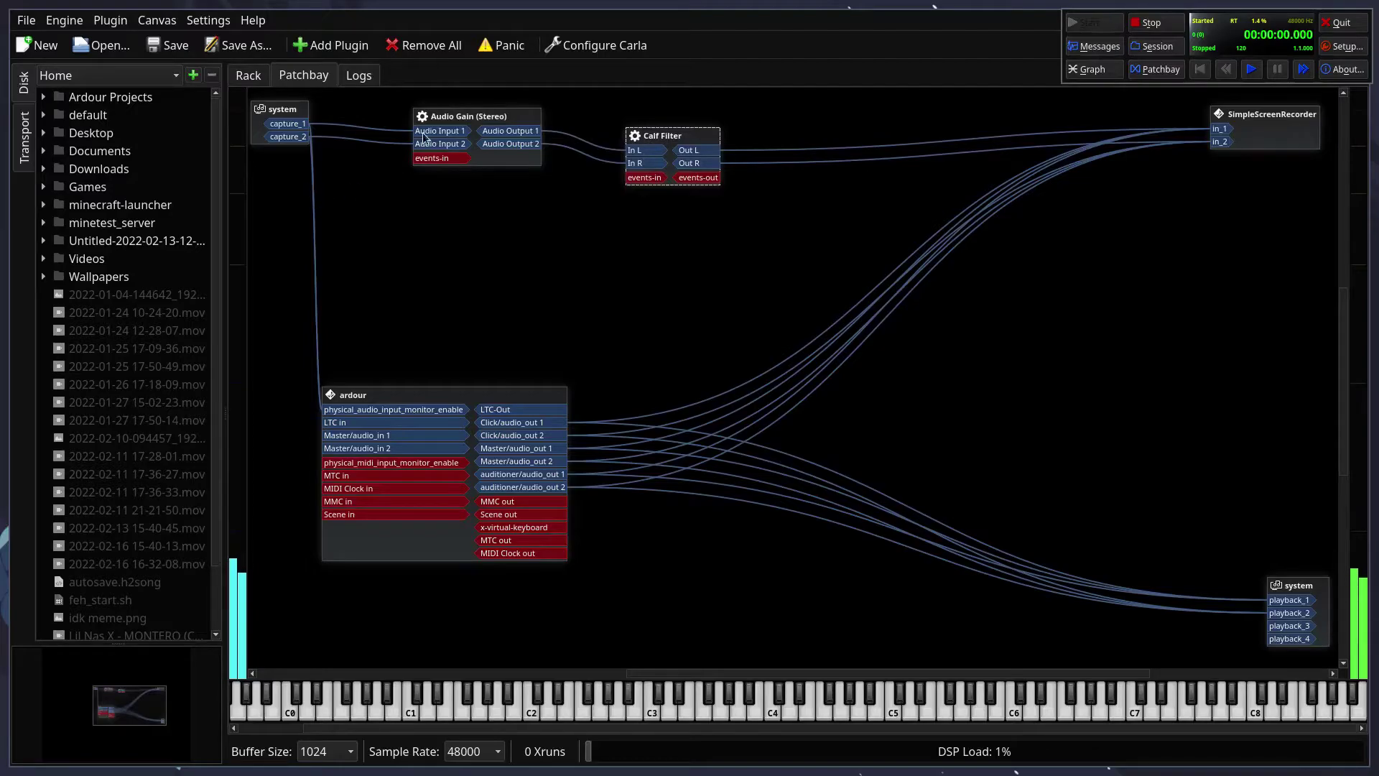
{"action": "left_click", "coordinate": [598, 269]}
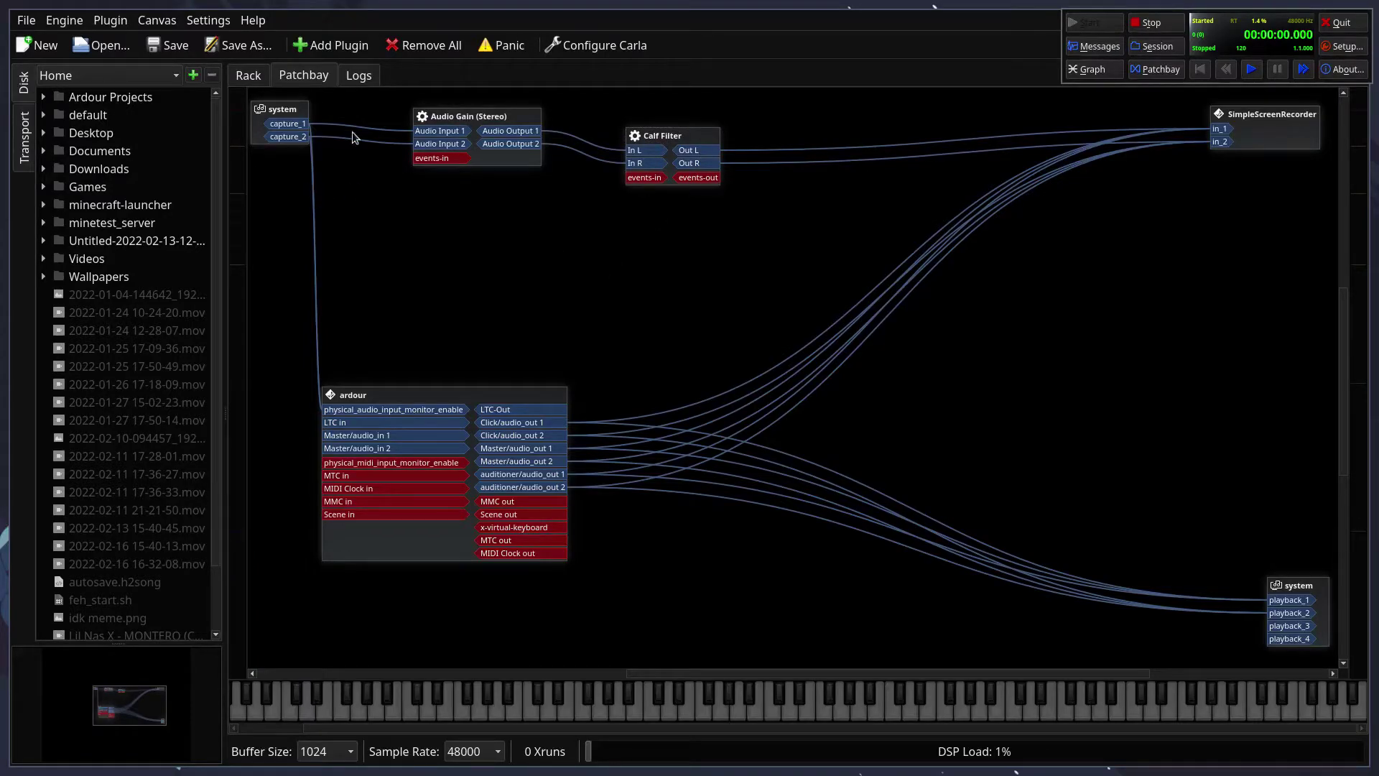
Step: Open the Calf Filter's interface from the rack and lower its lowpass frequency to about 1307 Hz
{"action": "left_click", "coordinate": [268, 76]}
{"action": "left_click", "coordinate": [279, 199]}
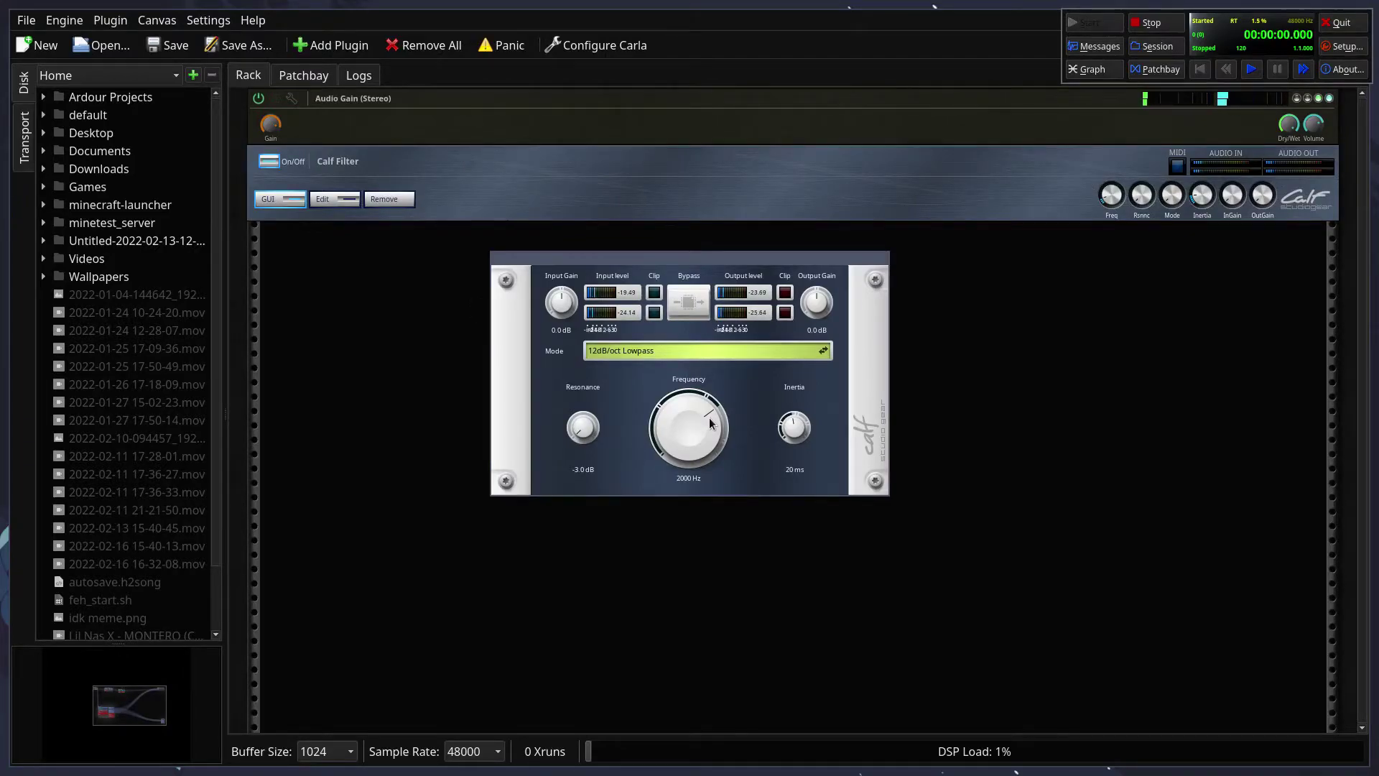
{"action": "left_click_drag", "start_coordinate": [709, 417], "coordinate": [693, 485]}
{"action": "scroll", "coordinate": [702, 395], "scroll_direction": "up", "scroll_amount": 4}
{"action": "left_click_drag", "start_coordinate": [703, 395], "coordinate": [705, 411]}
{"action": "mouse_move", "coordinate": [696, 415]}
{"action": "left_mouse_down"}
{"action": "mouse_move", "coordinate": [695, 486]}
{"action": "mouse_move", "coordinate": [691, 376]}
{"action": "mouse_move", "coordinate": [677, 517]}
{"action": "mouse_move", "coordinate": [682, 430]}
{"action": "mouse_move", "coordinate": [723, 415]}
{"action": "left_mouse_up"}
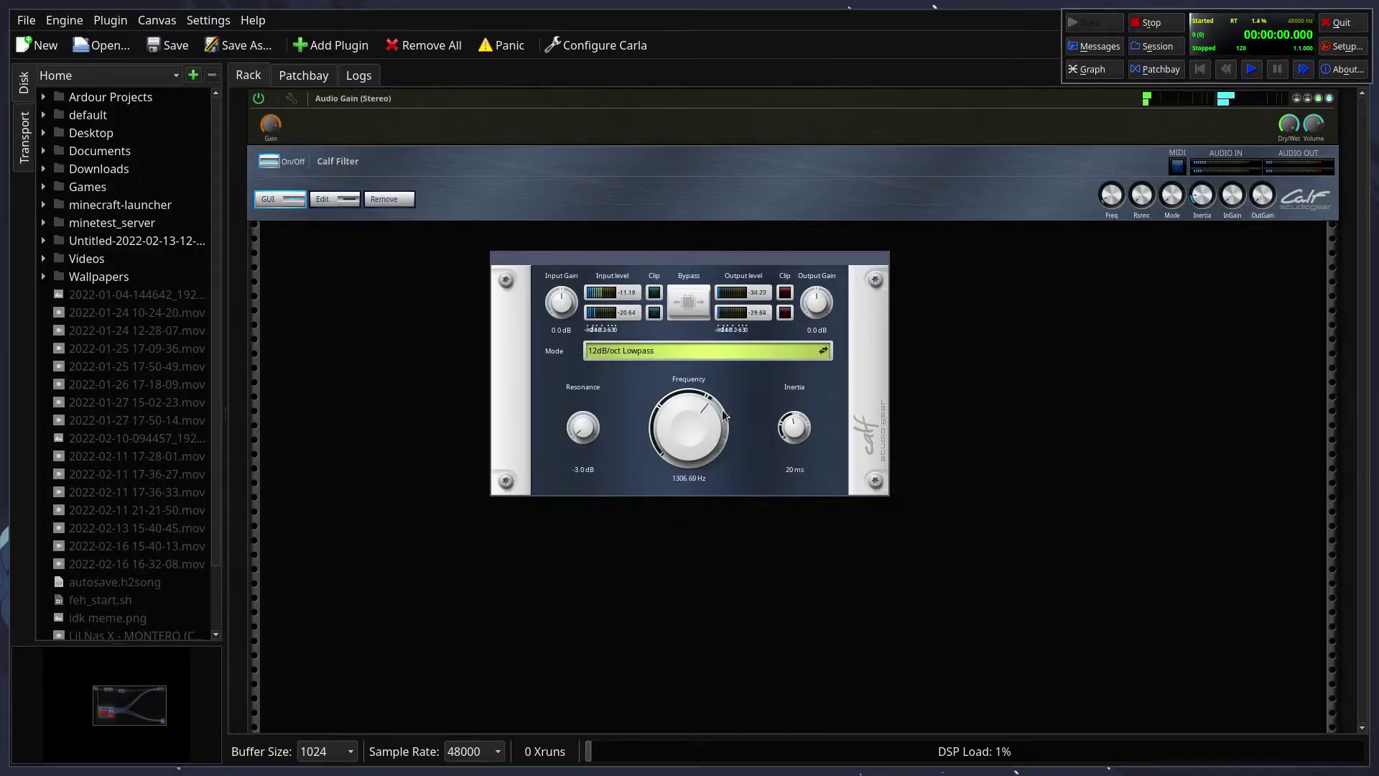
Step: Close the Calf Filter's interface and remove the plugin from the rack
{"action": "key", "text": "super+q"}
{"action": "left_click", "coordinate": [397, 203]}
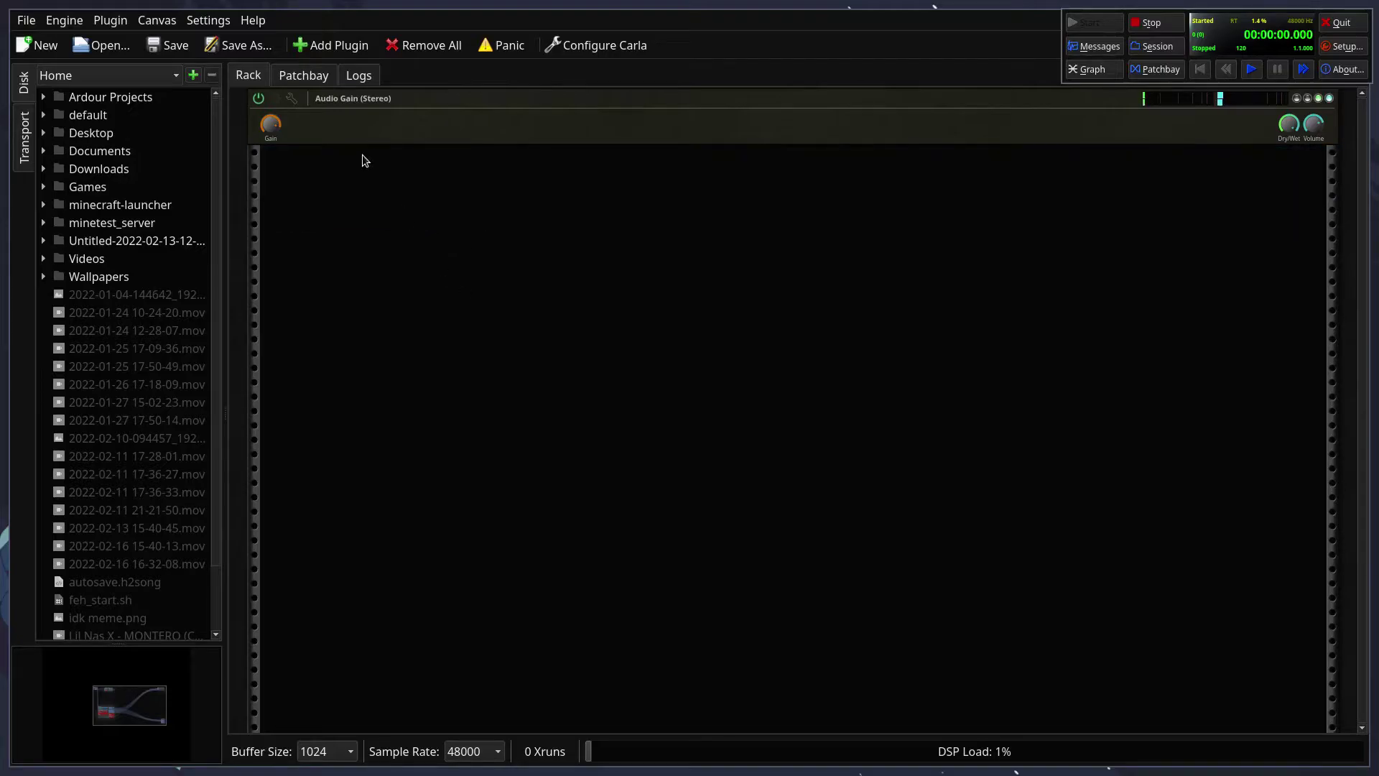
Step: Connect Audio Gain (Stereo)'s Audio Output 1 and 2 to SimpleScreenRecorder's in_1 and in_2, and check the recorder's audio level
{"action": "left_click", "coordinate": [301, 77]}
{"action": "left_click_drag", "start_coordinate": [498, 133], "coordinate": [1219, 130]}
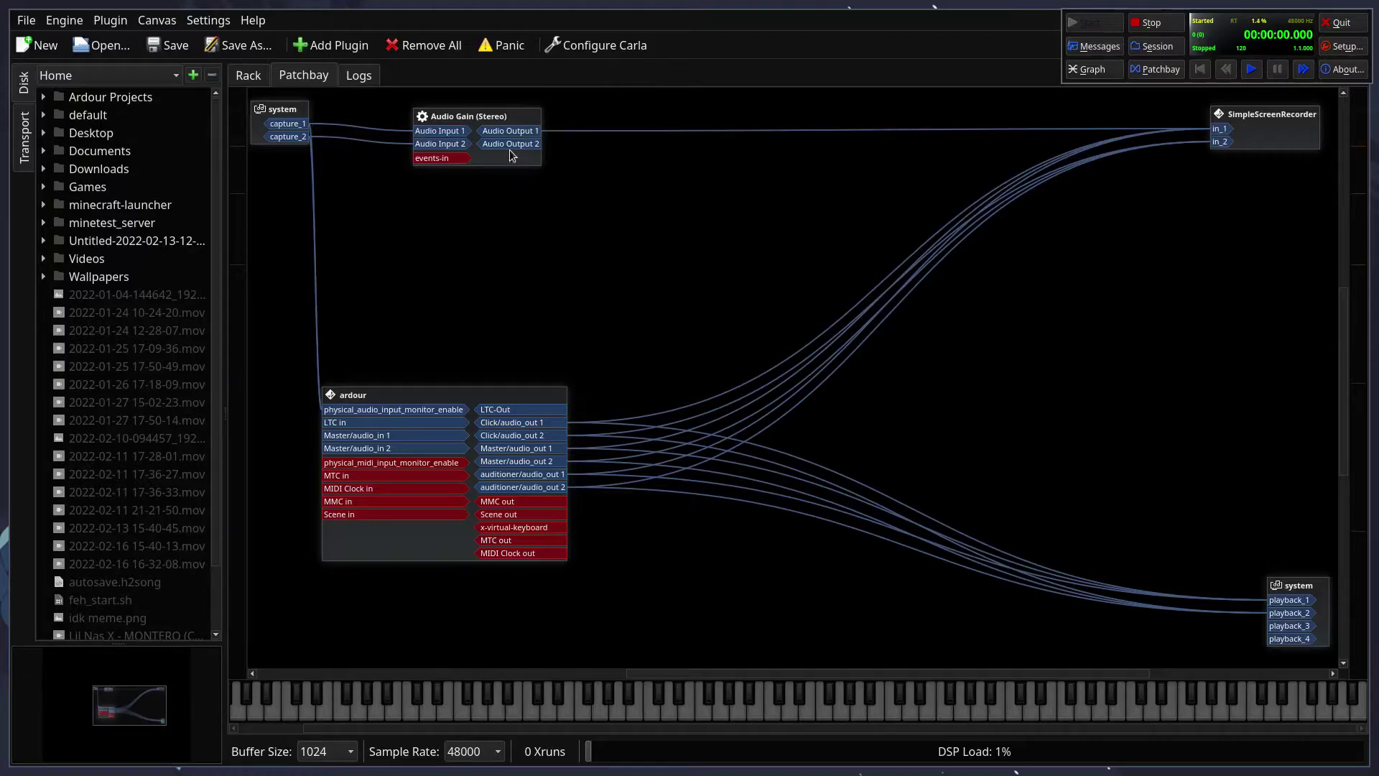
{"action": "left_click_drag", "start_coordinate": [504, 144], "coordinate": [1235, 148]}
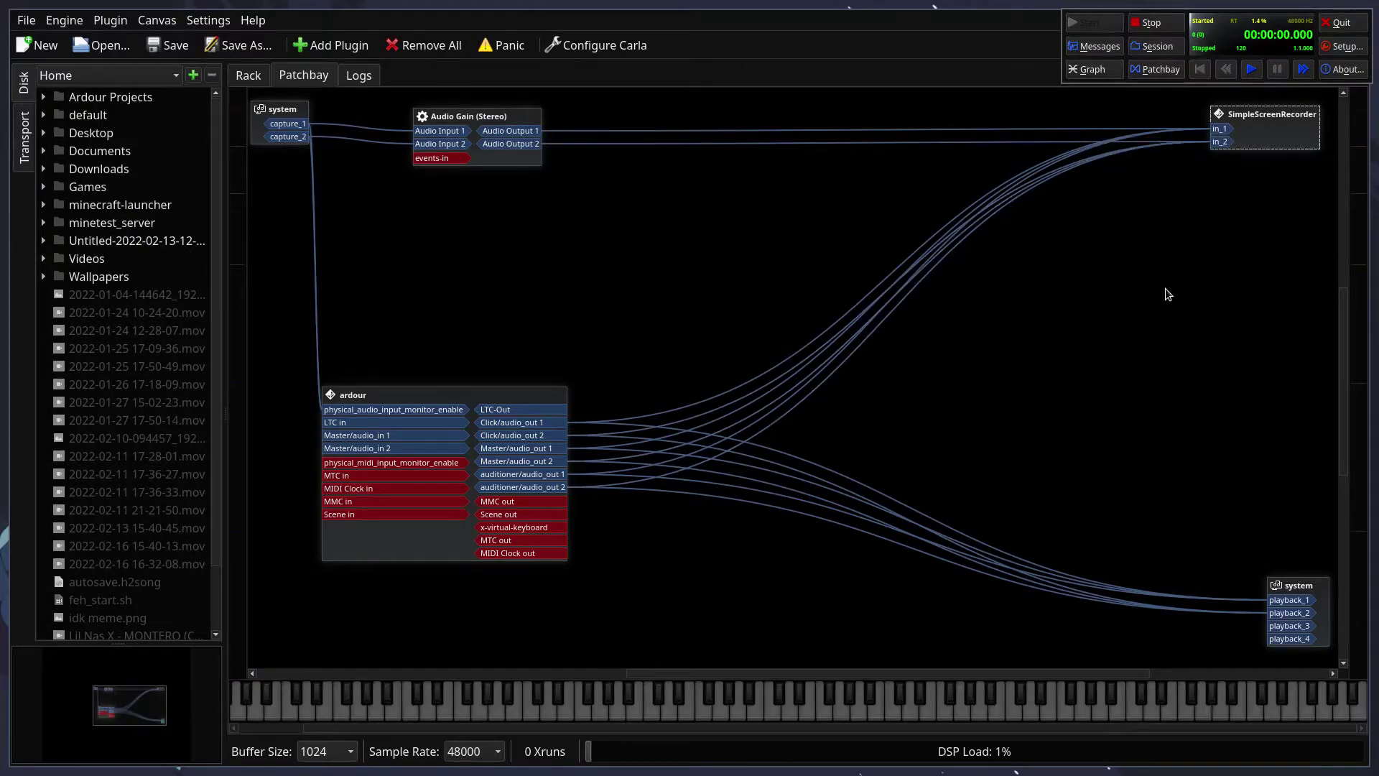
{"action": "key", "text": "super+1"}
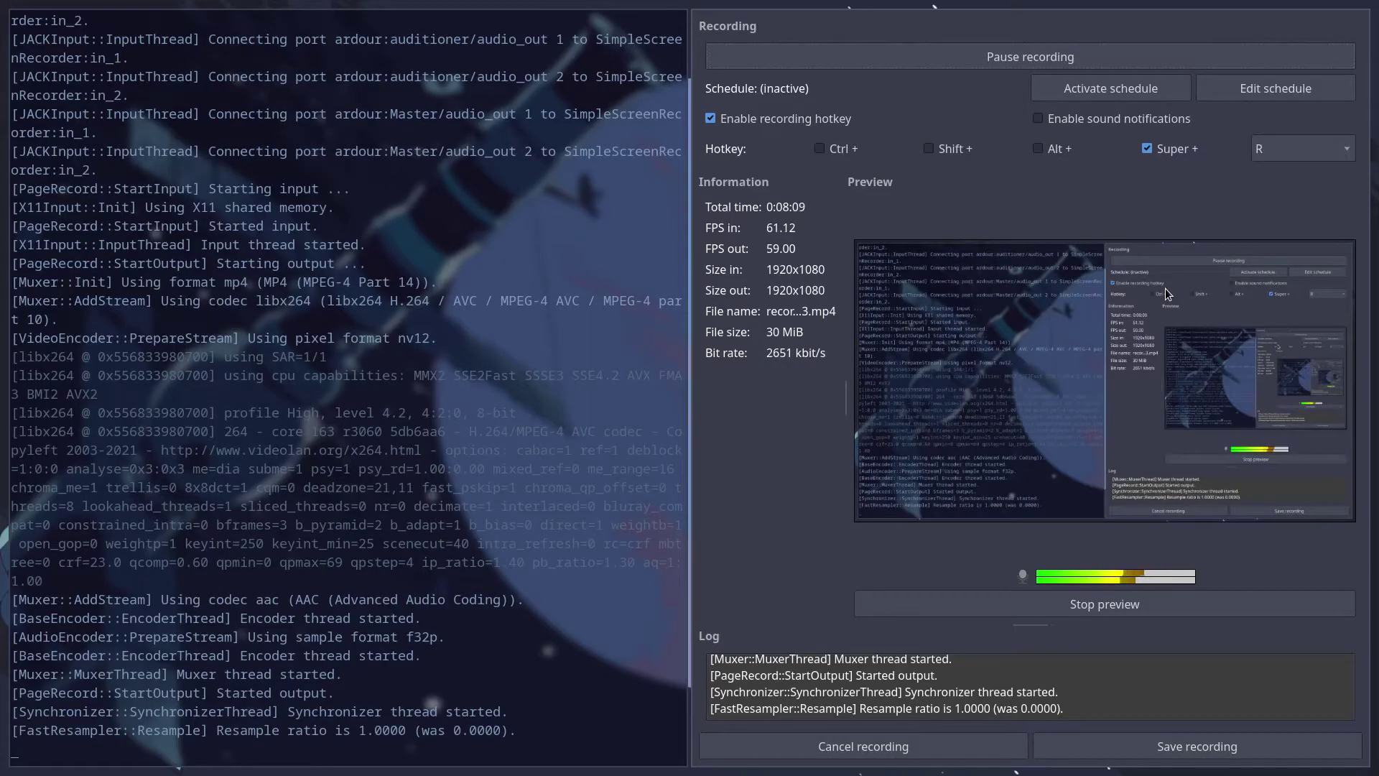
{"action": "key", "text": "alt+Tab"}
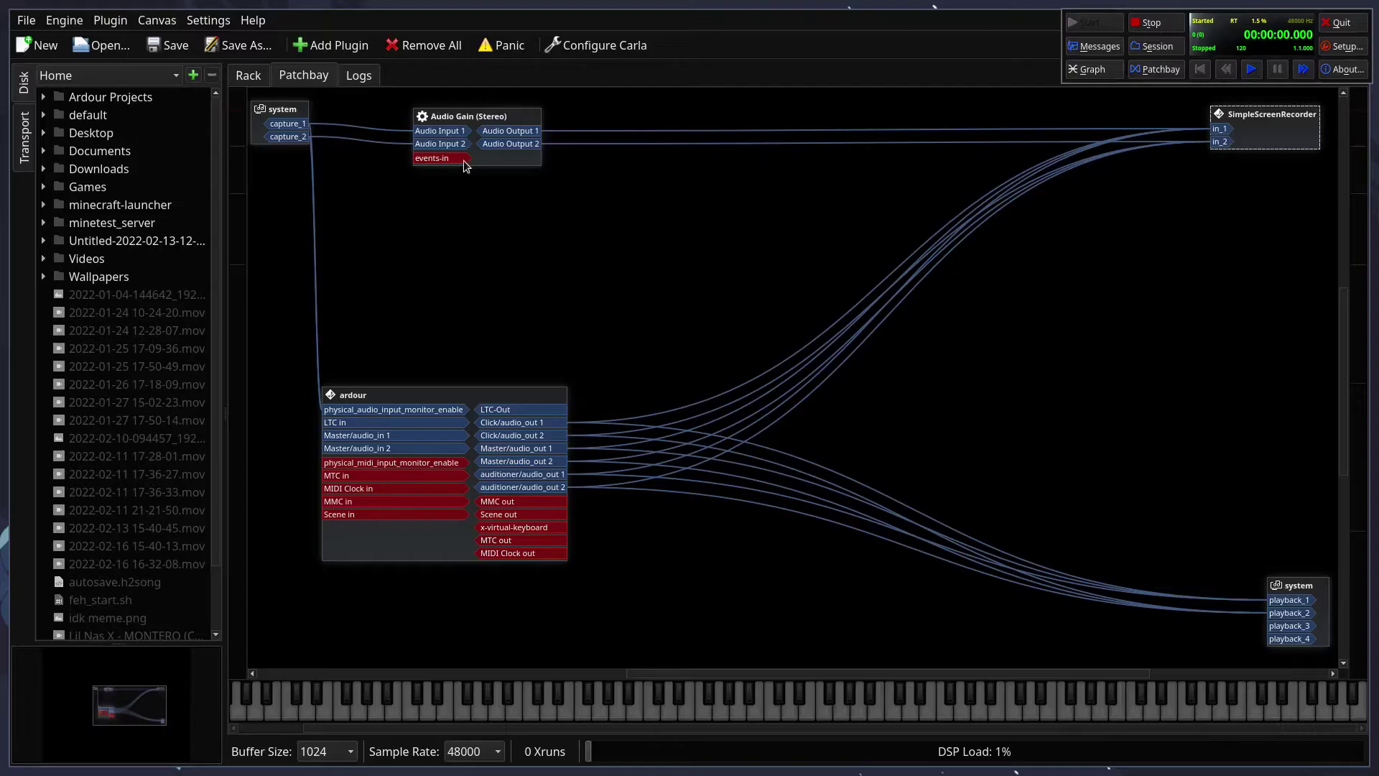
Step: Switch to Ardour, add one mono audio track and increase the new track's height
{"action": "left_click", "coordinate": [263, 79]}
{"action": "left_click", "coordinate": [306, 79]}
{"action": "key", "text": "alt+Tab"}
{"action": "key", "text": "ctrl+shift+n"}
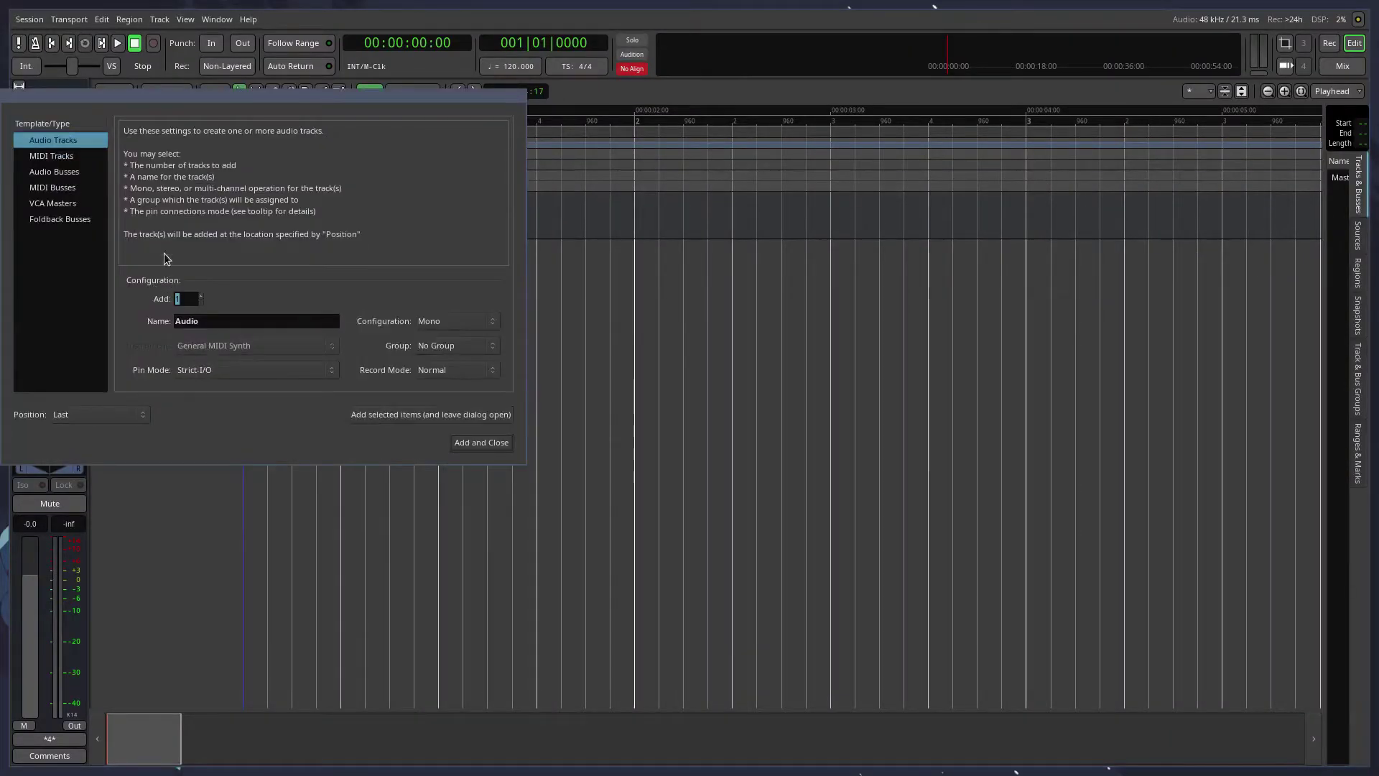
{"action": "left_click", "coordinate": [474, 442]}
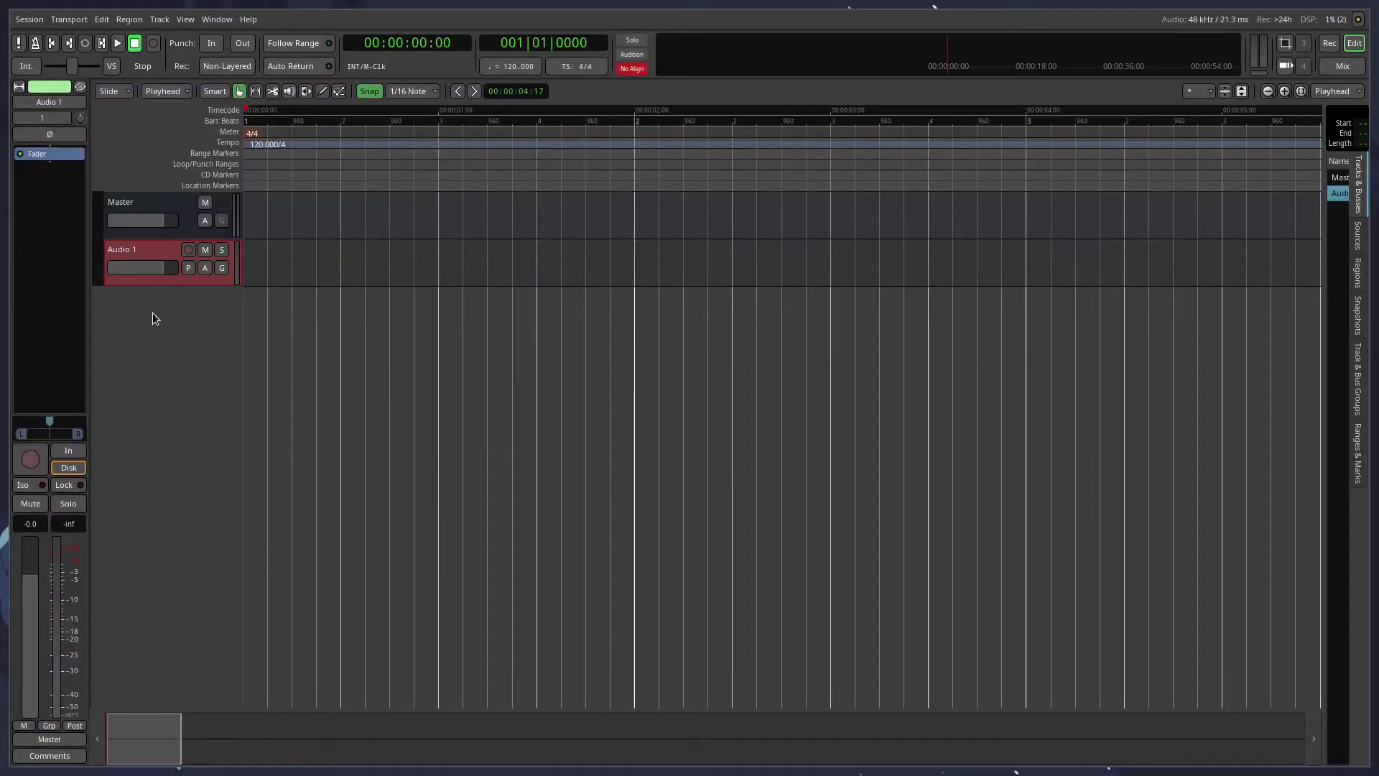
{"action": "left_click_drag", "start_coordinate": [175, 286], "coordinate": [169, 394]}
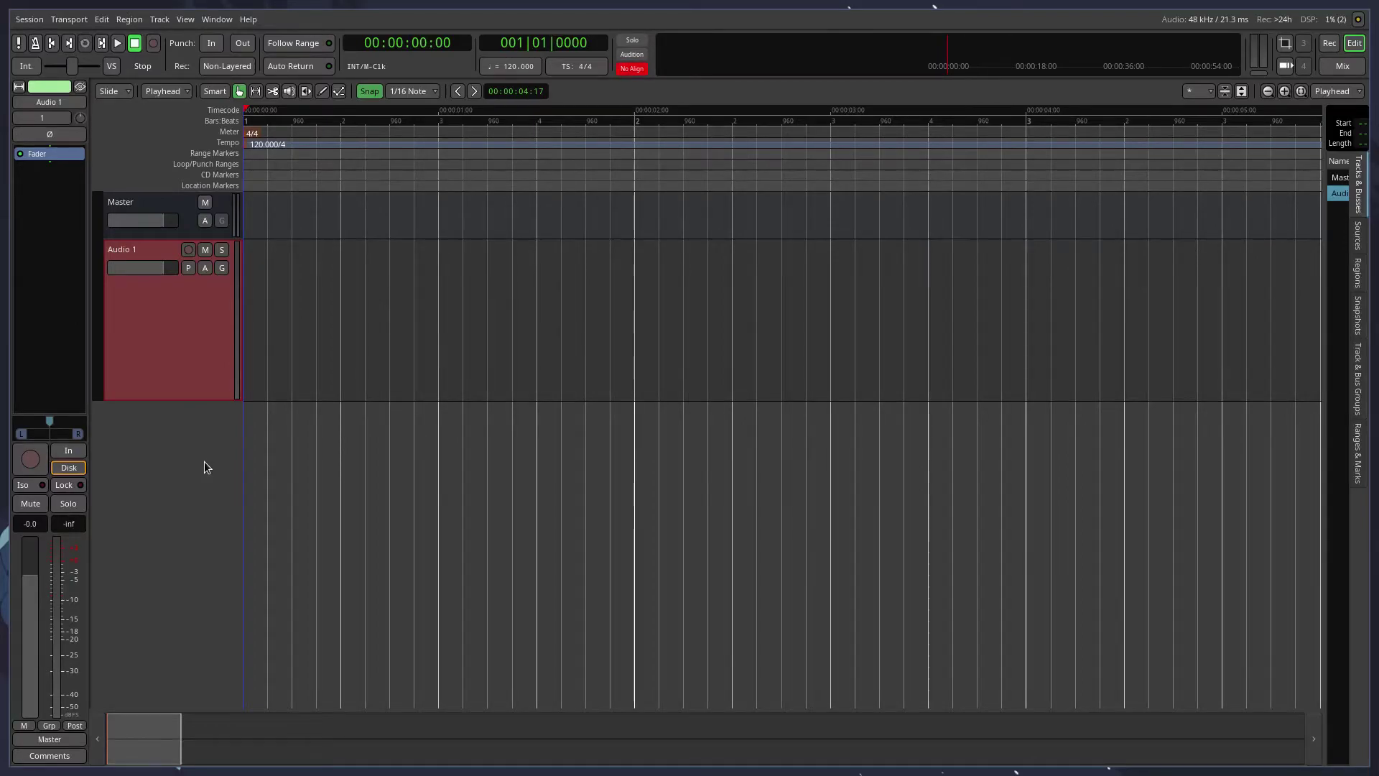
Step: Launch the Hydrogen drum machine from the run prompt
{"action": "key", "text": "super+d"}
{"action": "type", "text": "hydr"}
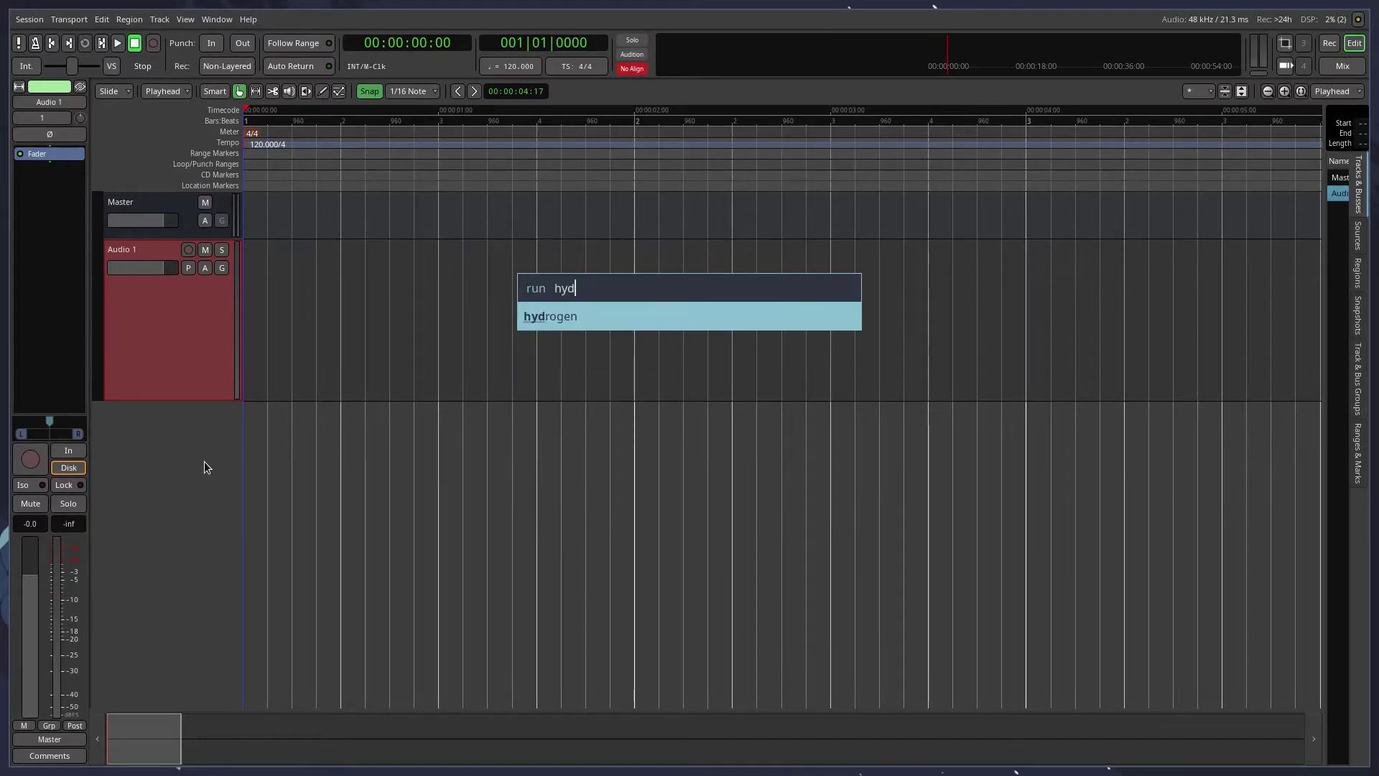
{"action": "key", "text": "Return"}
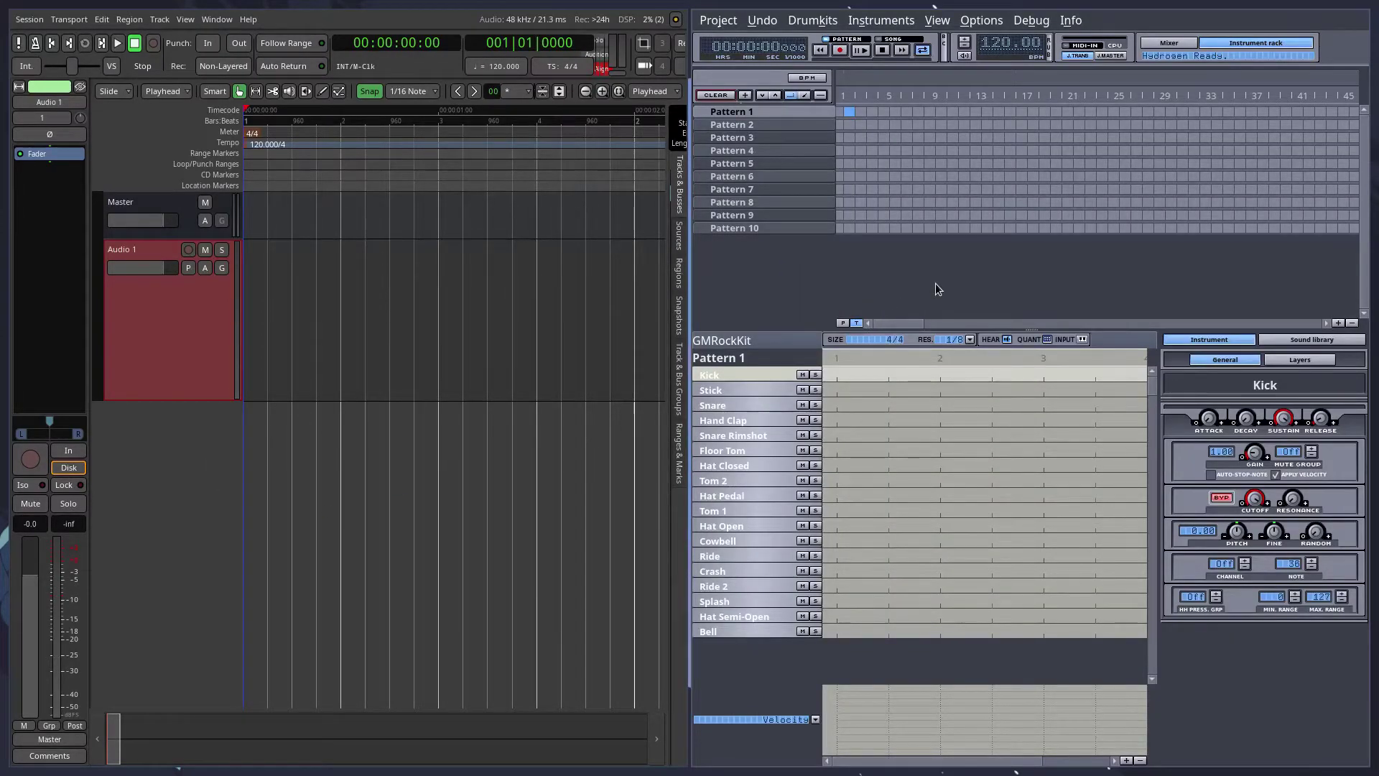
Step: Place Kick notes on every eighth note of Pattern 1, from beat 1 through the end of beat 4
{"action": "left_click", "coordinate": [837, 375]}
{"action": "left_click", "coordinate": [888, 375]}
{"action": "left_click", "coordinate": [940, 375]}
{"action": "left_click", "coordinate": [992, 375]}
{"action": "left_click", "coordinate": [1043, 375]}
{"action": "left_click", "coordinate": [1095, 375]}
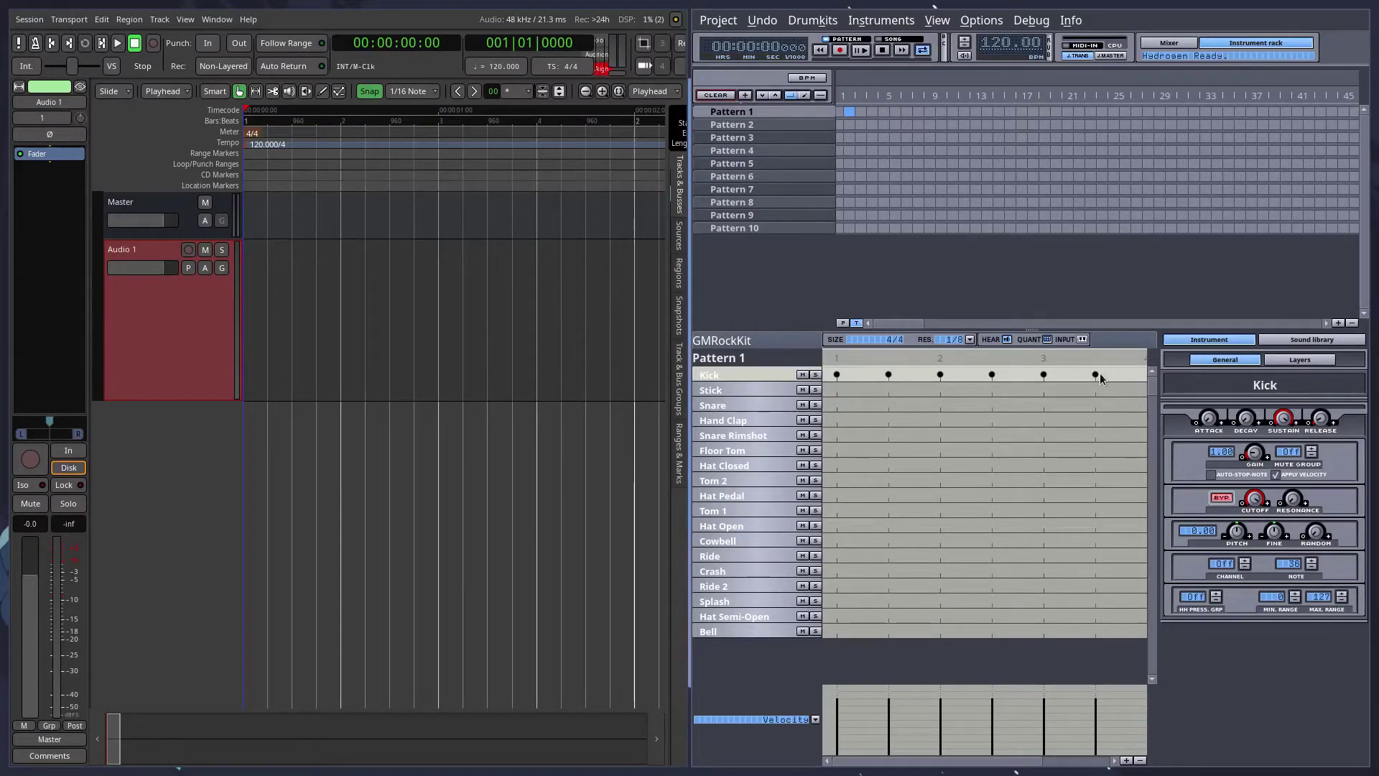
{"action": "left_click", "coordinate": [1147, 375]}
{"action": "scroll", "coordinate": [1045, 478], "scroll_direction": "right", "scroll_amount": 2}
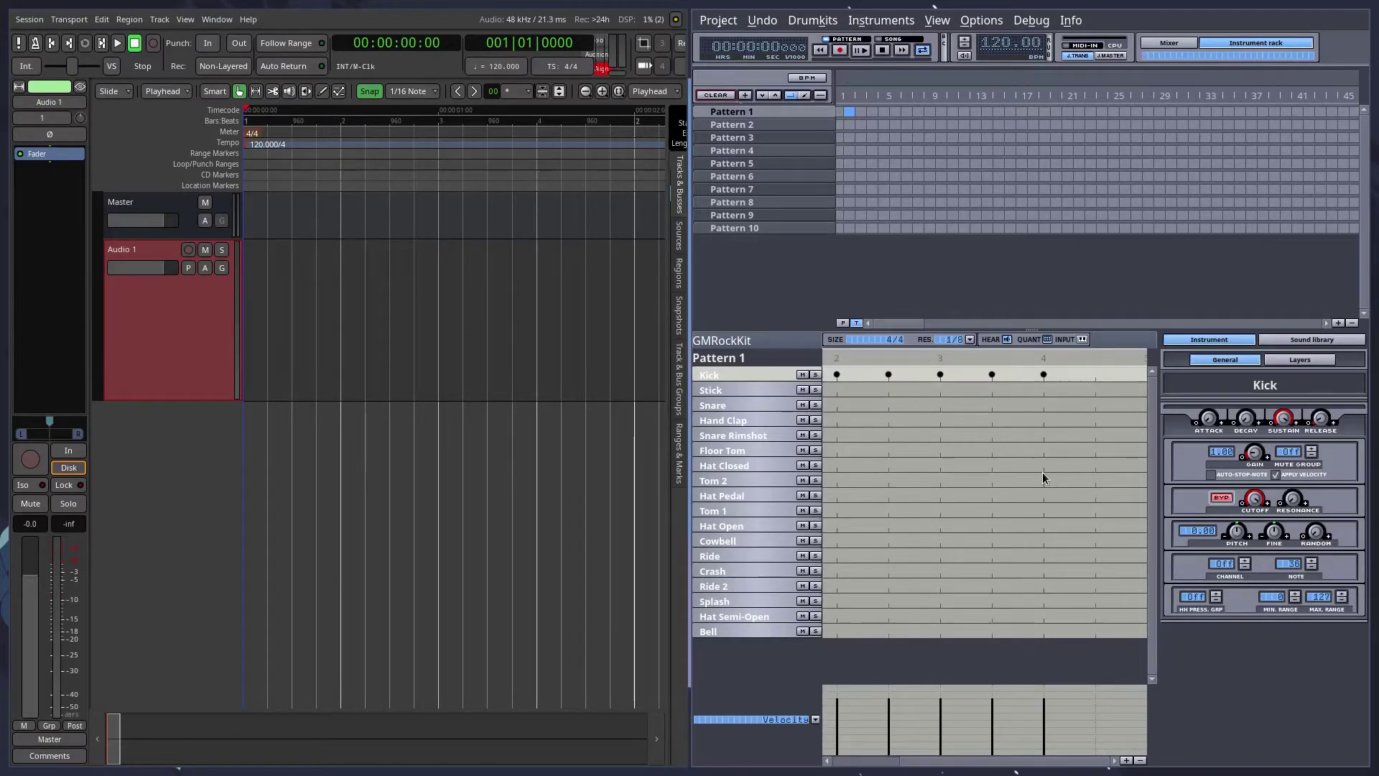
{"action": "left_click", "coordinate": [1094, 374]}
{"action": "left_click", "coordinate": [1095, 390]}
{"action": "scroll", "coordinate": [984, 476], "scroll_direction": "left", "scroll_amount": 2}
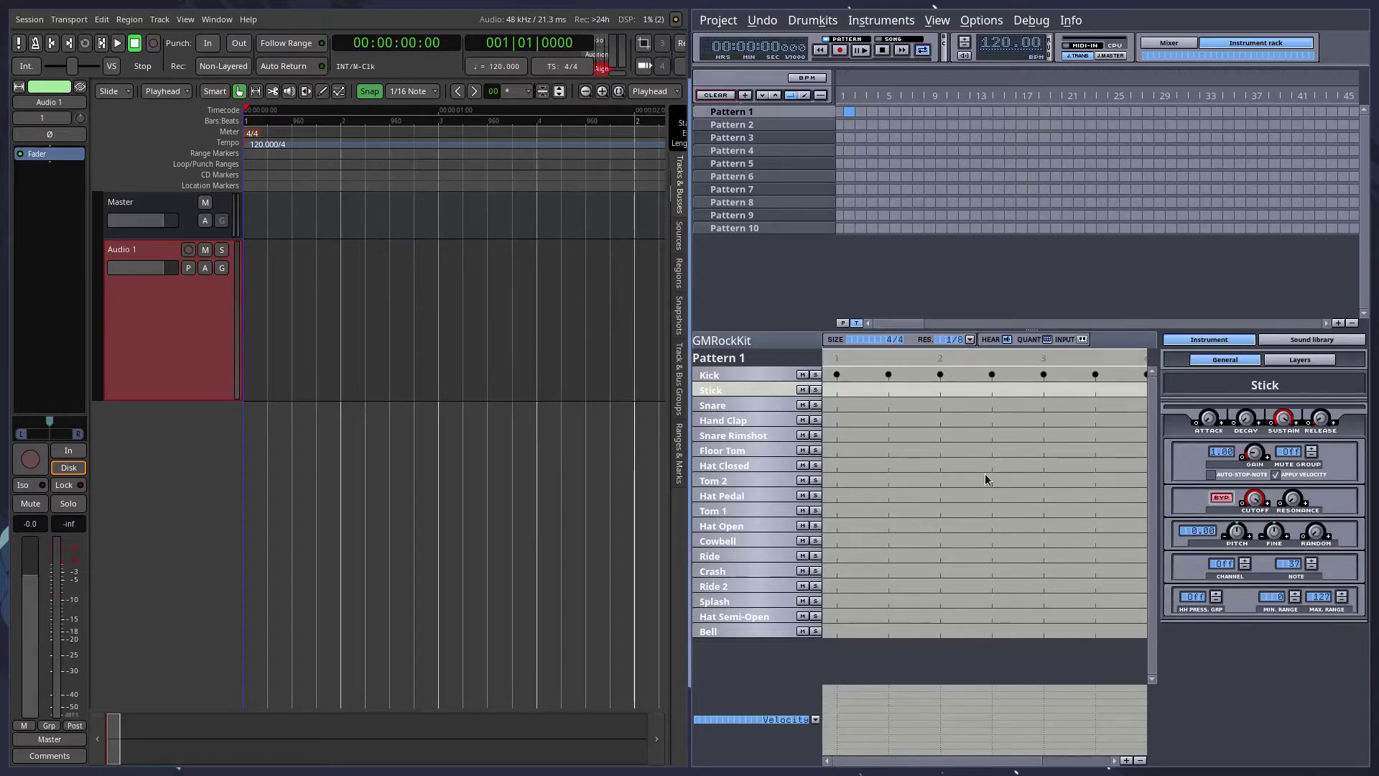
Step: Place Snare notes on the offbeats after beats 1, 2 and 3 of Pattern 1, and play the pattern briefly
{"action": "left_click", "coordinate": [888, 405]}
{"action": "left_click", "coordinate": [991, 405]}
{"action": "left_click", "coordinate": [1095, 405]}
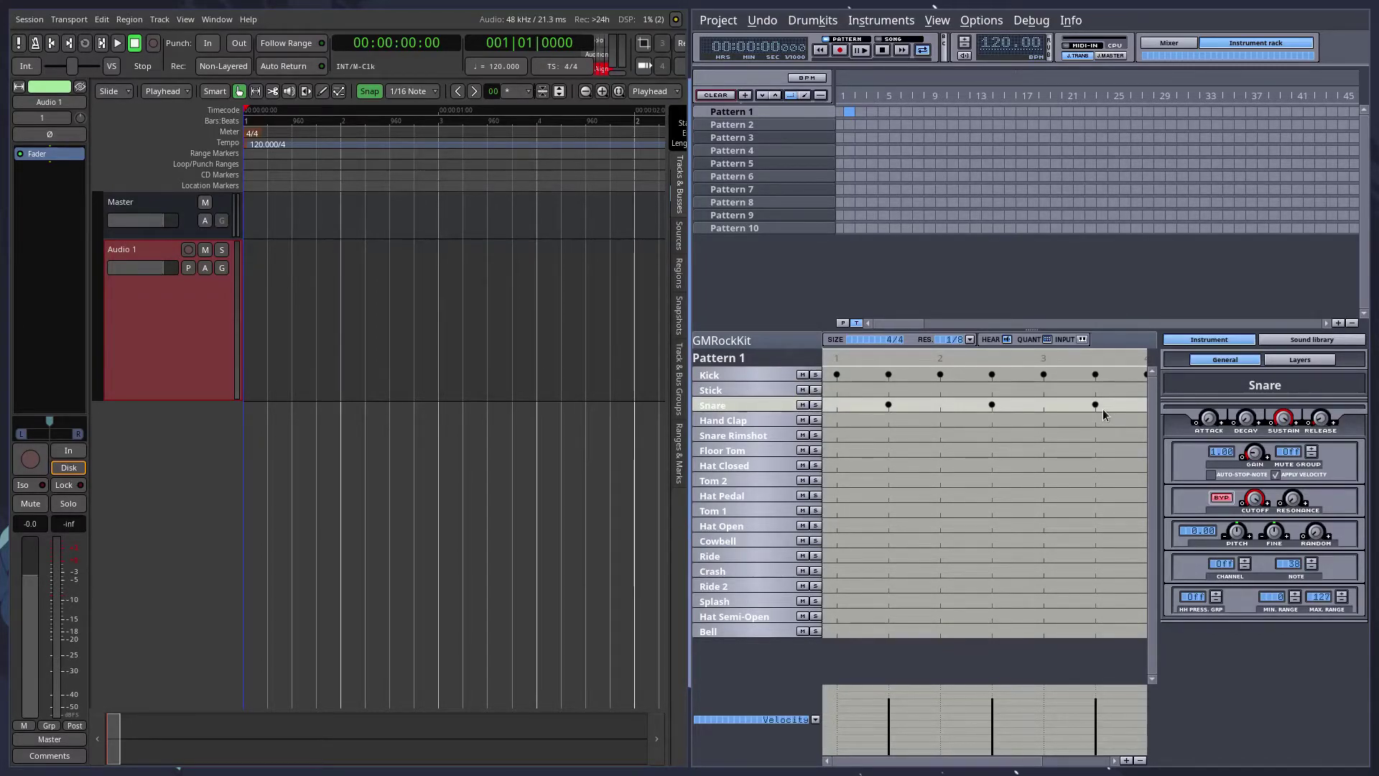
{"action": "scroll", "coordinate": [1103, 414], "scroll_direction": "right", "scroll_amount": 2}
{"action": "scroll", "coordinate": [1103, 410], "scroll_direction": "left", "scroll_amount": 2}
{"action": "left_click", "coordinate": [865, 50]}
{"action": "left_click", "coordinate": [865, 50]}
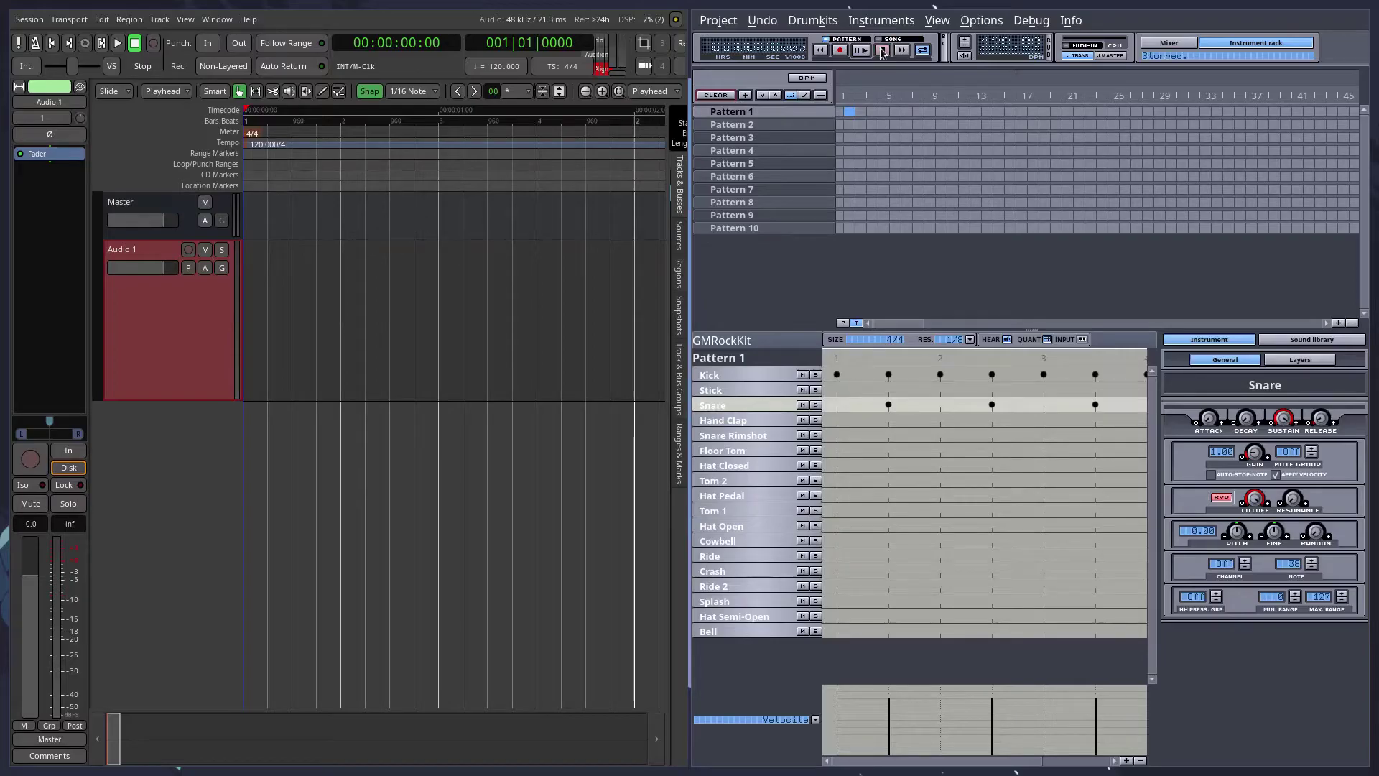
Step: Switch to Carla's patchbay and reposition the Hydrogen, system playback and ardour nodes, checking the recorder's connection log in between
{"action": "key", "text": "super+1"}
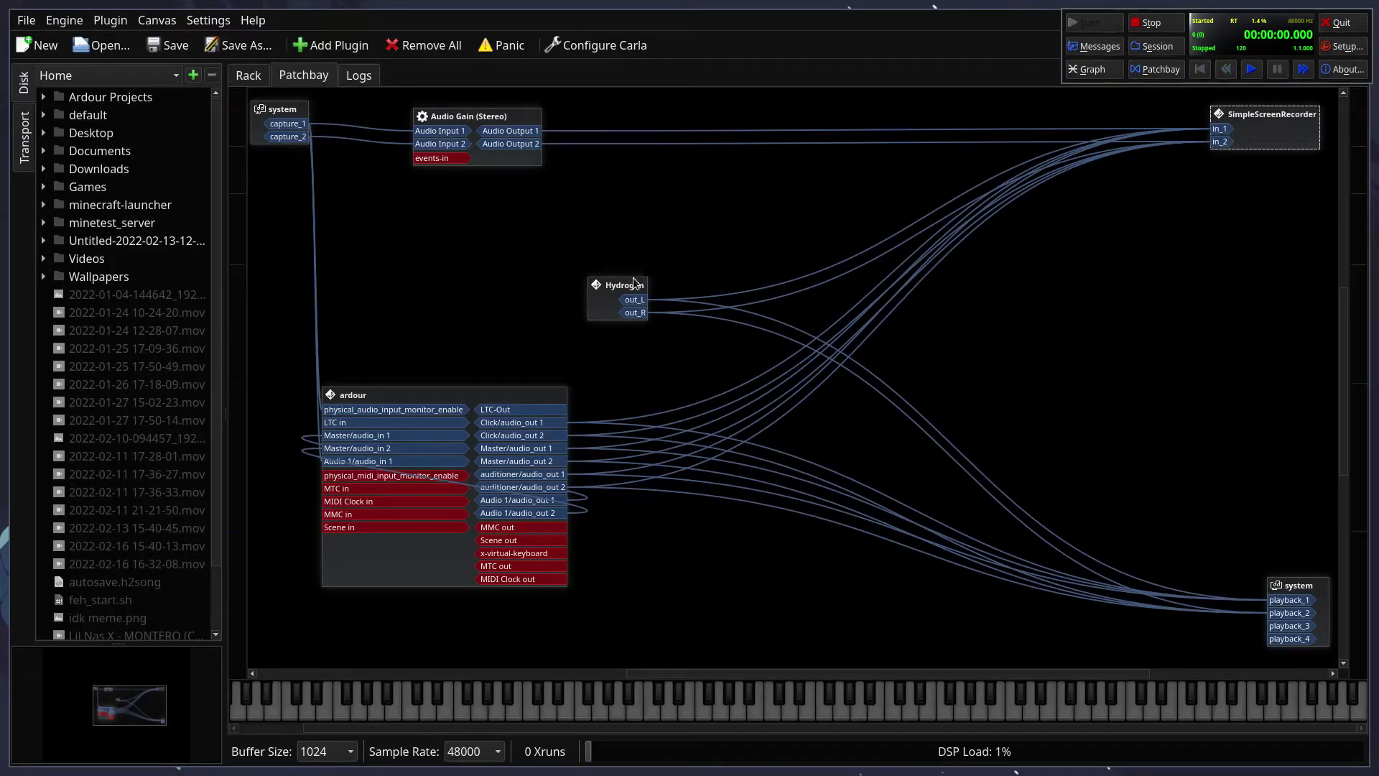
{"action": "left_click_drag", "start_coordinate": [634, 282], "coordinate": [560, 248]}
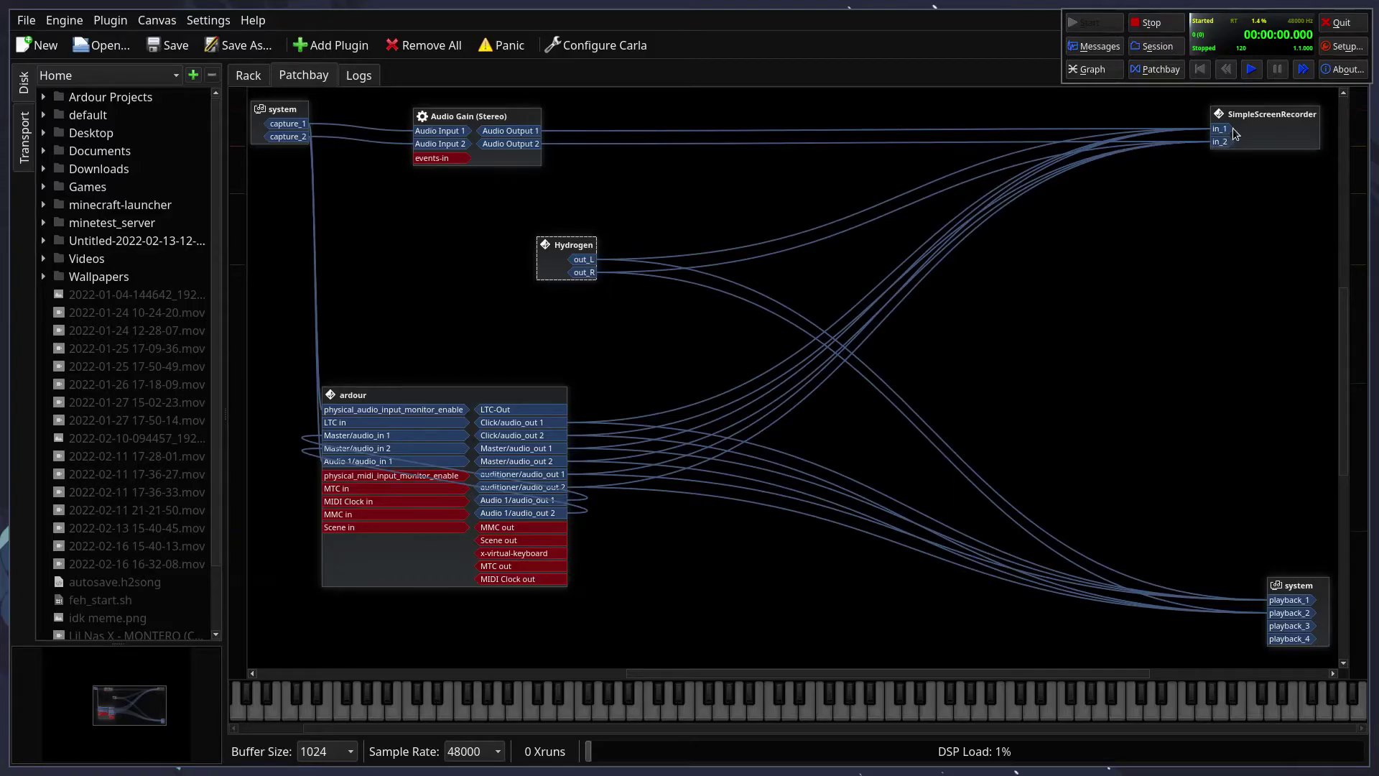
{"action": "key", "text": "super+1"}
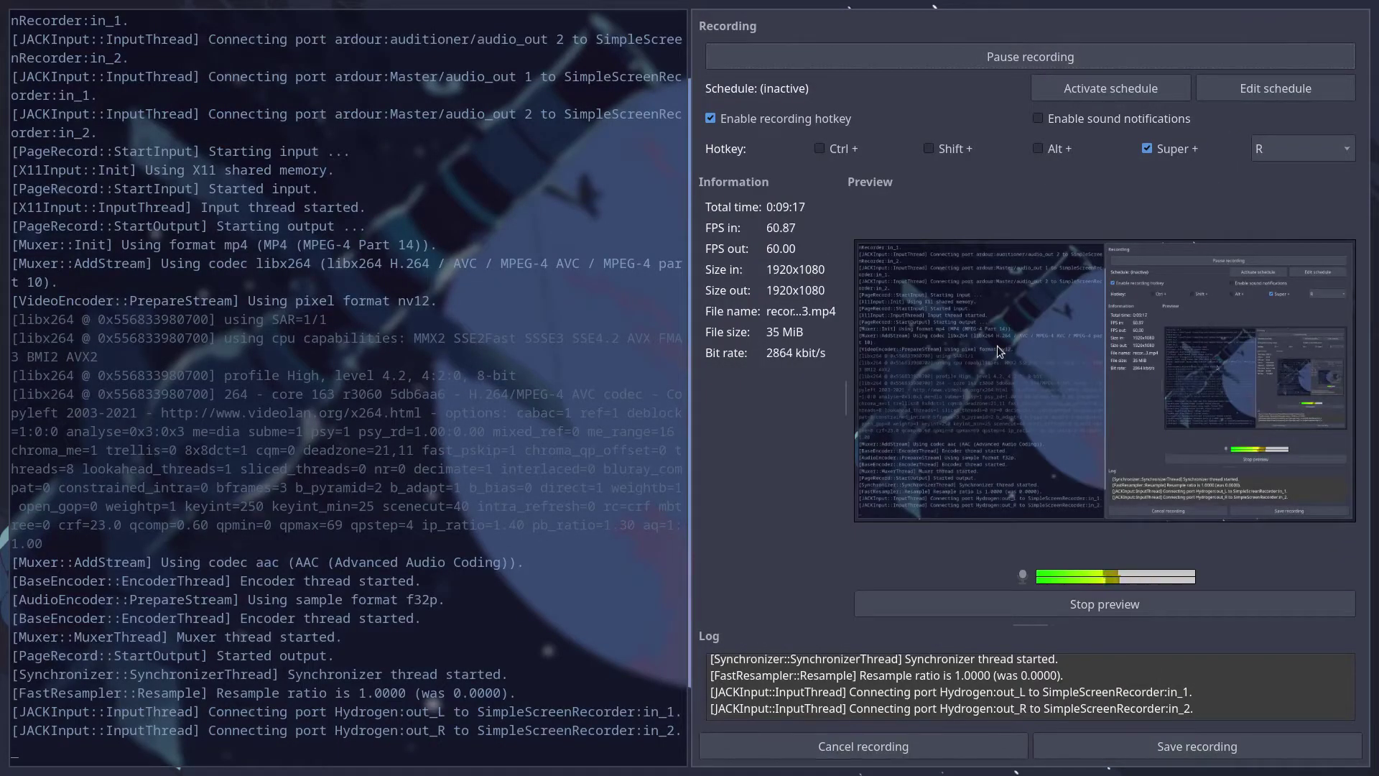
{"action": "key", "text": "super+2"}
{"action": "key", "text": "super+3"}
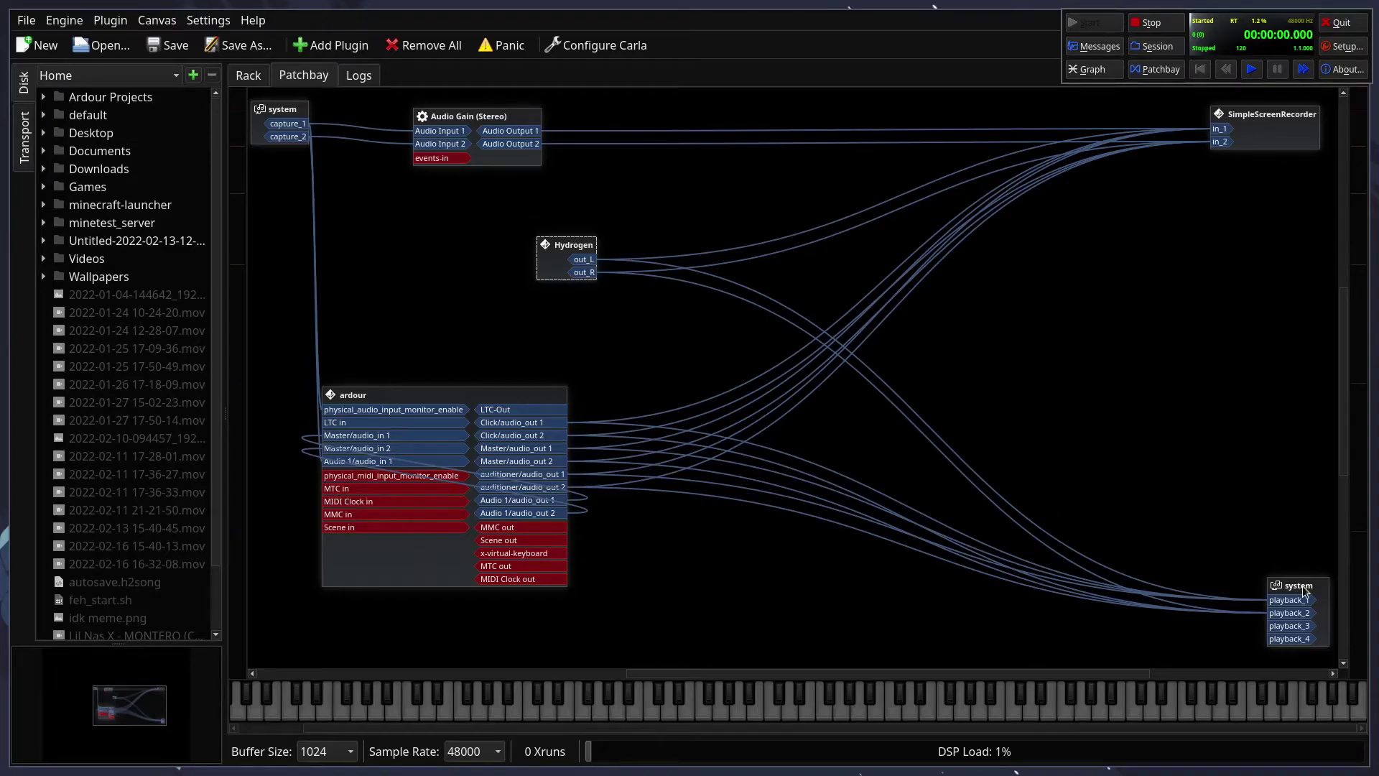
{"action": "mouse_move", "coordinate": [1304, 589]}
{"action": "left_mouse_down"}
{"action": "mouse_move", "coordinate": [1253, 438]}
{"action": "mouse_move", "coordinate": [1296, 594]}
{"action": "left_mouse_up"}
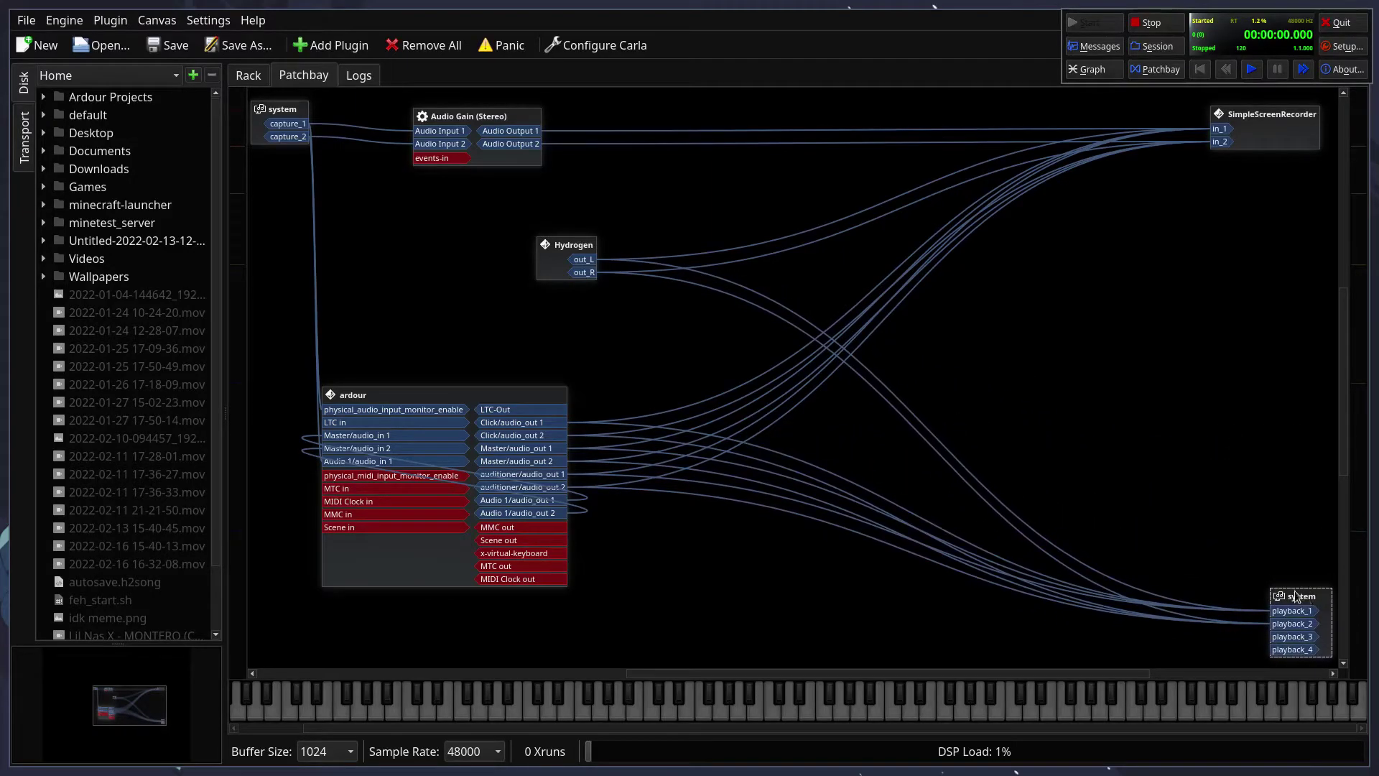
{"action": "left_click_drag", "start_coordinate": [534, 389], "coordinate": [547, 409]}
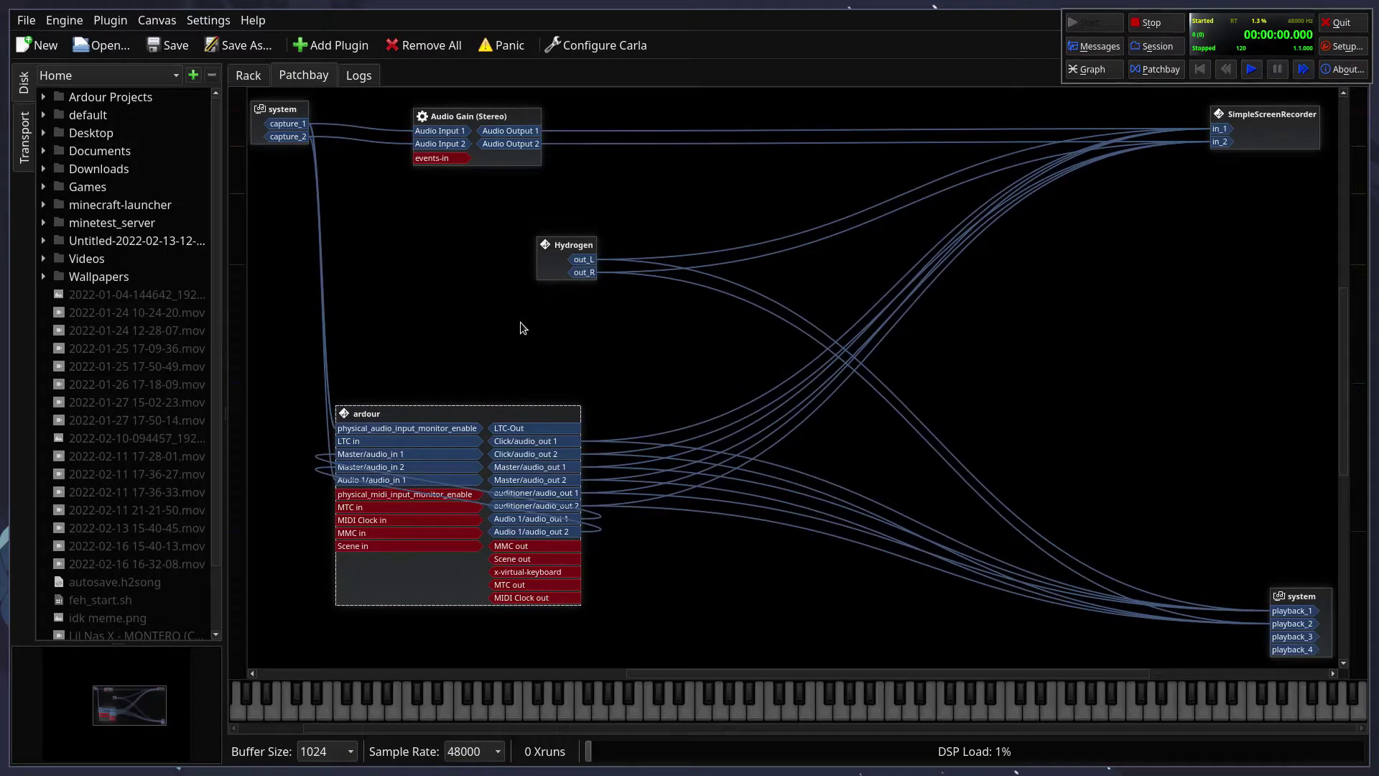
Step: Disconnect Hydrogen's out_L and out_R from system playback_1 and playback_2, and shift the Hydrogen node slightly to the right
{"action": "key", "text": "super+2"}
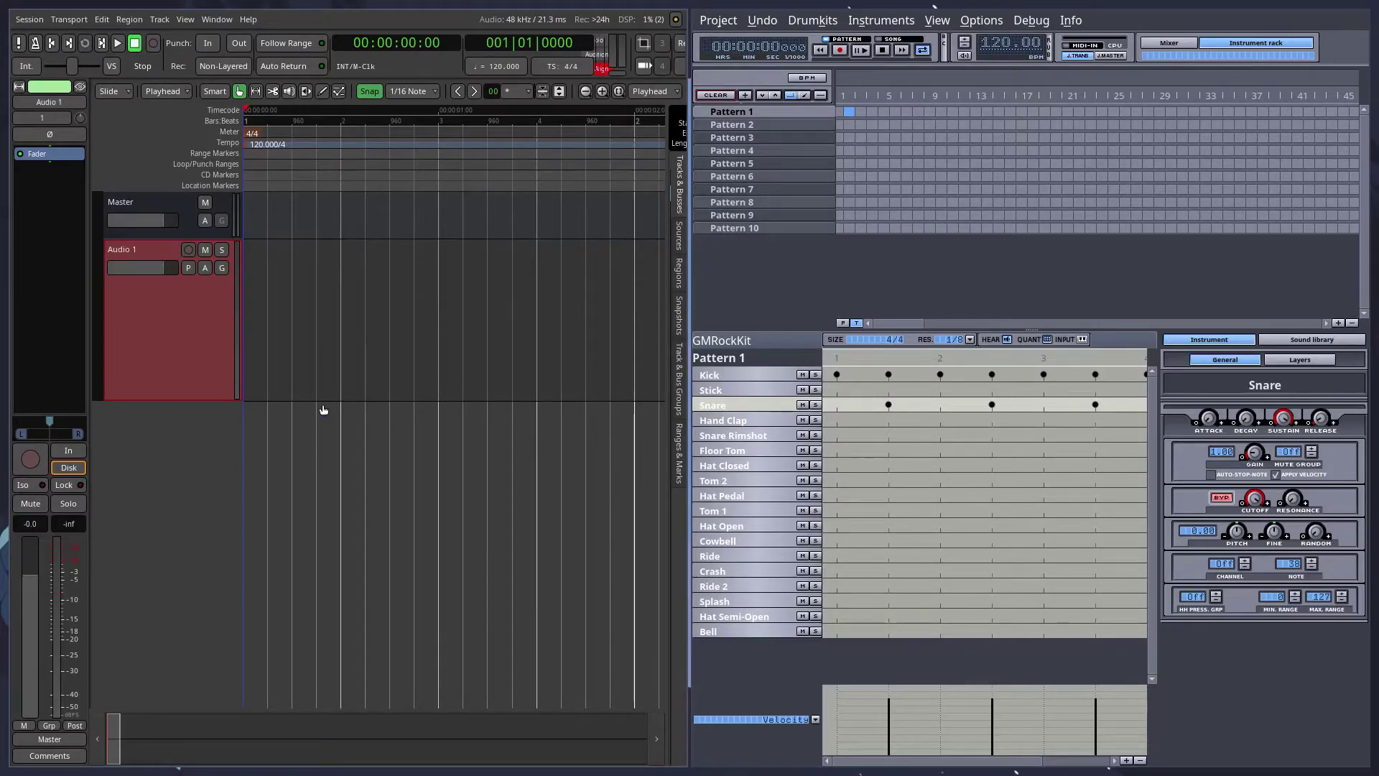
{"action": "key", "text": "super+1"}
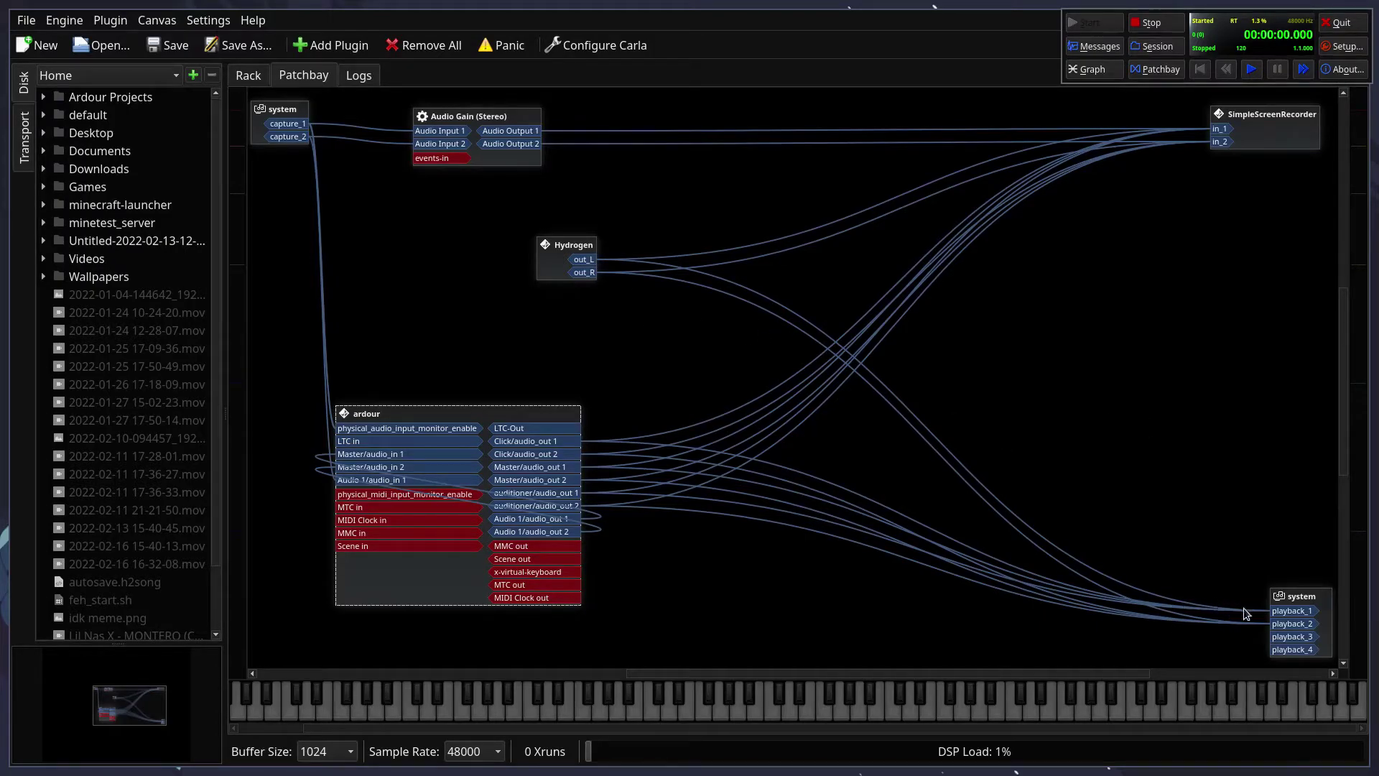
{"action": "right_click", "coordinate": [1284, 610]}
{"action": "mouse_move", "coordinate": [1290, 622]}
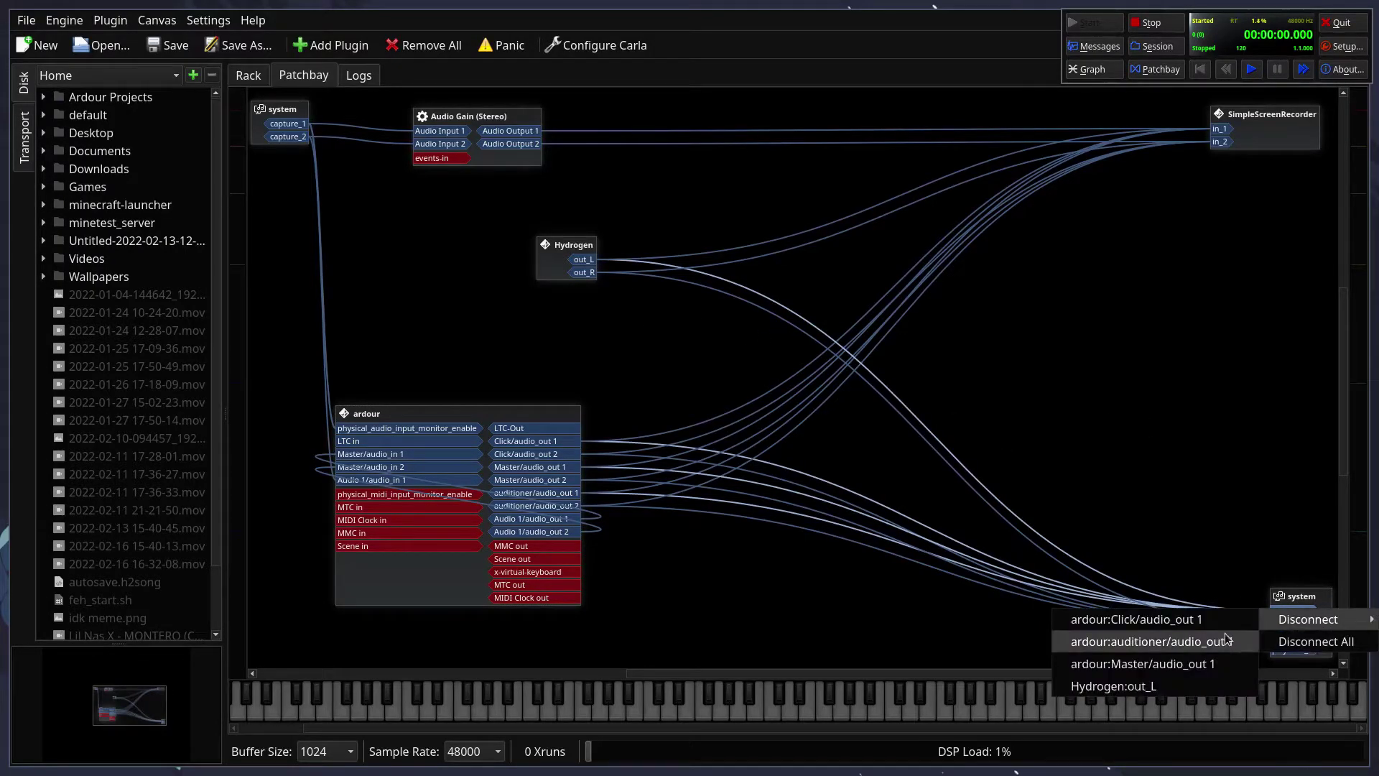
{"action": "left_click", "coordinate": [1200, 691]}
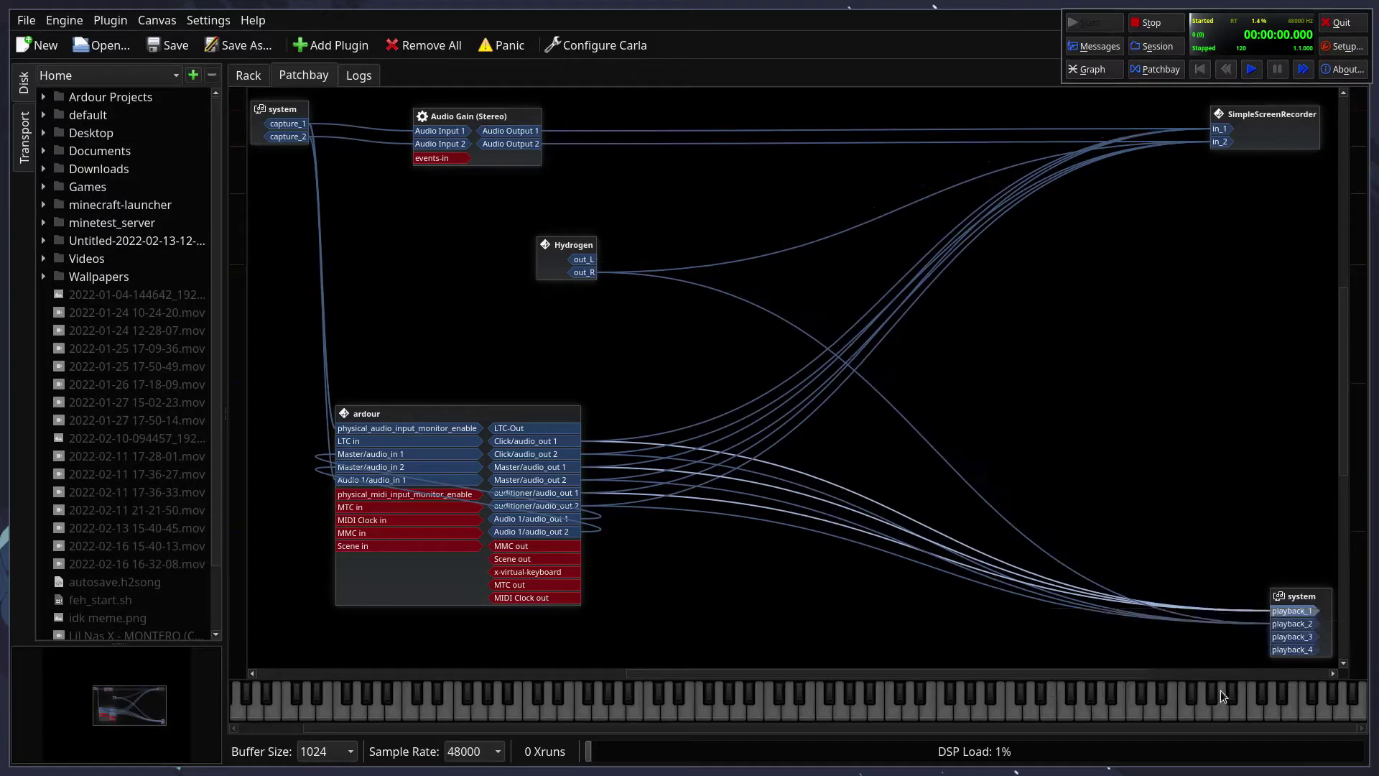
{"action": "right_click", "coordinate": [1291, 625]}
{"action": "mouse_move", "coordinate": [1296, 635]}
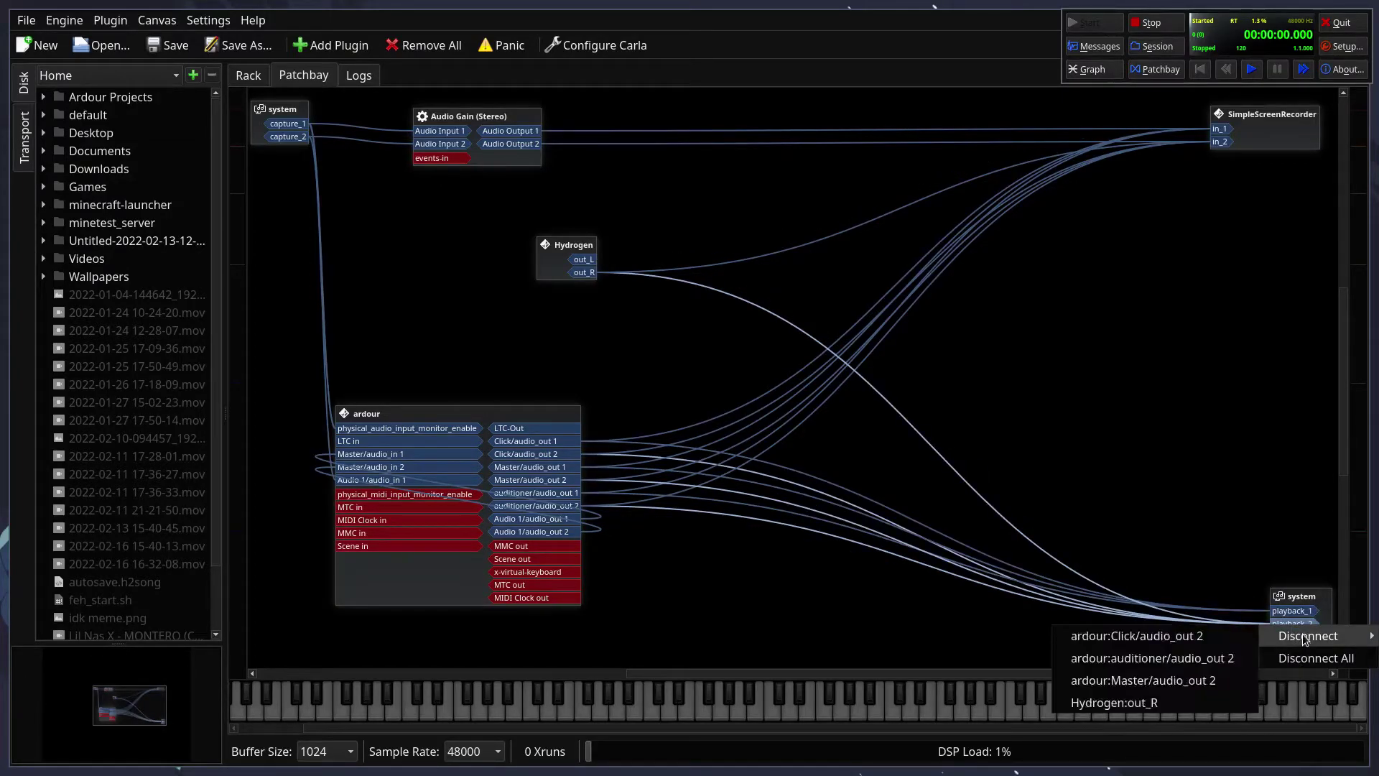
{"action": "left_click", "coordinate": [1198, 704]}
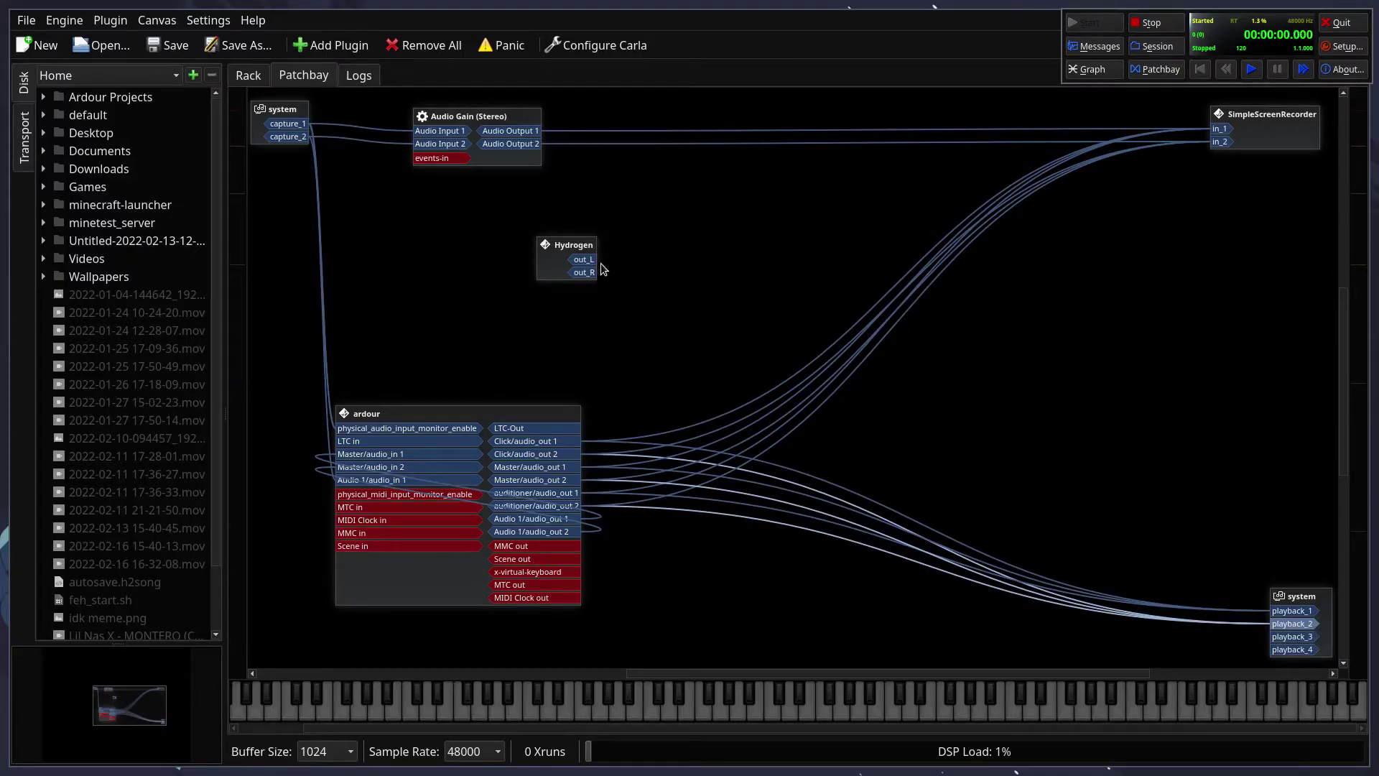
{"action": "left_click_drag", "start_coordinate": [590, 266], "coordinate": [630, 258]}
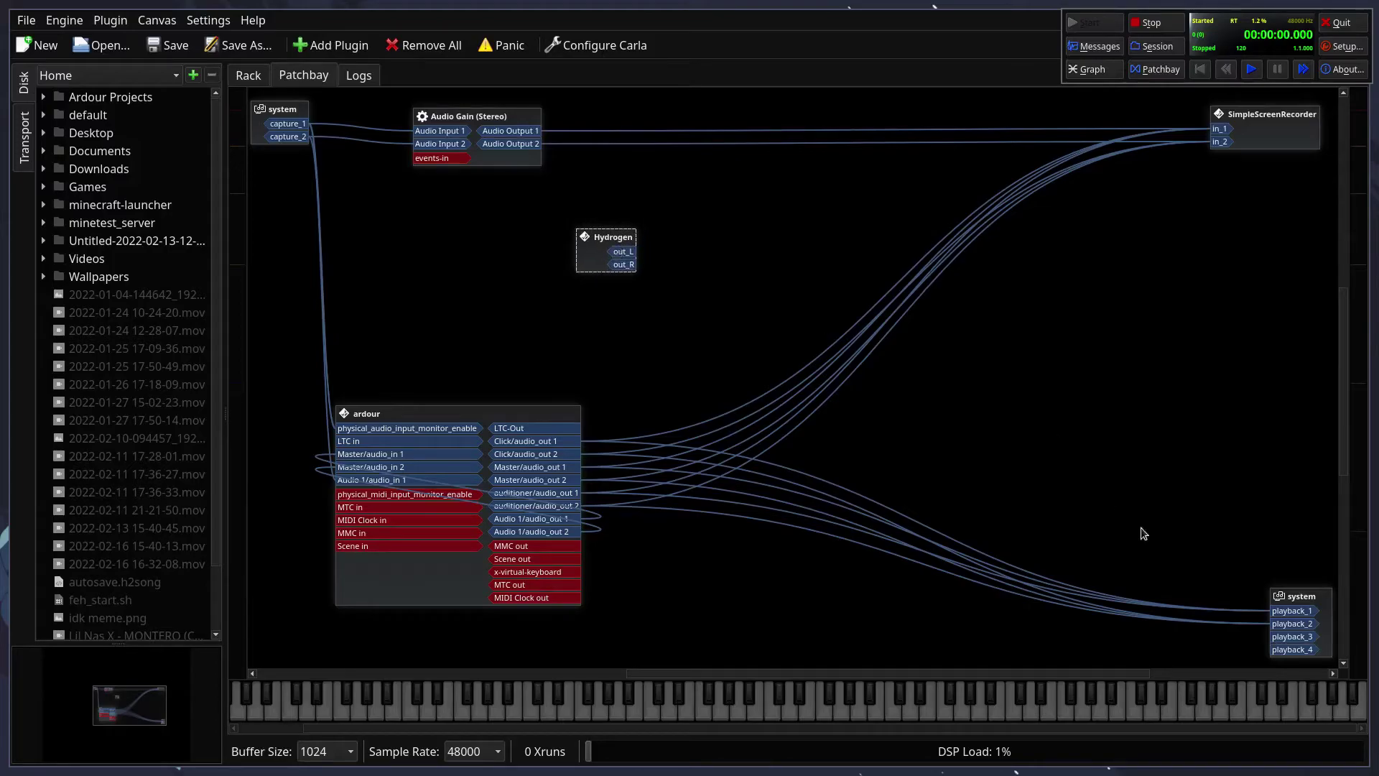
{"action": "right_click", "coordinate": [1292, 612]}
{"action": "mouse_move", "coordinate": [1298, 631]}
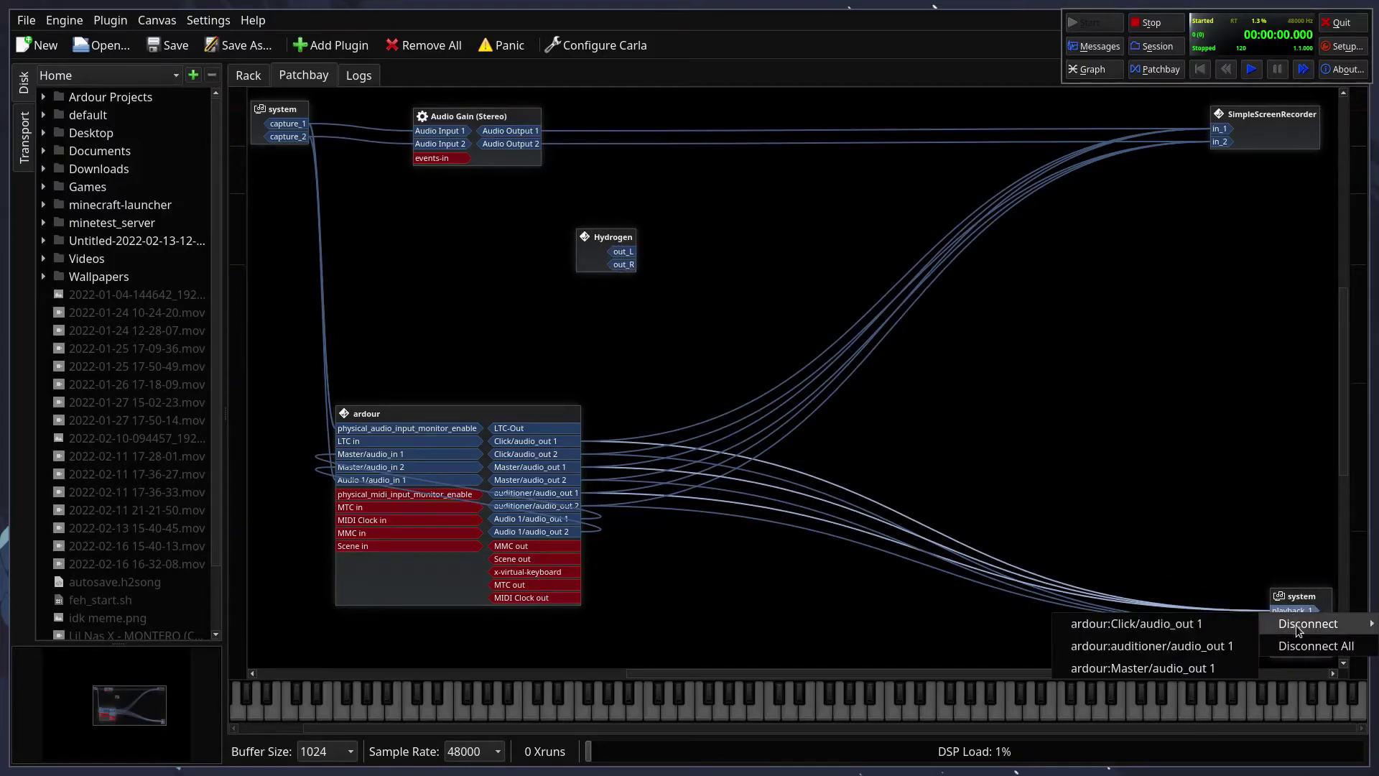
{"action": "left_click", "coordinate": [1215, 569]}
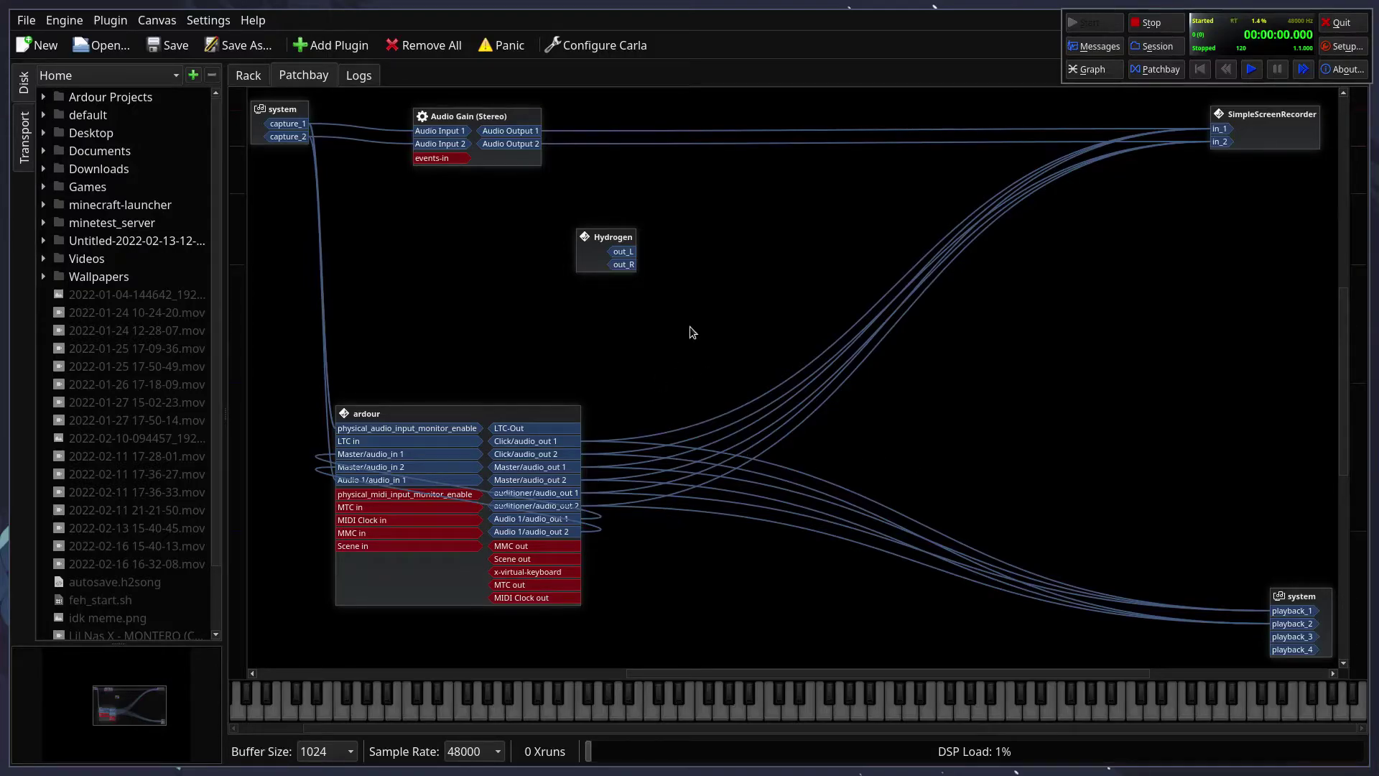
Step: Check the recorder's connection log, and briefly play the Hydrogen pattern with its outputs disconnected
{"action": "left_click_drag", "start_coordinate": [484, 131], "coordinate": [485, 127]}
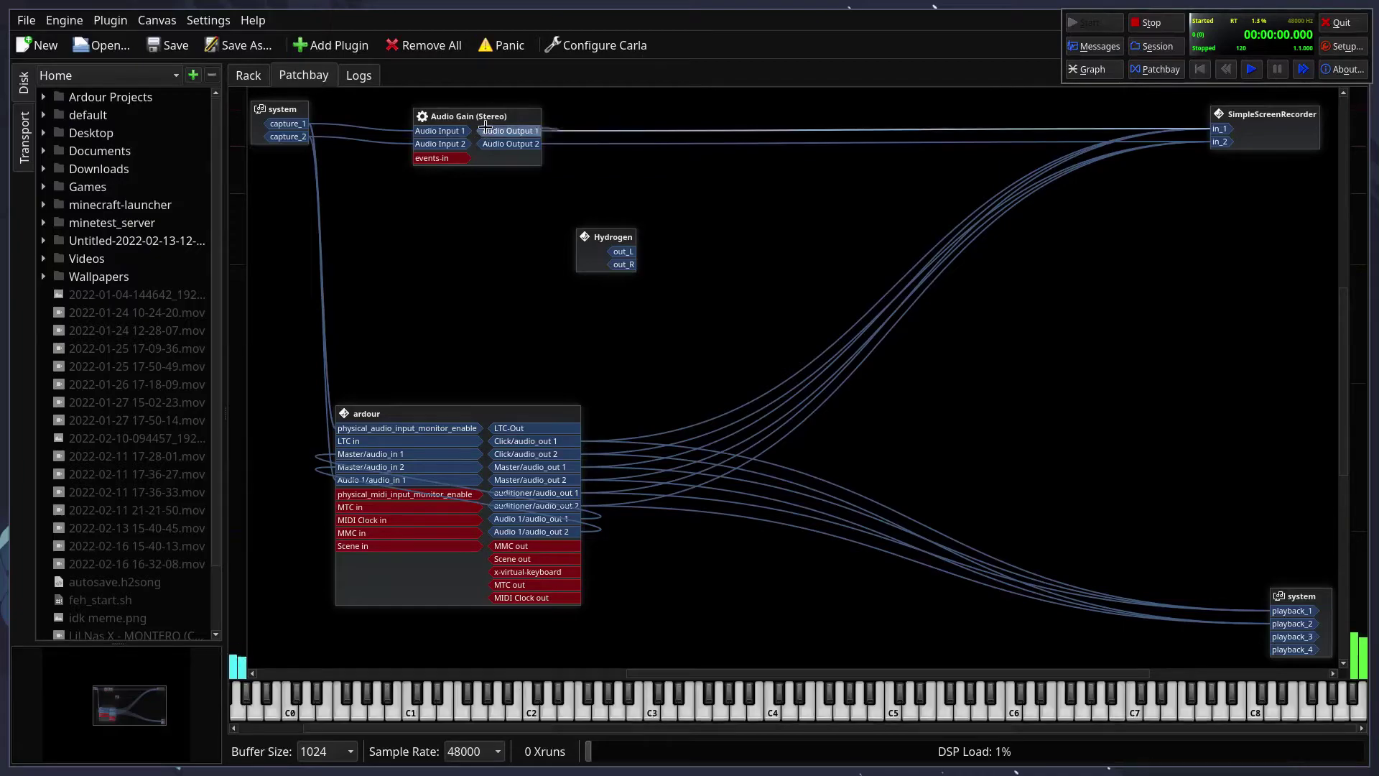
{"action": "key", "text": "super+1"}
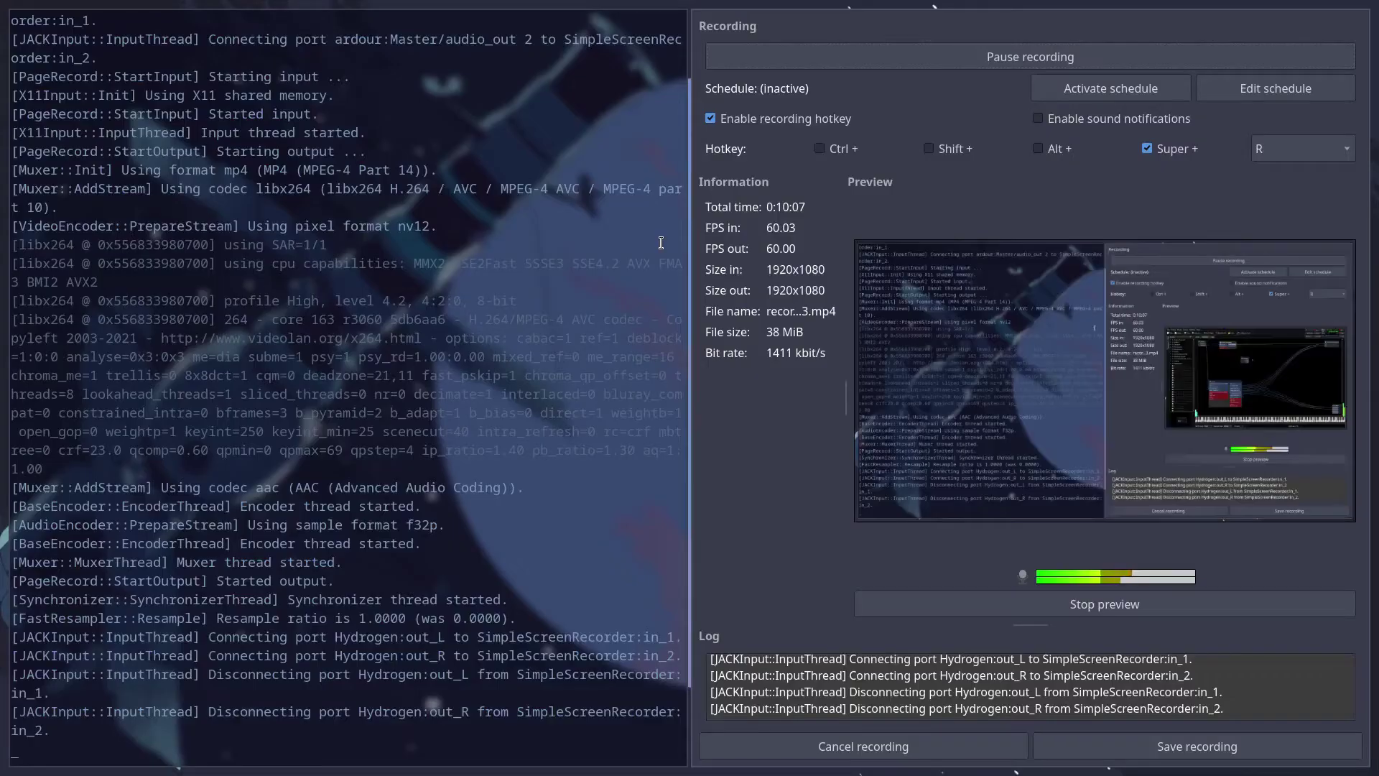
{"action": "key", "text": "alt+Tab"}
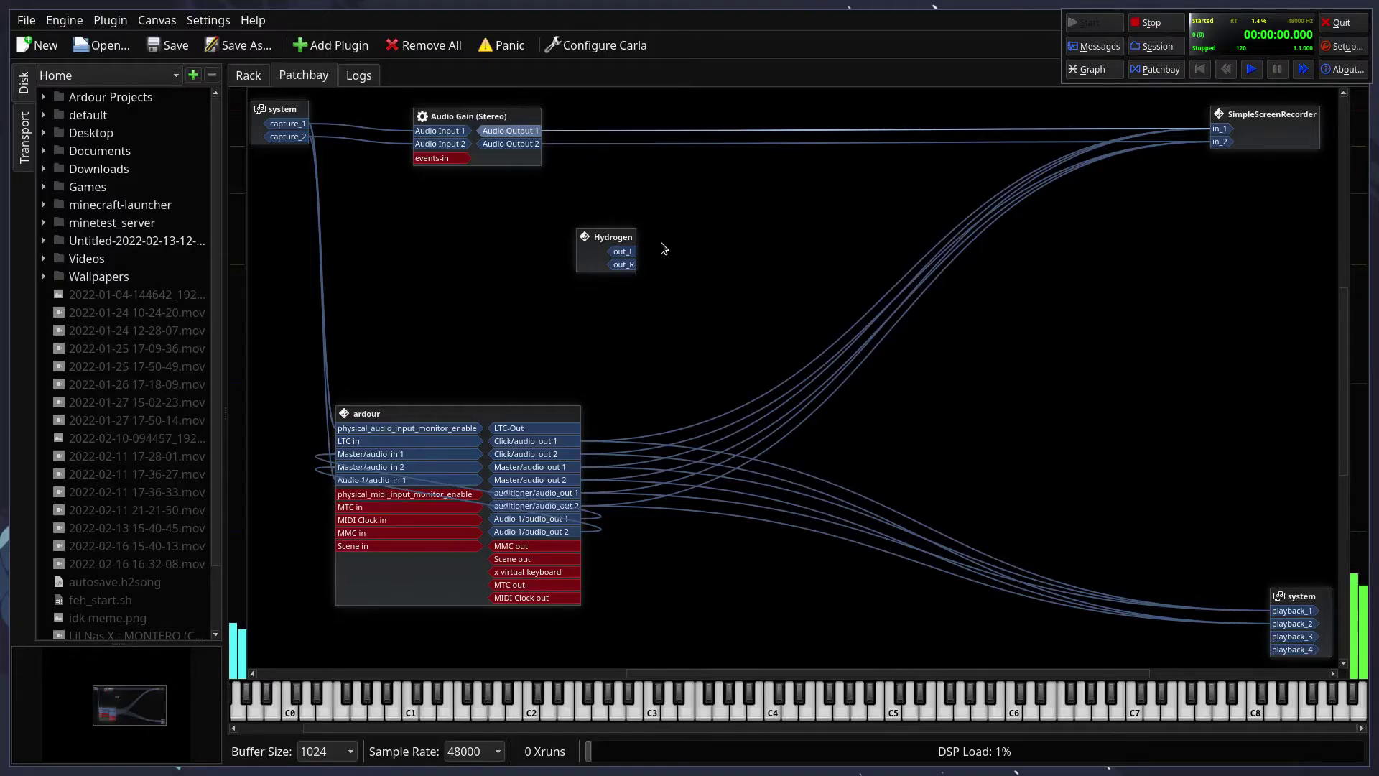
{"action": "key", "text": "alt+Tab"}
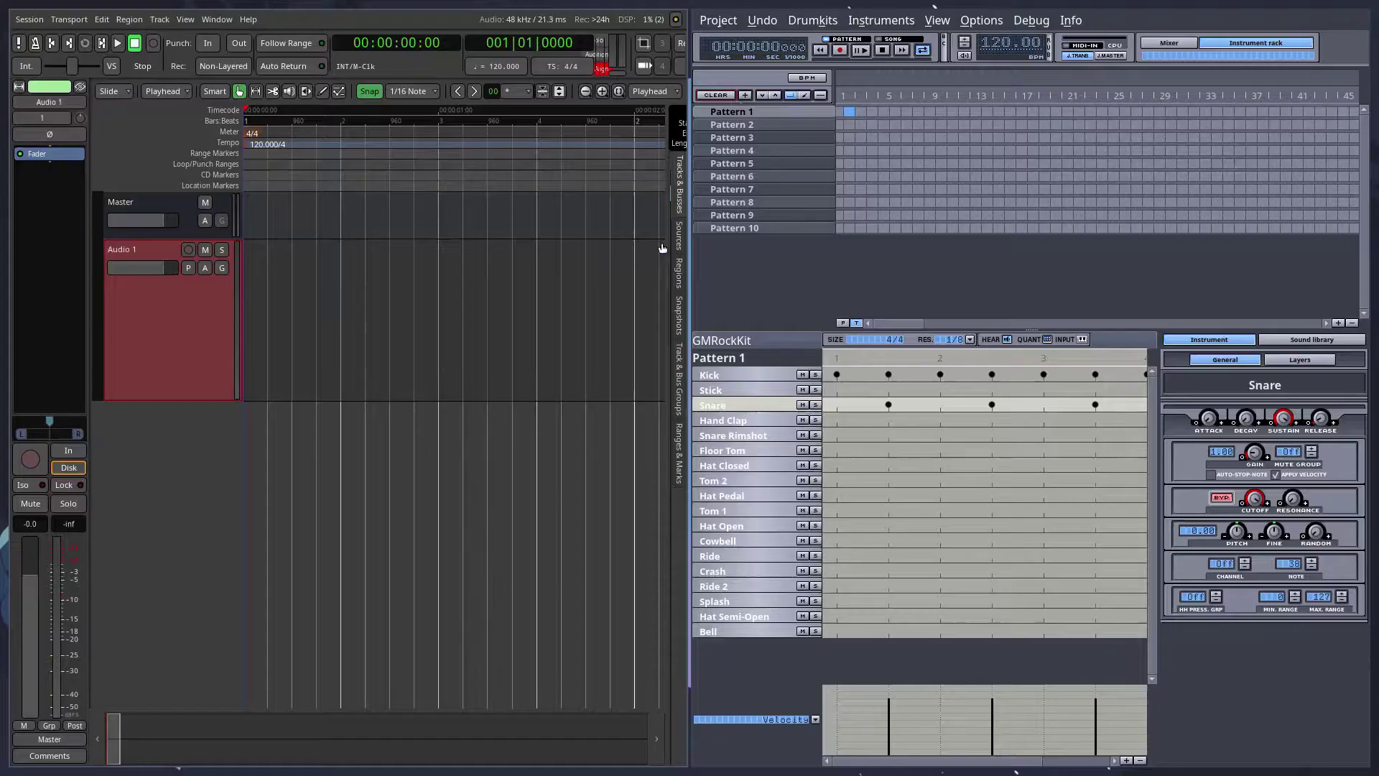
{"action": "left_click", "coordinate": [860, 50]}
{"action": "left_click", "coordinate": [860, 50]}
Step: Return to Carla's patchbay and connect Hydrogen's out_L and out_R to system playback_1 and playback_2
{"action": "key", "text": "super+1"}
{"action": "key", "text": "super+2"}
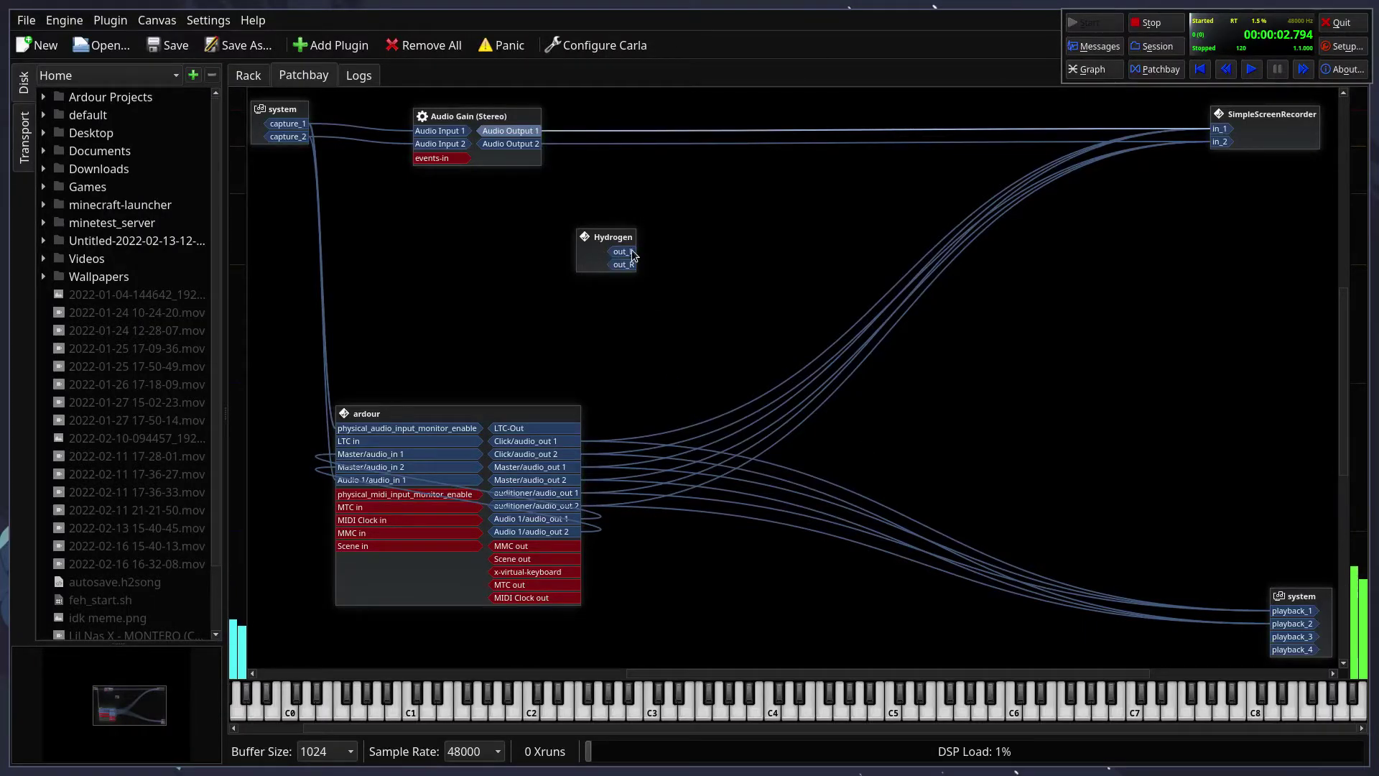
{"action": "left_click_drag", "start_coordinate": [622, 251], "coordinate": [1291, 610]}
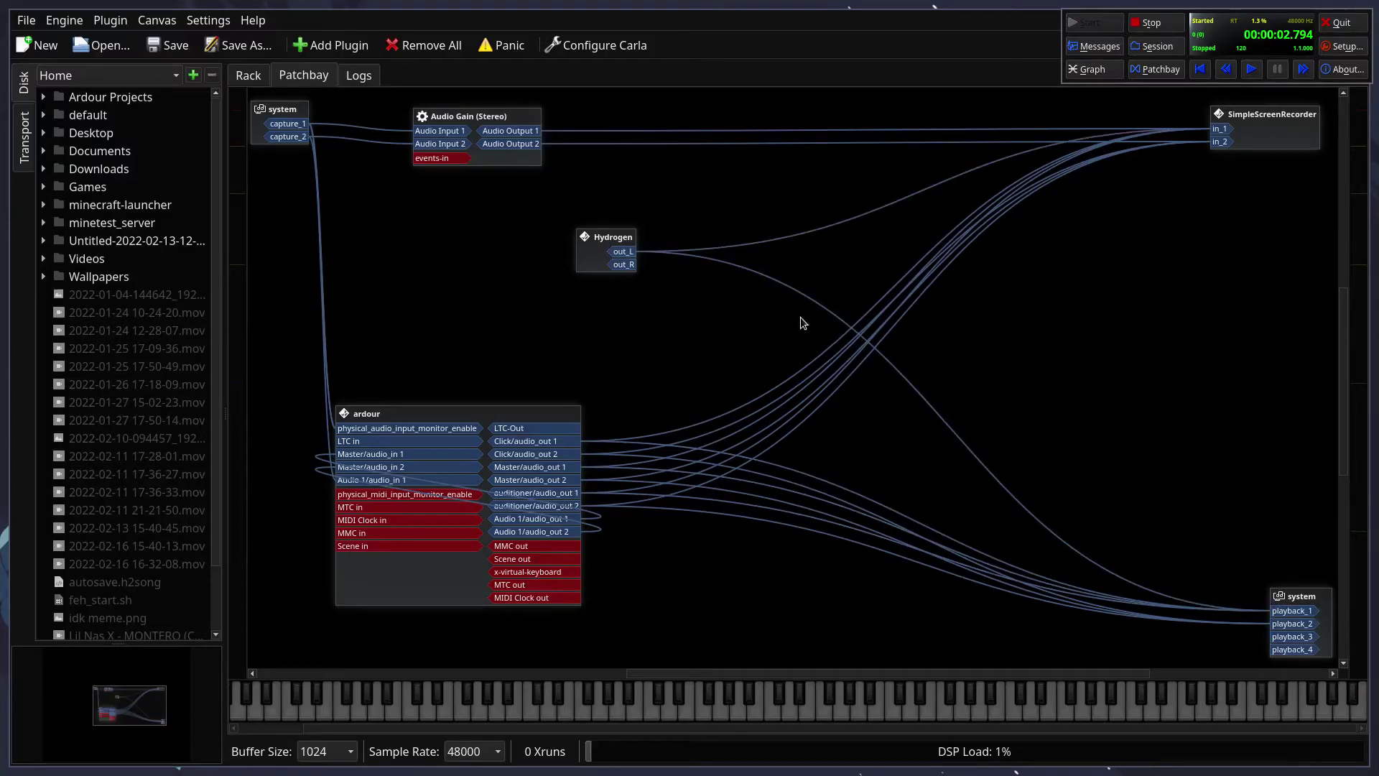
{"action": "left_click_drag", "start_coordinate": [642, 267], "coordinate": [1291, 624]}
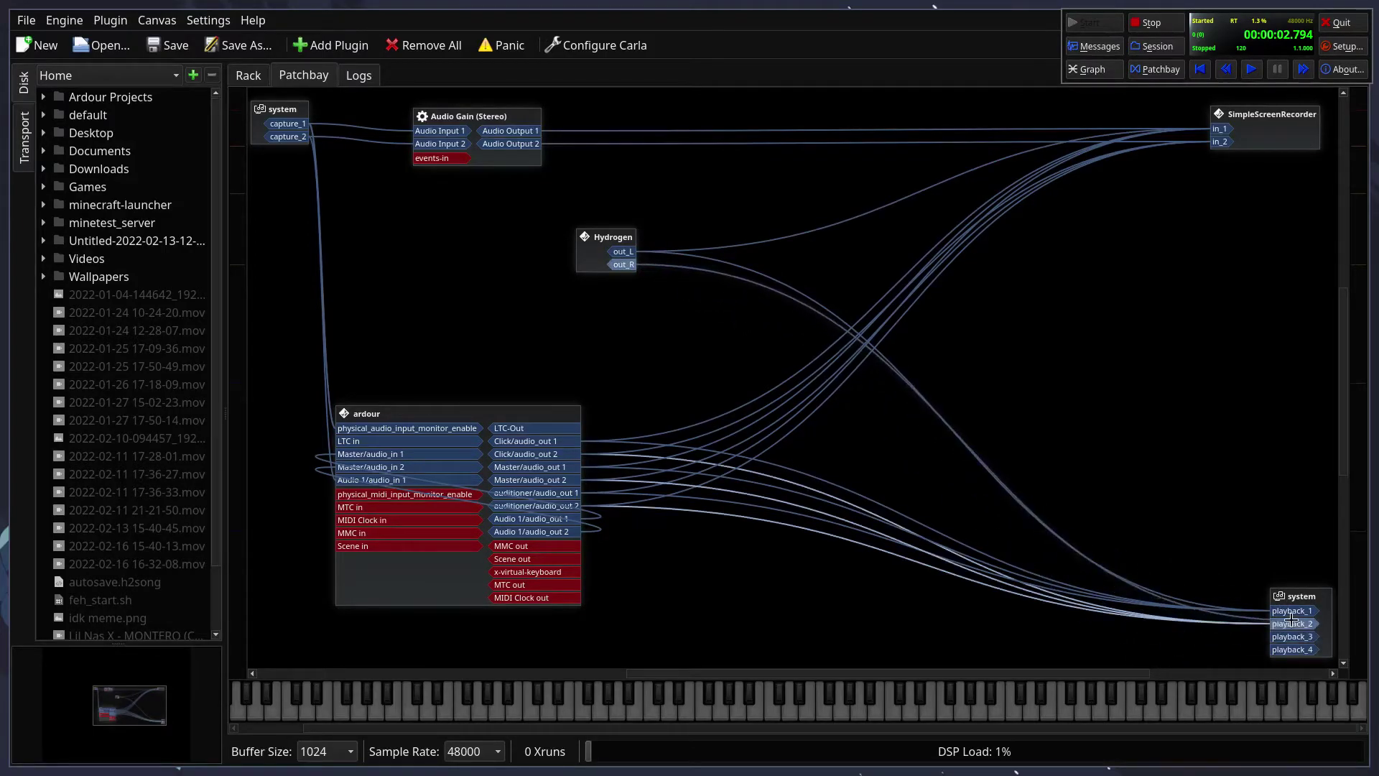
Step: Disconnect Hydrogen's out_L and out_R from SimpleScreenRecorder in_1 and in_2
{"action": "right_click", "coordinate": [1211, 137]}
{"action": "left_click", "coordinate": [704, 185]}
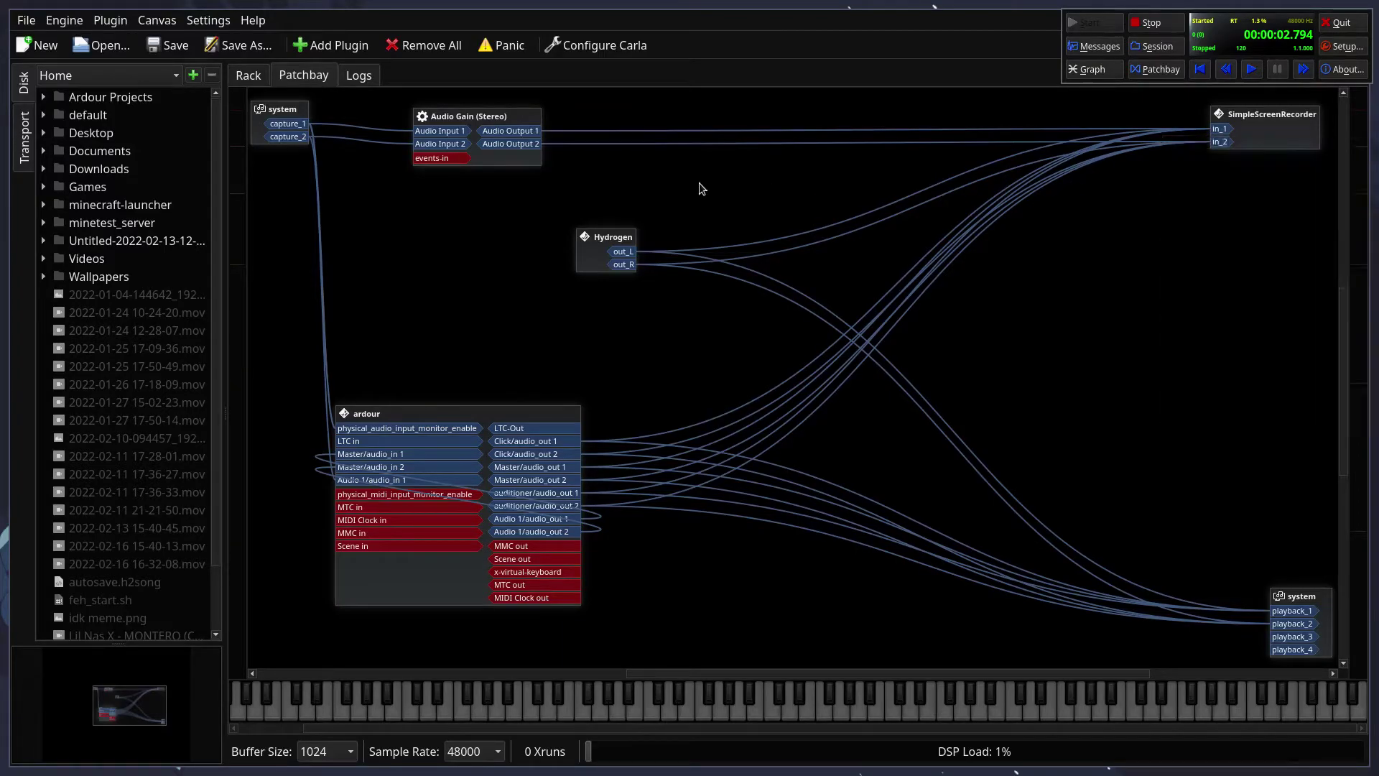
{"action": "right_click", "coordinate": [635, 257]}
{"action": "mouse_move", "coordinate": [689, 266]}
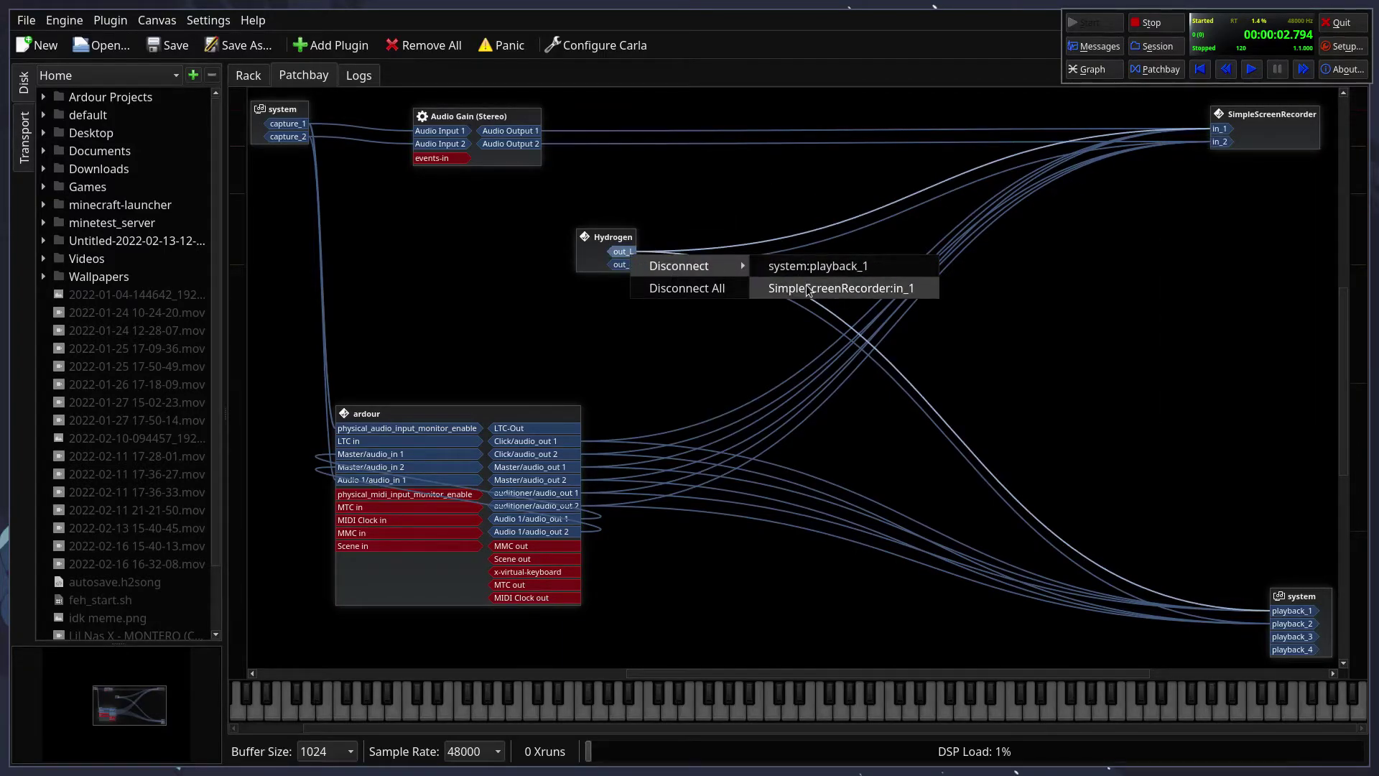
{"action": "left_click", "coordinate": [825, 288]}
{"action": "right_click", "coordinate": [621, 267]}
{"action": "mouse_move", "coordinate": [729, 275]}
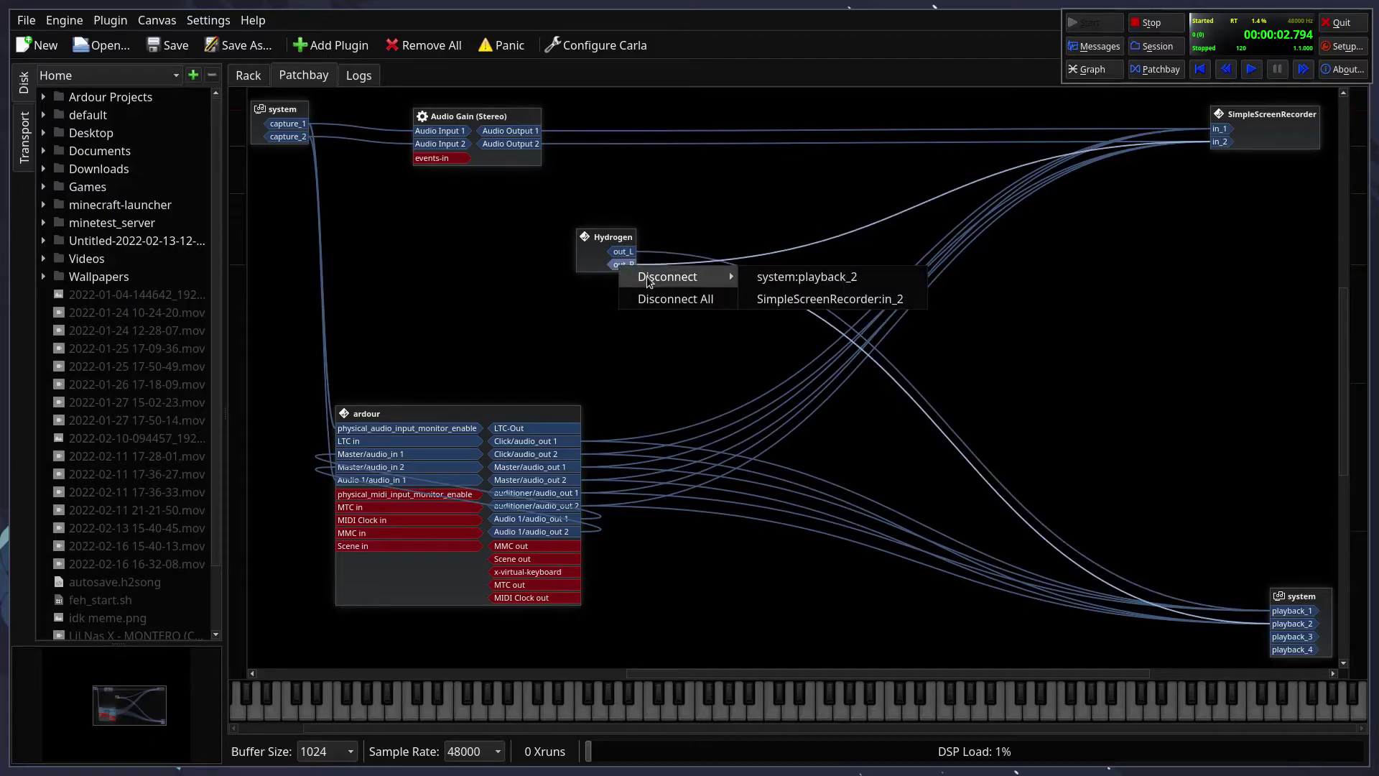
{"action": "left_click", "coordinate": [790, 298]}
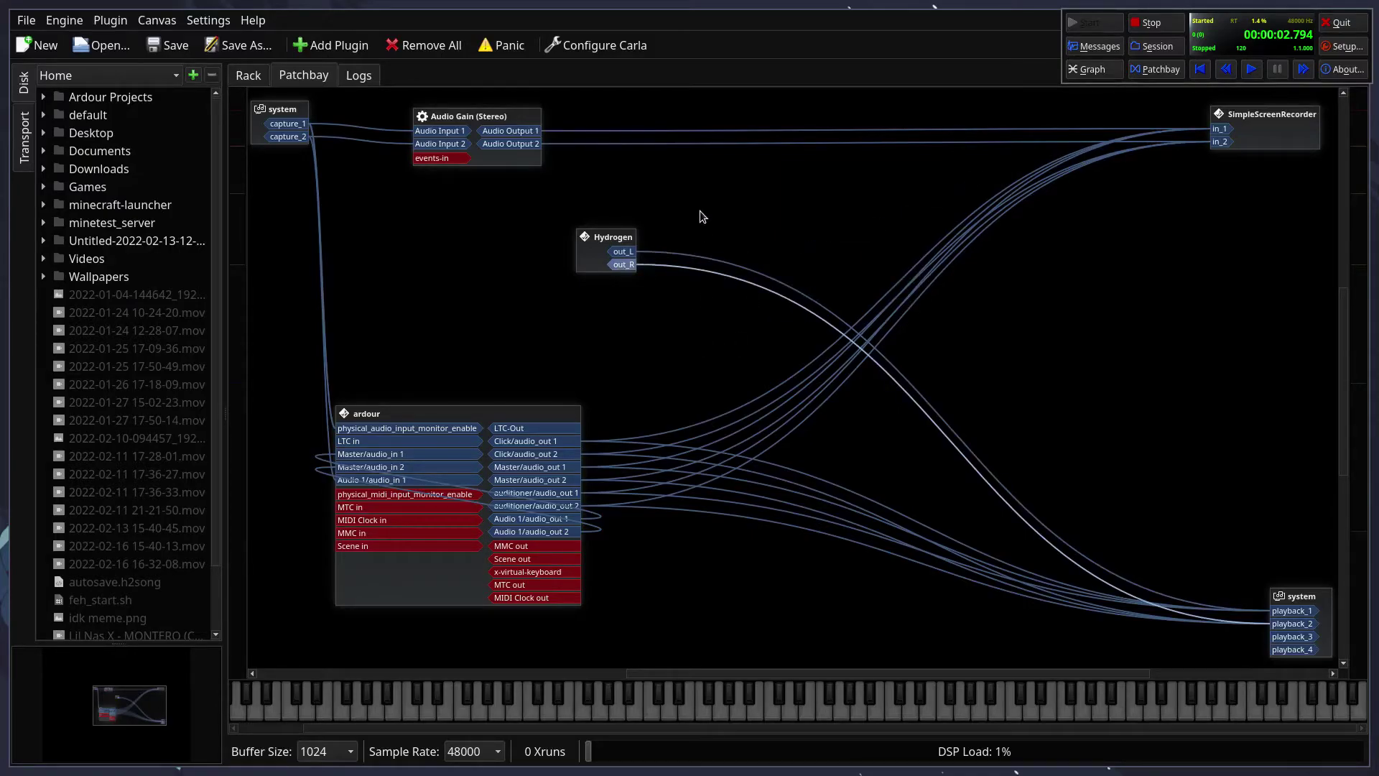
Step: Switch to Hydrogen, briefly play the drum pattern with only system playback connected, and return to Carla's patchbay
{"action": "key", "text": "super+1"}
{"action": "left_click", "coordinate": [862, 55]}
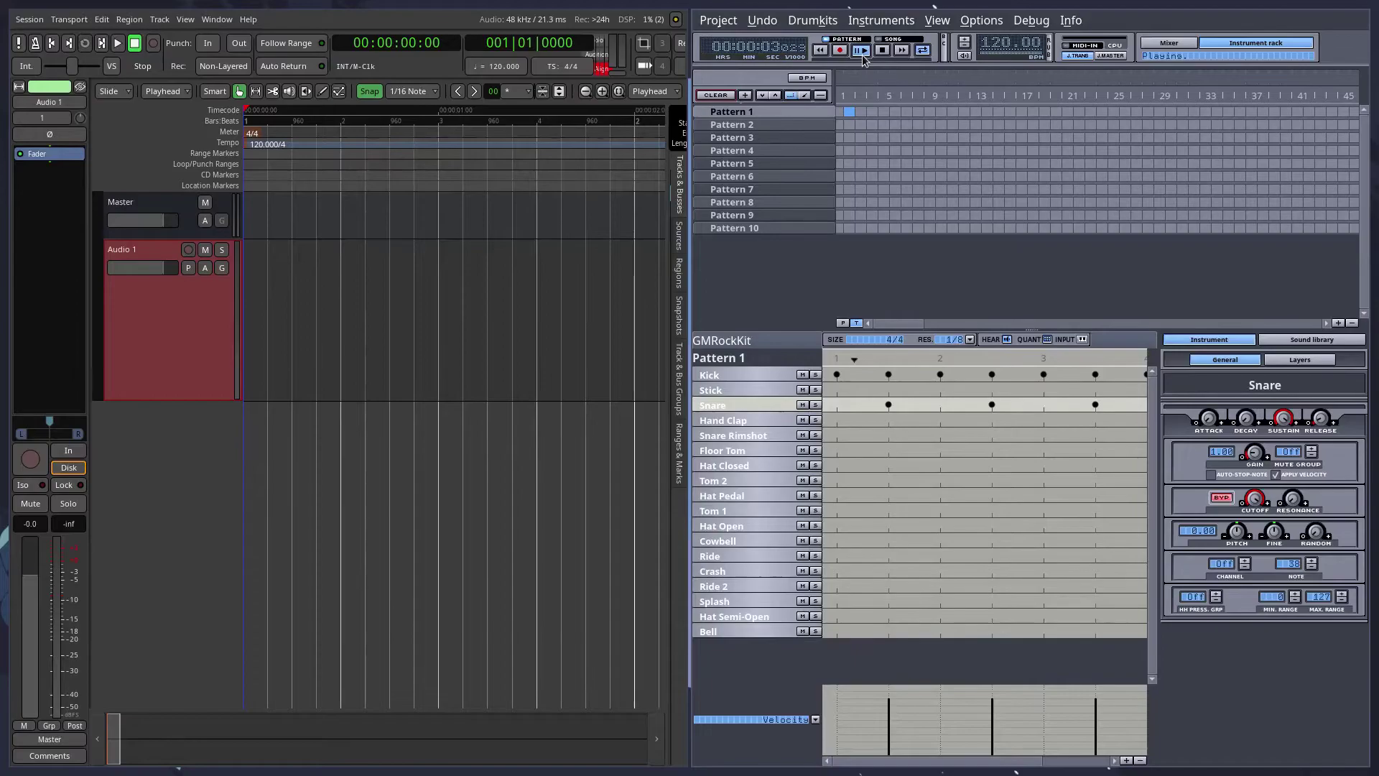
{"action": "left_click", "coordinate": [862, 50]}
{"action": "key", "text": "super+1"}
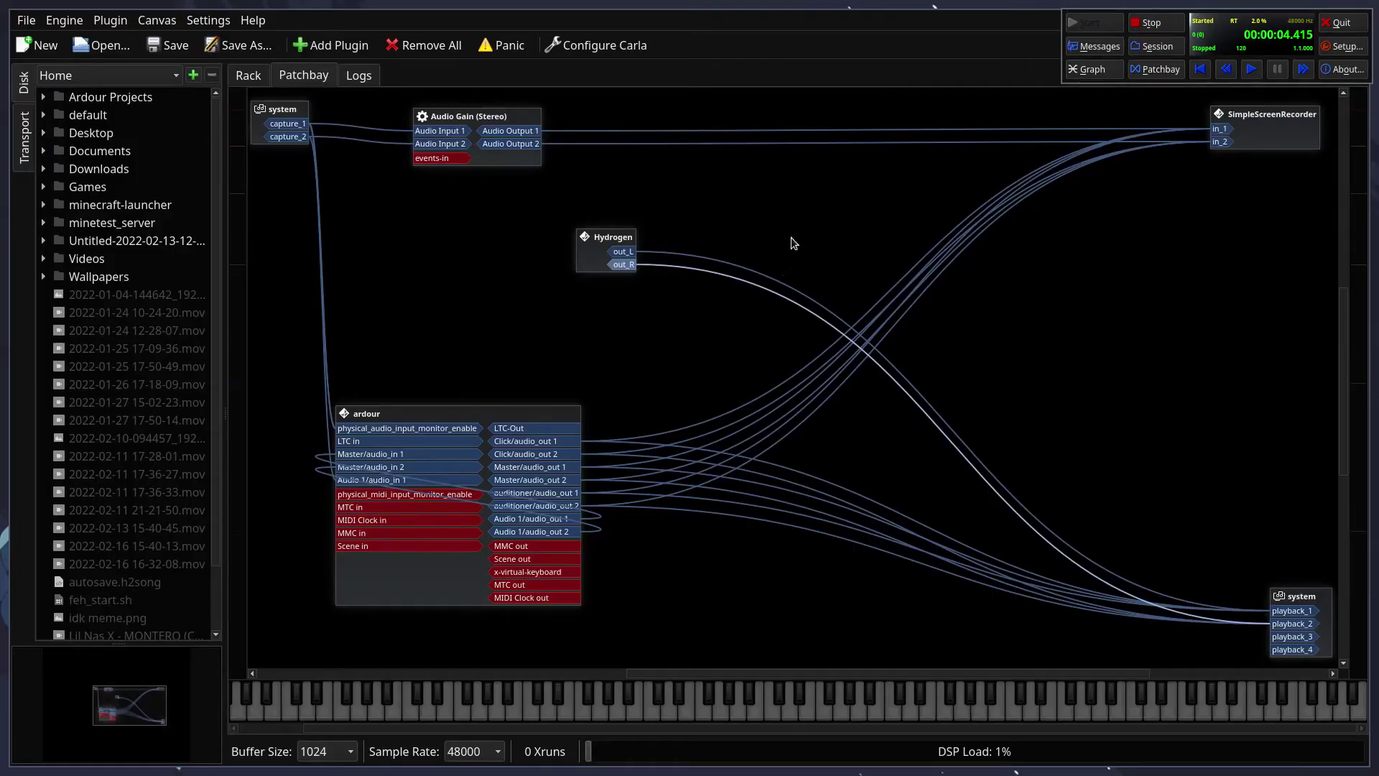
Step: Disconnect Hydrogen's out_L and out_R from system playback_1 and playback_2
{"action": "right_click", "coordinate": [638, 260]}
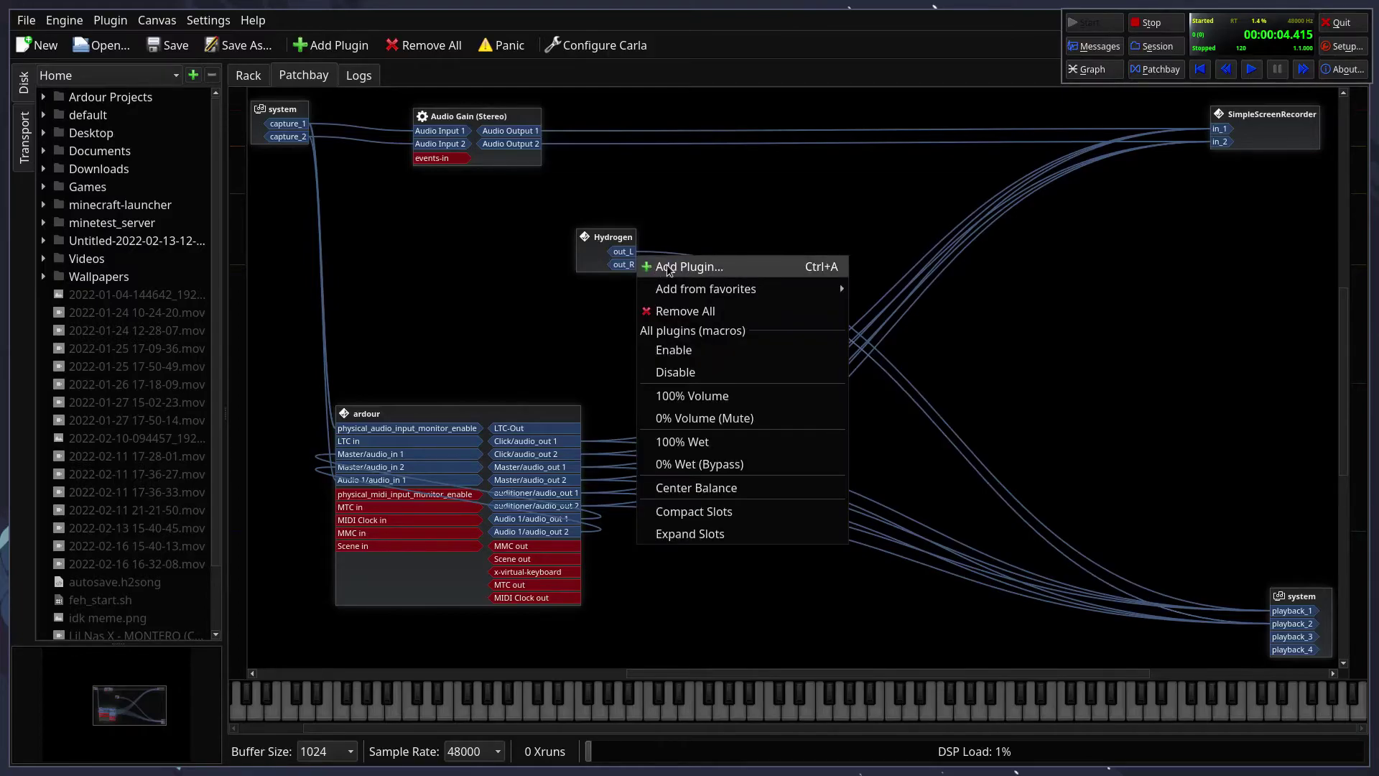
{"action": "key", "text": "Escape"}
{"action": "right_click", "coordinate": [623, 252]}
{"action": "mouse_move", "coordinate": [738, 266]}
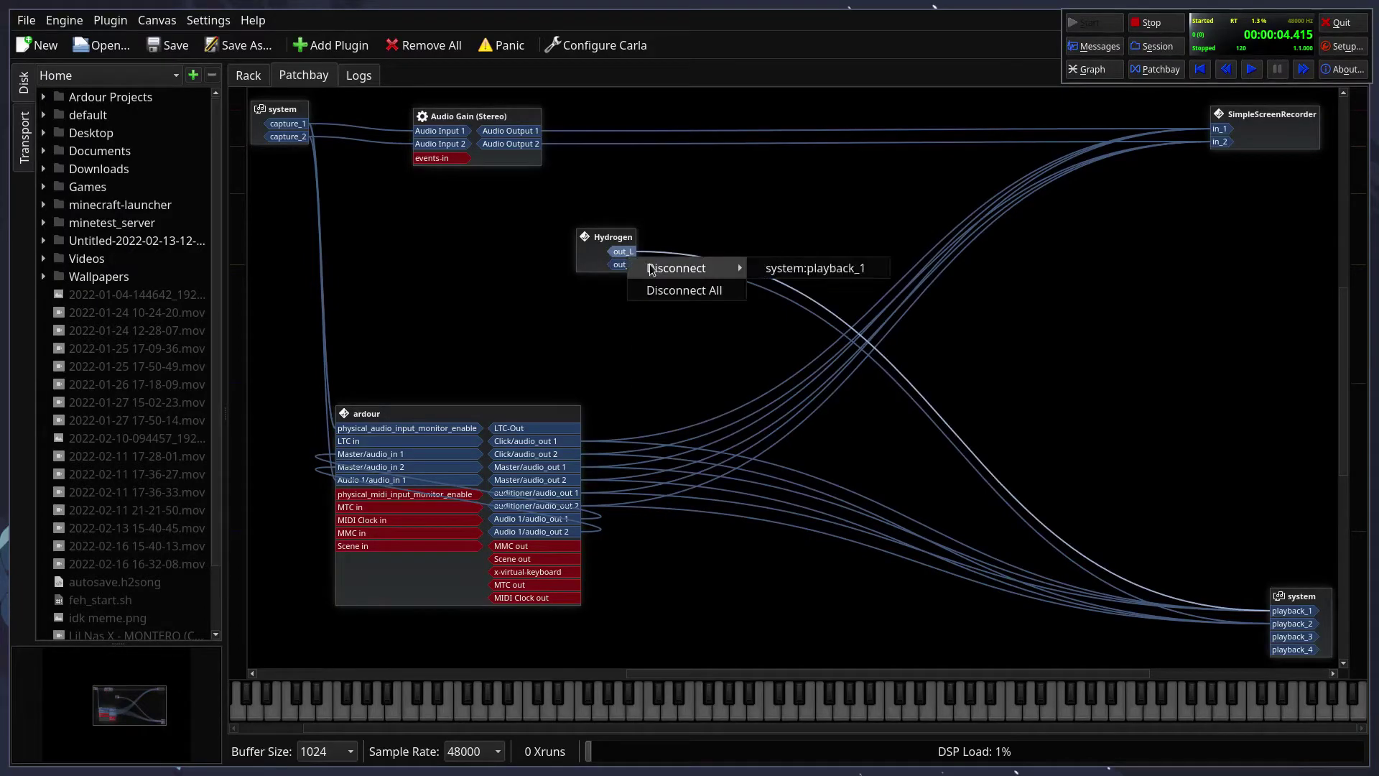
{"action": "left_click", "coordinate": [810, 267]}
{"action": "right_click", "coordinate": [623, 265]}
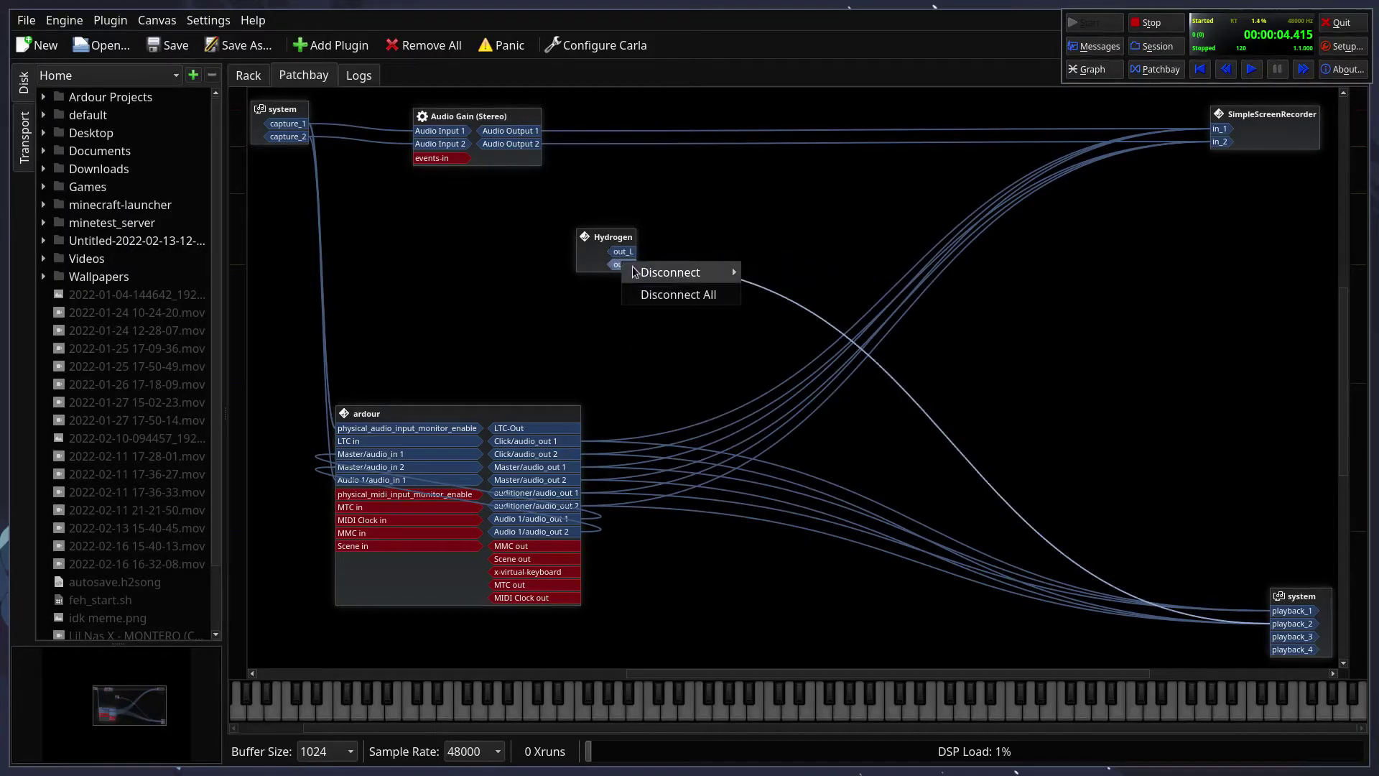
{"action": "left_click", "coordinate": [668, 294]}
Step: Move the Hydrogen node nearer Audio Gain and the ardour node to the patchbay's middle, and try linking out_L to Audio 1/audio_in 1
{"action": "left_click_drag", "start_coordinate": [617, 247], "coordinate": [580, 209]}
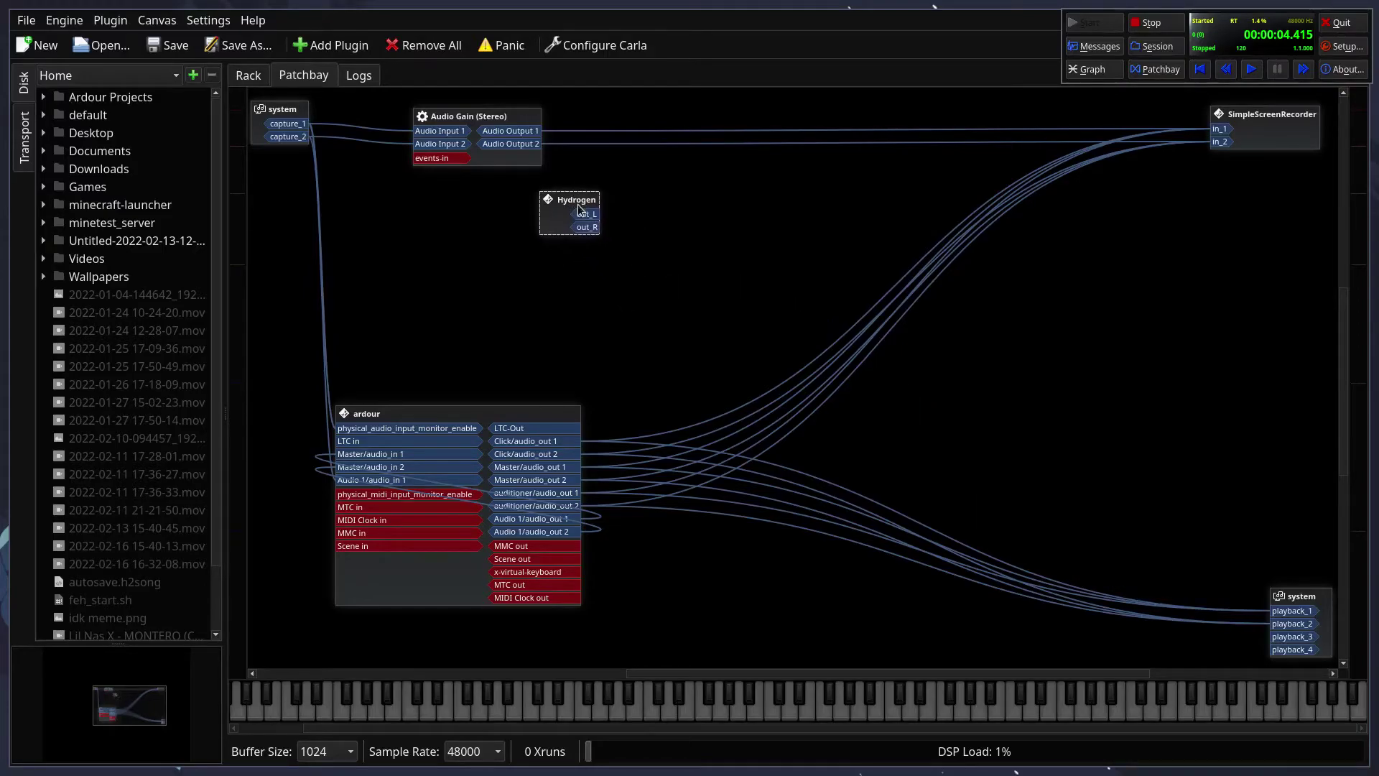
{"action": "left_click_drag", "start_coordinate": [450, 413], "coordinate": [753, 316]}
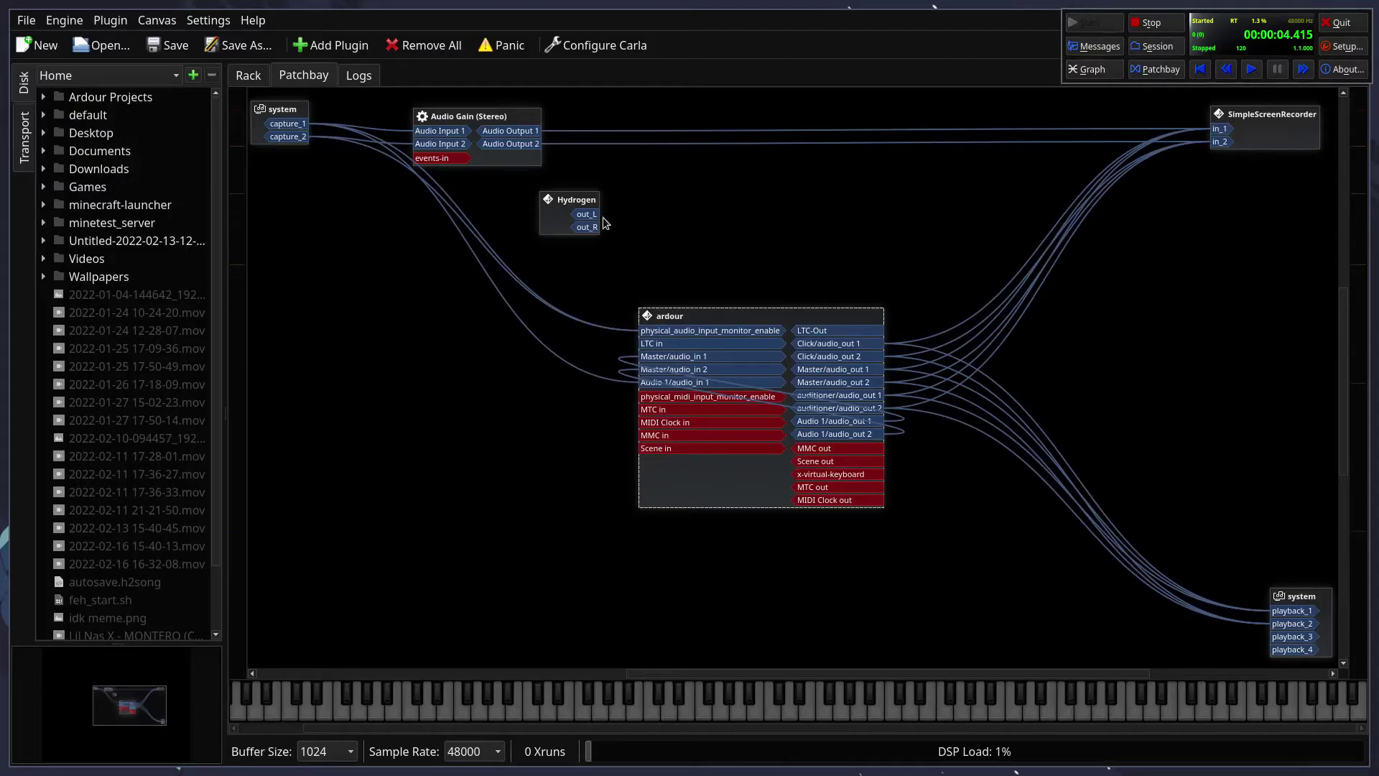
{"action": "left_click_drag", "start_coordinate": [586, 214], "coordinate": [648, 381]}
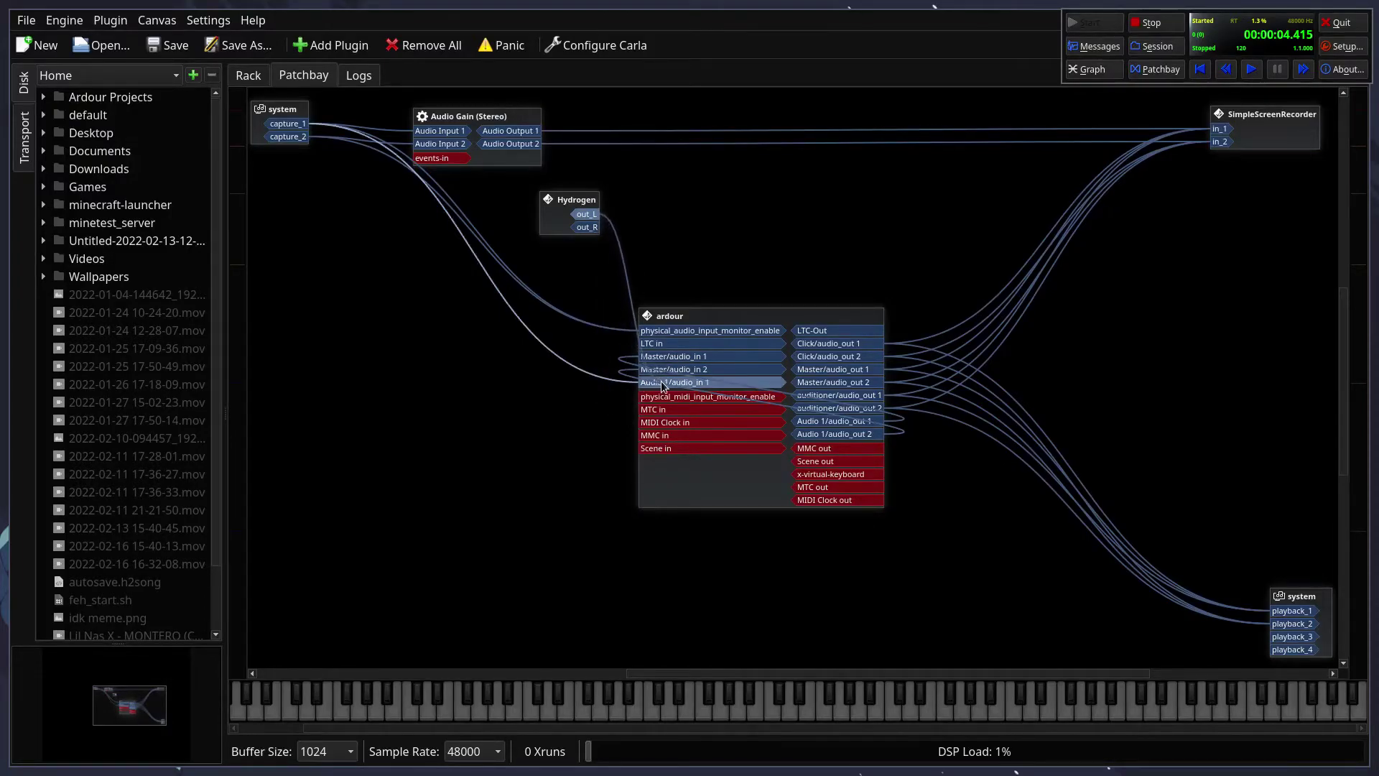
{"action": "left_click_drag", "start_coordinate": [614, 387], "coordinate": [589, 350]}
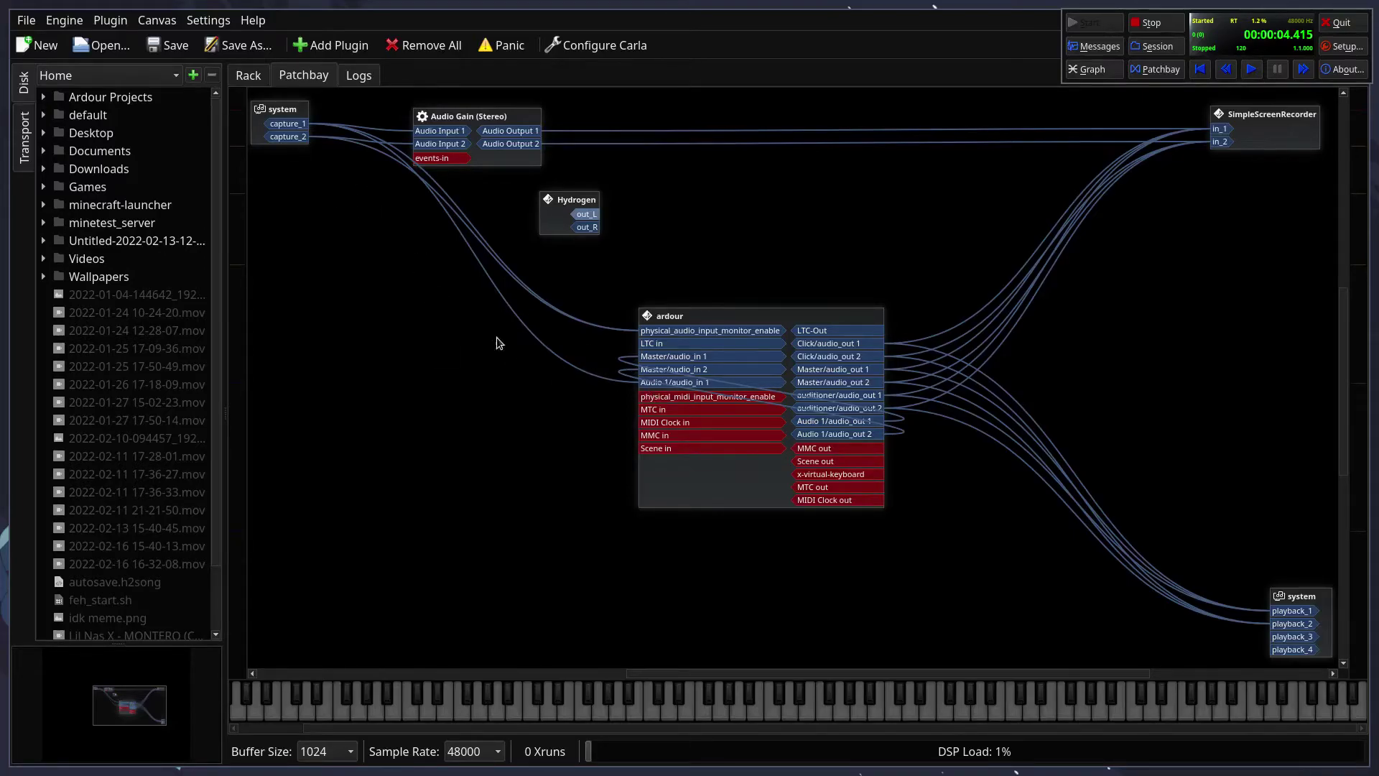
Step: Disconnect system capture_1 from ardour's Audio 1/audio_in 1, and connect Hydrogen's out_L and out_R to that input instead
{"action": "right_click", "coordinate": [658, 379]}
{"action": "mouse_move", "coordinate": [761, 389]}
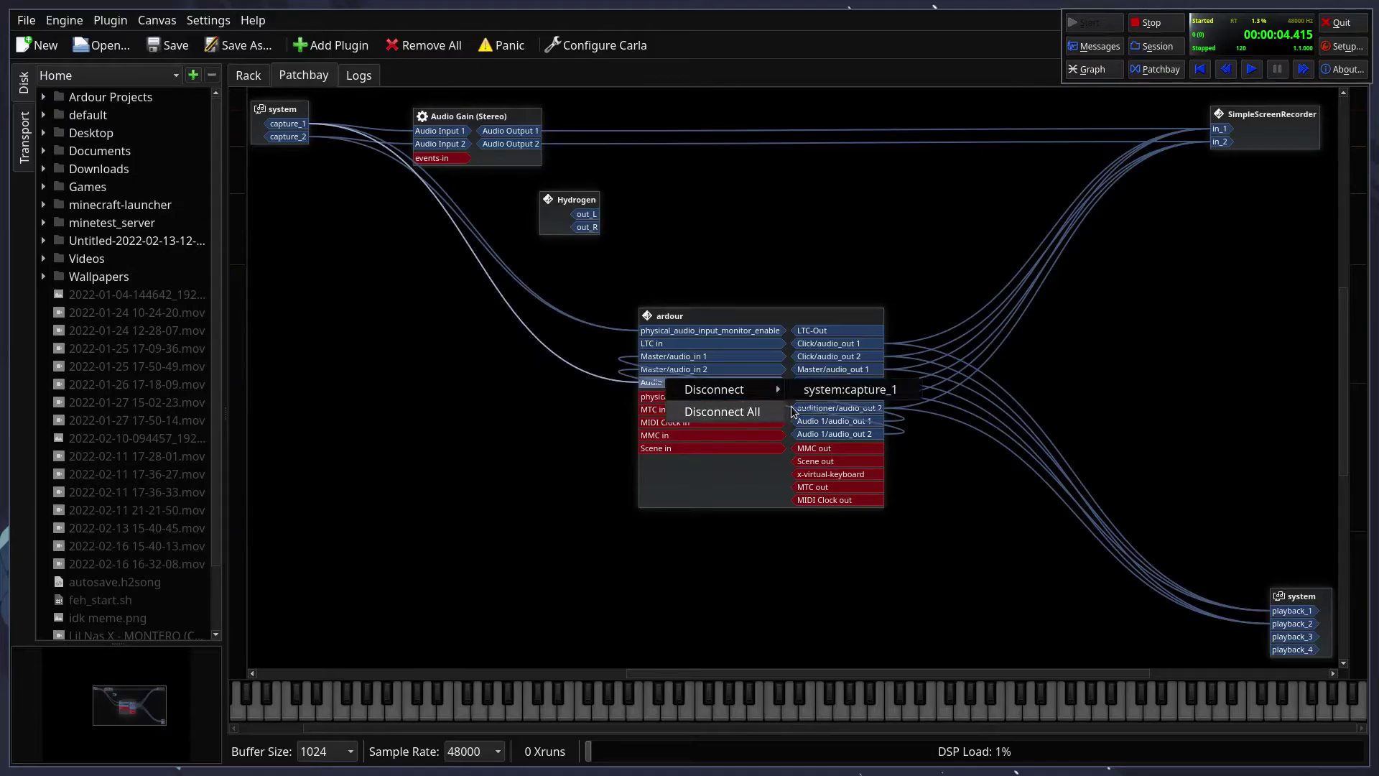
{"action": "left_click", "coordinate": [822, 390]}
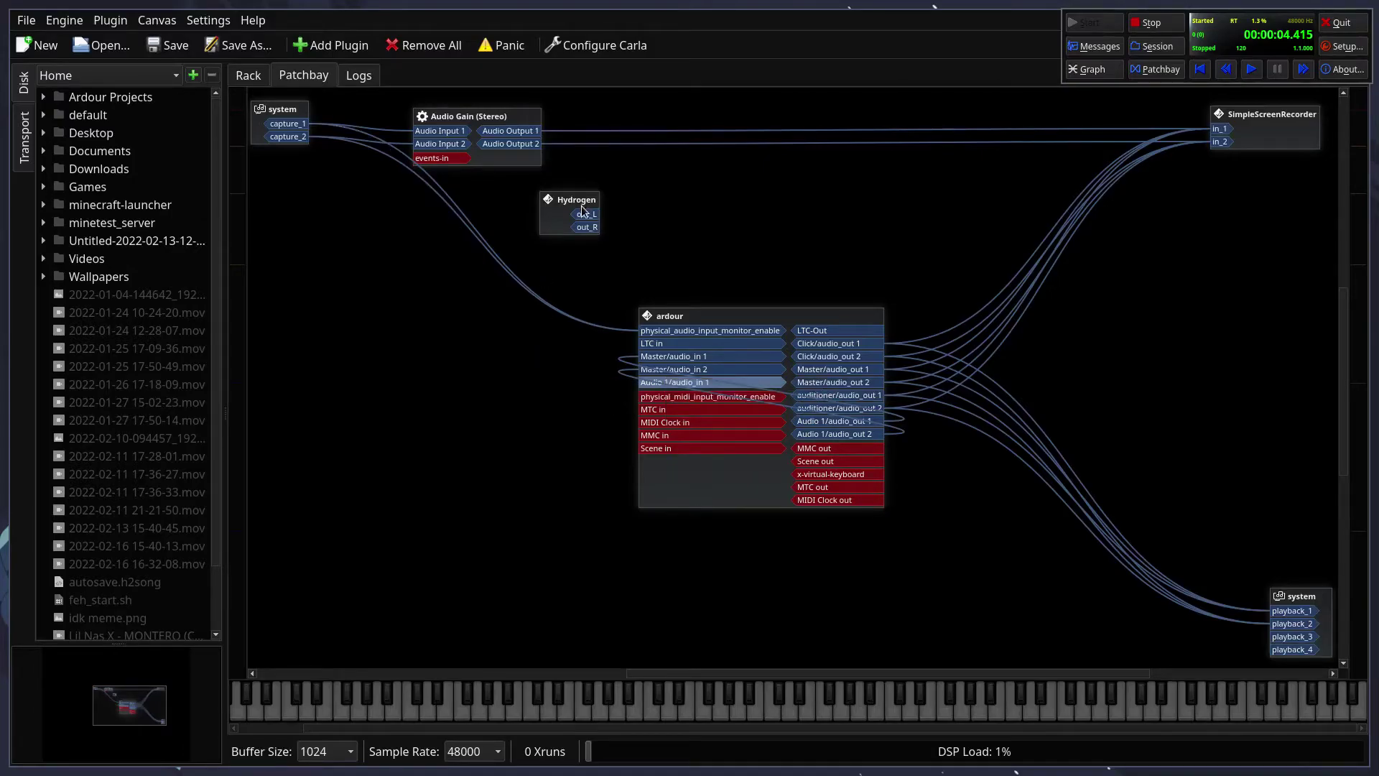
{"action": "left_click_drag", "start_coordinate": [588, 214], "coordinate": [661, 382]}
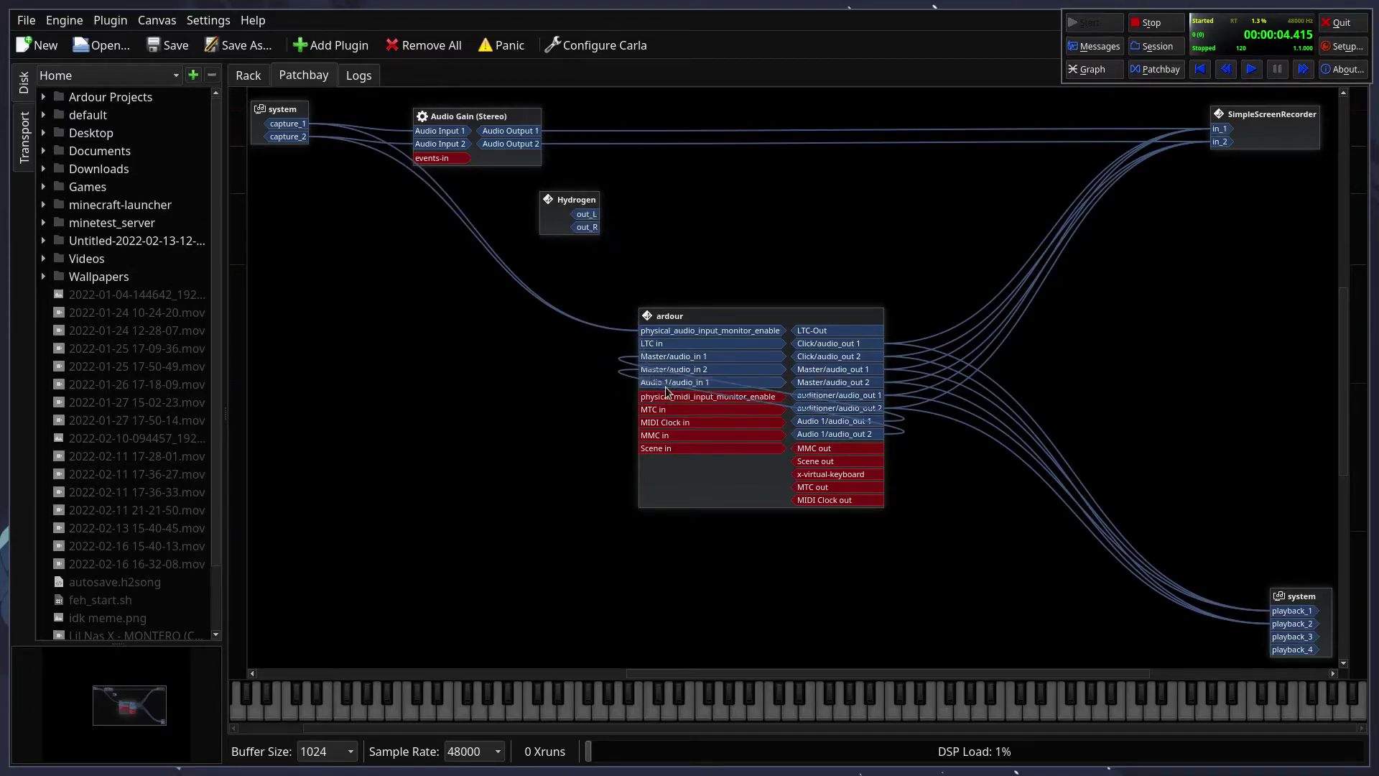
{"action": "left_click_drag", "start_coordinate": [587, 227], "coordinate": [671, 382]}
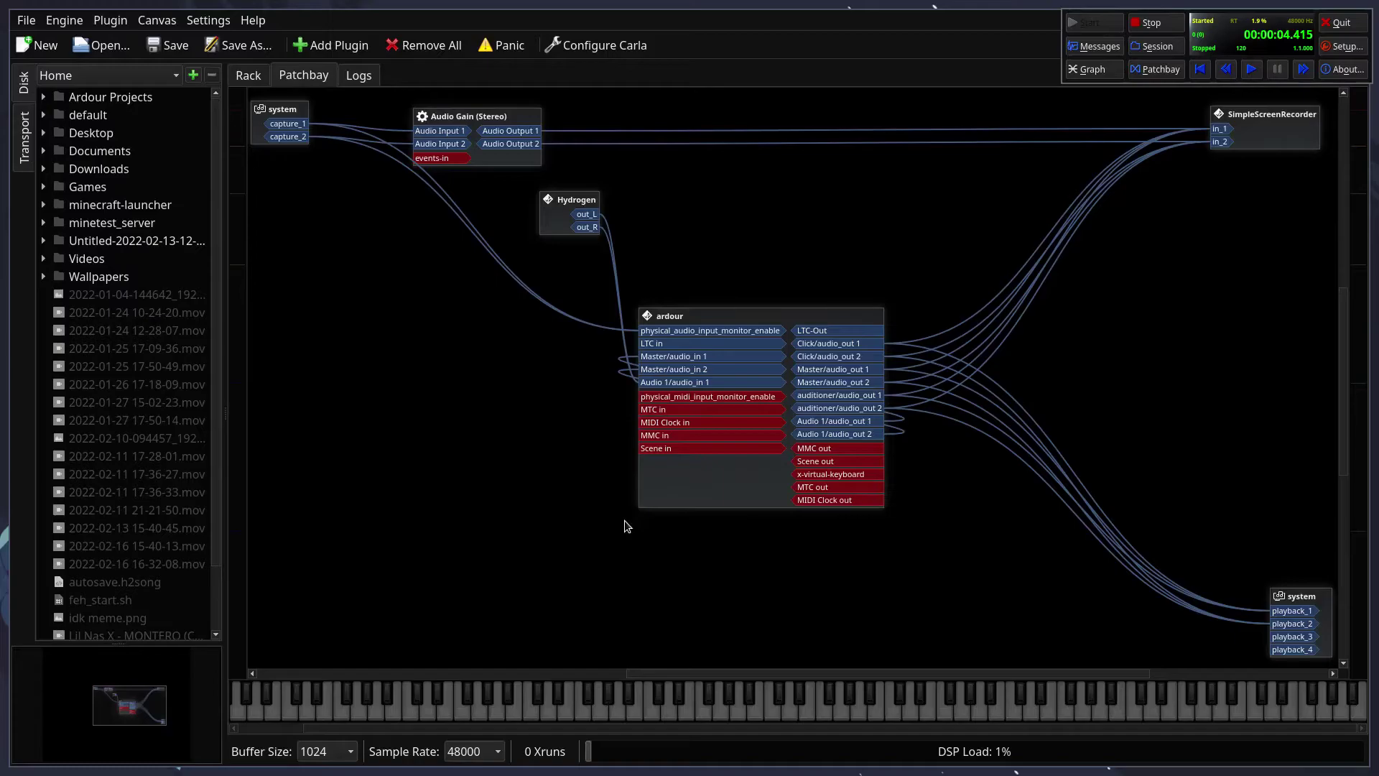
Step: Switch to Ardour, arm the Audio 1 track and start recording
{"action": "key", "text": "super+2"}
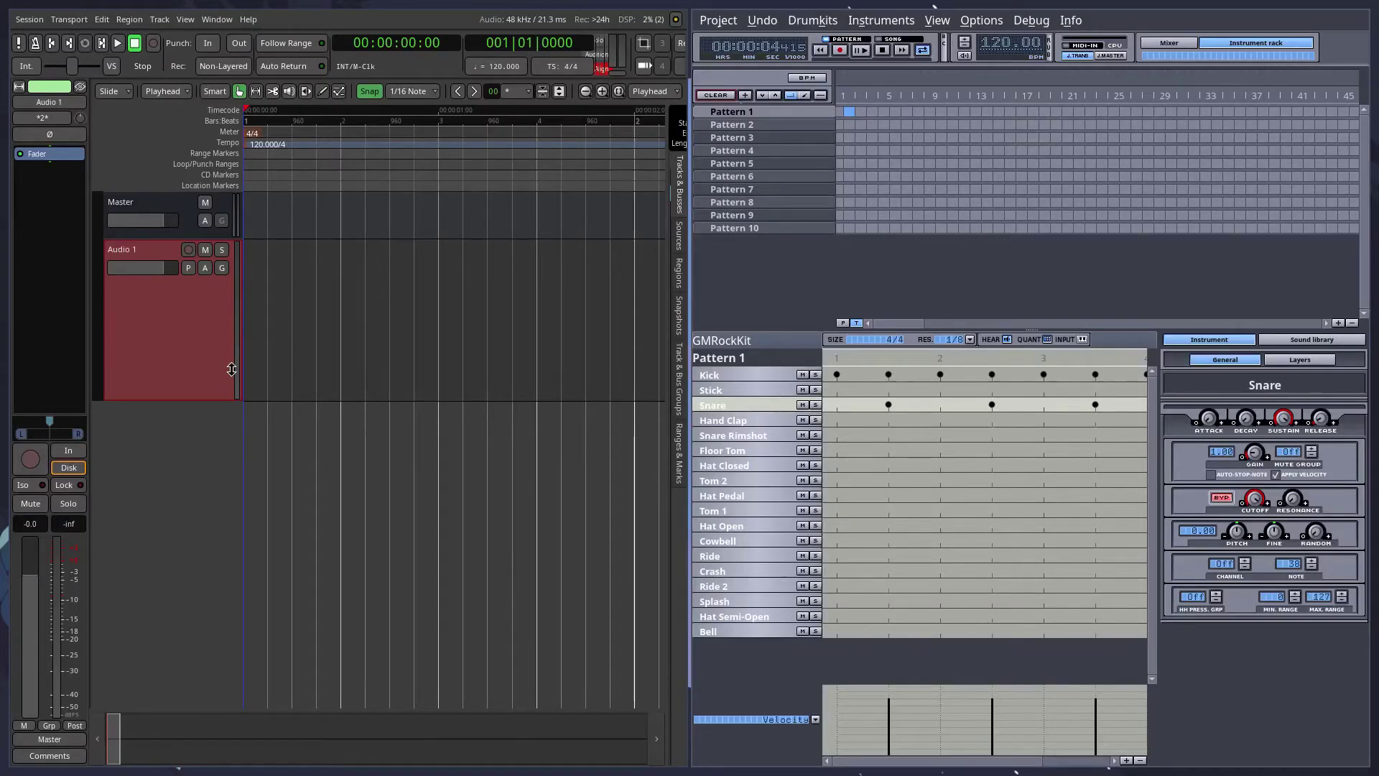
{"action": "left_click", "coordinate": [188, 249]}
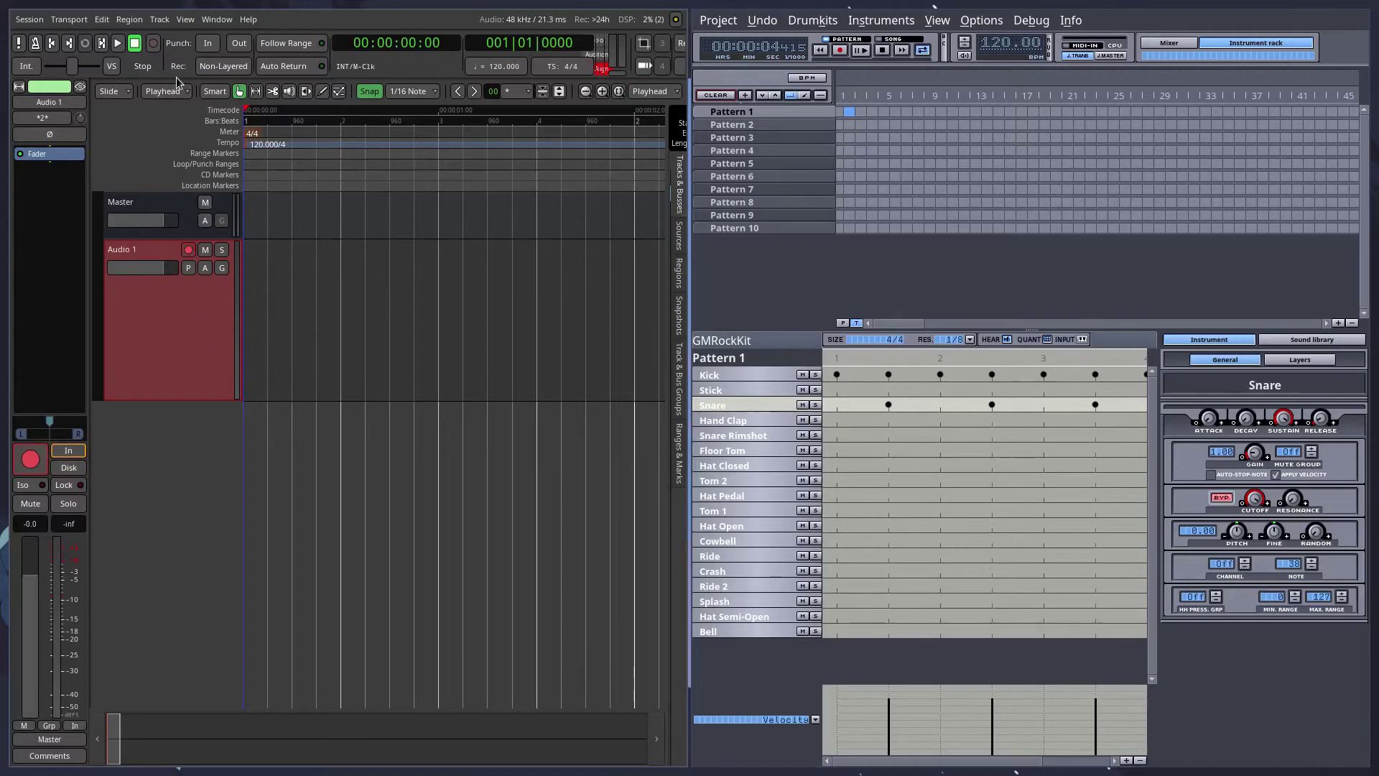
{"action": "left_click", "coordinate": [153, 43]}
{"action": "key", "text": "space"}
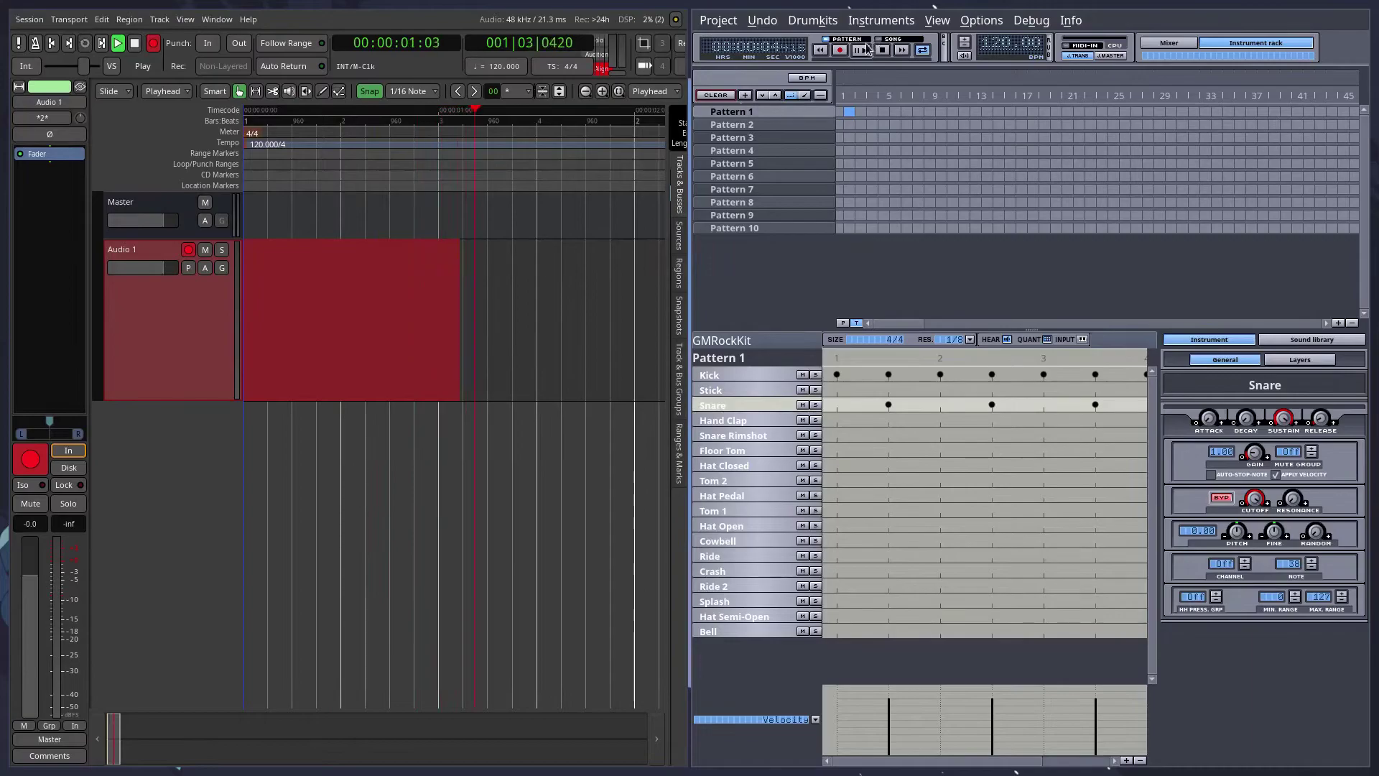
Step: Play the Hydrogen pattern into the running Ardour recording for a few bars, and stop both Hydrogen and Ardour
{"action": "left_click", "coordinate": [861, 49]}
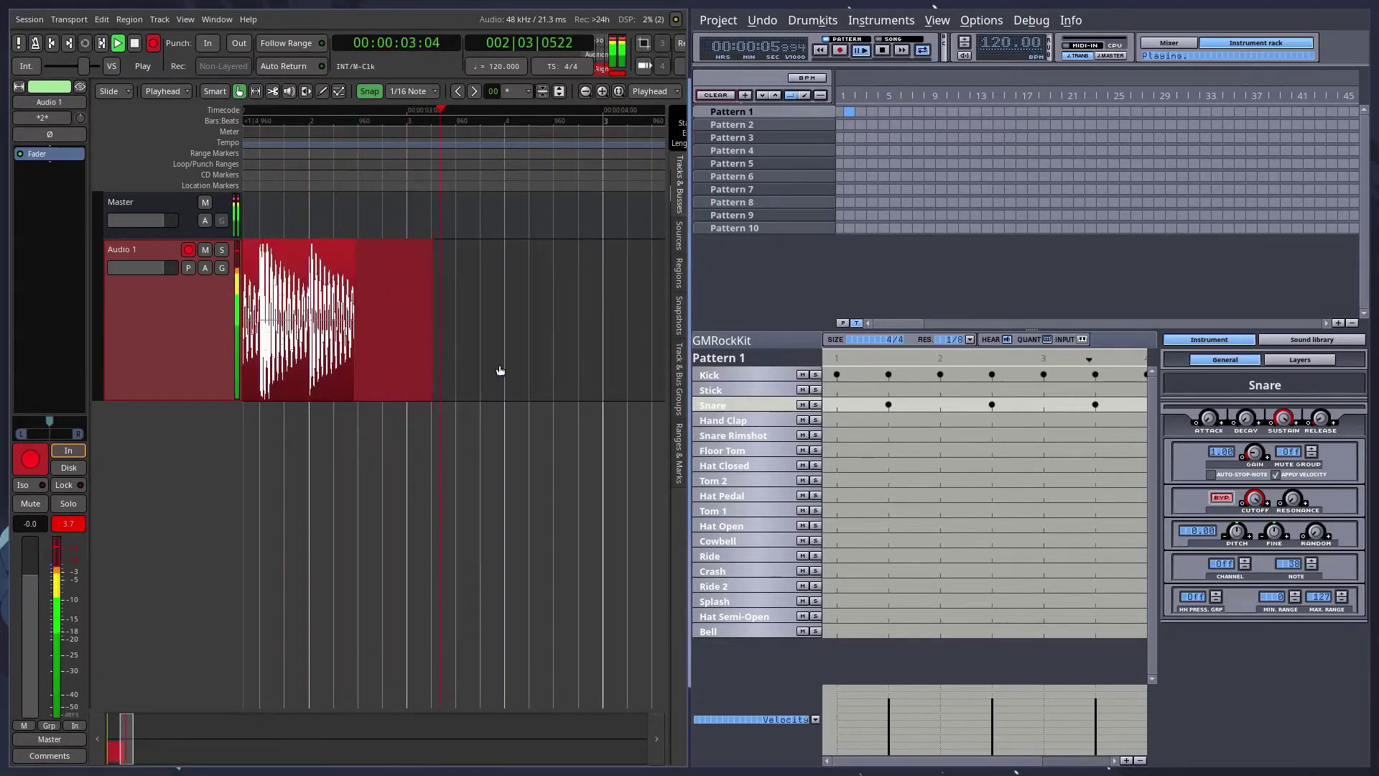
{"action": "scroll", "coordinate": [498, 365], "scroll_direction": "down", "scroll_amount": 5}
{"action": "scroll", "coordinate": [498, 365], "scroll_direction": "up", "scroll_amount": 1}
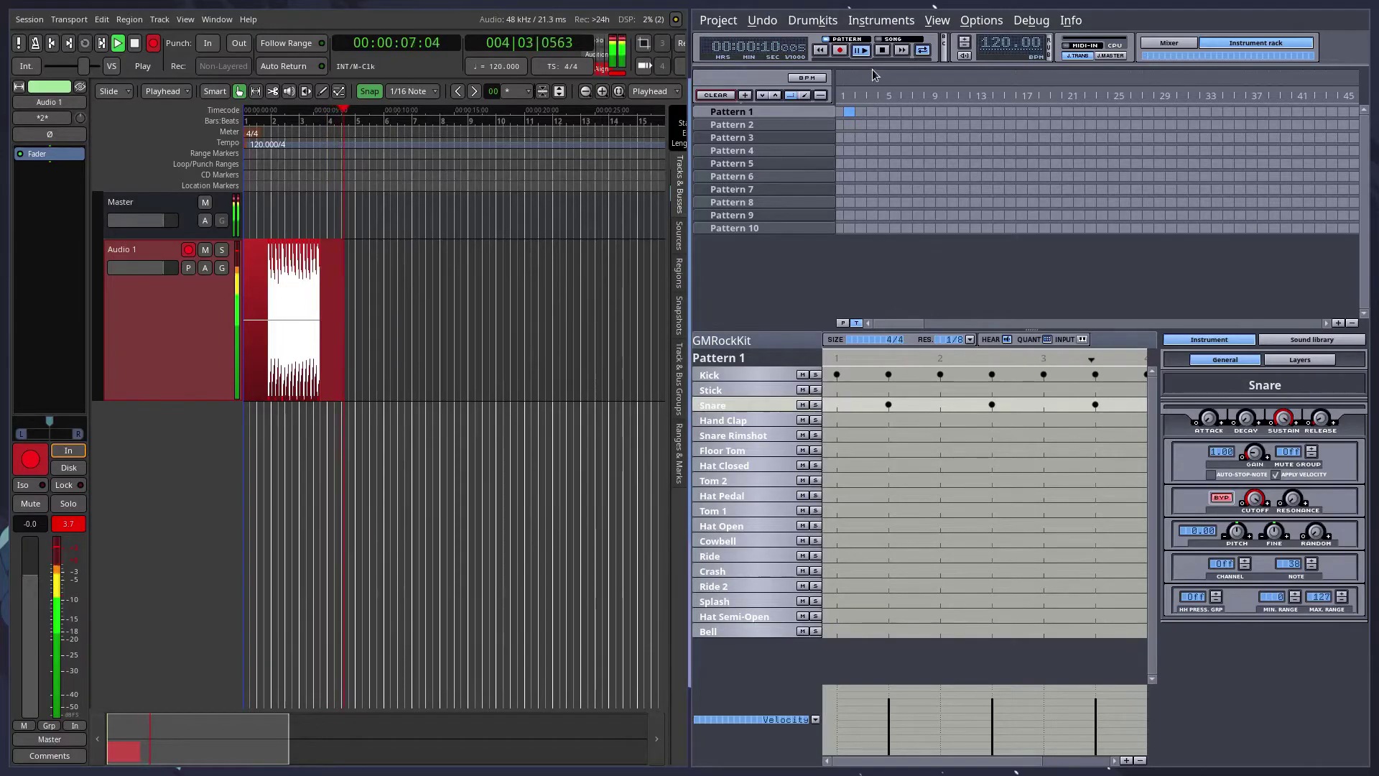
{"action": "left_click", "coordinate": [861, 49]}
{"action": "key", "text": "space"}
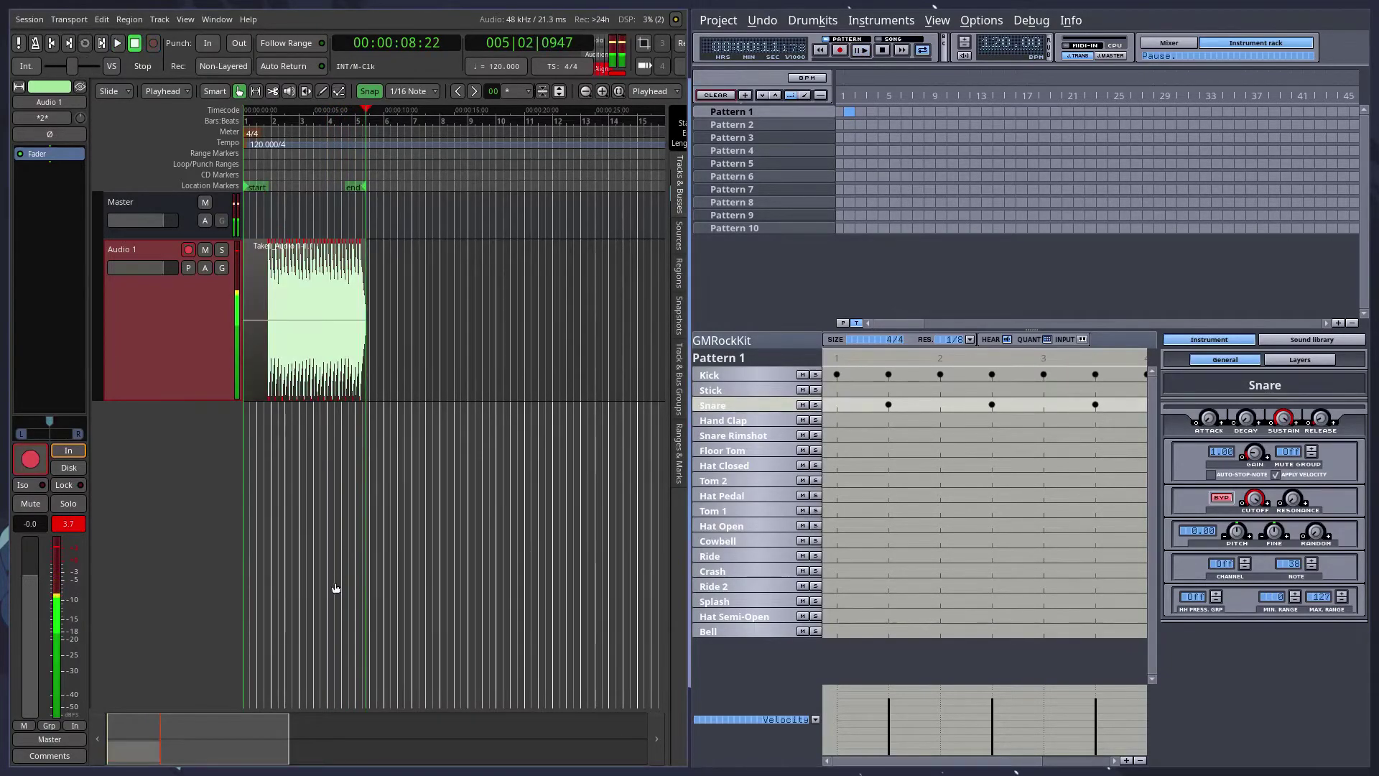
Step: Move Ardour's playhead back near the start of the take and play it, checking the screen recorder's audio level meanwhile
{"action": "scroll", "coordinate": [348, 338], "scroll_direction": "up", "scroll_amount": 1}
{"action": "scroll", "coordinate": [348, 338], "scroll_direction": "up", "scroll_amount": 1}
{"action": "scroll", "coordinate": [348, 338], "scroll_direction": "down", "scroll_amount": 1}
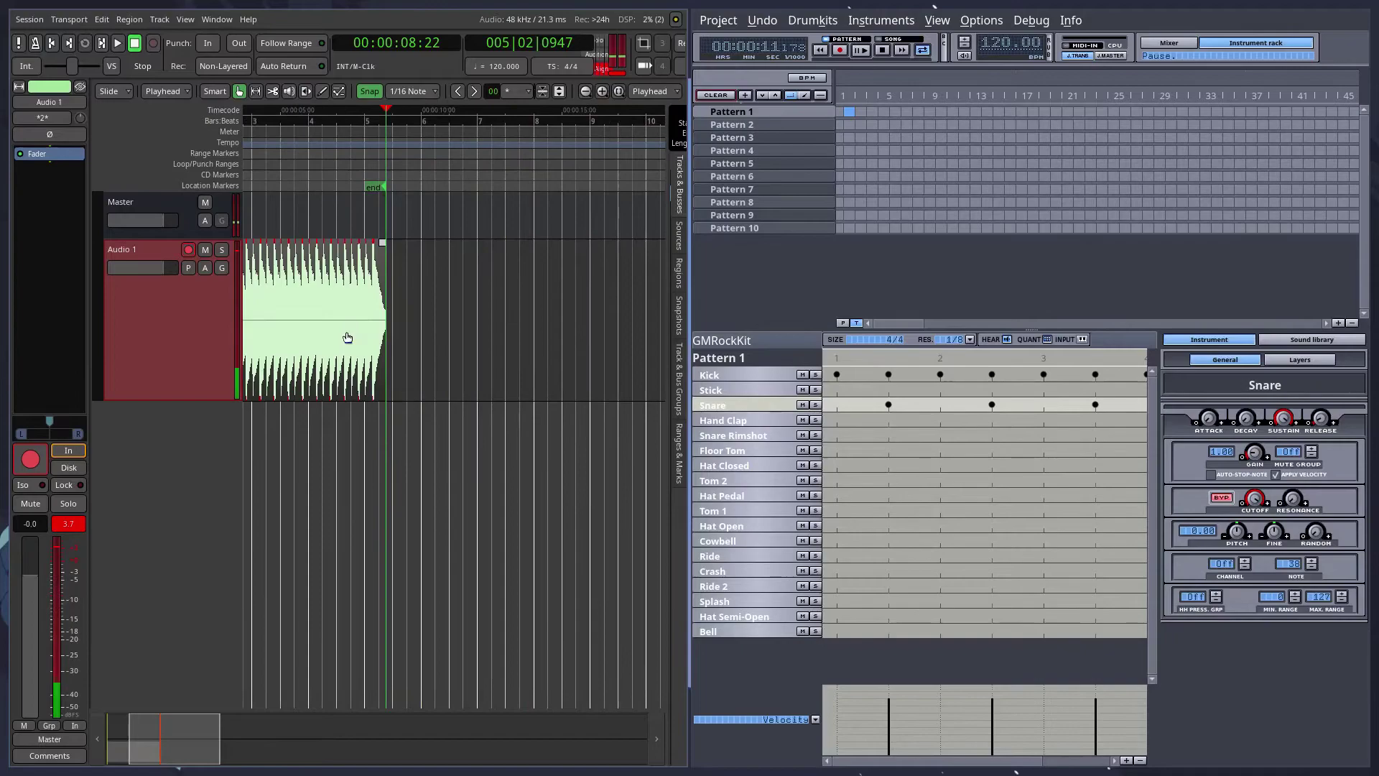
{"action": "left_click_drag", "start_coordinate": [386, 111], "coordinate": [287, 188]}
{"action": "key", "text": "space"}
{"action": "key", "text": "super+1"}
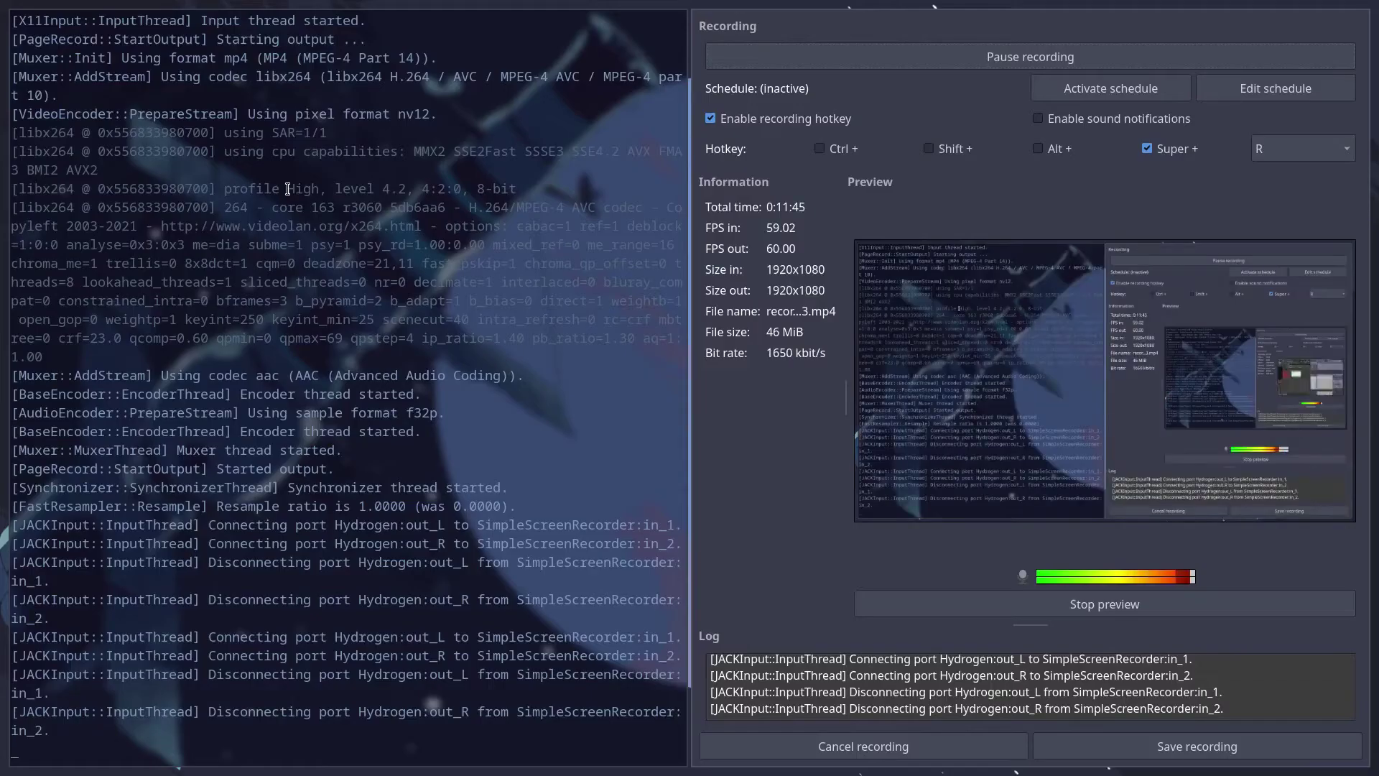
{"action": "key", "text": "super+1"}
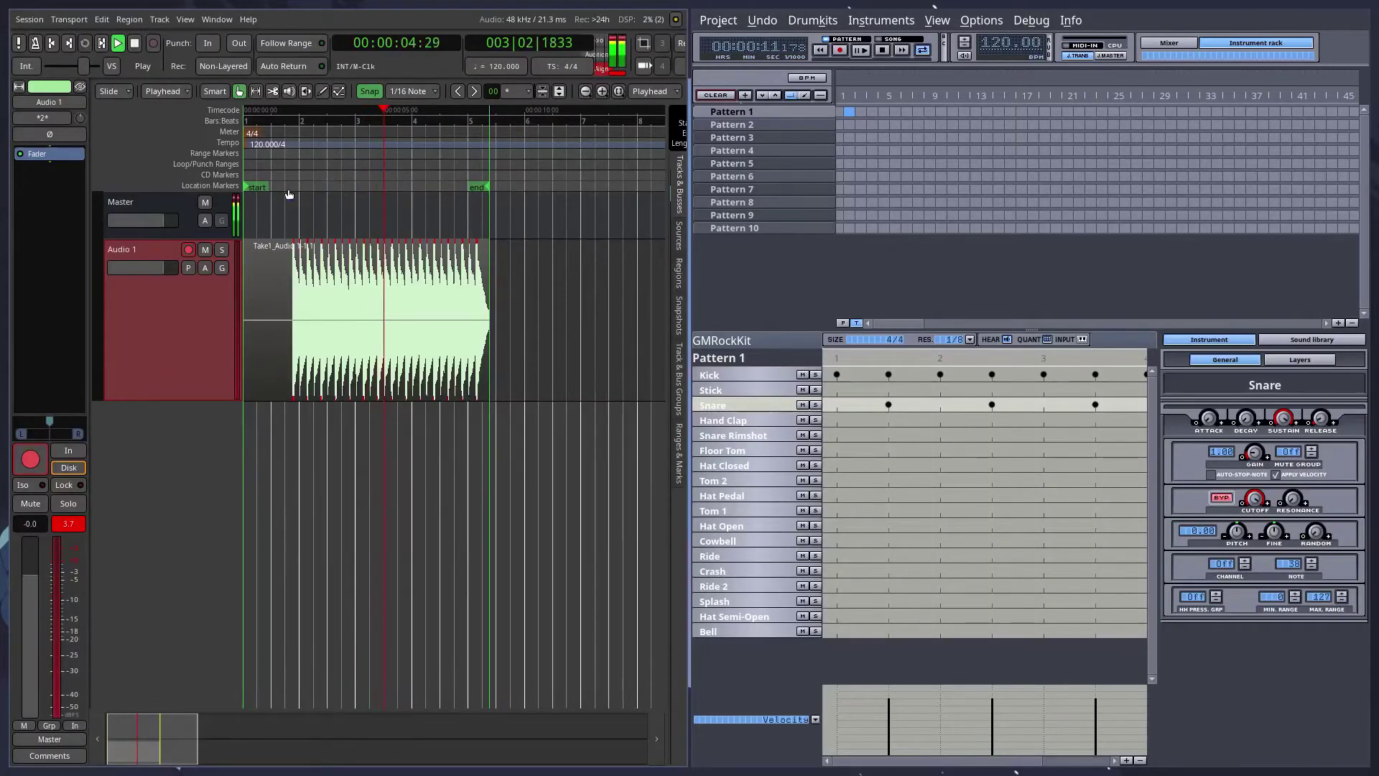
{"action": "key", "text": "space"}
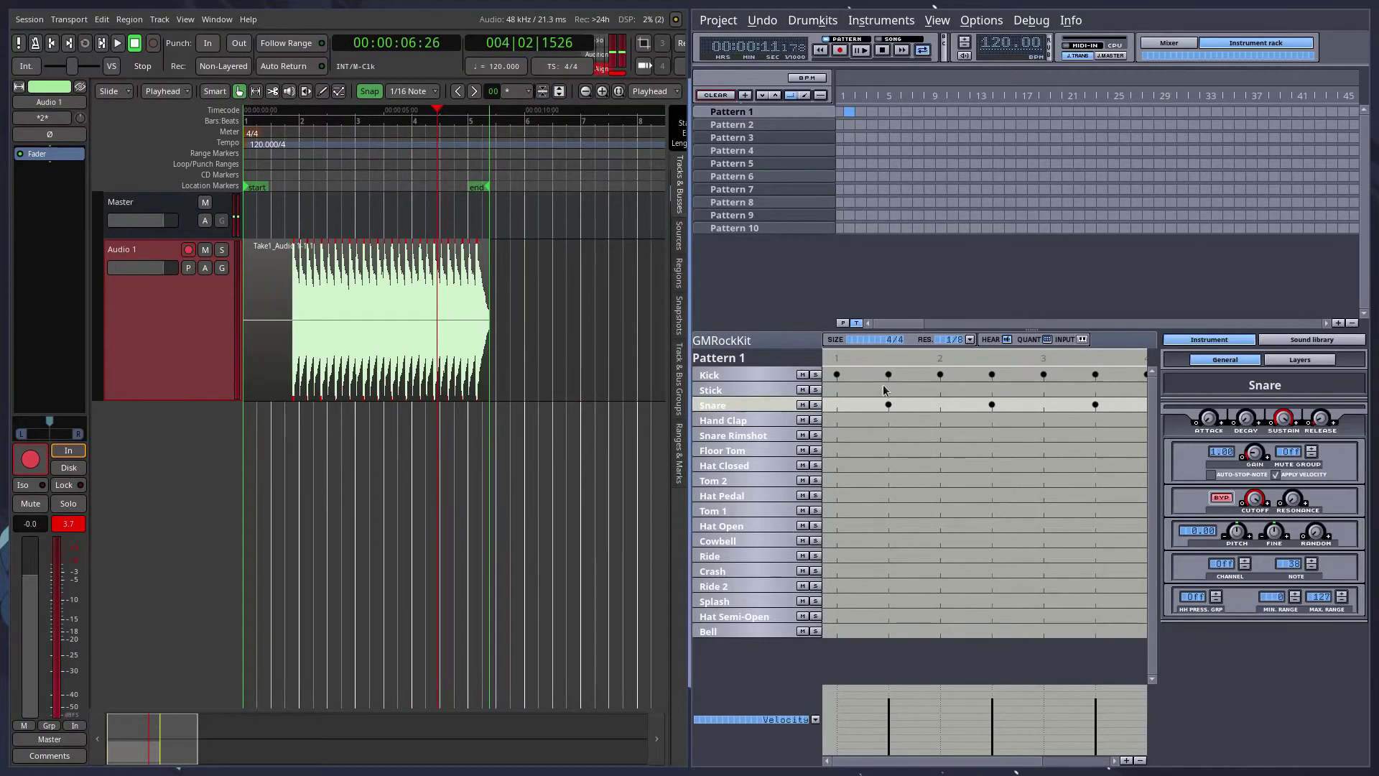
Step: Return to Carla's patchbay, place the Hydrogen node below and left of ardour, and shift the floating JACK control window slightly left
{"action": "key", "text": "super+2"}
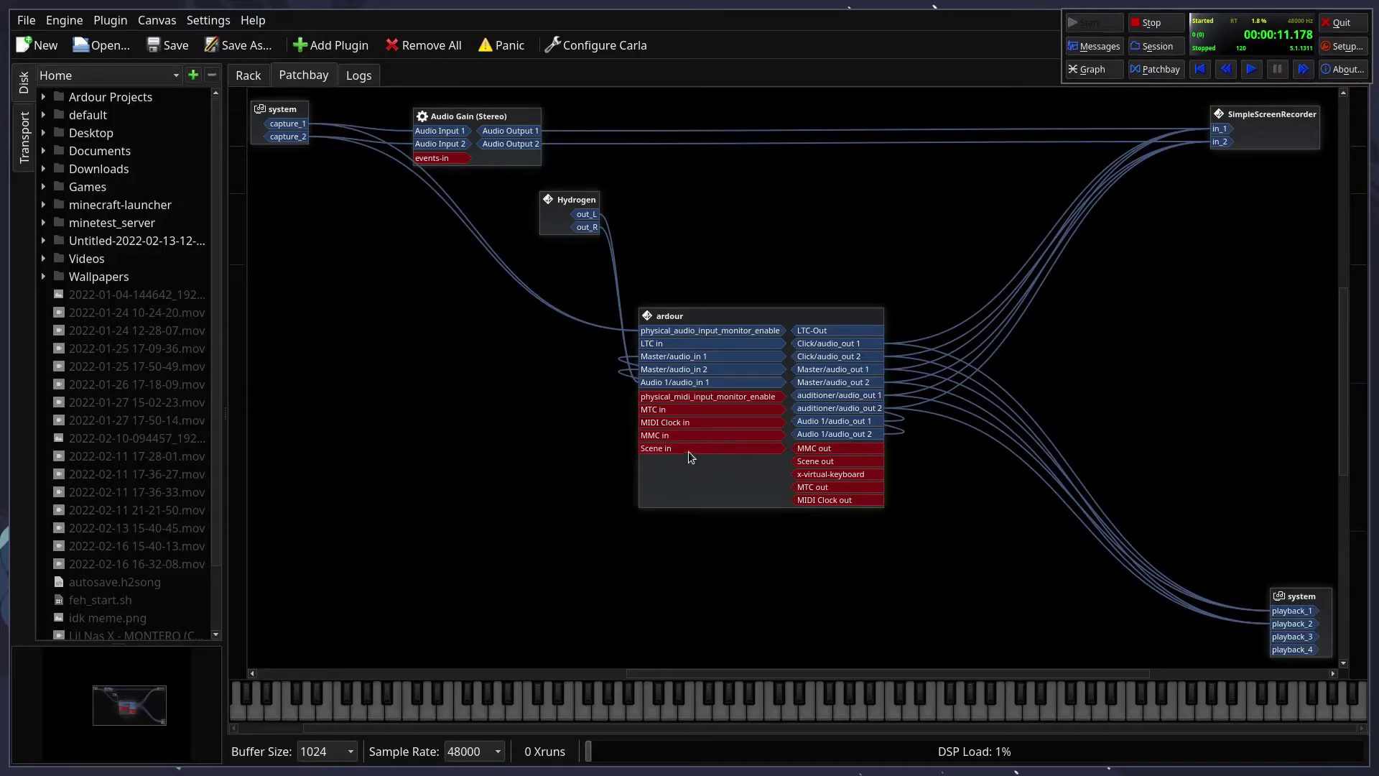
{"action": "left_click_drag", "start_coordinate": [578, 224], "coordinate": [431, 499]}
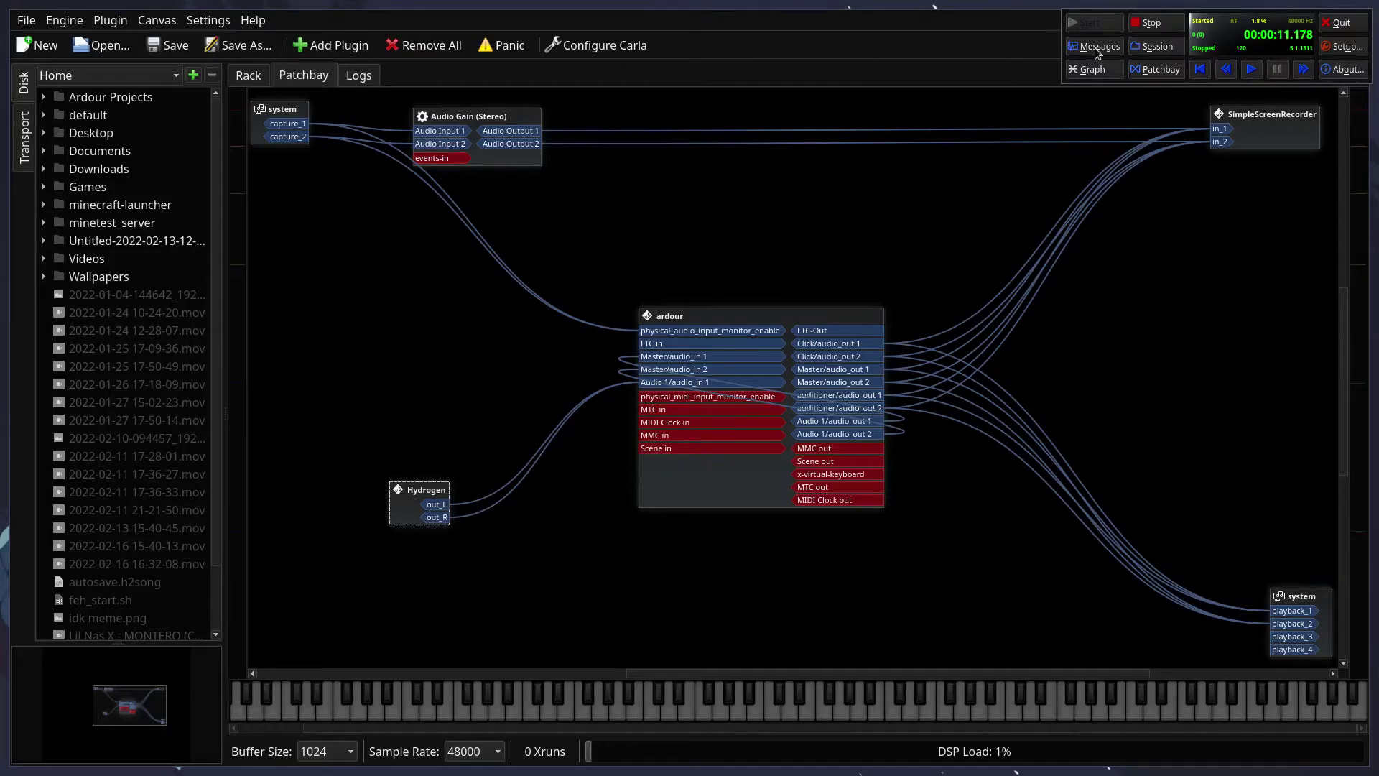
{"action": "mouse_move", "coordinate": [1136, 41]}
{"action": "left_mouse_down"}
{"action": "mouse_move", "coordinate": [939, 233]}
{"action": "mouse_move", "coordinate": [977, 81]}
{"action": "mouse_move", "coordinate": [1107, 32]}
{"action": "mouse_move", "coordinate": [1127, 42]}
{"action": "left_mouse_up"}
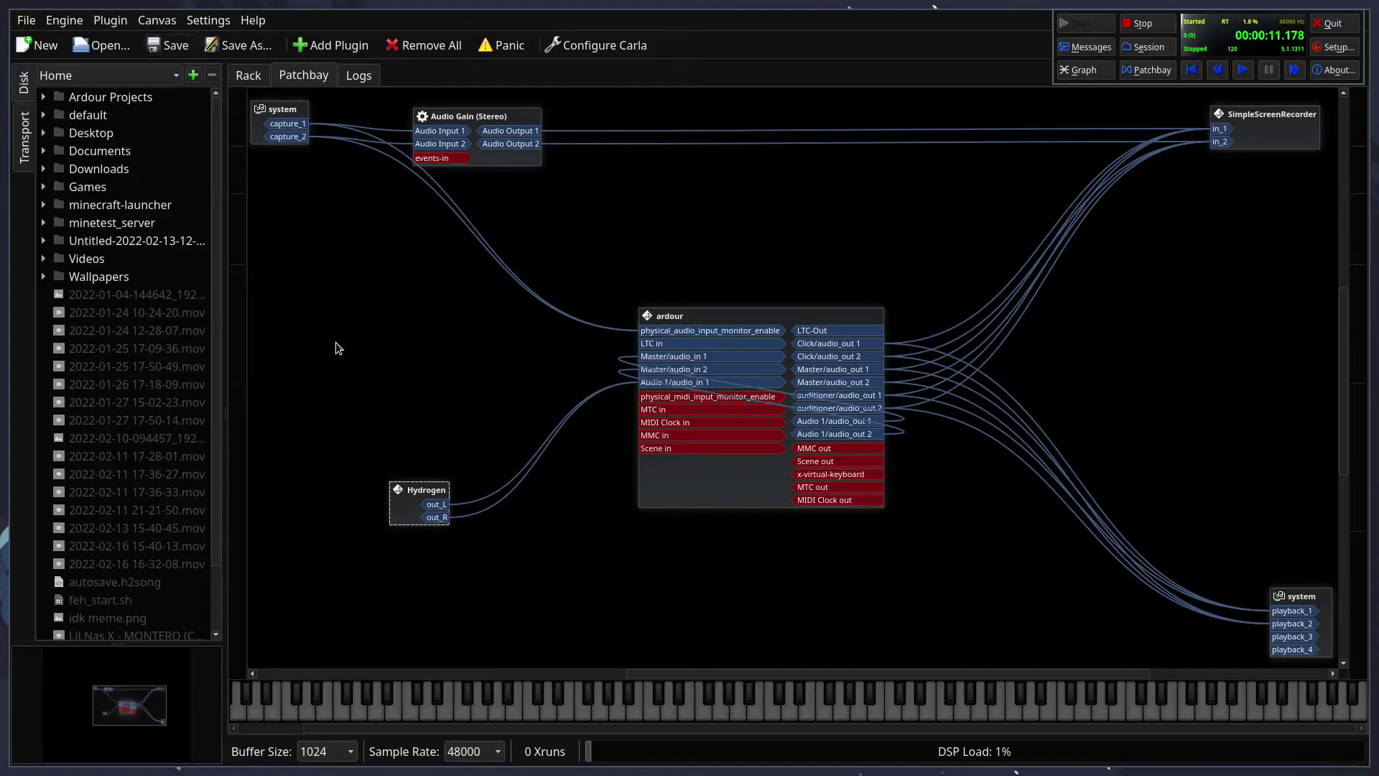
Step: Examine the routing from Hydrogen's outputs into ardour's Audio 1/audio_in 1 up close
{"action": "scroll", "coordinate": [335, 343], "scroll_direction": "up", "scroll_amount": 5}
{"action": "scroll", "coordinate": [336, 343], "scroll_direction": "down", "scroll_amount": 6}
{"action": "scroll", "coordinate": [335, 342], "scroll_direction": "up", "scroll_amount": 1}
{"action": "scroll", "coordinate": [335, 342], "scroll_direction": "up", "scroll_amount": 3}
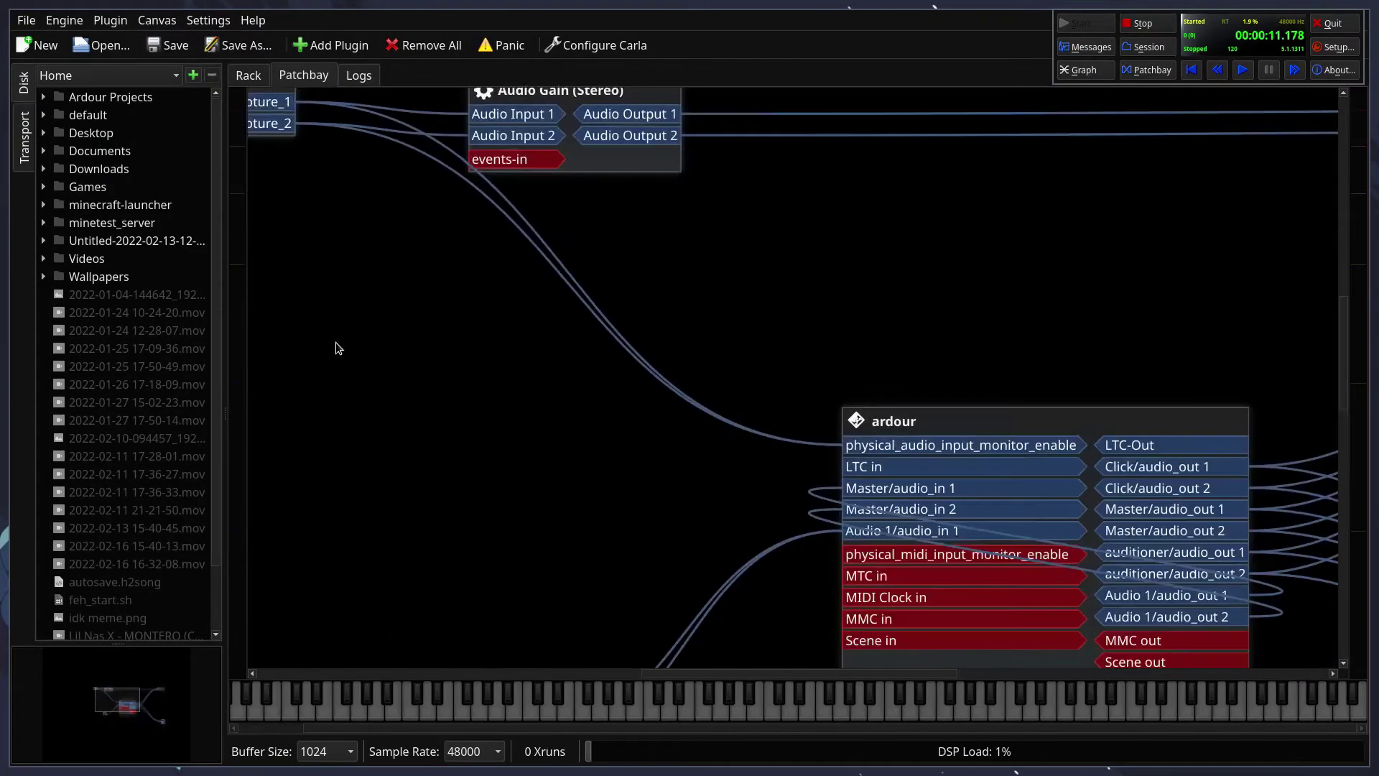
{"action": "scroll", "coordinate": [335, 343], "scroll_direction": "down", "scroll_amount": 1}
{"action": "scroll", "coordinate": [335, 343], "scroll_direction": "up", "scroll_amount": 5}
{"action": "scroll", "coordinate": [335, 343], "scroll_direction": "down", "scroll_amount": 3}
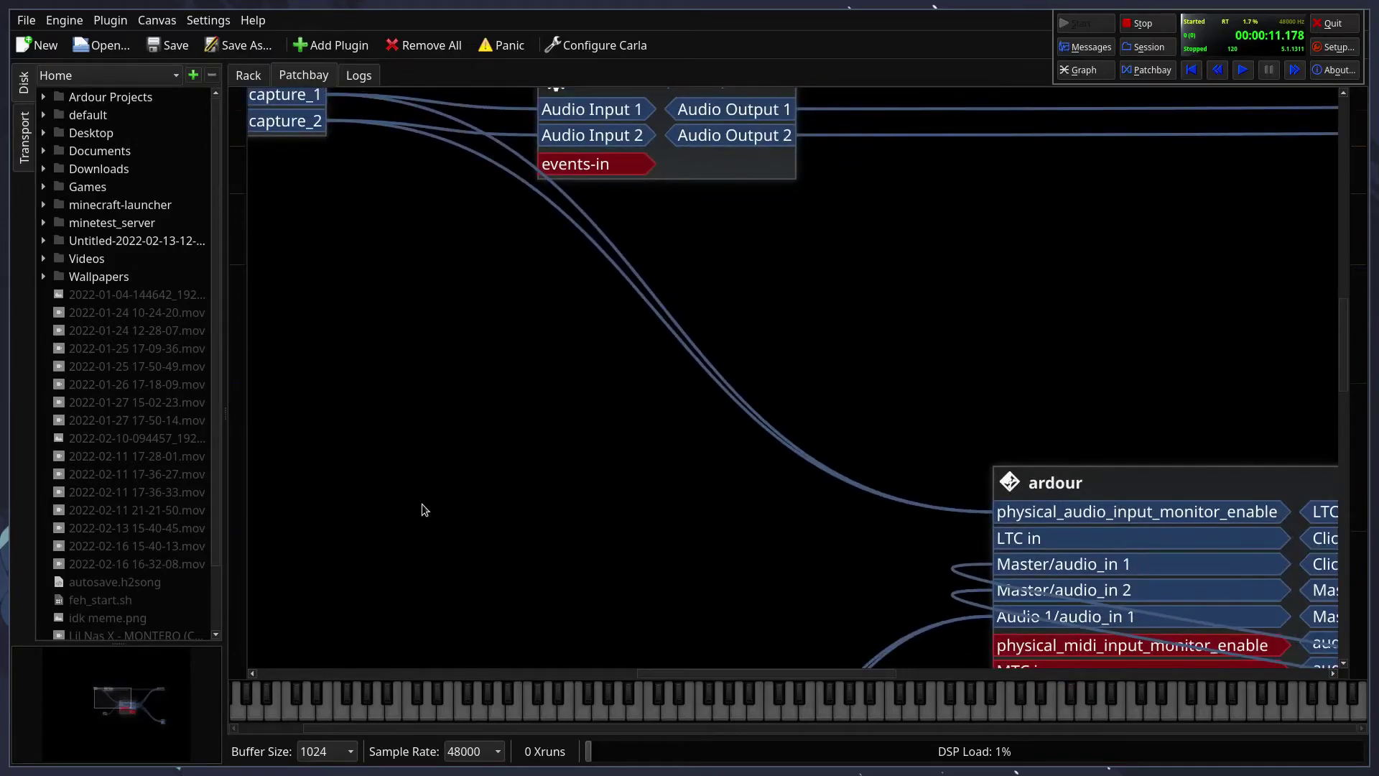
{"action": "scroll", "coordinate": [422, 504], "scroll_direction": "up", "scroll_amount": 8}
{"action": "scroll", "coordinate": [421, 504], "scroll_direction": "down", "scroll_amount": 7}
{"action": "scroll", "coordinate": [421, 503], "scroll_direction": "down", "scroll_amount": 6}
{"action": "scroll", "coordinate": [421, 502], "scroll_direction": "left", "scroll_amount": 3}
{"action": "scroll", "coordinate": [421, 503], "scroll_direction": "right", "scroll_amount": 5}
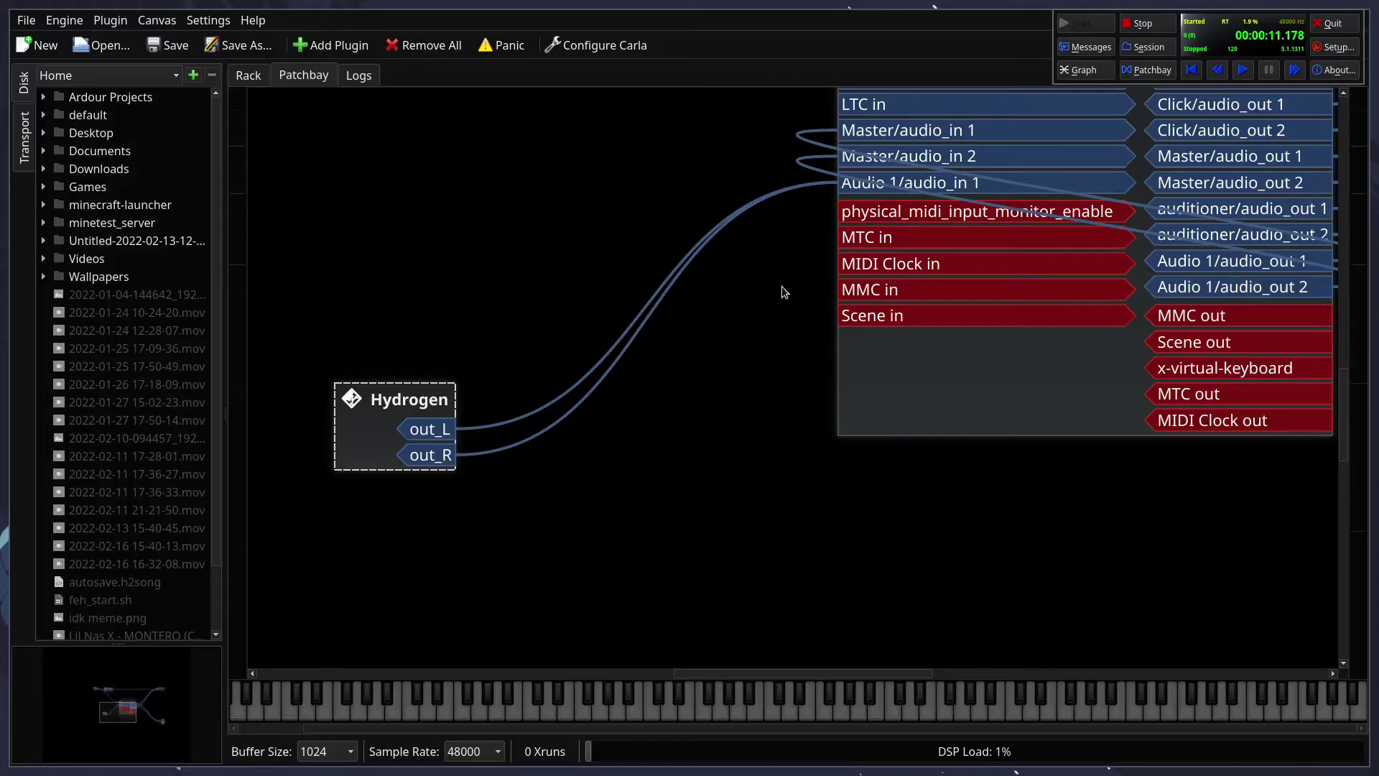
Step: Move the Hydrogen node up closer to ardour, glance at Ardour's recorded take, and return to view the whole patchbay
{"action": "left_click_drag", "start_coordinate": [444, 410], "coordinate": [474, 293]}
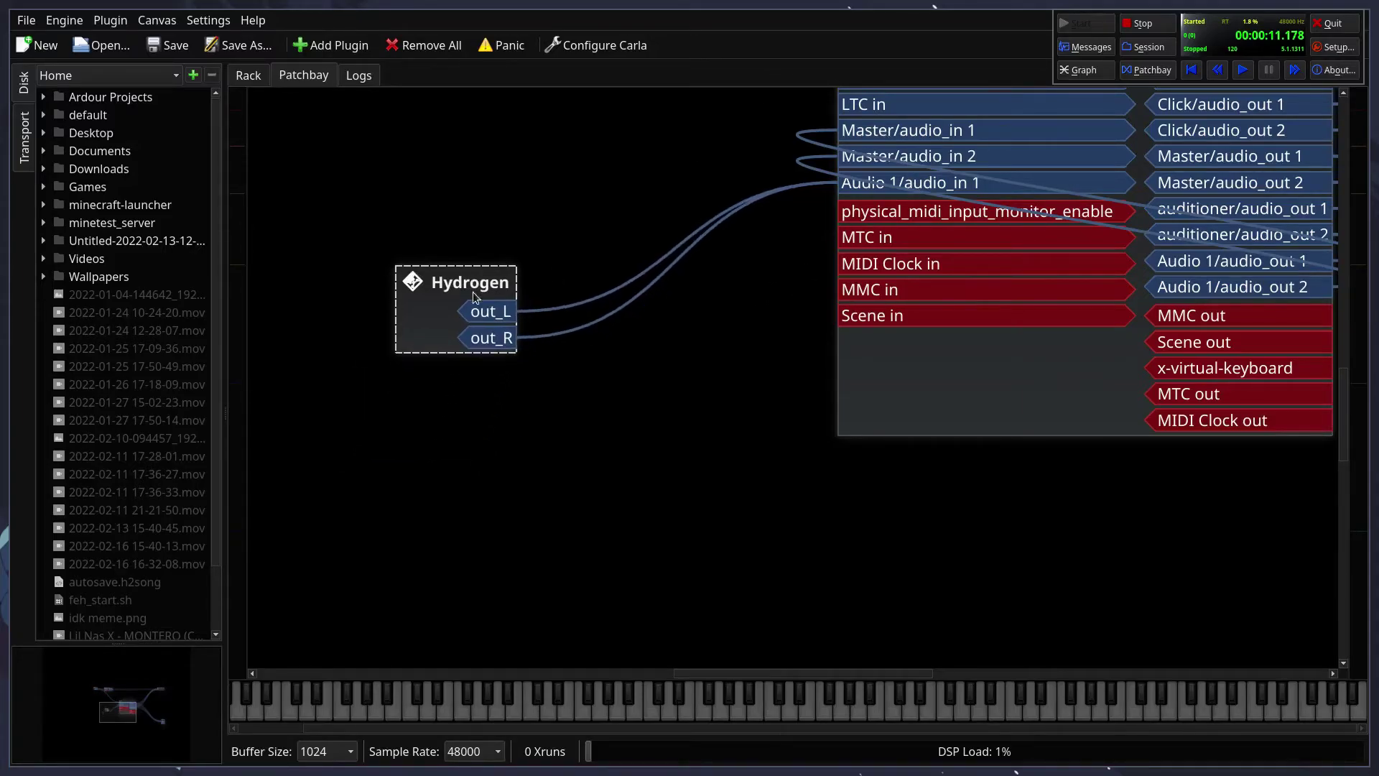
{"action": "key", "text": "super+1"}
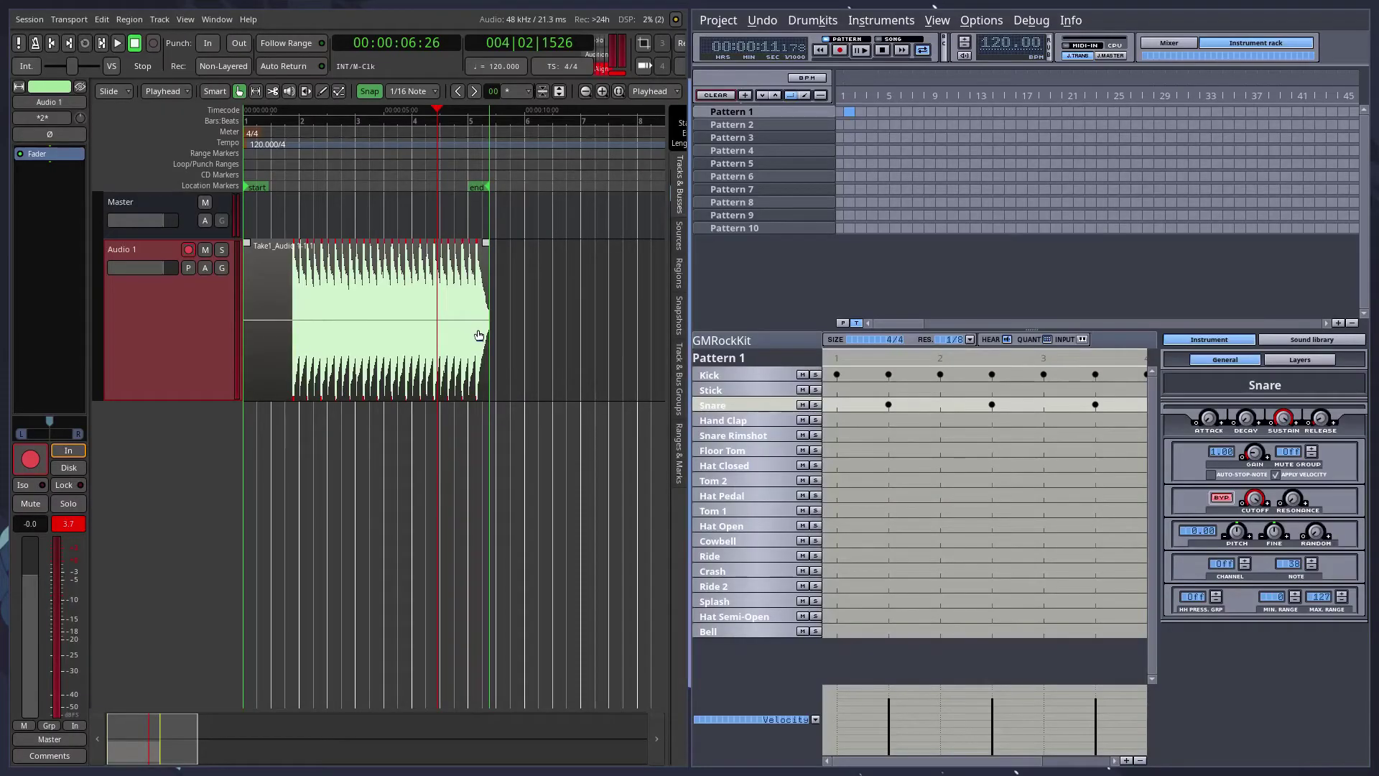
{"action": "key", "text": "super+1"}
{"action": "scroll", "coordinate": [479, 336], "scroll_direction": "down", "scroll_amount": 5}
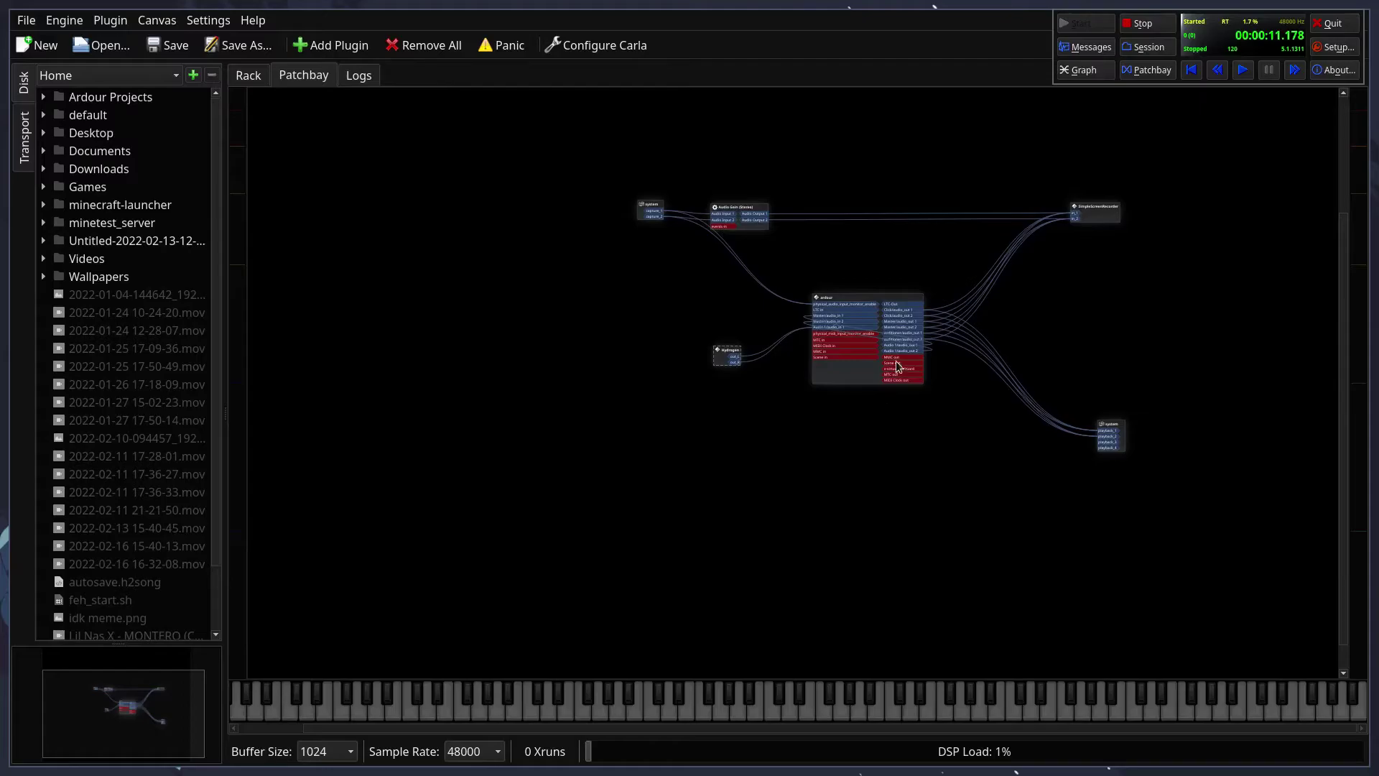
Step: Move the Hydrogen node up and further away from ardour, placing it below the Audio Gain (Stereo) node
{"action": "scroll", "coordinate": [896, 361], "scroll_direction": "up", "scroll_amount": 4}
{"action": "scroll", "coordinate": [895, 361], "scroll_direction": "down", "scroll_amount": 2}
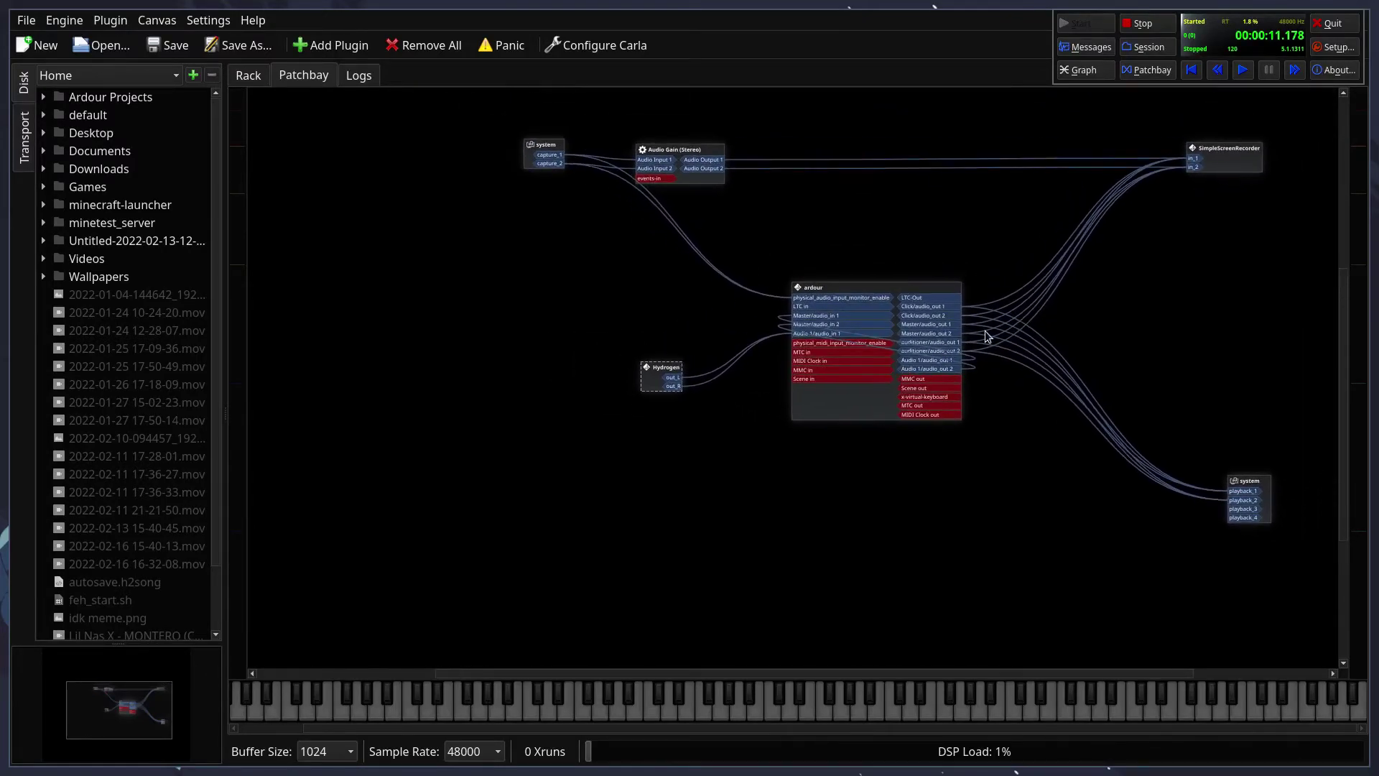
{"action": "scroll", "coordinate": [984, 331], "scroll_direction": "left", "scroll_amount": 2}
{"action": "scroll", "coordinate": [985, 330], "scroll_direction": "right", "scroll_amount": 3}
{"action": "scroll", "coordinate": [988, 336], "scroll_direction": "left", "scroll_amount": 2}
{"action": "scroll", "coordinate": [842, 343], "scroll_direction": "up", "scroll_amount": 3}
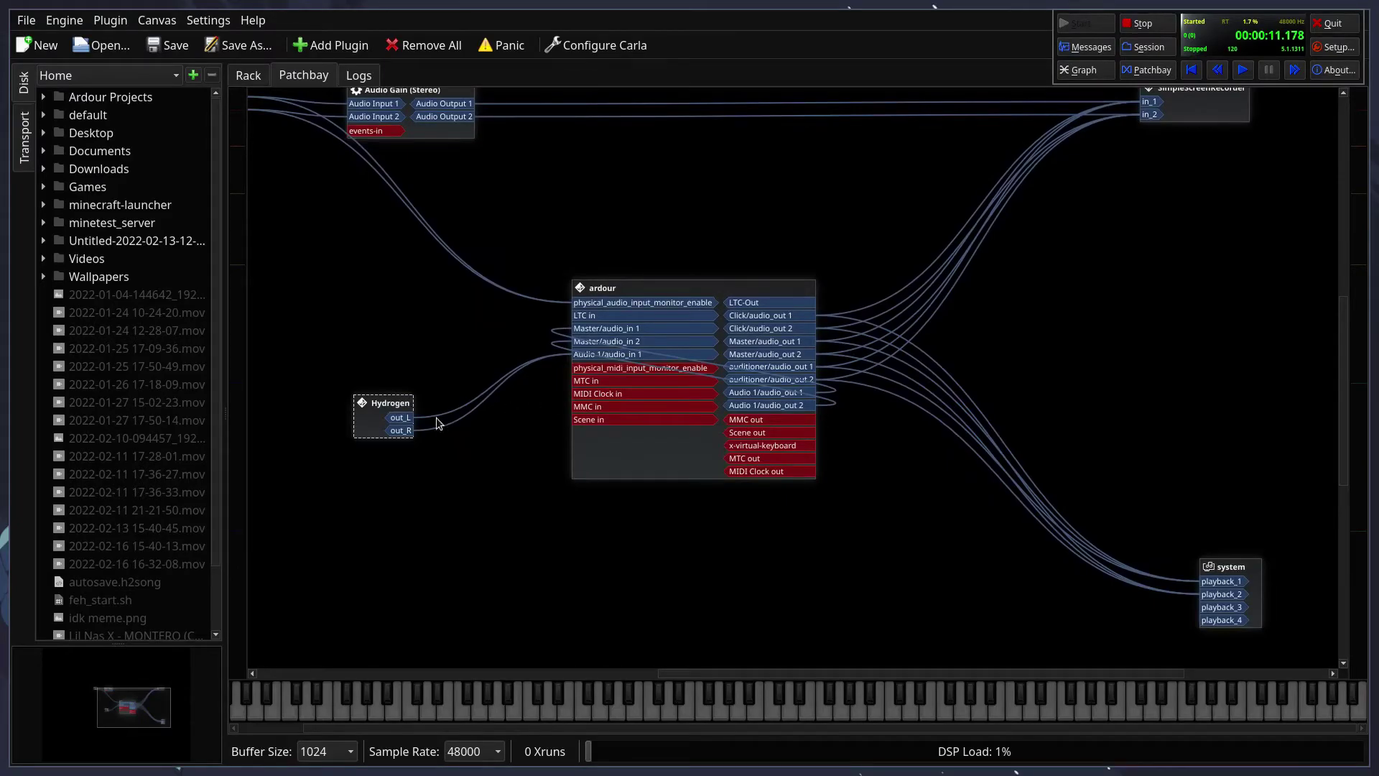
{"action": "left_click_drag", "start_coordinate": [409, 404], "coordinate": [317, 267]}
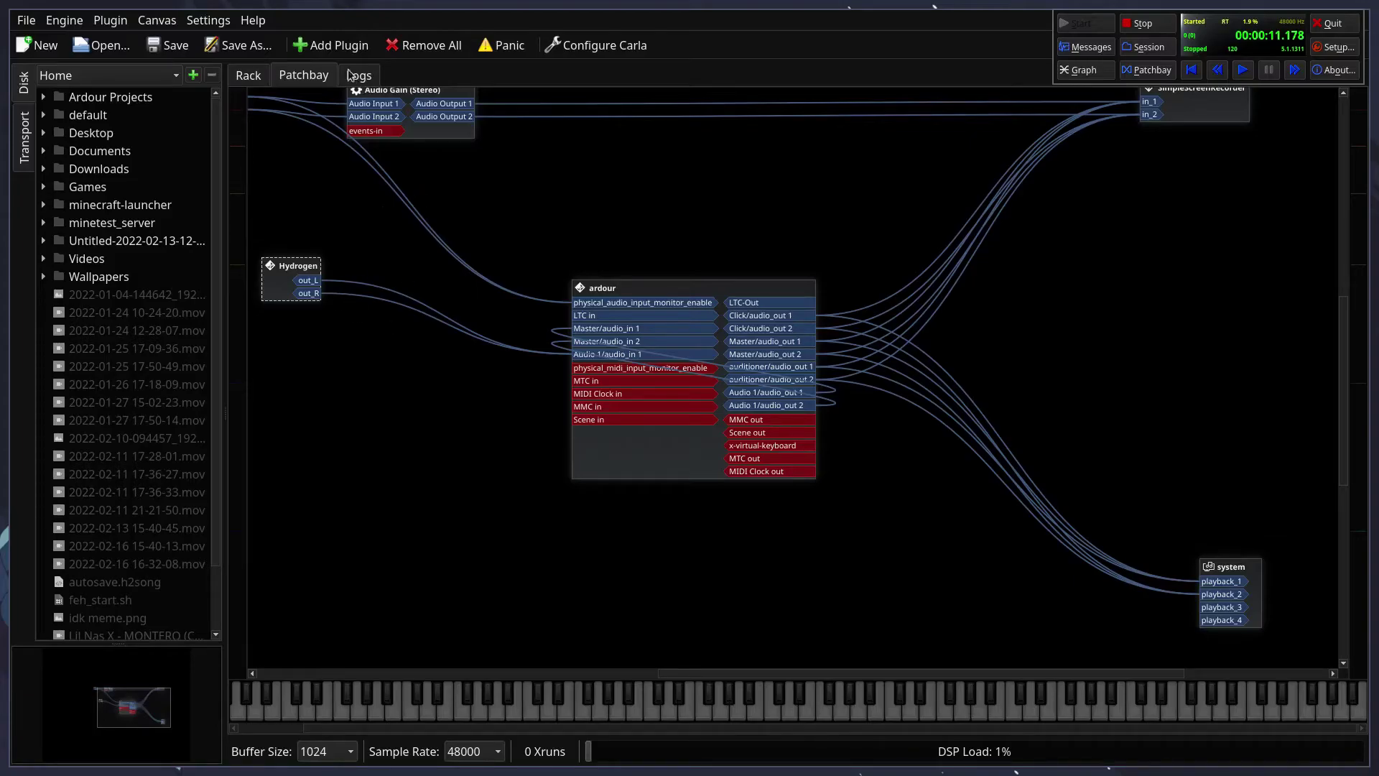
Step: Examine the patchbay connections running from Hydrogen and the system captures through ardour to the recorder and playback nodes
{"action": "scroll", "coordinate": [351, 271], "scroll_direction": "left", "scroll_amount": 3}
{"action": "scroll", "coordinate": [351, 271], "scroll_direction": "up", "scroll_amount": 2}
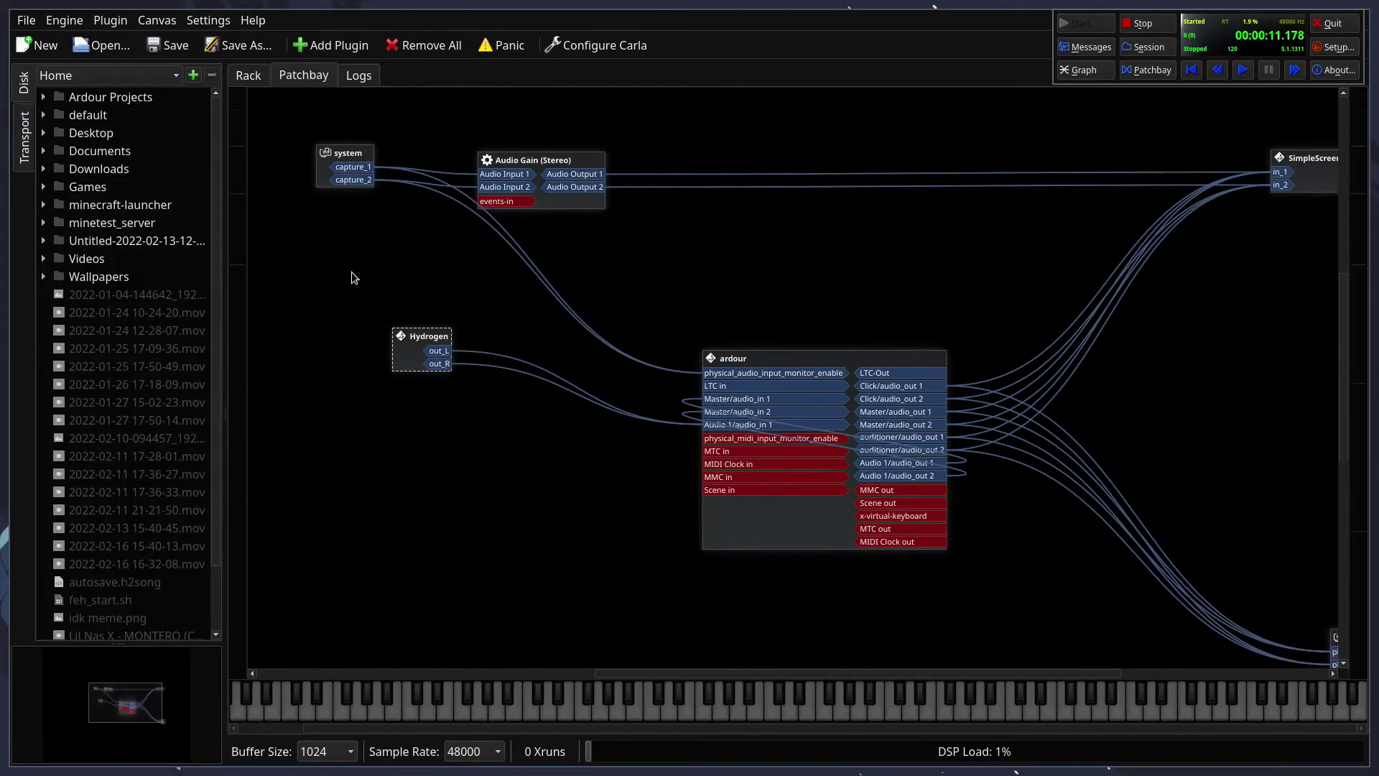
{"action": "scroll", "coordinate": [351, 272], "scroll_direction": "right", "scroll_amount": 5}
{"action": "scroll", "coordinate": [352, 271], "scroll_direction": "down", "scroll_amount": 1}
{"action": "scroll", "coordinate": [351, 271], "scroll_direction": "left", "scroll_amount": 4}
{"action": "scroll", "coordinate": [351, 277], "scroll_direction": "right", "scroll_amount": 3}
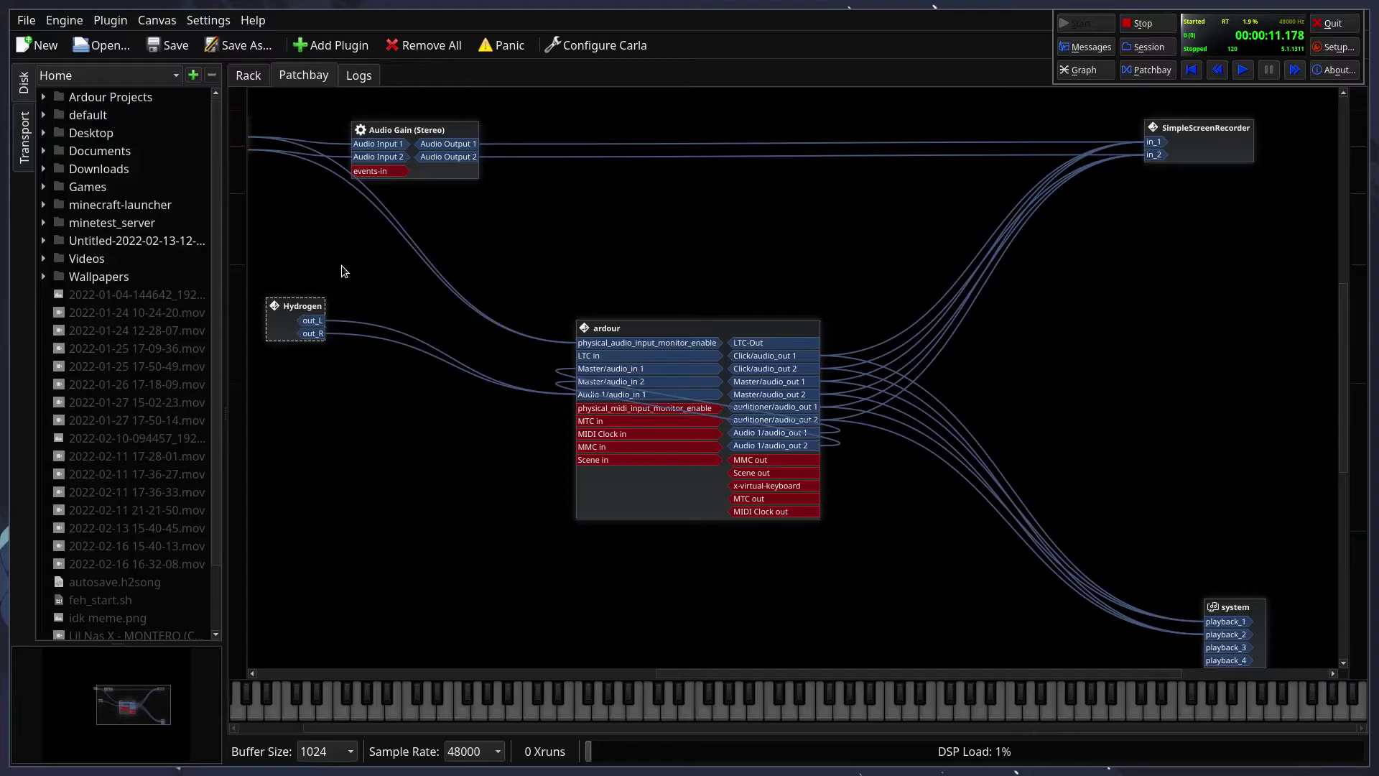
{"action": "scroll", "coordinate": [345, 271], "scroll_direction": "down", "scroll_amount": 2}
{"action": "scroll", "coordinate": [344, 272], "scroll_direction": "up", "scroll_amount": 2}
{"action": "scroll", "coordinate": [345, 272], "scroll_direction": "left", "scroll_amount": 5}
{"action": "scroll", "coordinate": [345, 272], "scroll_direction": "right", "scroll_amount": 4}
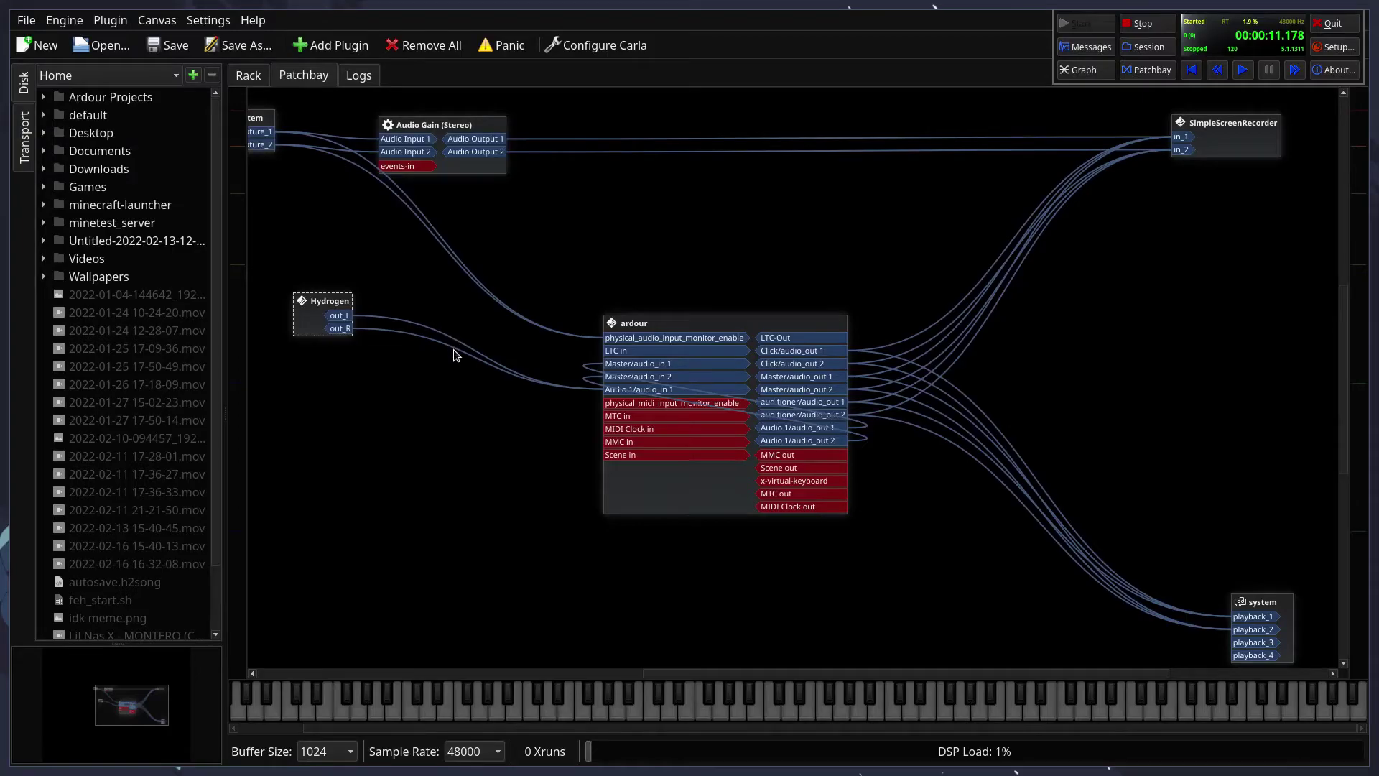
Step: Disconnect Hydrogen's out_L and out_R from ardour's Audio 1/audio_in 1
{"action": "right_click", "coordinate": [352, 327]}
{"action": "left_click", "coordinate": [346, 330]}
{"action": "right_click", "coordinate": [347, 331]}
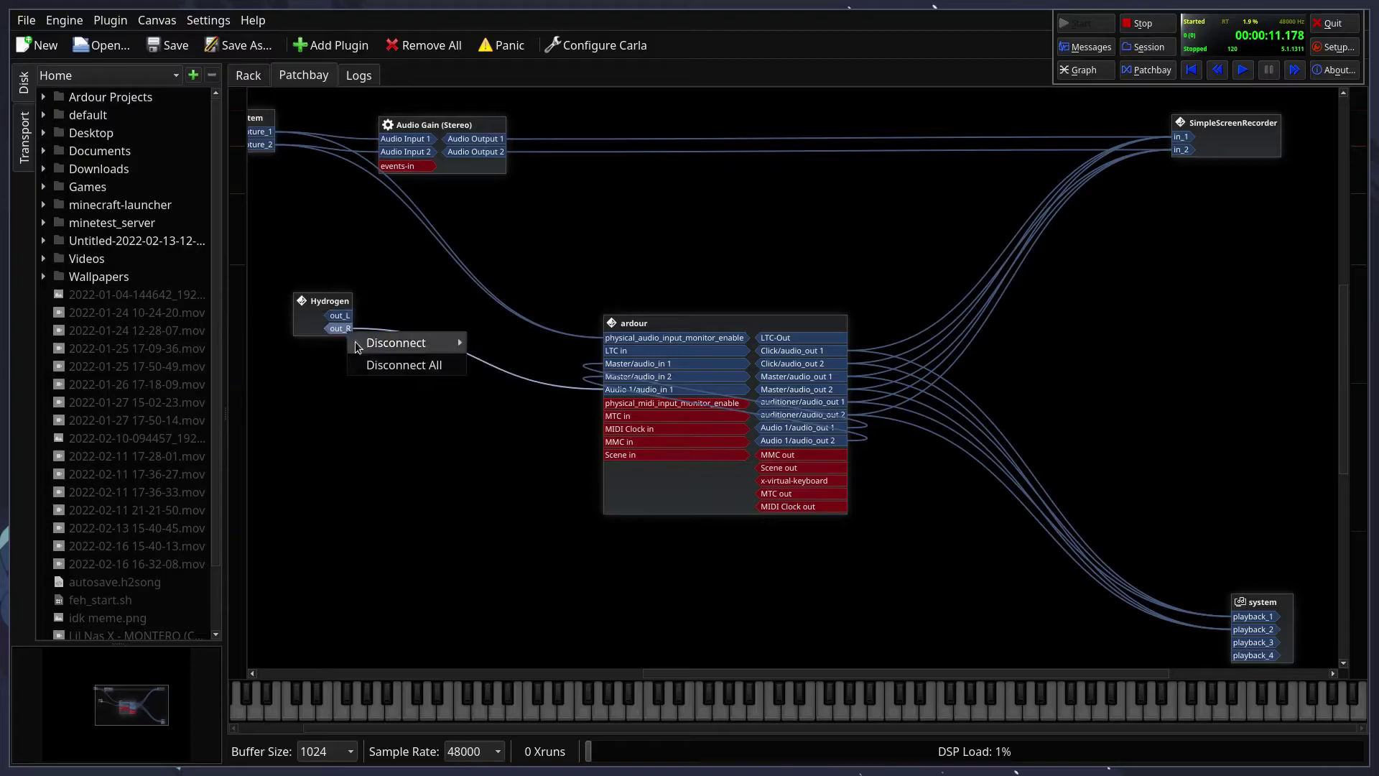
{"action": "left_click", "coordinate": [380, 364]}
Step: Open Carla's plugin browser and clear its search filter so every plugin is listed
{"action": "left_click", "coordinate": [332, 45]}
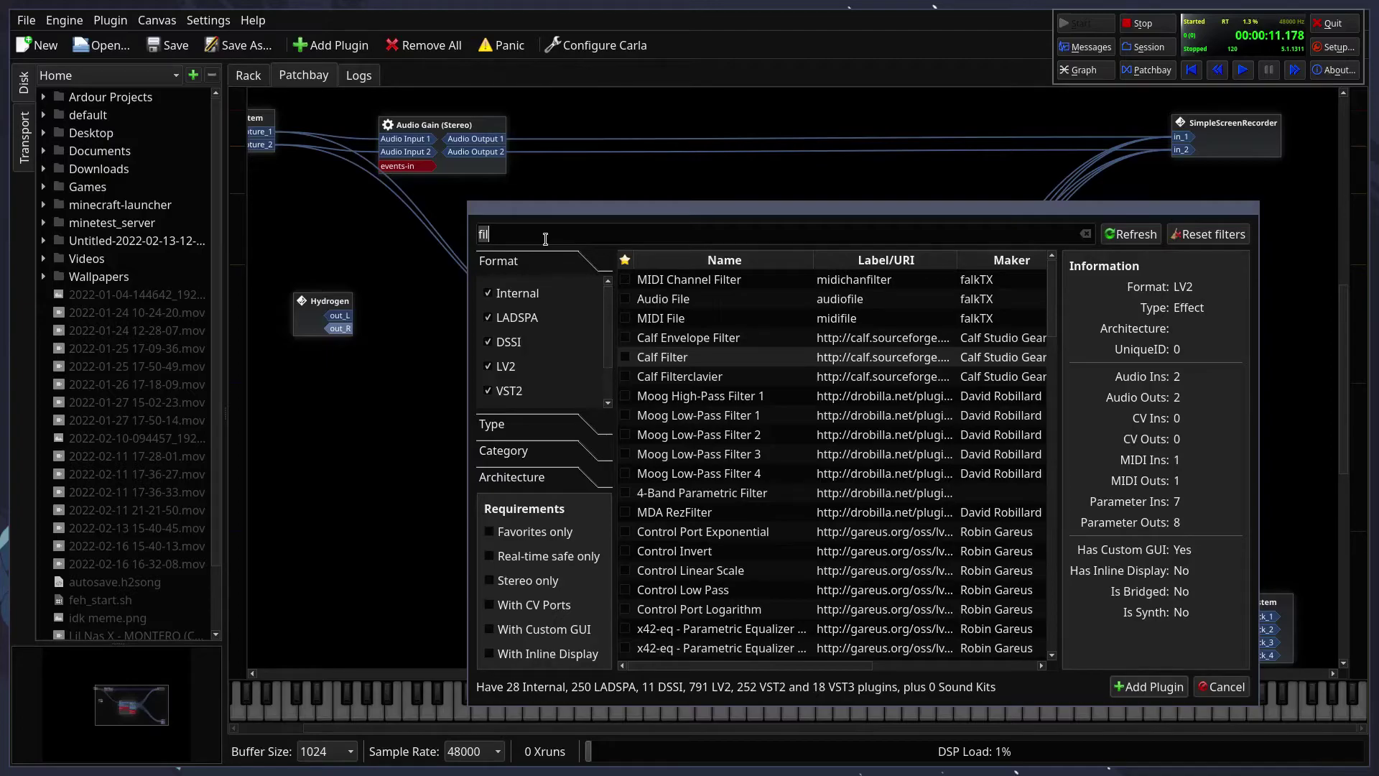
{"action": "type", "text": "adasda"}
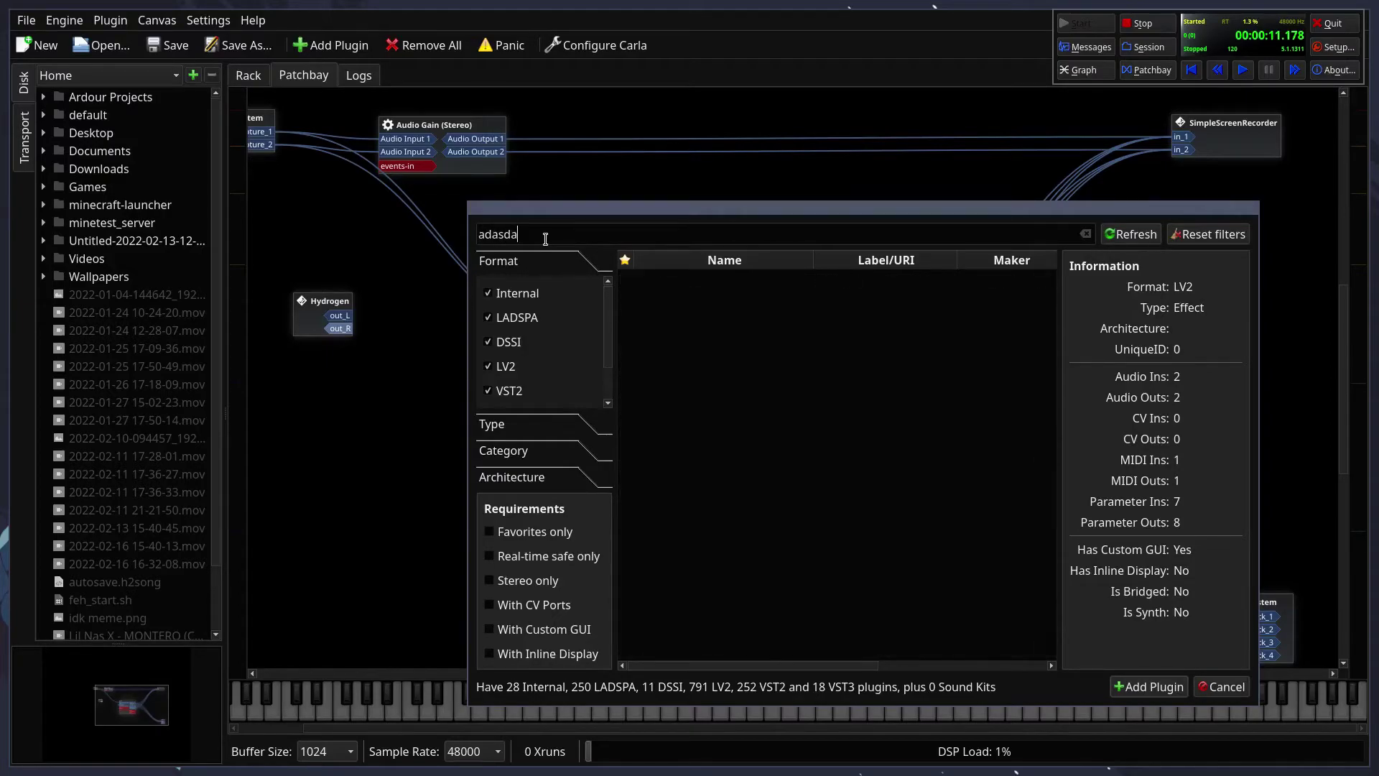
{"action": "key", "text": "BackSpace"}
{"action": "key", "text": "BackSpace"}
{"action": "key", "text": "BackSpace"}
{"action": "key", "text": "BackSpace"}
{"action": "key", "text": "BackSpace"}
{"action": "key", "text": "BackSpace"}
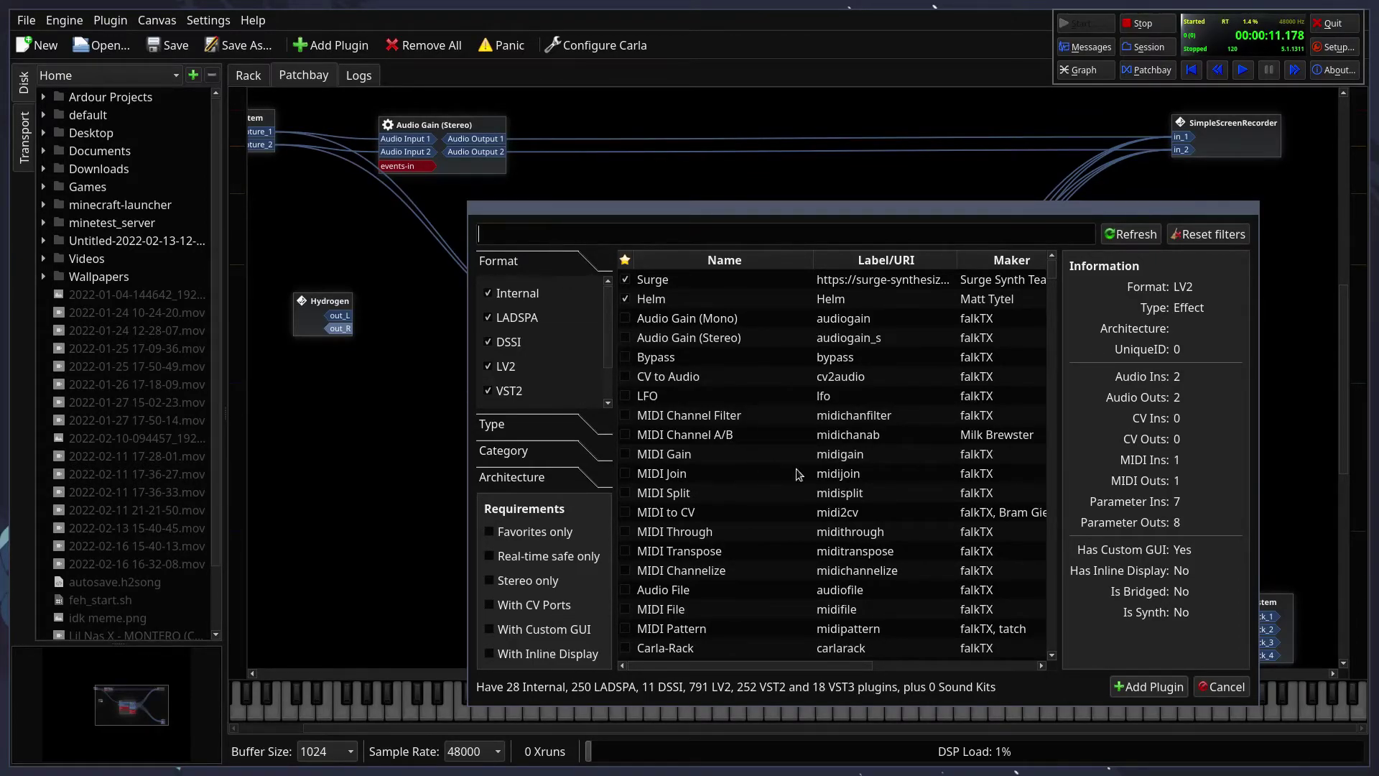
Step: Find Calf Reverb in the plugin list, add it to the patchbay, and place its node between Hydrogen and ardour
{"action": "scroll", "coordinate": [804, 481], "scroll_direction": "down", "scroll_amount": 6}
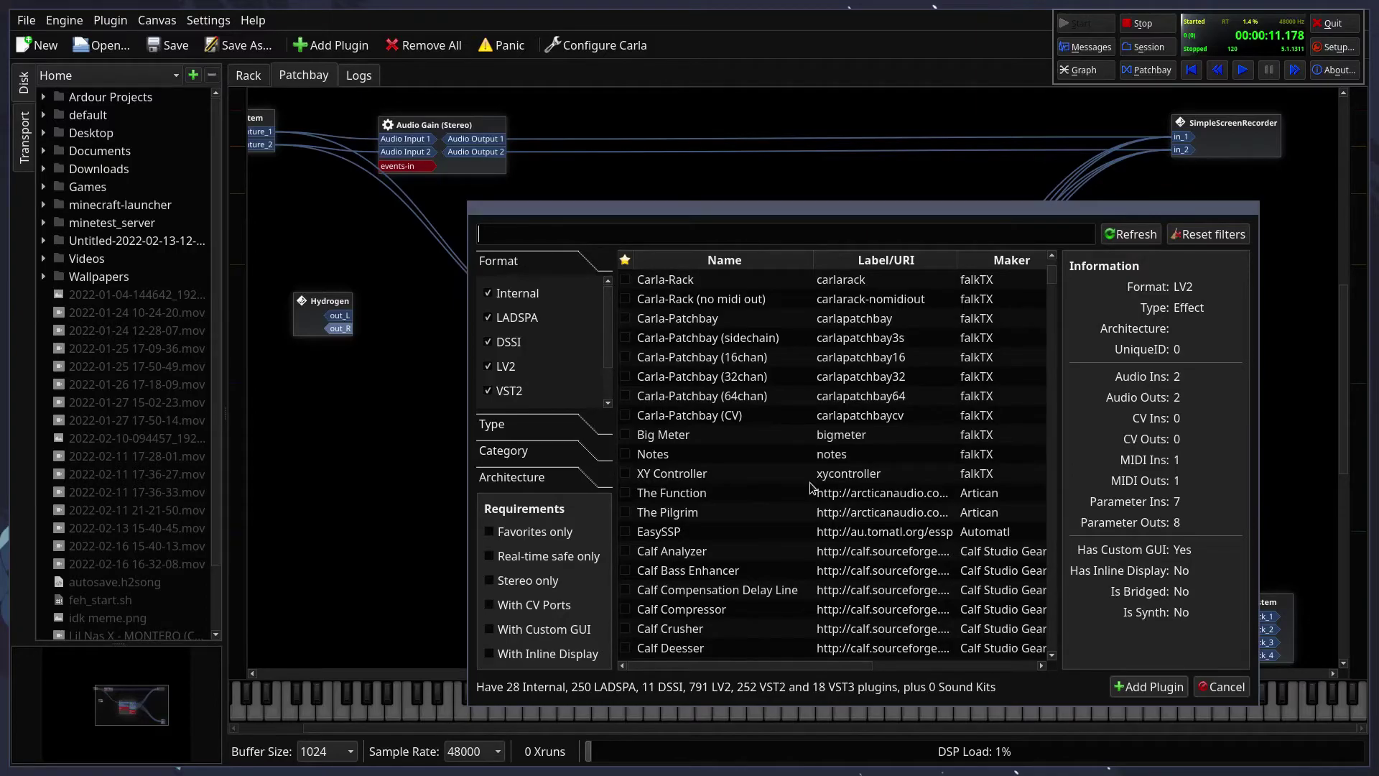
{"action": "scroll", "coordinate": [810, 487], "scroll_direction": "down", "scroll_amount": 20}
{"action": "scroll", "coordinate": [810, 487], "scroll_direction": "up", "scroll_amount": 6}
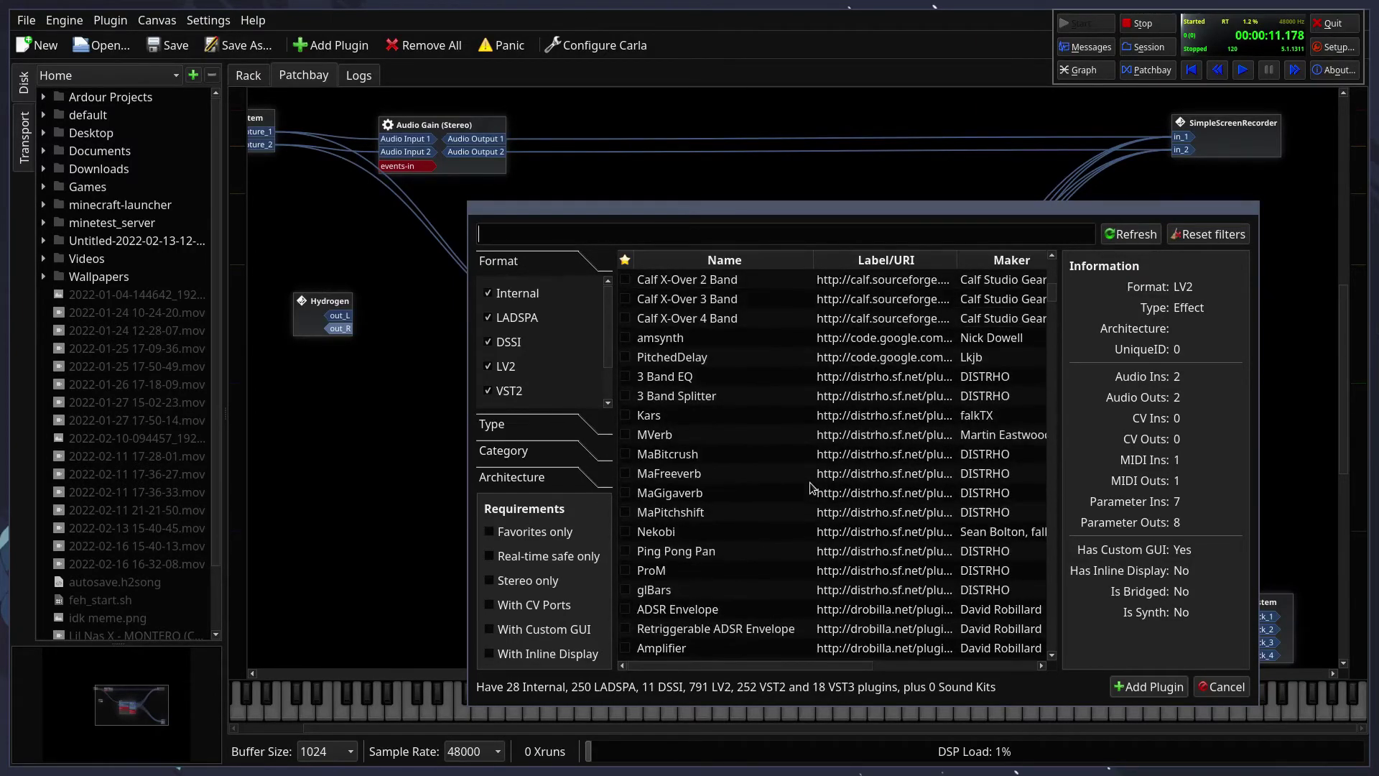
{"action": "scroll", "coordinate": [810, 487], "scroll_direction": "up", "scroll_amount": 10}
{"action": "scroll", "coordinate": [810, 487], "scroll_direction": "down", "scroll_amount": 1}
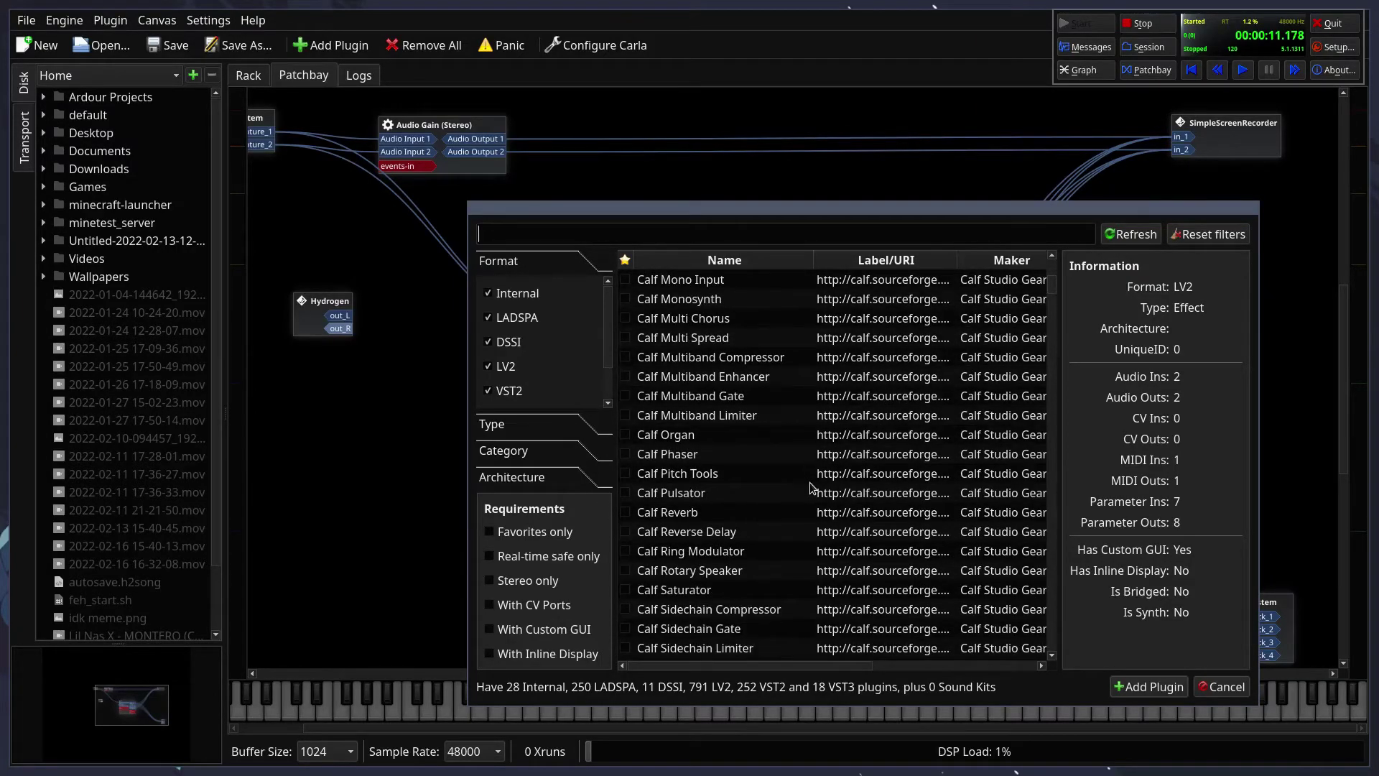
{"action": "scroll", "coordinate": [810, 487], "scroll_direction": "down", "scroll_amount": 1}
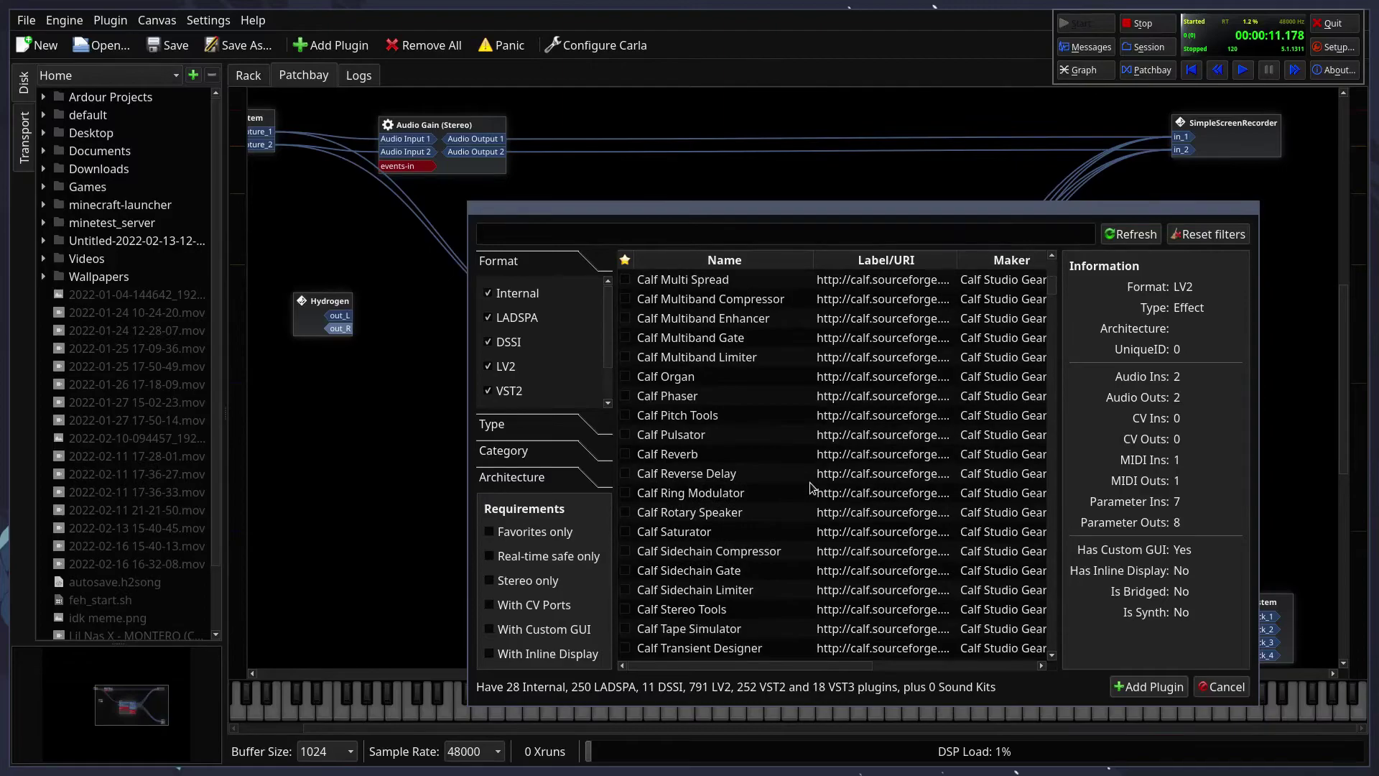
{"action": "left_click", "coordinate": [740, 471]}
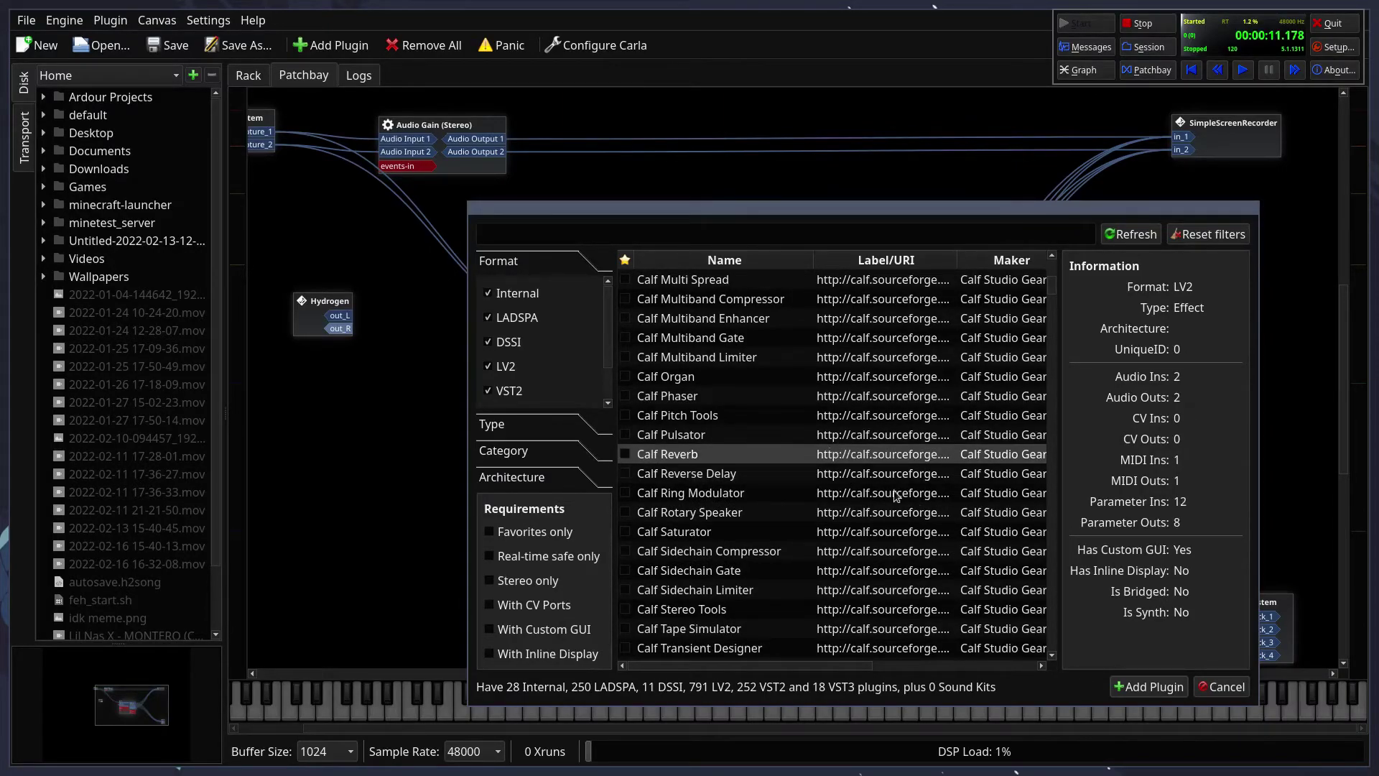
{"action": "left_click", "coordinate": [1138, 694]}
{"action": "left_click_drag", "start_coordinate": [596, 283], "coordinate": [458, 382]}
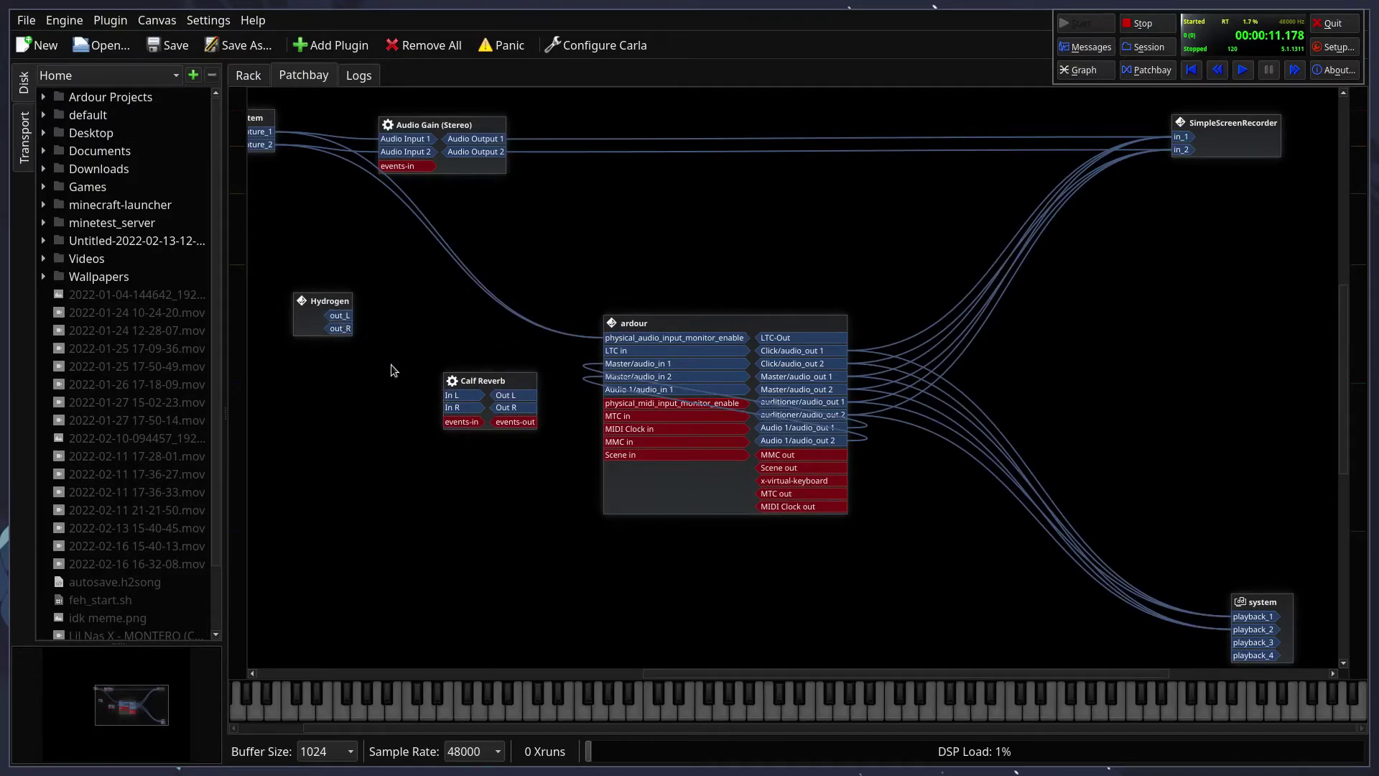
Step: Connect Hydrogen's two outputs to Calf Reverb's In L and In R, and both reverb outputs to ardour's Audio 1/audio_in 1
{"action": "left_click_drag", "start_coordinate": [329, 301], "coordinate": [450, 396]}
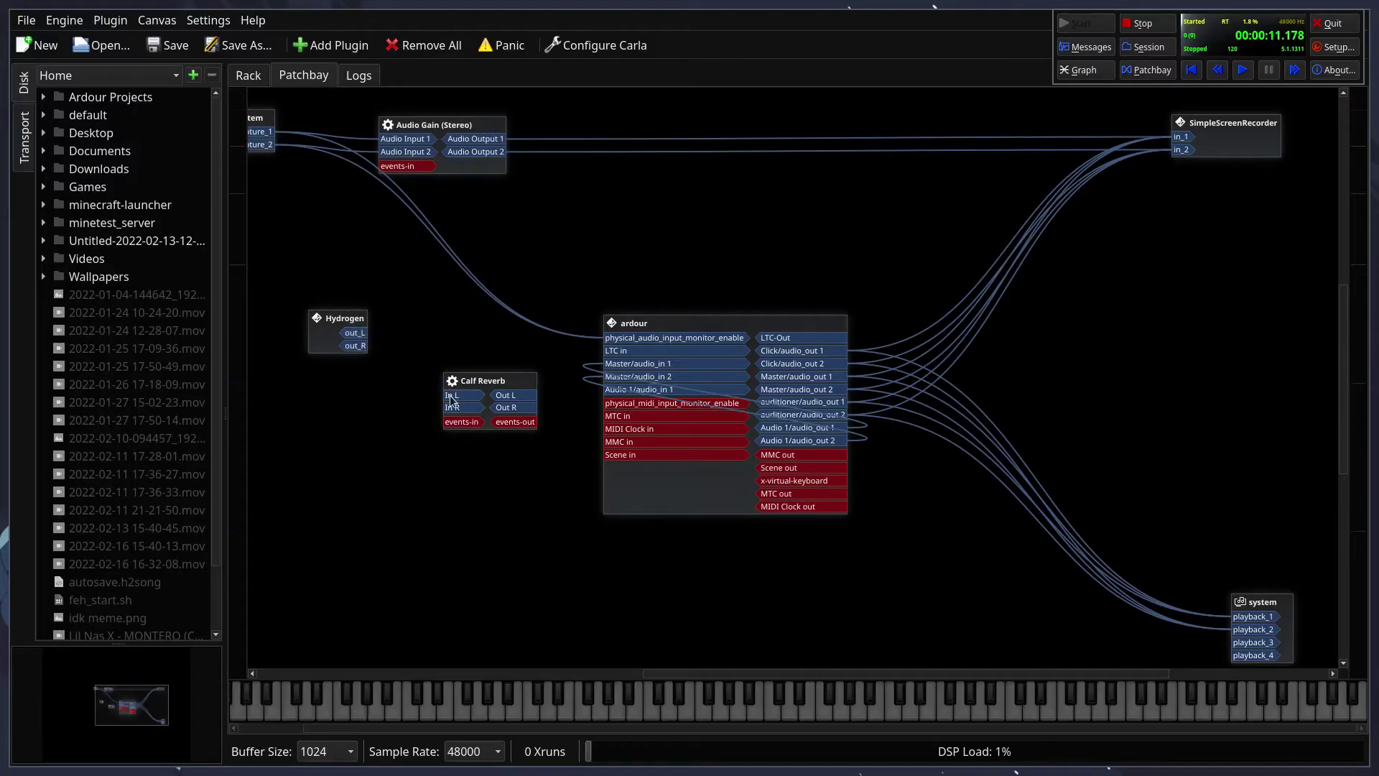
{"action": "left_click_drag", "start_coordinate": [359, 346], "coordinate": [471, 411]}
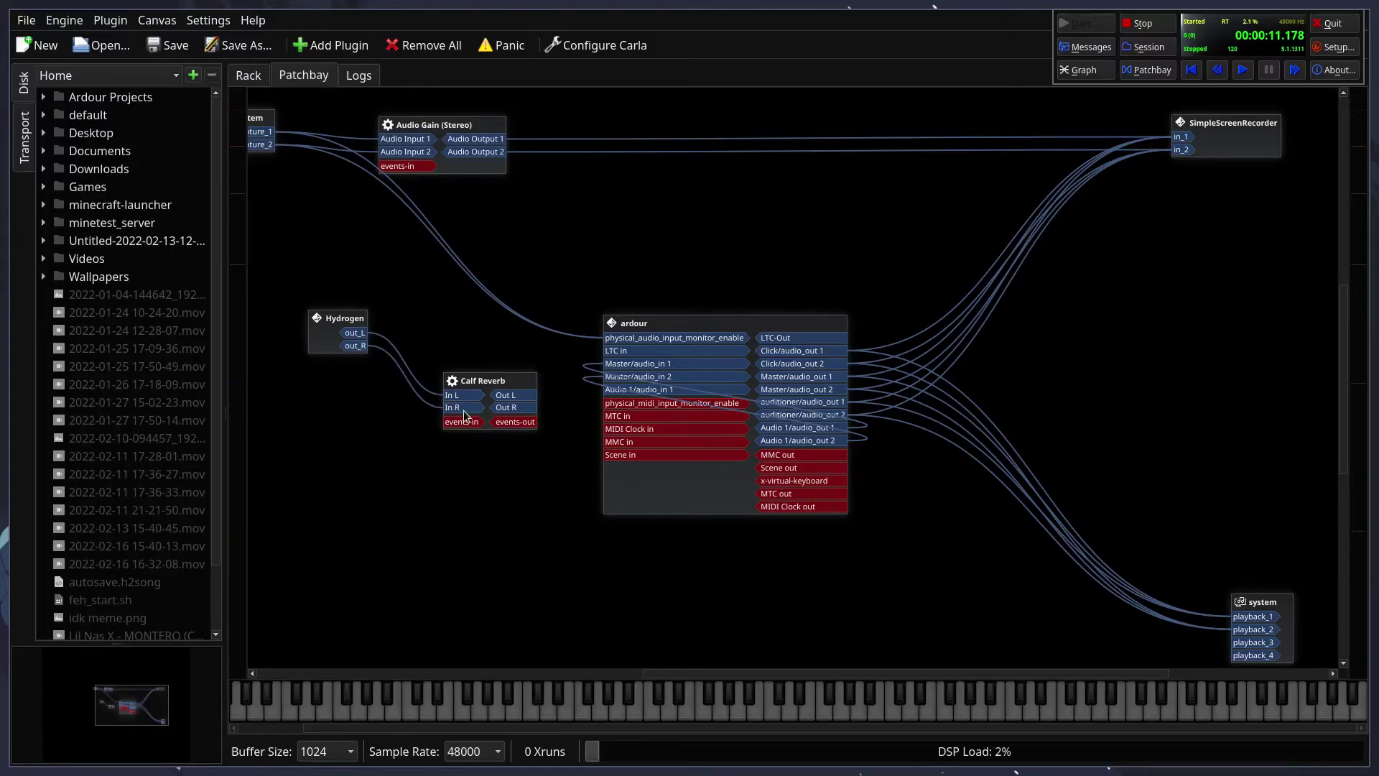
{"action": "left_click_drag", "start_coordinate": [517, 396], "coordinate": [612, 394]}
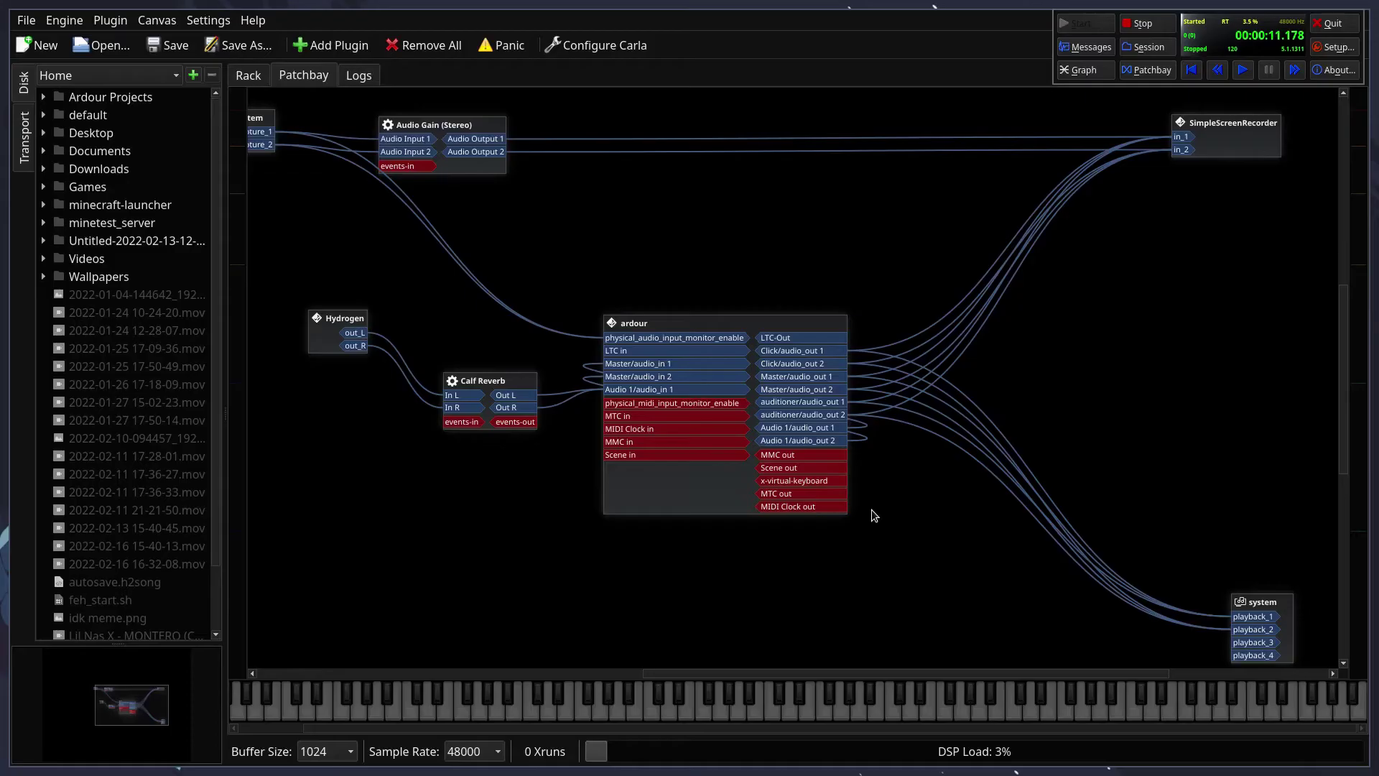
Step: Switch to Ardour, delete the existing Audio 1 take, and return the playhead to the session start
{"action": "key", "text": "super+1"}
{"action": "left_click", "coordinate": [347, 314]}
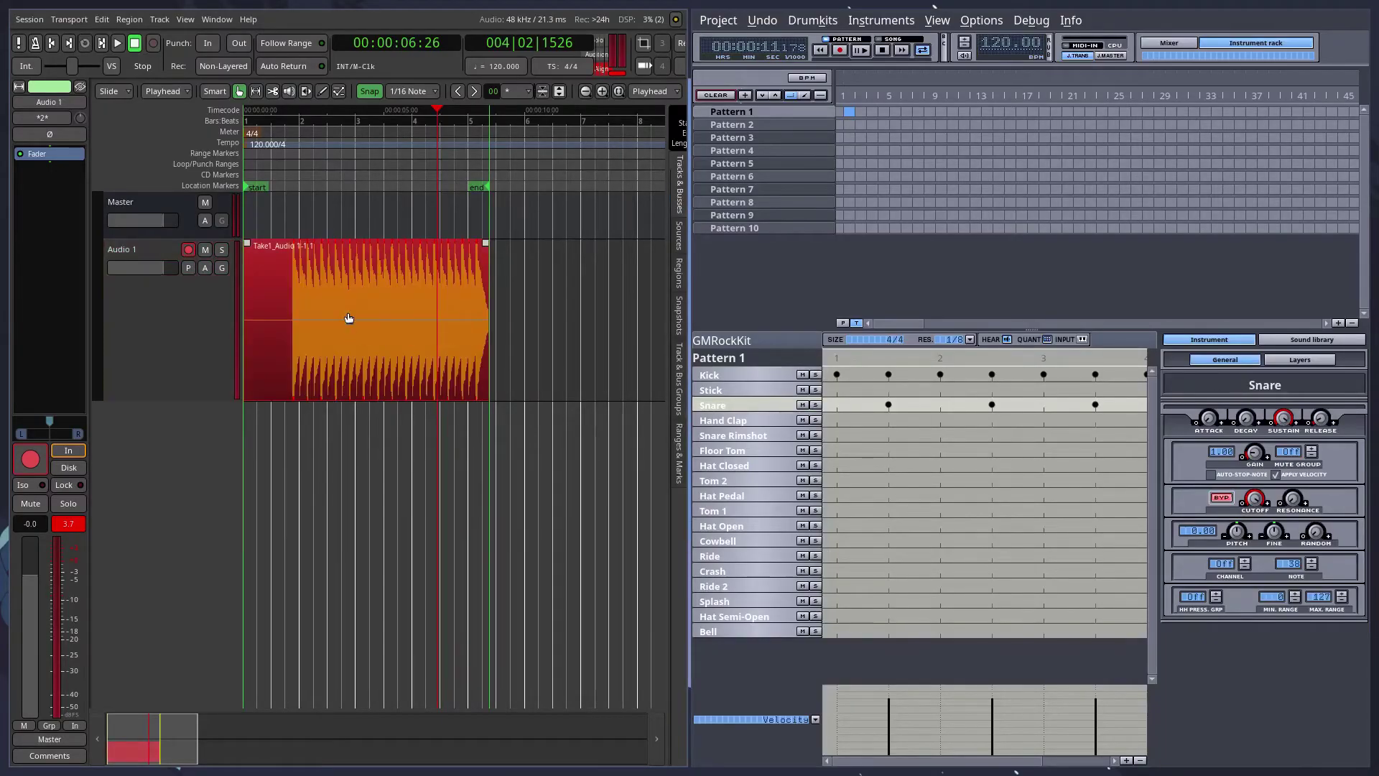
{"action": "key", "text": "Delete"}
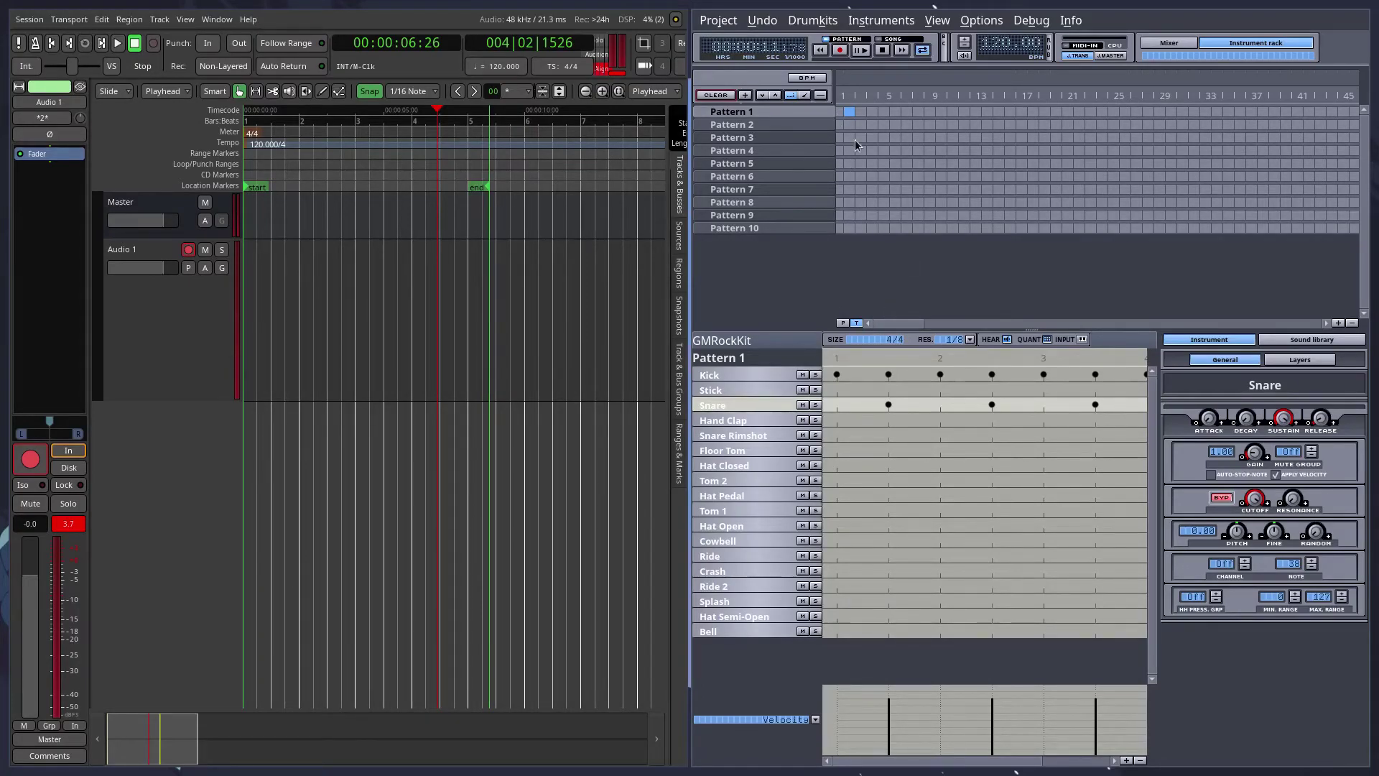
{"action": "left_click_drag", "start_coordinate": [566, 110], "coordinate": [69, 222]}
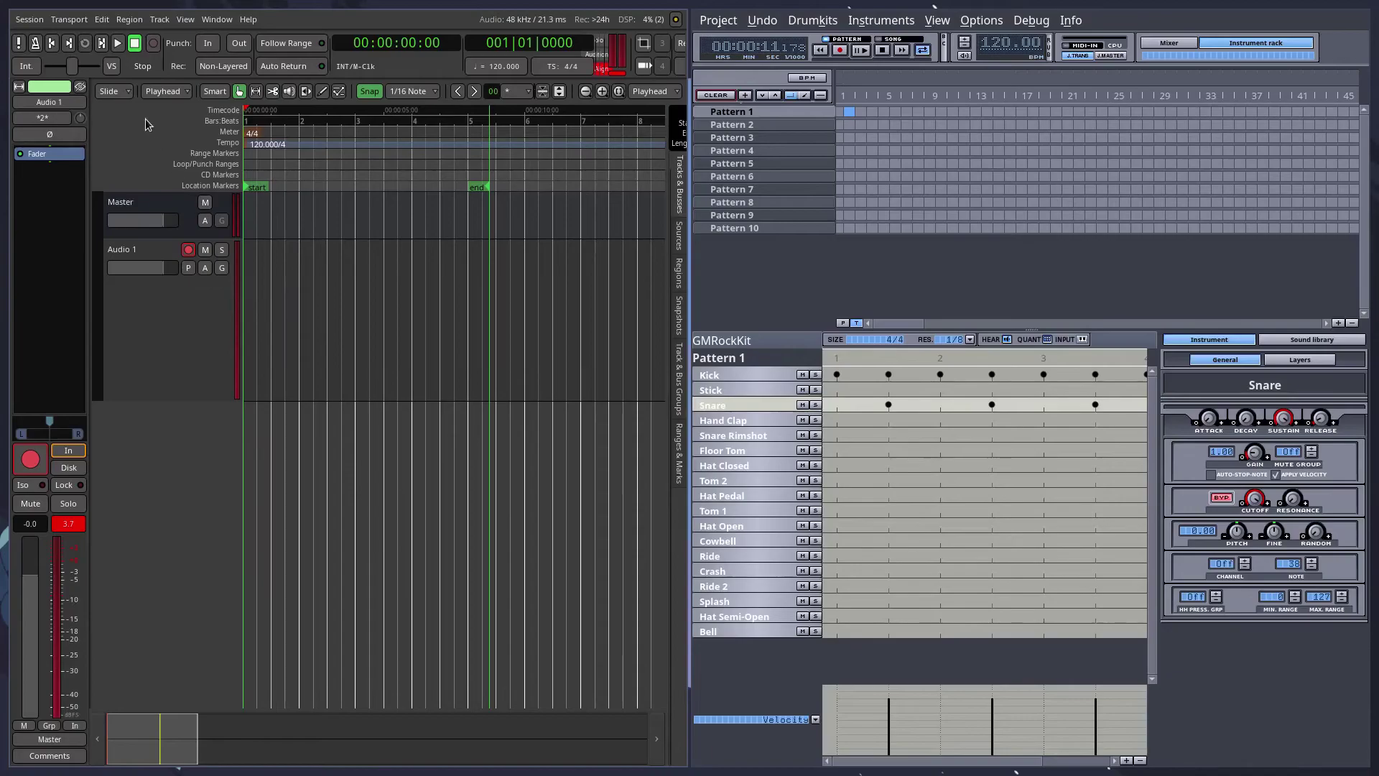
Step: Record Hydrogen's pattern through the reverb onto Audio 1 for about seven seconds, stopping both Ardour and Hydrogen
{"action": "left_click", "coordinate": [151, 43]}
{"action": "key", "text": "space"}
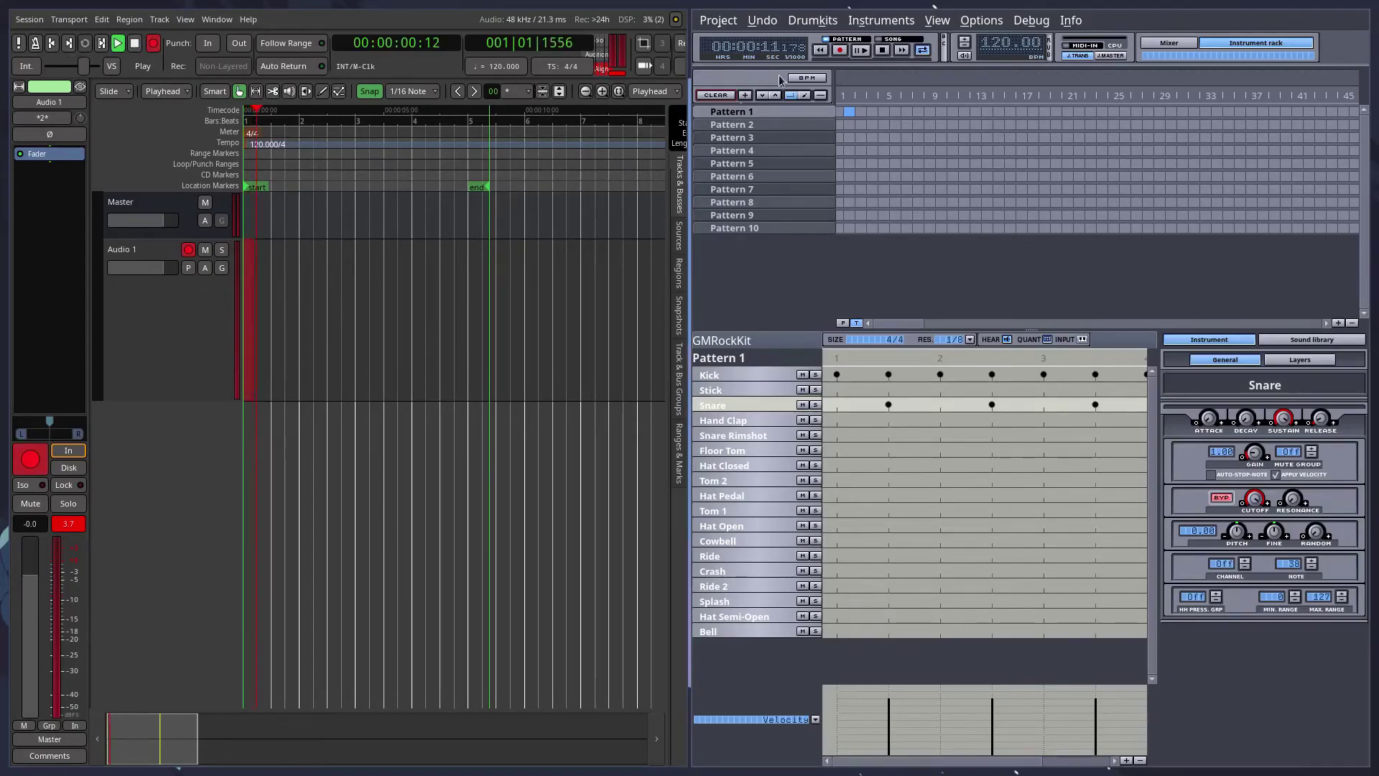
{"action": "left_click", "coordinate": [861, 51]}
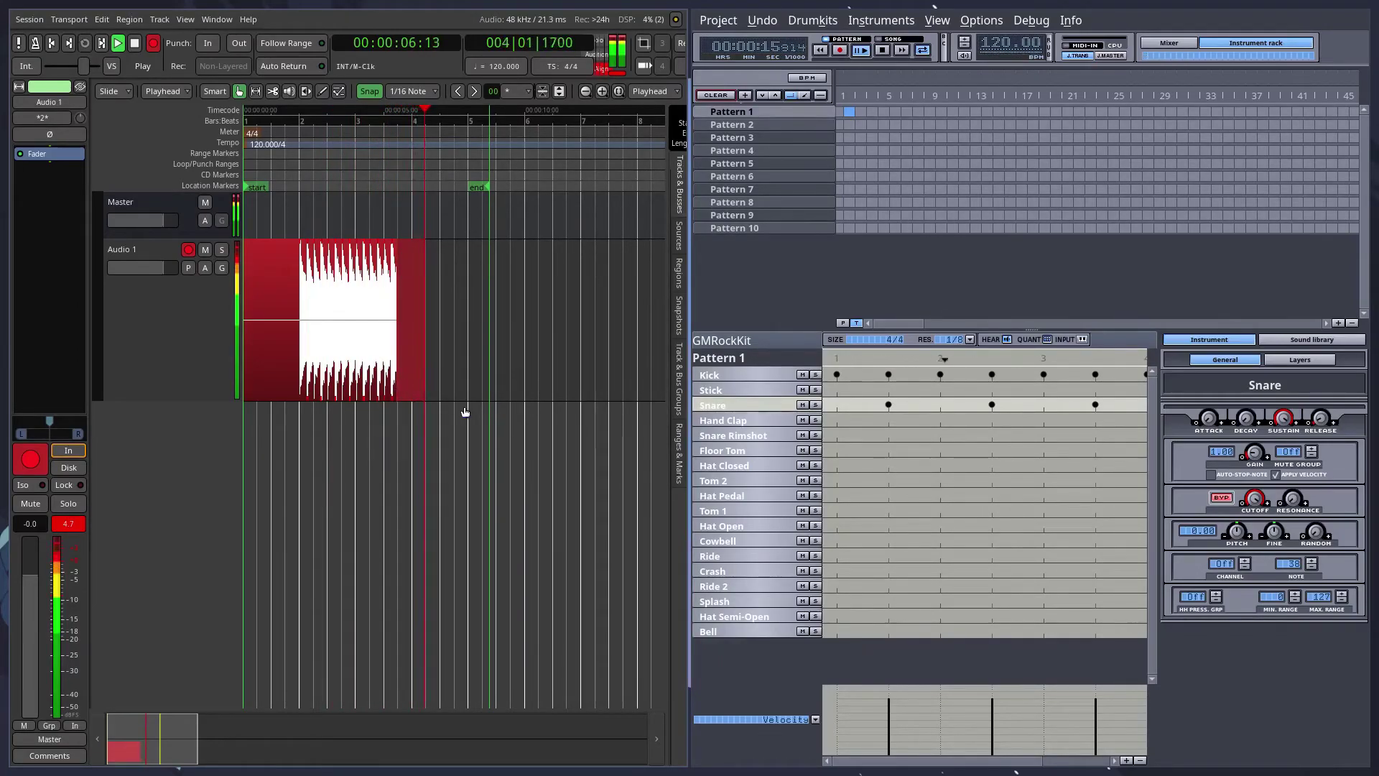
{"action": "key", "text": "space"}
{"action": "left_click", "coordinate": [864, 52]}
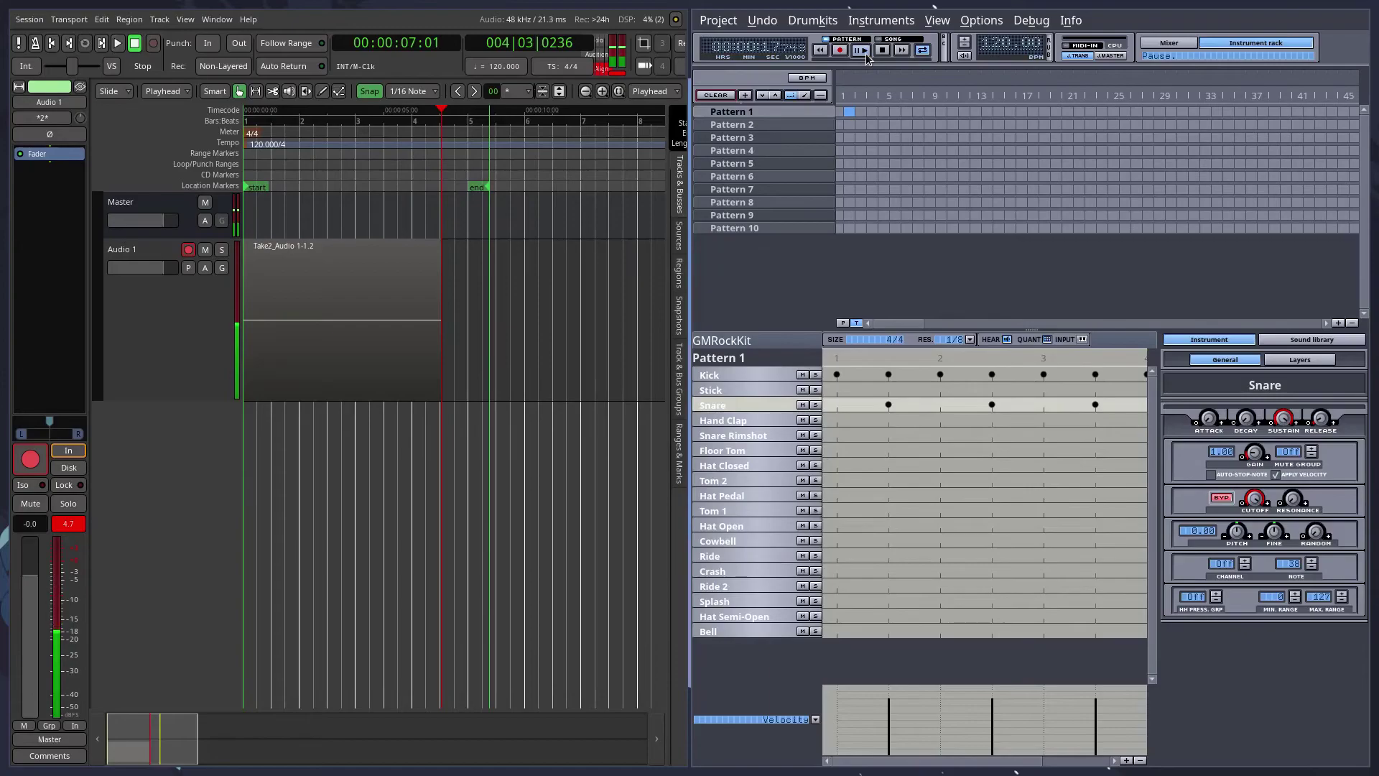
Step: Move the playhead back to about bar 2 and play the reverb take to hear it
{"action": "left_click_drag", "start_coordinate": [442, 109], "coordinate": [315, 162]}
{"action": "key", "text": "space"}
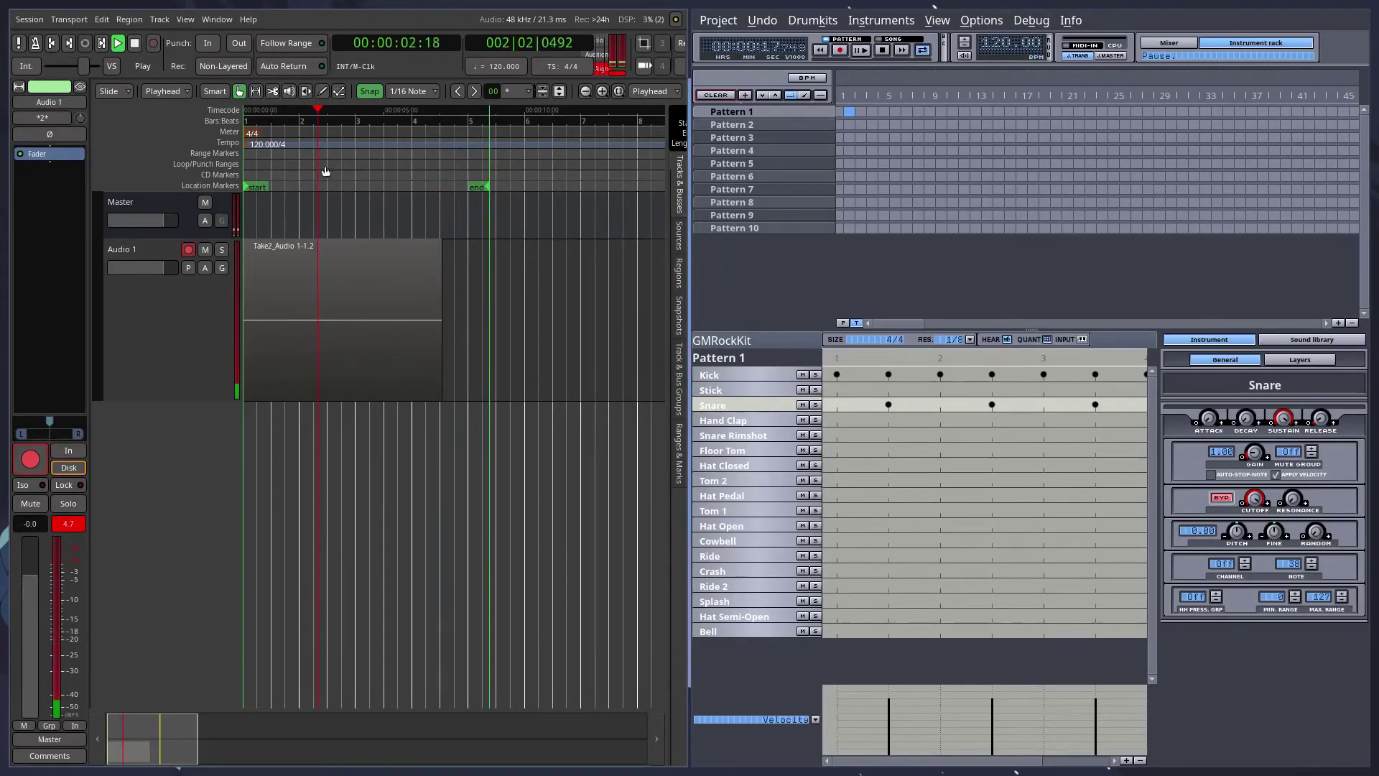
{"action": "key", "text": "space"}
{"action": "left_click", "coordinate": [307, 323]}
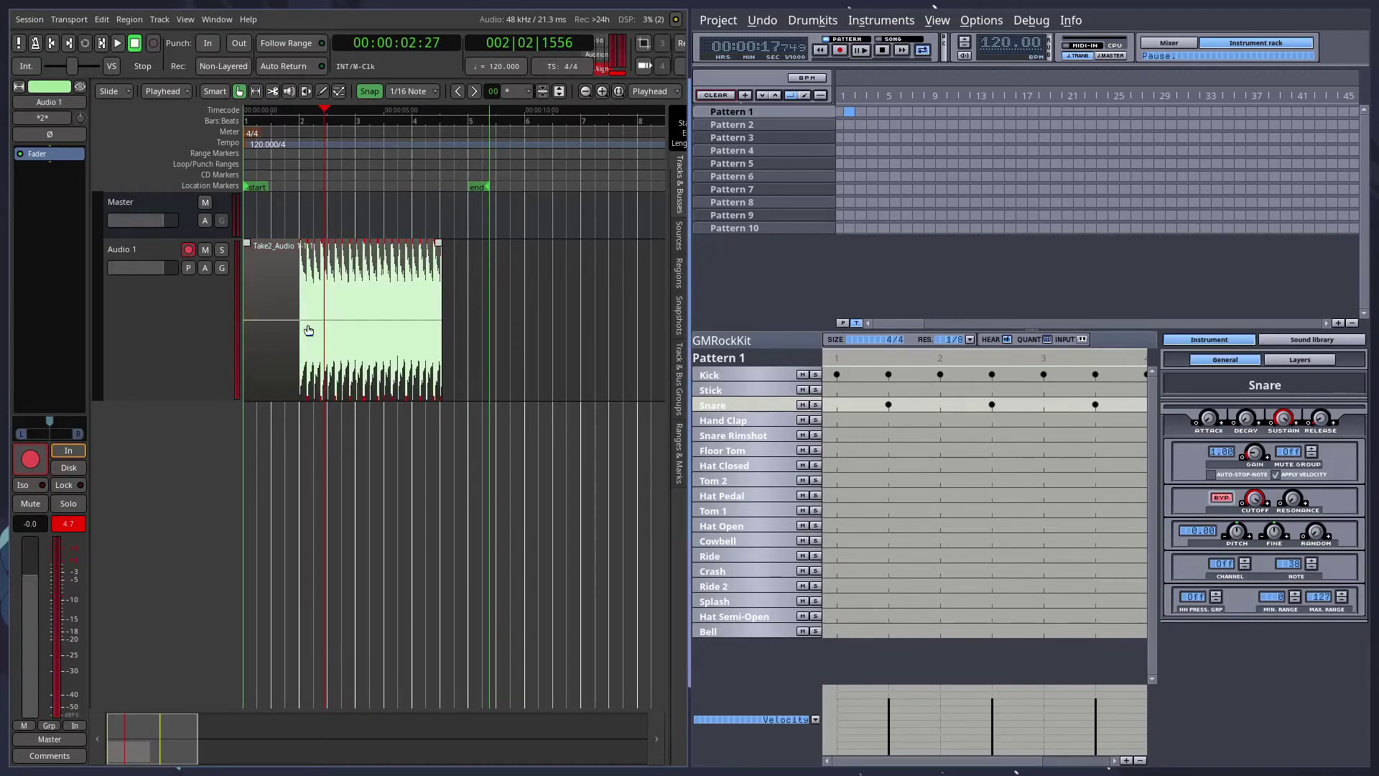
{"action": "key", "text": "space"}
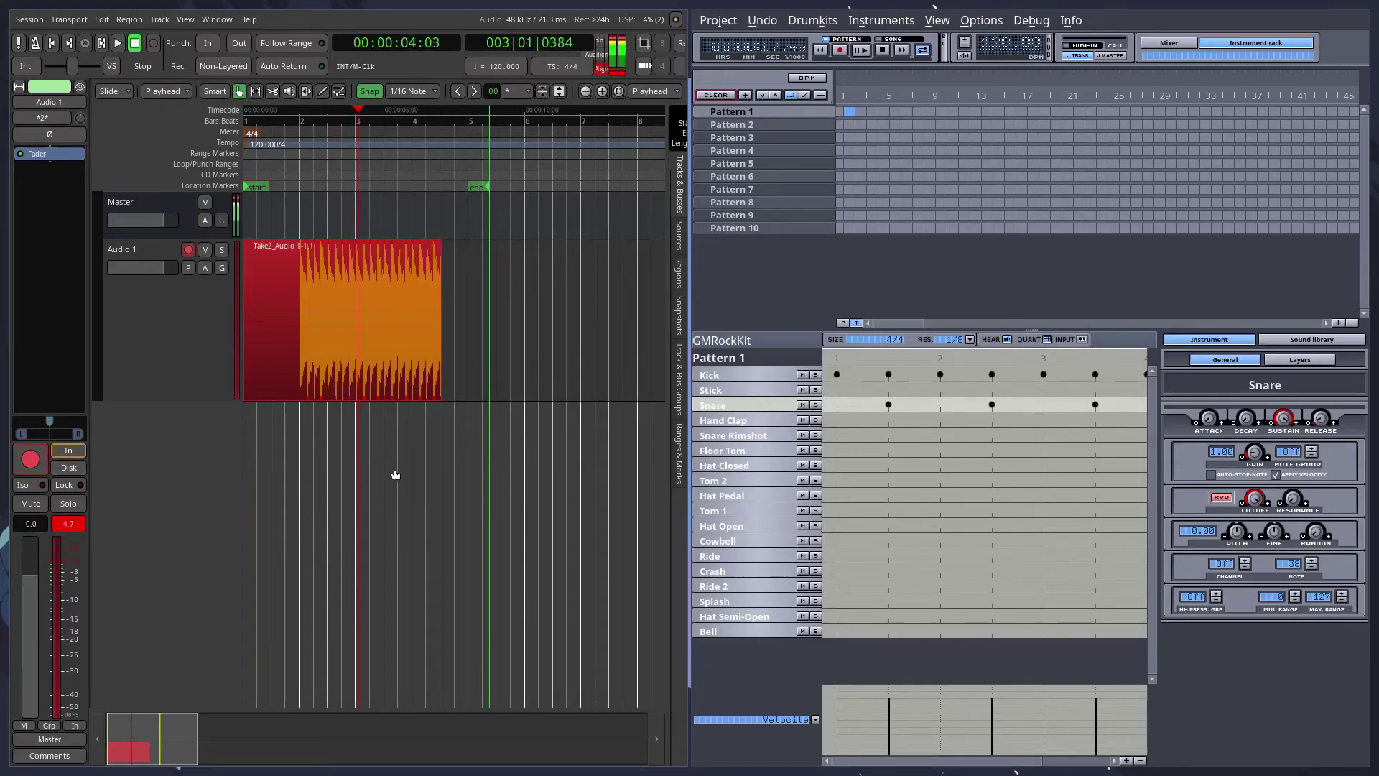
Step: Return to Carla, show its rack, and open the Calf Reverb plugin's own control interface
{"action": "key", "text": "super+1"}
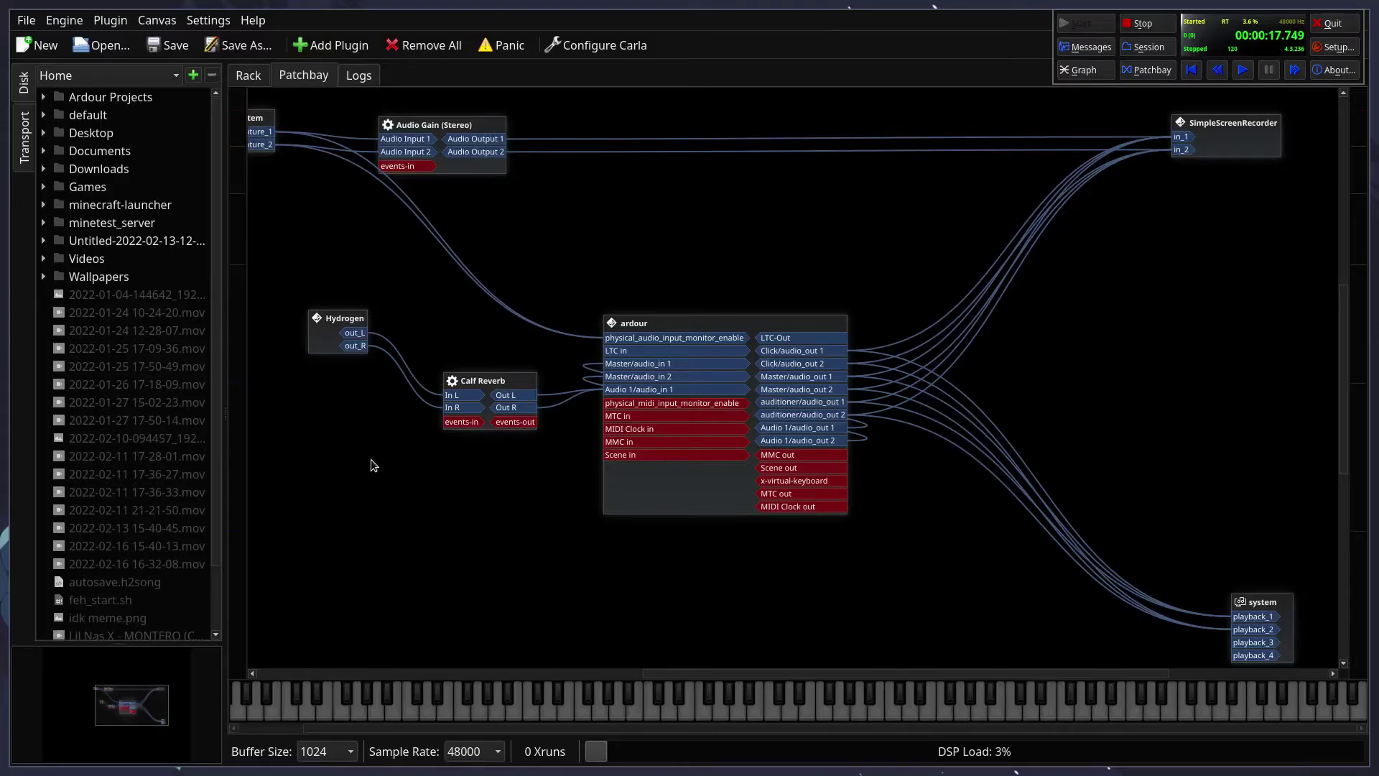
{"action": "left_click", "coordinate": [249, 74]}
{"action": "left_click", "coordinate": [278, 201]}
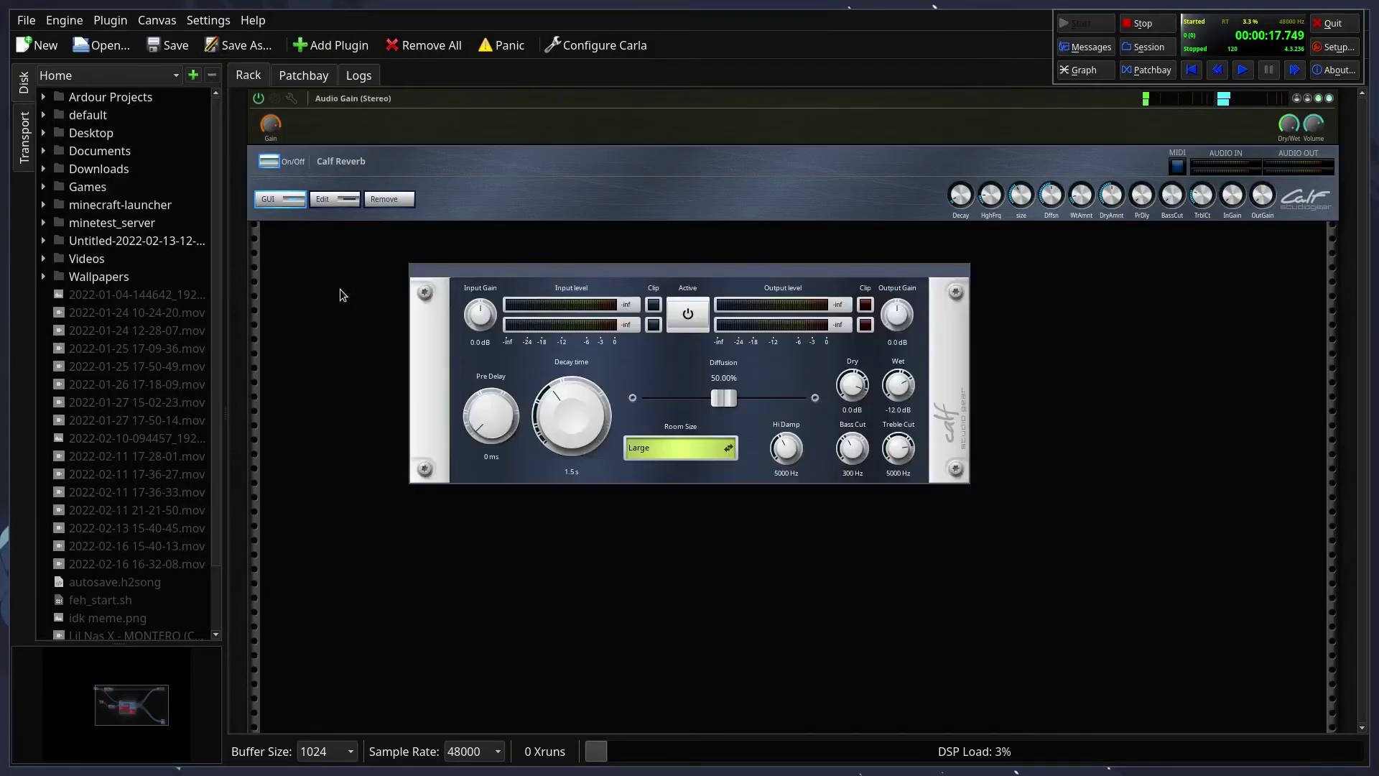
{"action": "scroll", "coordinate": [587, 450], "scroll_direction": "up", "scroll_amount": 5}
Step: Go back to Ardour, stop playback, delete the Take2 region, and rewind to the session start
{"action": "key", "text": "alt+Tab"}
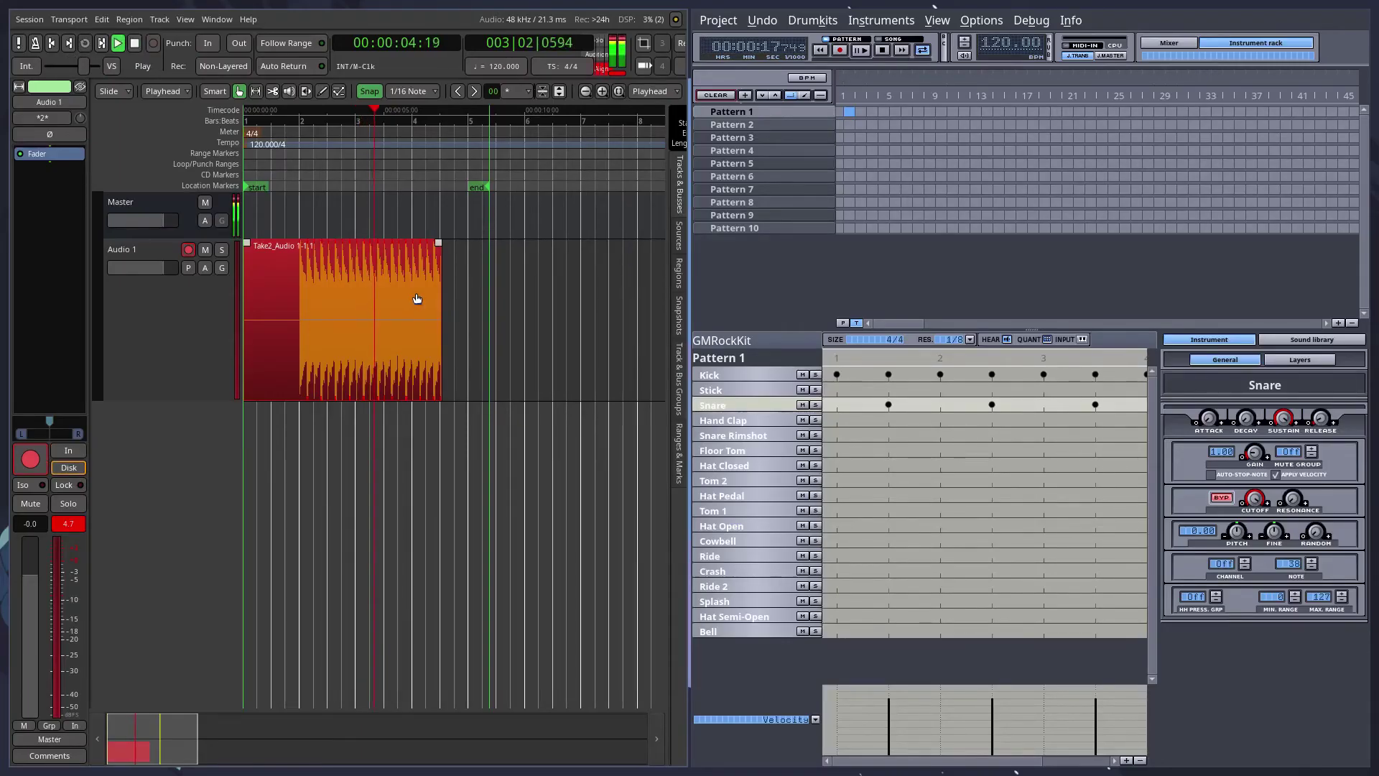
{"action": "key", "text": "space"}
{"action": "key", "text": "Delete"}
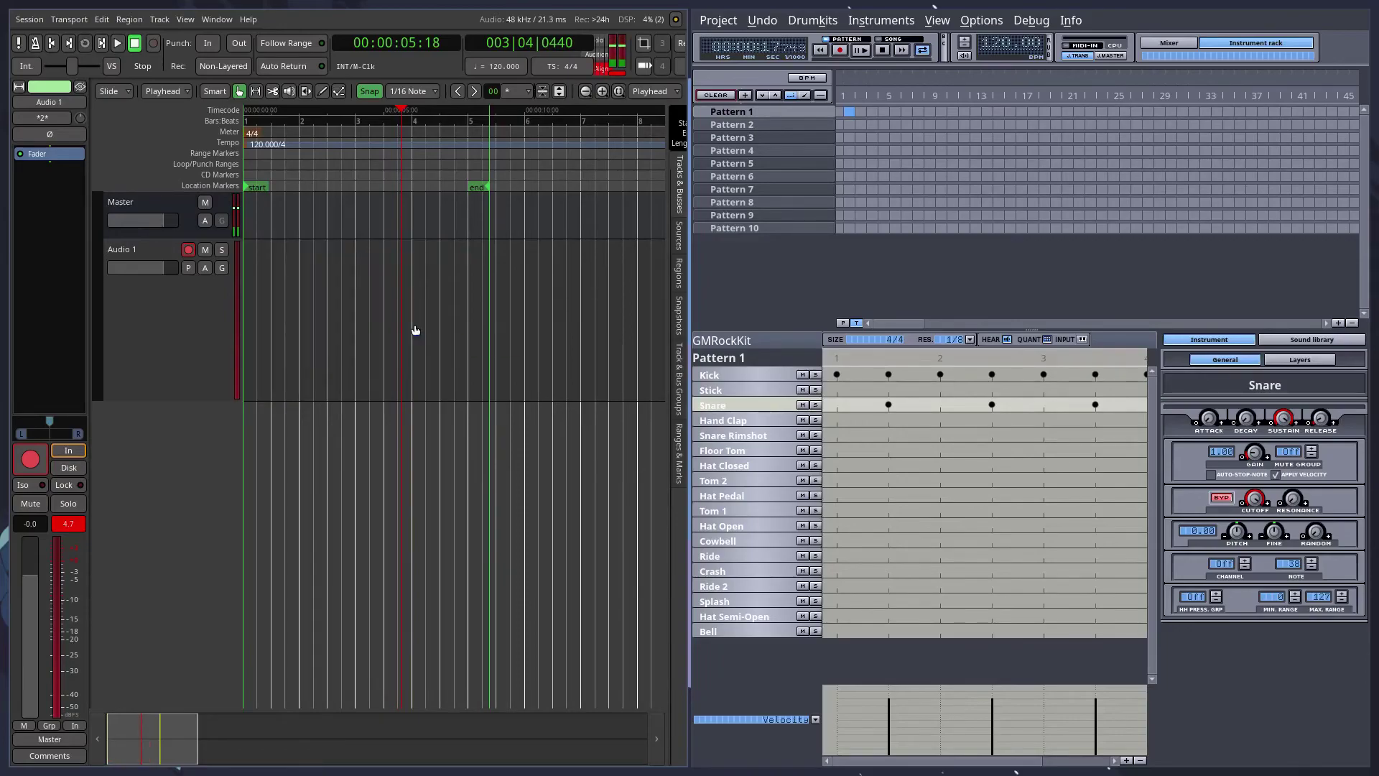
{"action": "key", "text": "Home"}
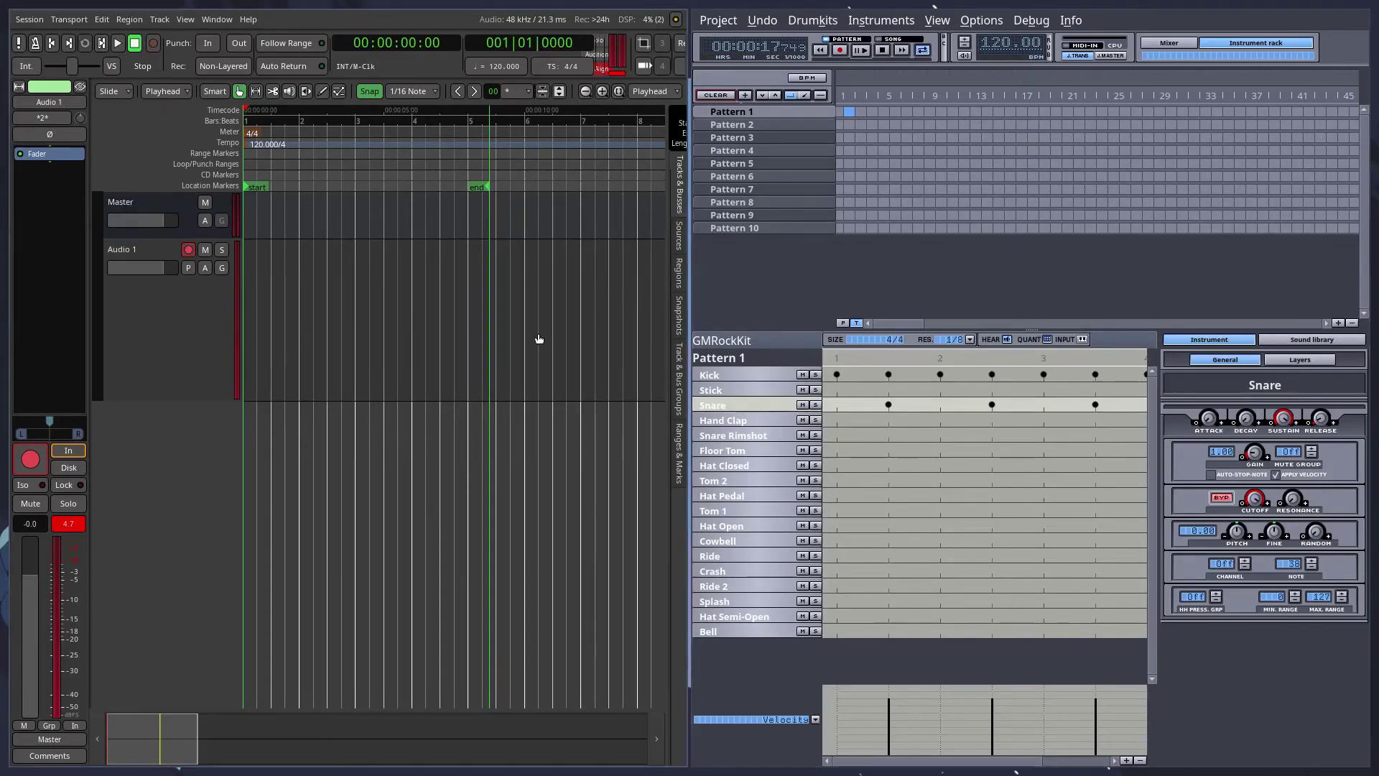
Step: Record a new Audio 1 take of Hydrogen's pattern through Calf Reverb, pausing Hydrogen and stopping Ardour at the end
{"action": "key", "text": "shift+r"}
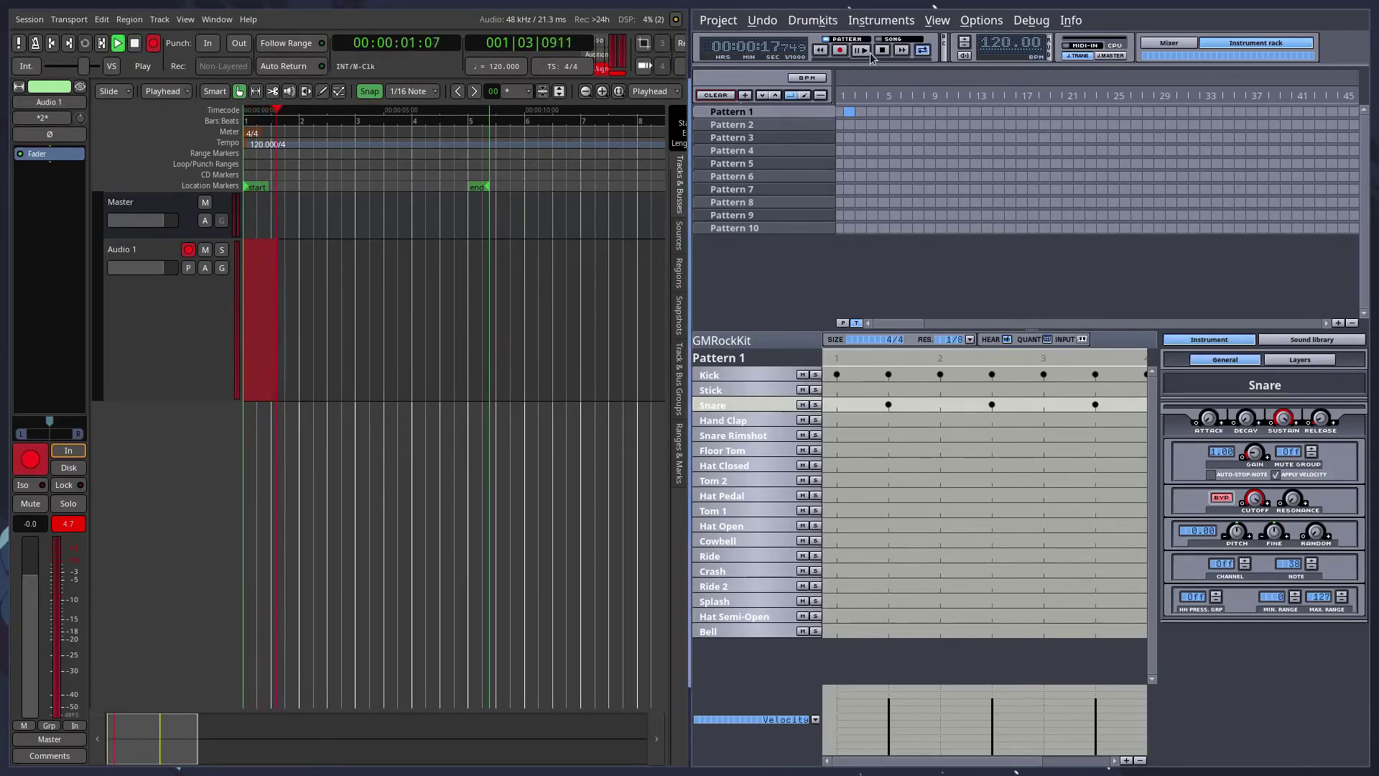
{"action": "left_click", "coordinate": [862, 51]}
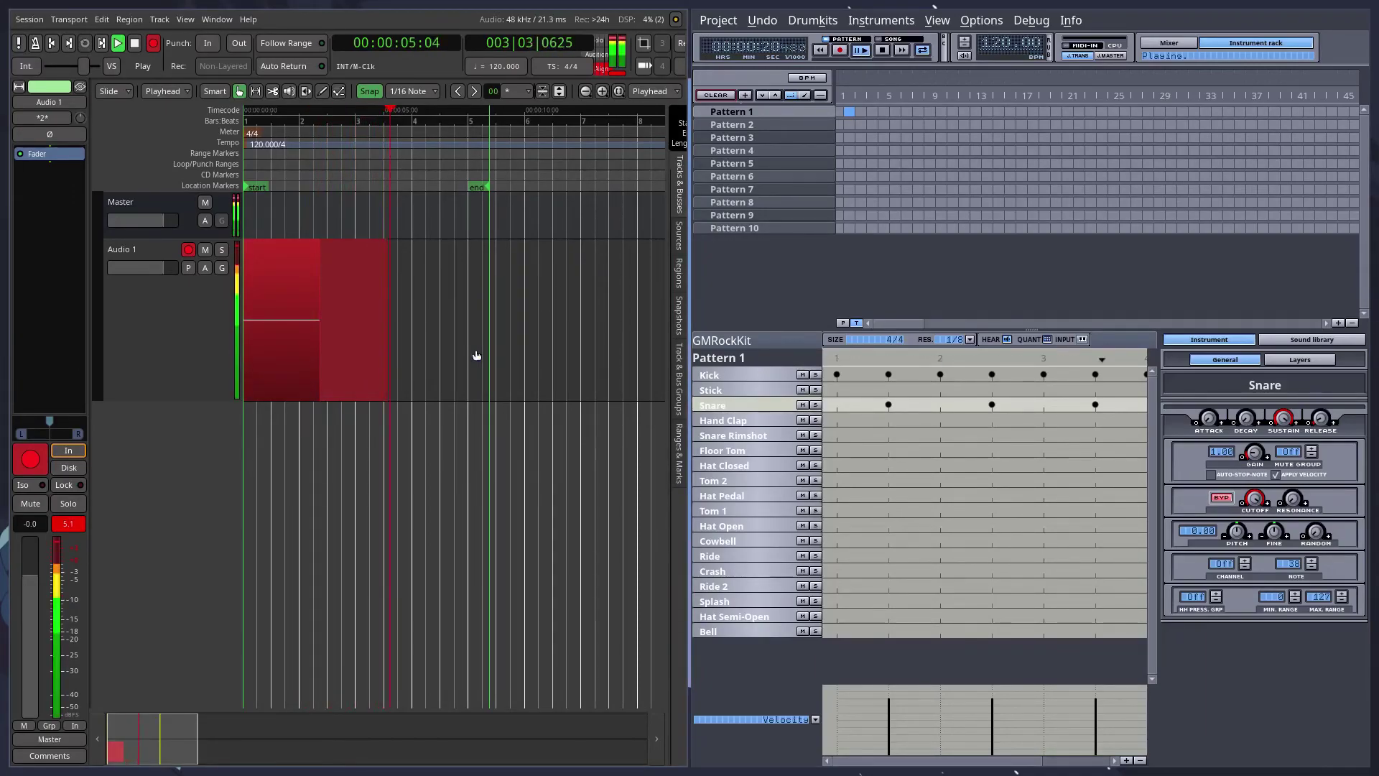
{"action": "left_click", "coordinate": [861, 50]}
{"action": "key", "text": "space"}
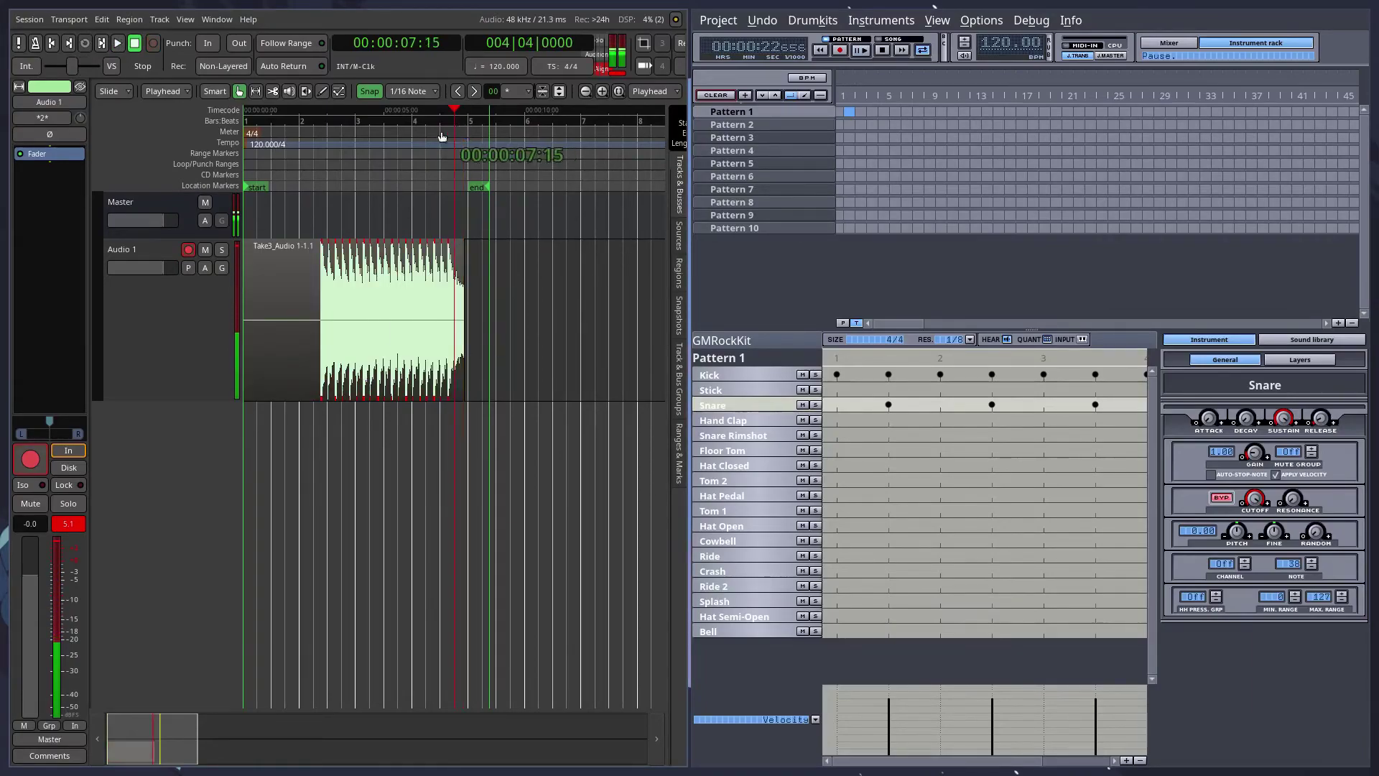
Step: Rewind Ardour to the session start, play the Take3 recording on Audio 1, and stop playback
{"action": "left_click_drag", "start_coordinate": [440, 132], "coordinate": [240, 179]}
{"action": "key", "text": "space"}
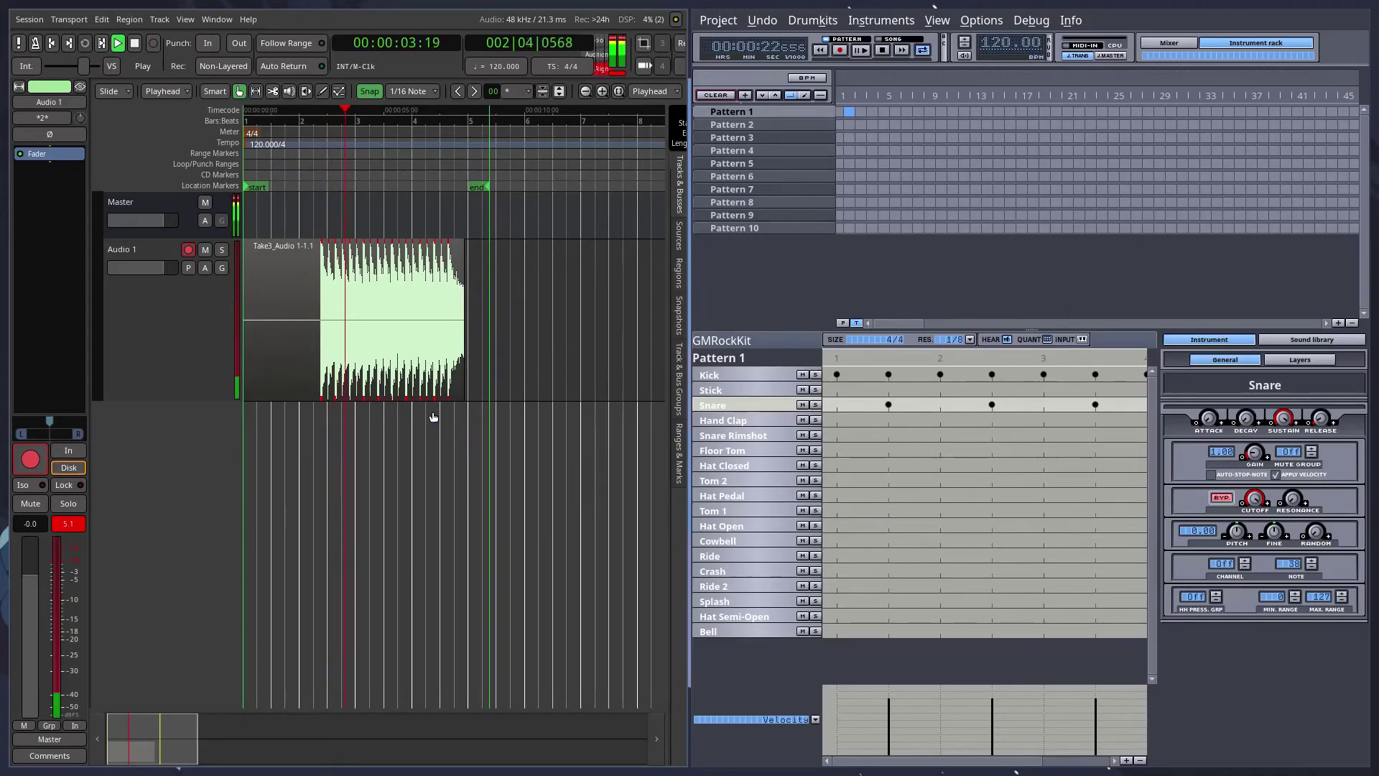
{"action": "key", "text": "space"}
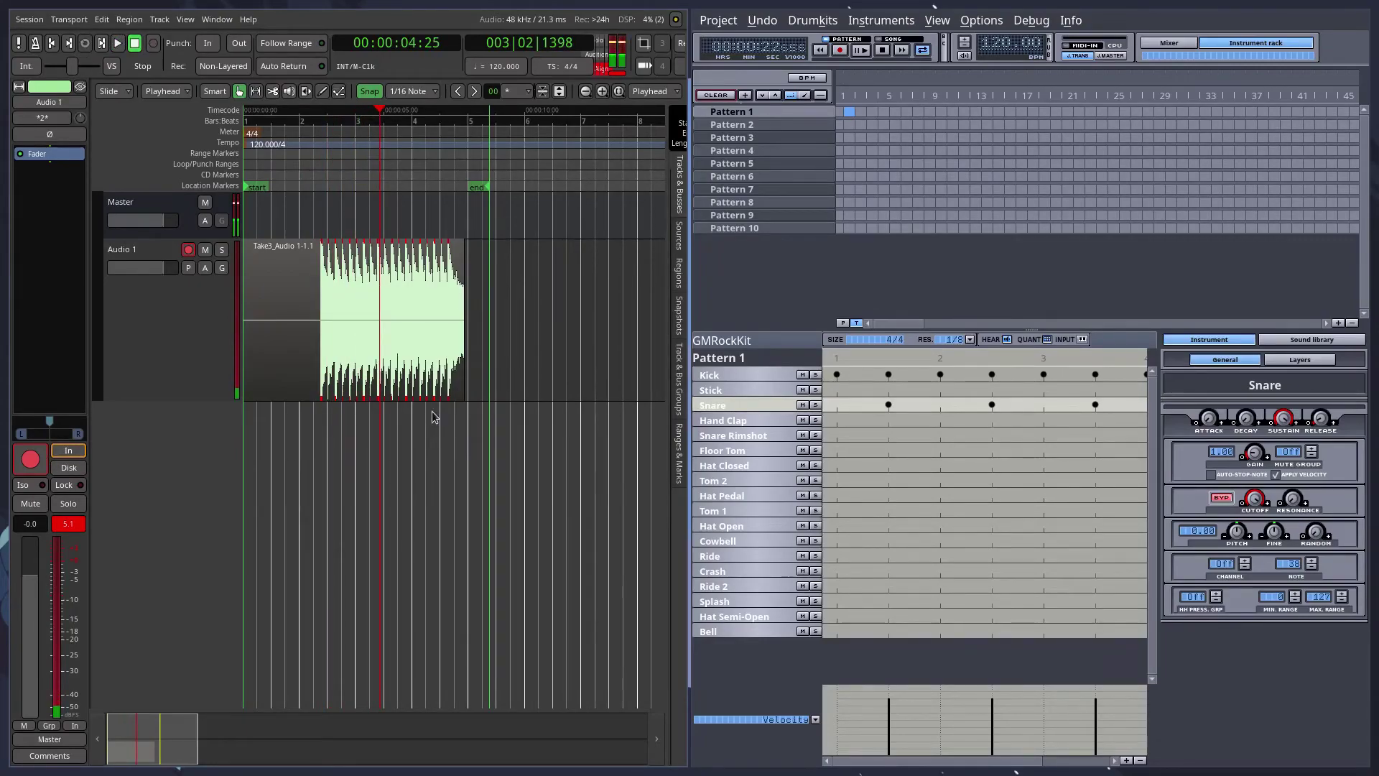
Step: Switch to Carla, show its patchbay, and close the Calf Reverb plugin's control interface
{"action": "key", "text": "super+2"}
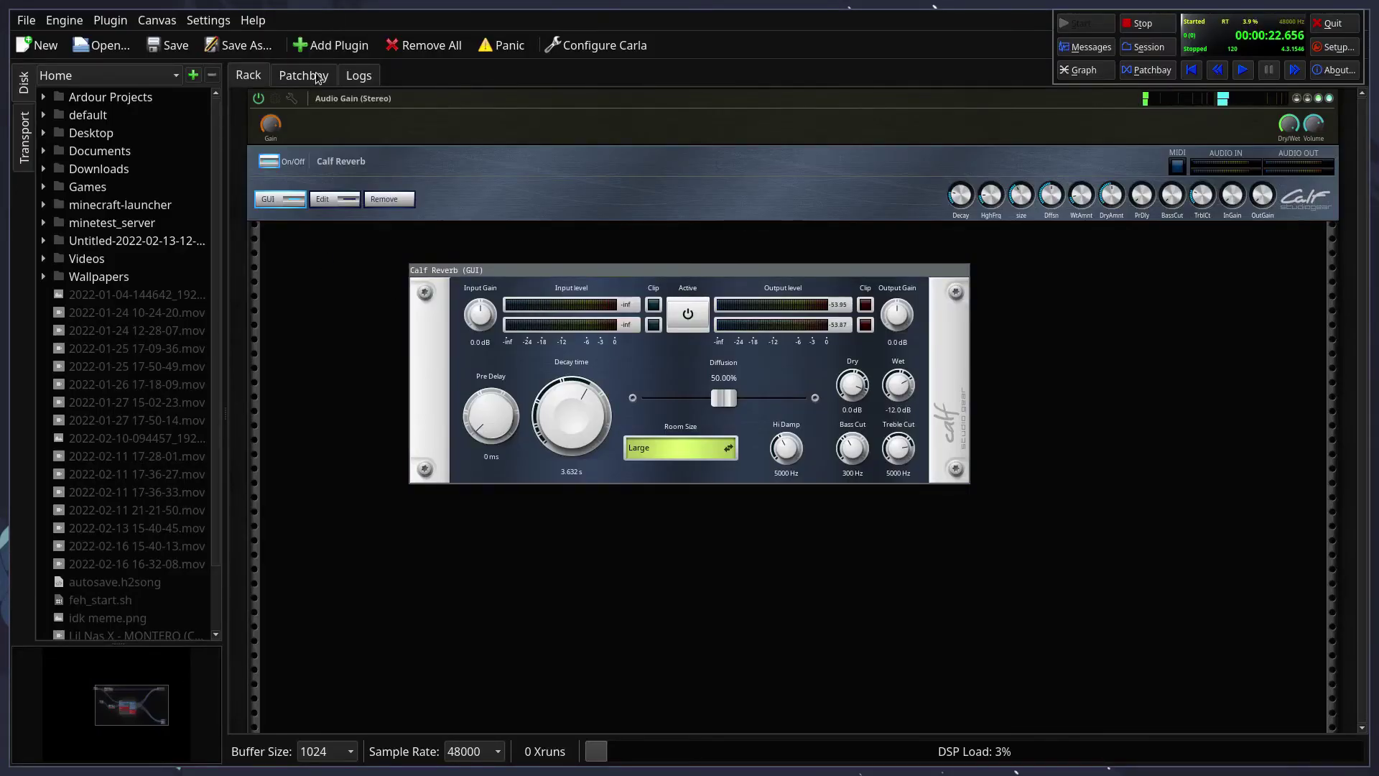
{"action": "left_click", "coordinate": [317, 76]}
{"action": "key", "text": "super+shift+q"}
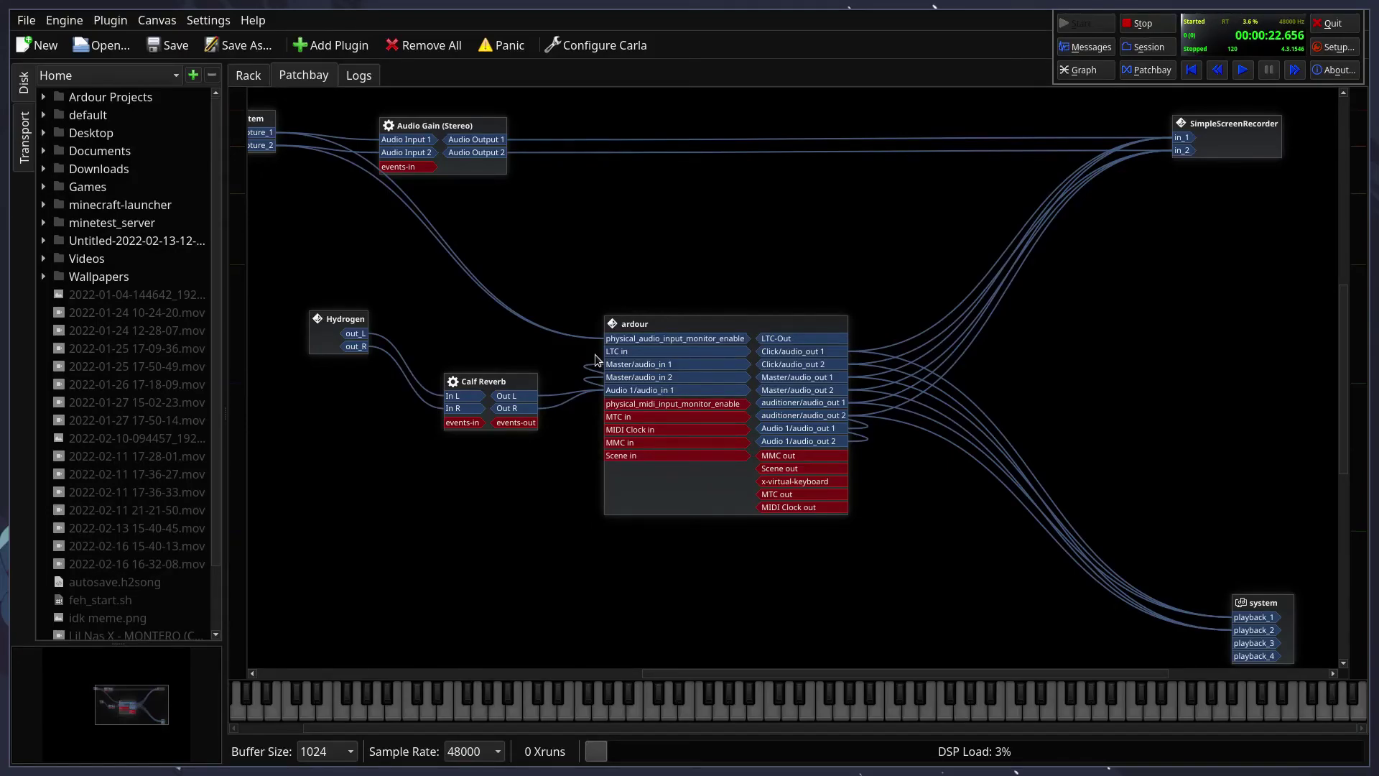
Step: Move the Calf Reverb node further down in the patchbay, below Hydrogen and away from its current spot beside ardour
{"action": "scroll", "coordinate": [497, 340], "scroll_direction": "left", "scroll_amount": 3}
{"action": "scroll", "coordinate": [498, 340], "scroll_direction": "right", "scroll_amount": 3}
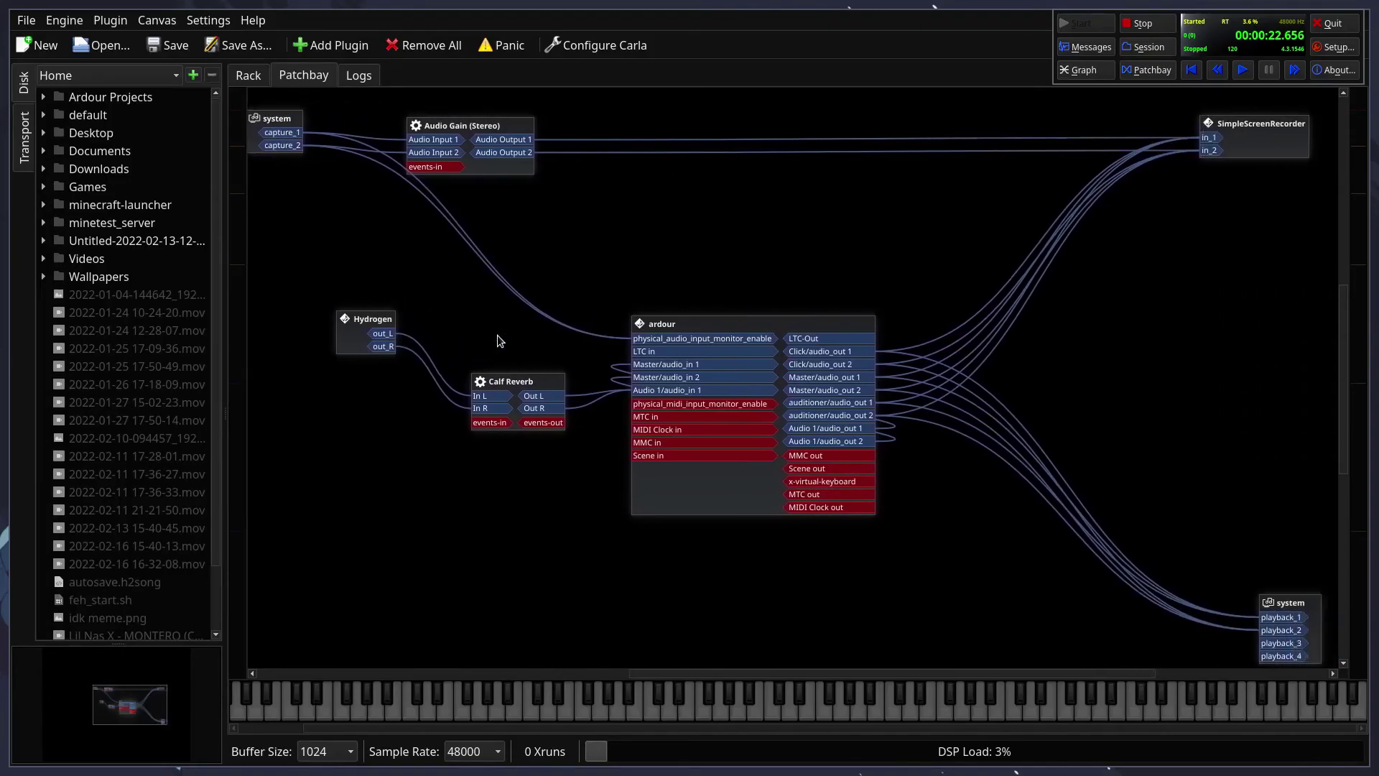
{"action": "scroll", "coordinate": [500, 340], "scroll_direction": "down", "scroll_amount": 2}
{"action": "scroll", "coordinate": [501, 340], "scroll_direction": "up", "scroll_amount": 2}
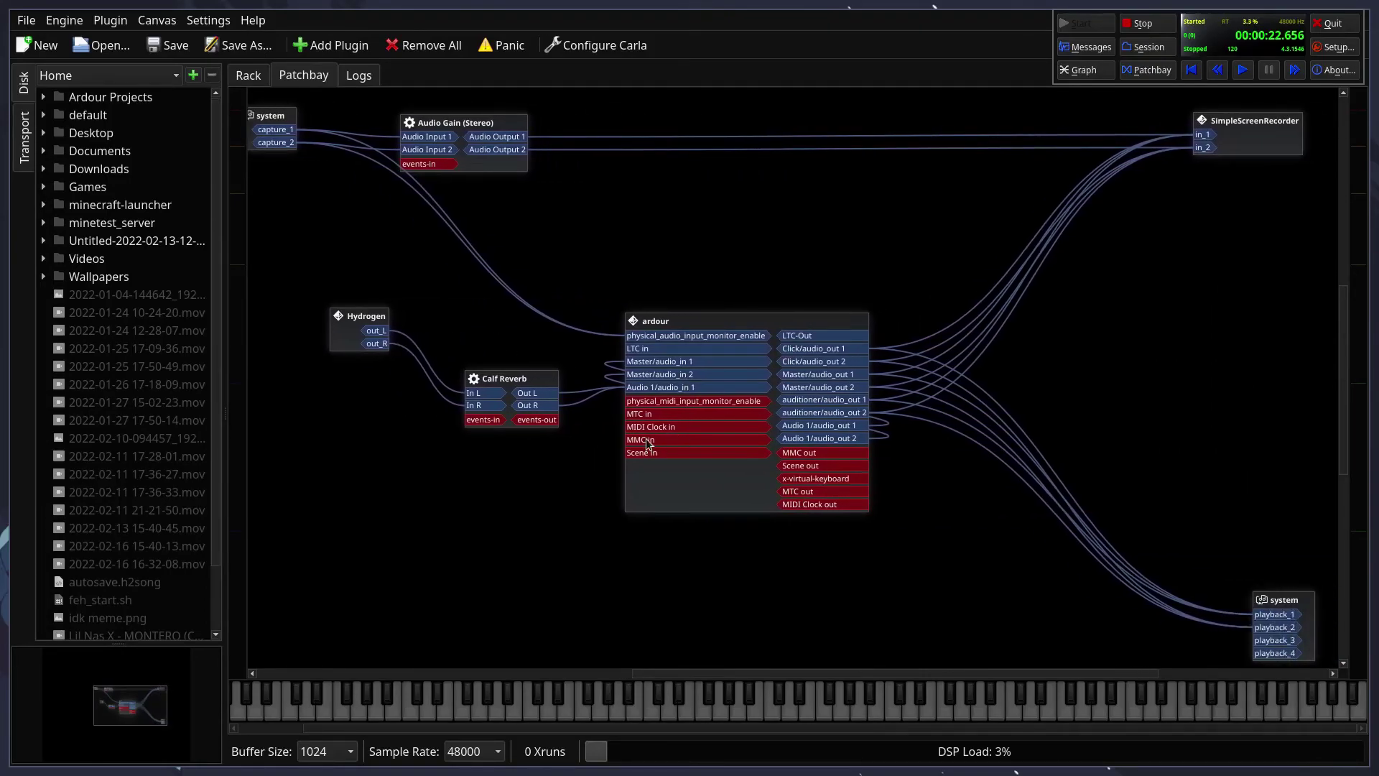
{"action": "scroll", "coordinate": [646, 439], "scroll_direction": "down", "scroll_amount": 2}
{"action": "scroll", "coordinate": [761, 404], "scroll_direction": "down", "scroll_amount": 2}
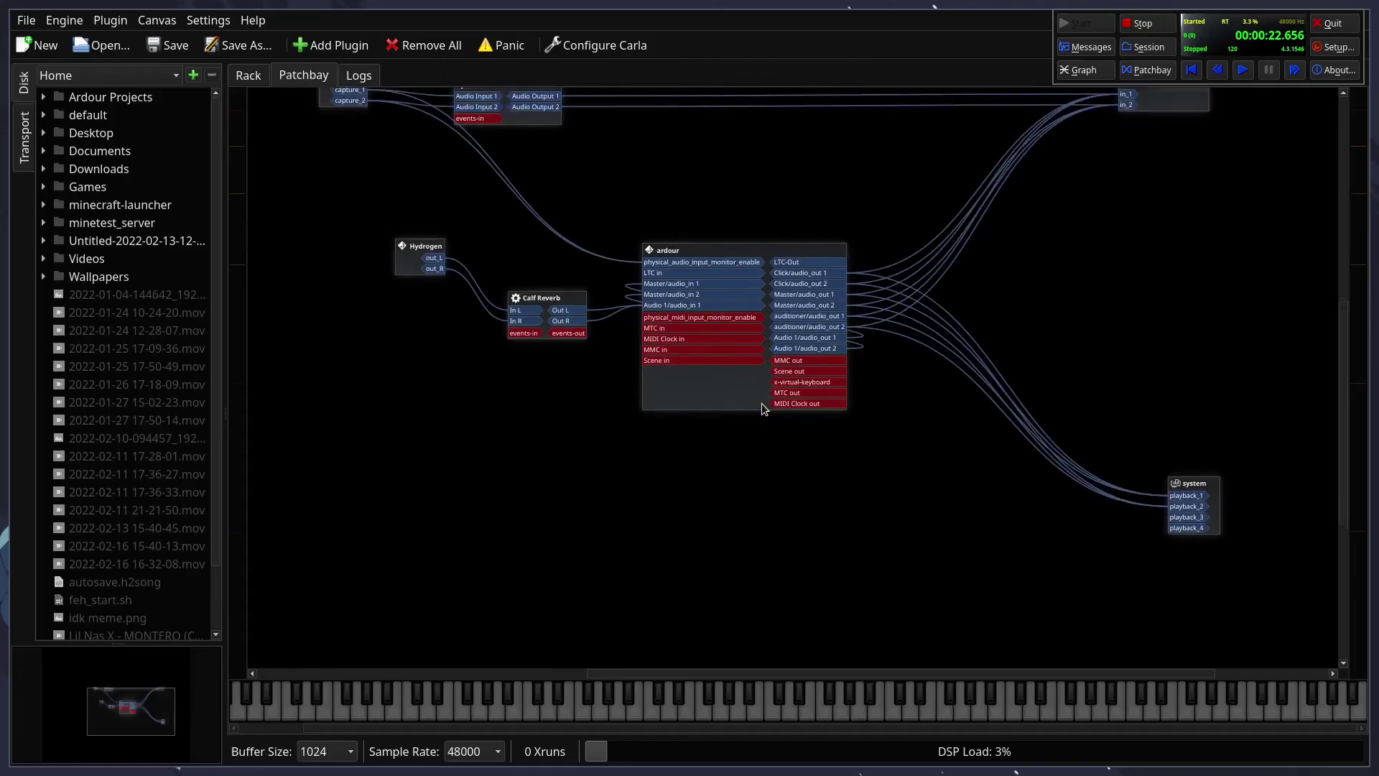
{"action": "scroll", "coordinate": [762, 403], "scroll_direction": "up", "scroll_amount": 1}
{"action": "scroll", "coordinate": [762, 403], "scroll_direction": "left", "scroll_amount": 1}
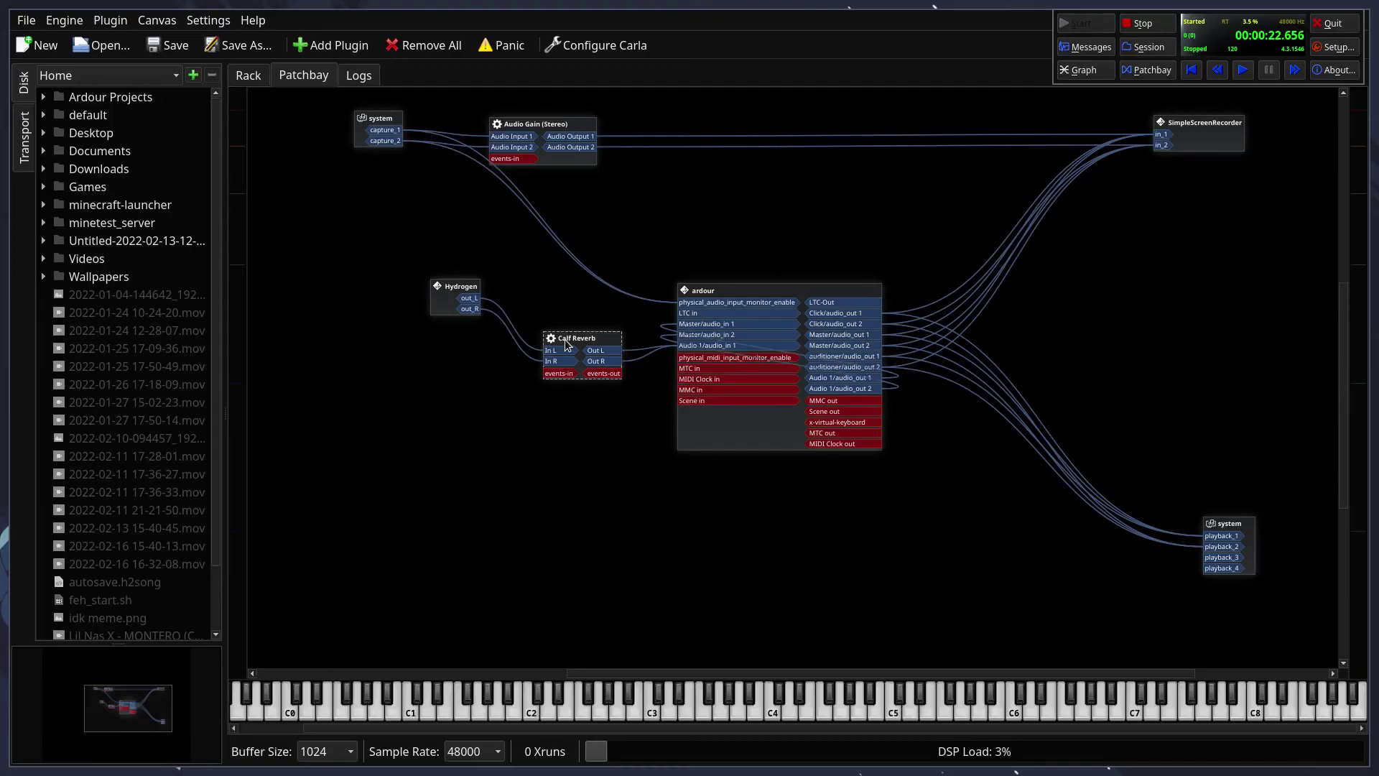
{"action": "left_click_drag", "start_coordinate": [564, 339], "coordinate": [536, 403]}
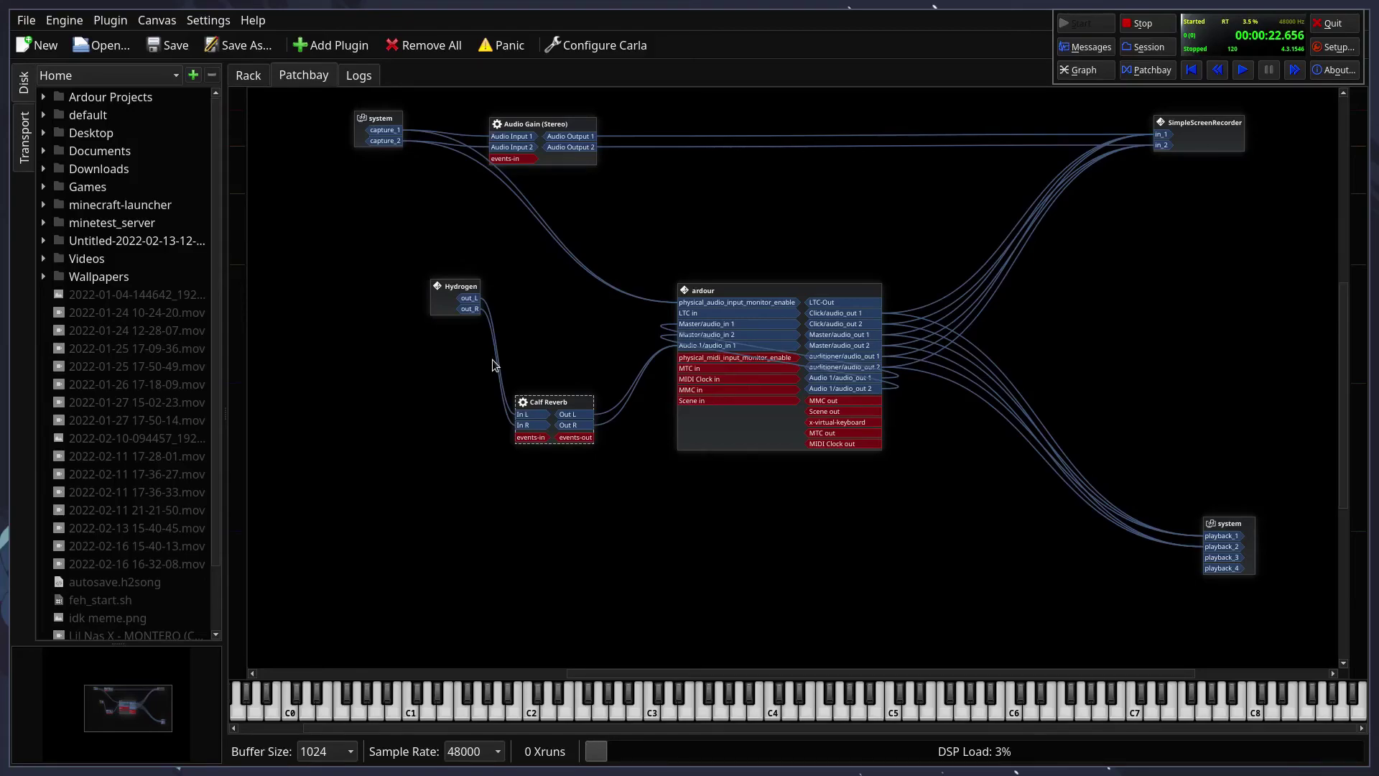
Step: Check the screen recorder's status and the Ardour and Hydrogen workspace, and return to Carla's patchbay
{"action": "key", "text": "super+1"}
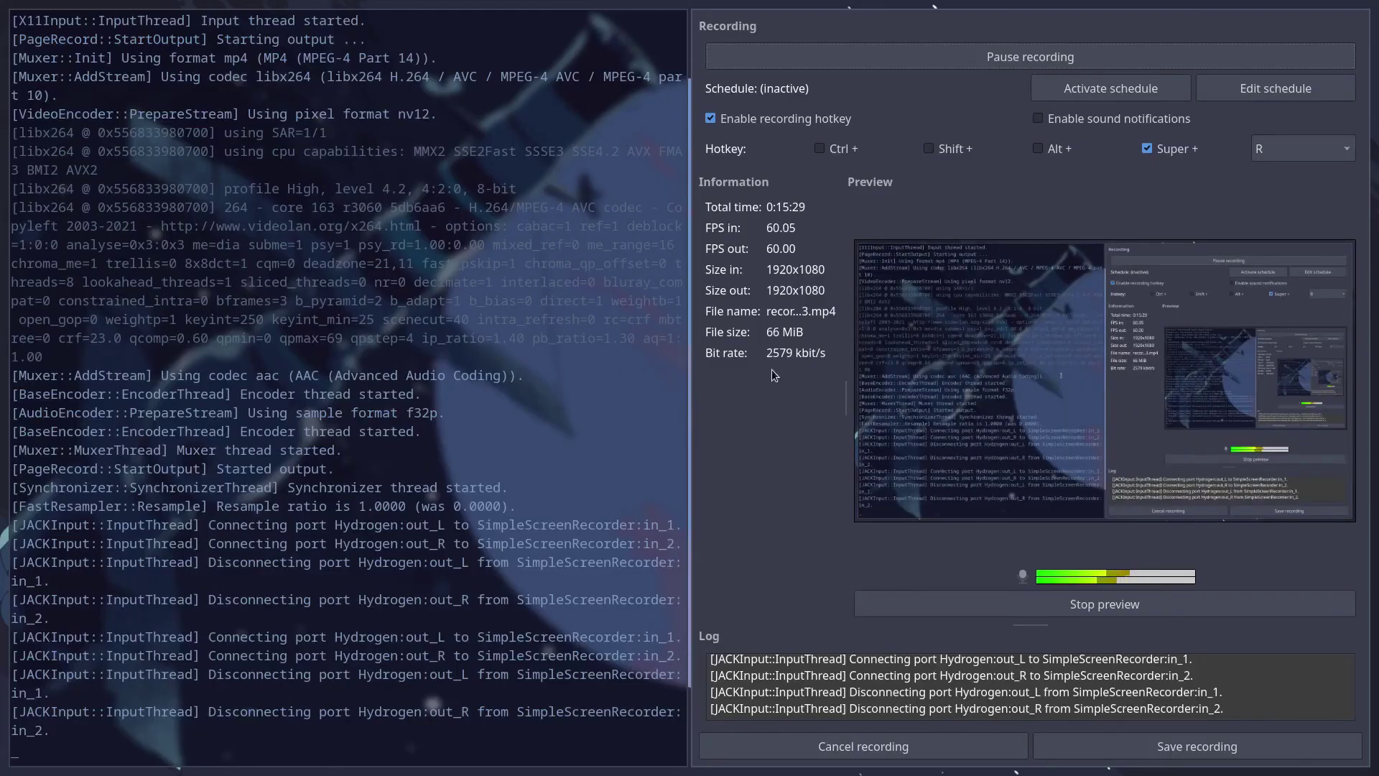
{"action": "key", "text": "super+2"}
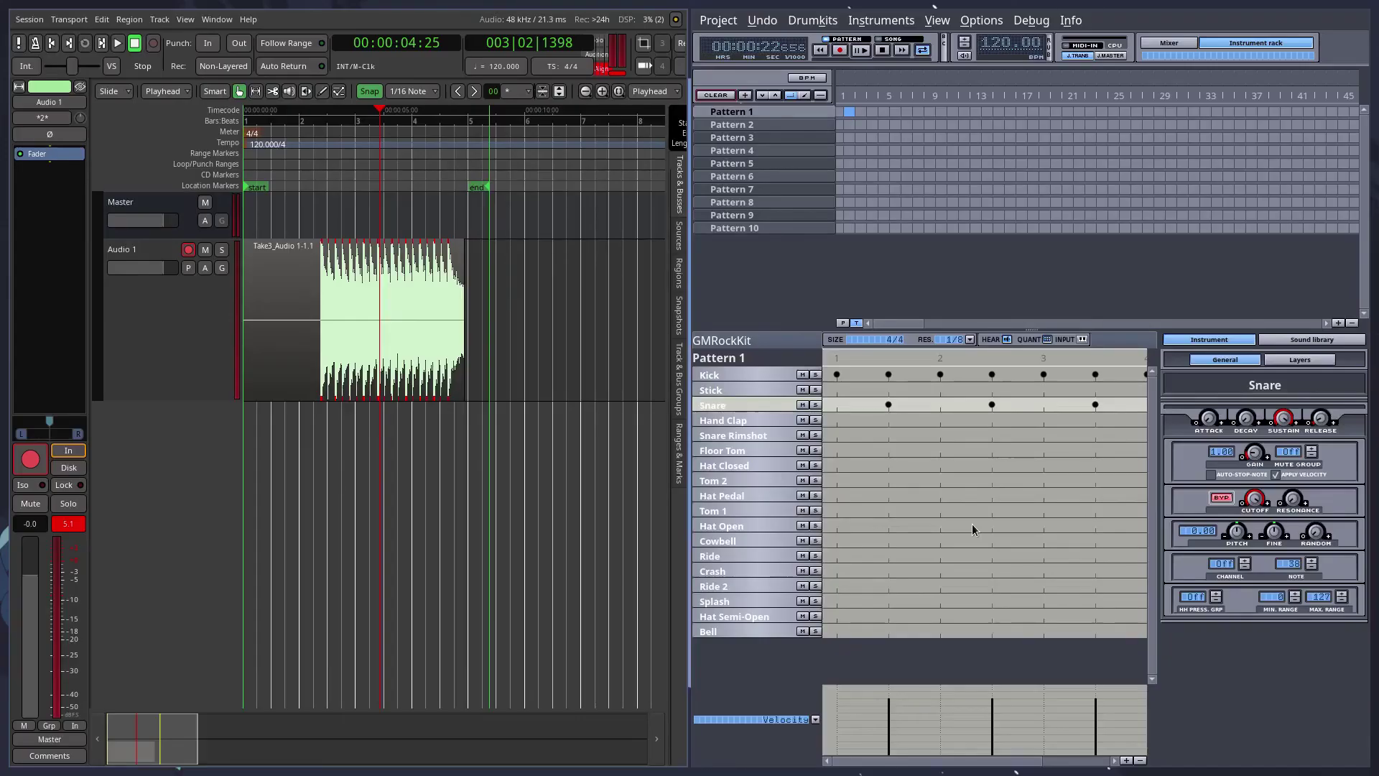
{"action": "key", "text": "super+3"}
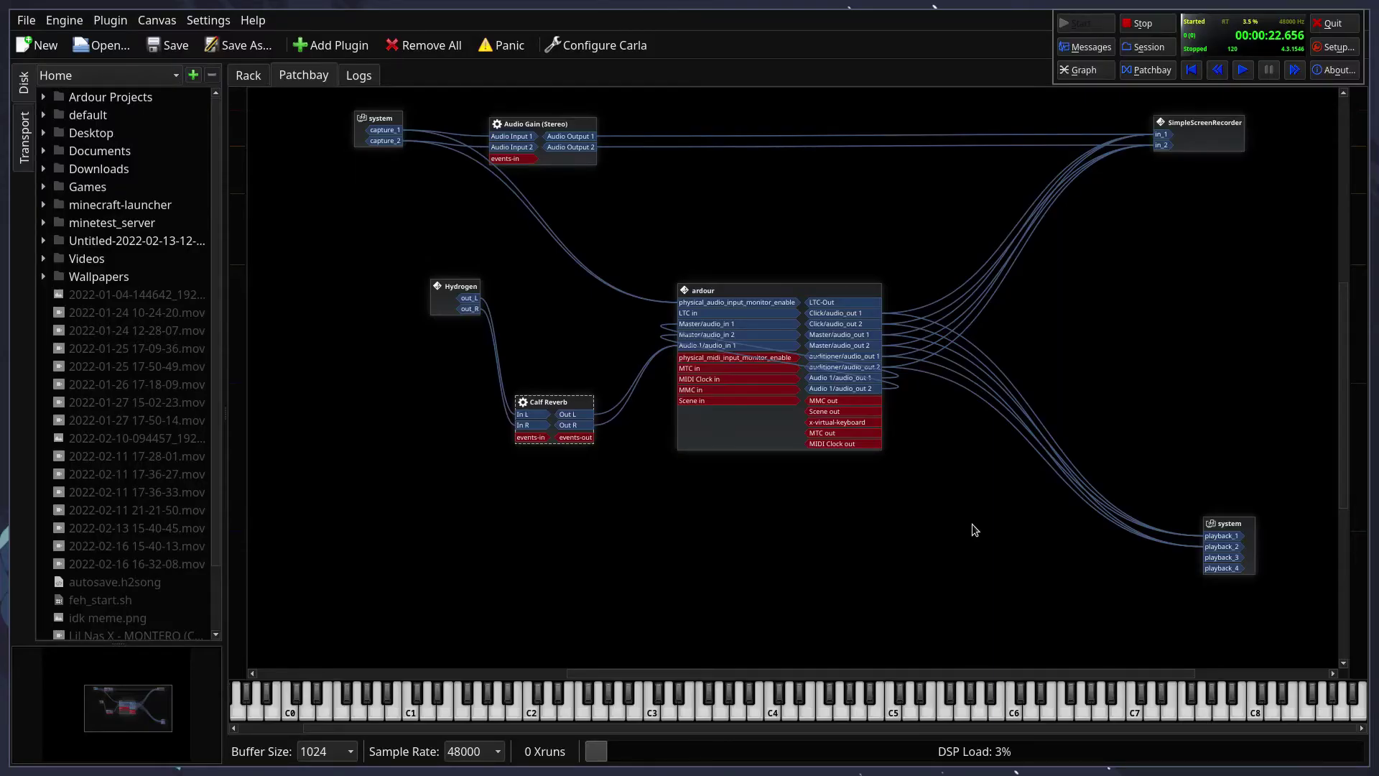